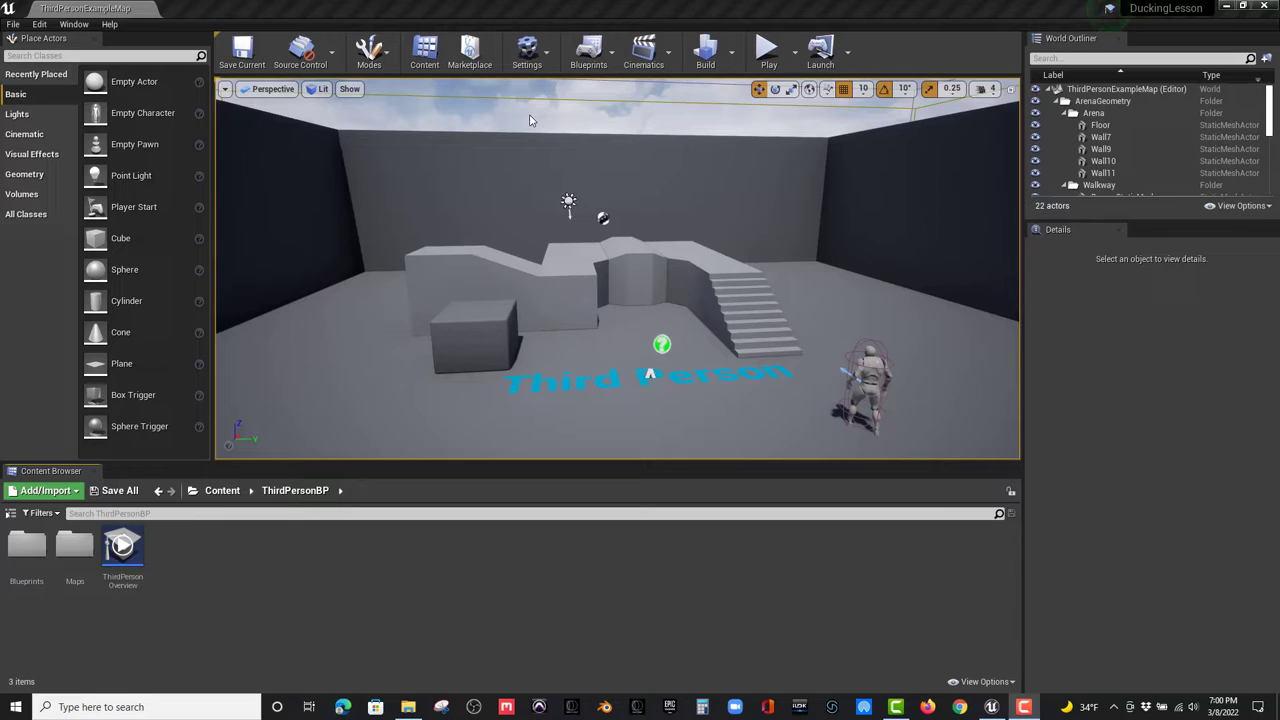
- Add a folder named 'Audio' under the top-level Content folder and open it
left_click(229, 494)
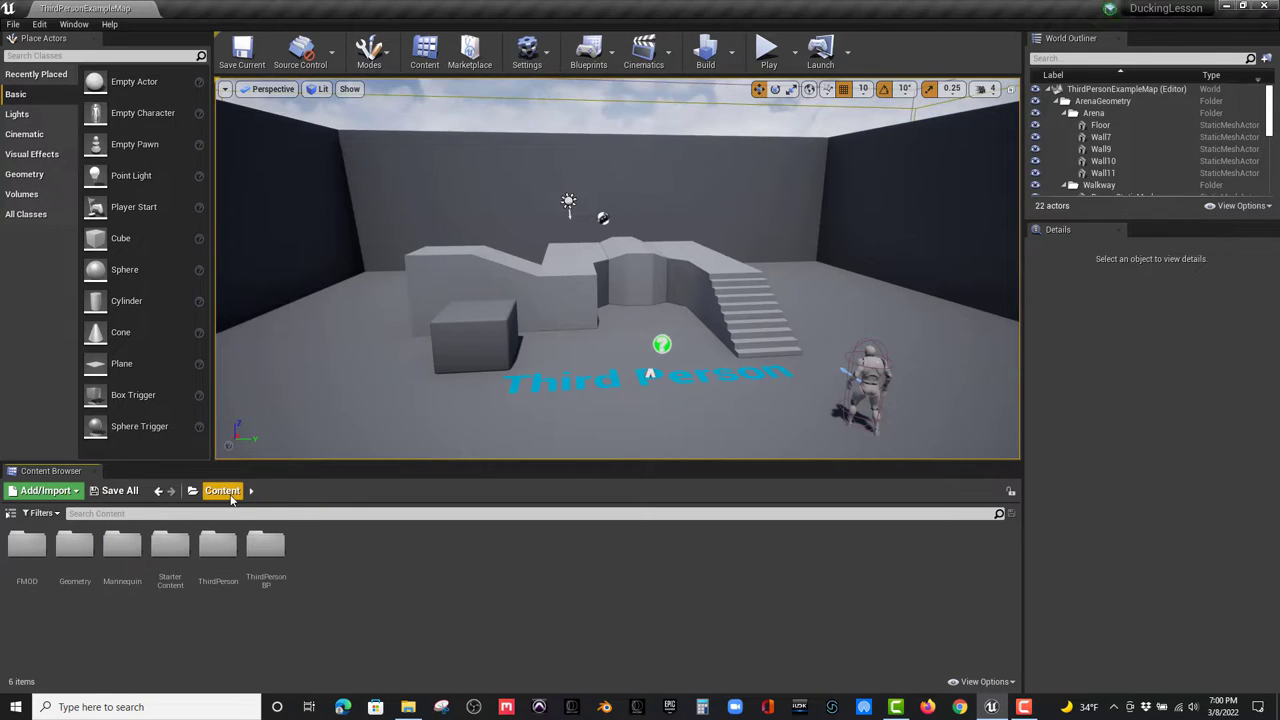
right_click(342, 582)
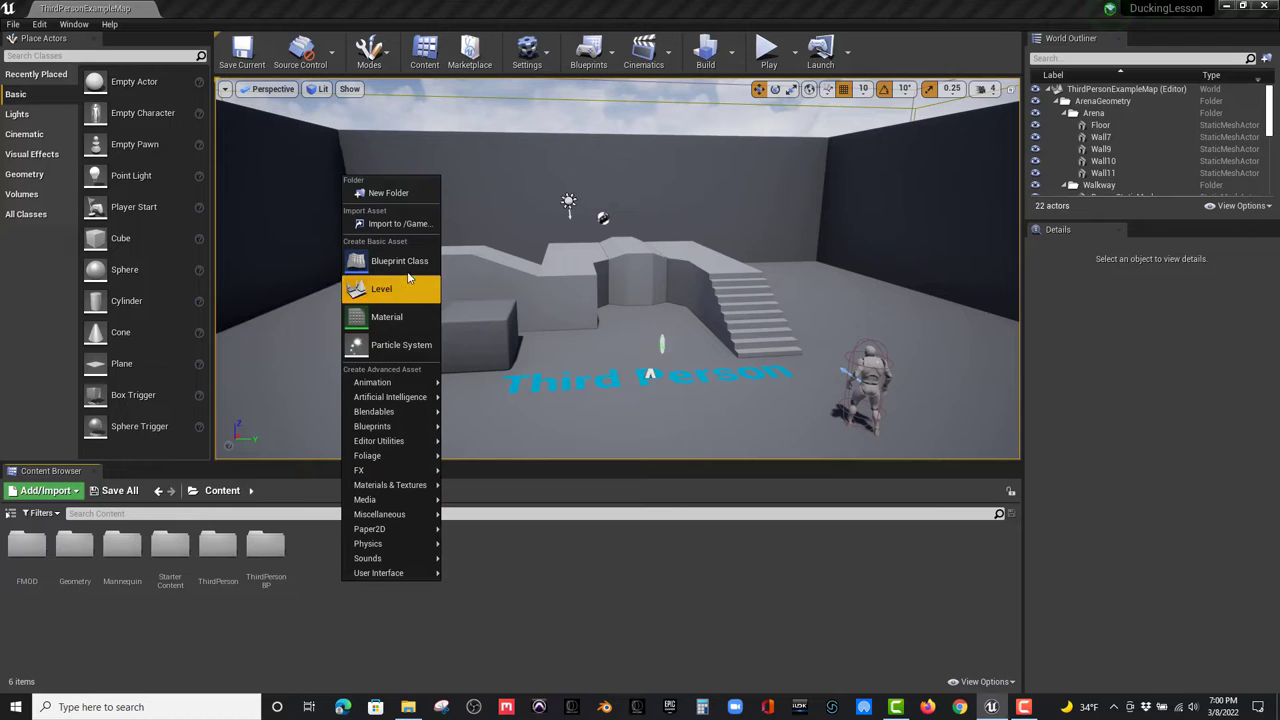
left_click(414, 195)
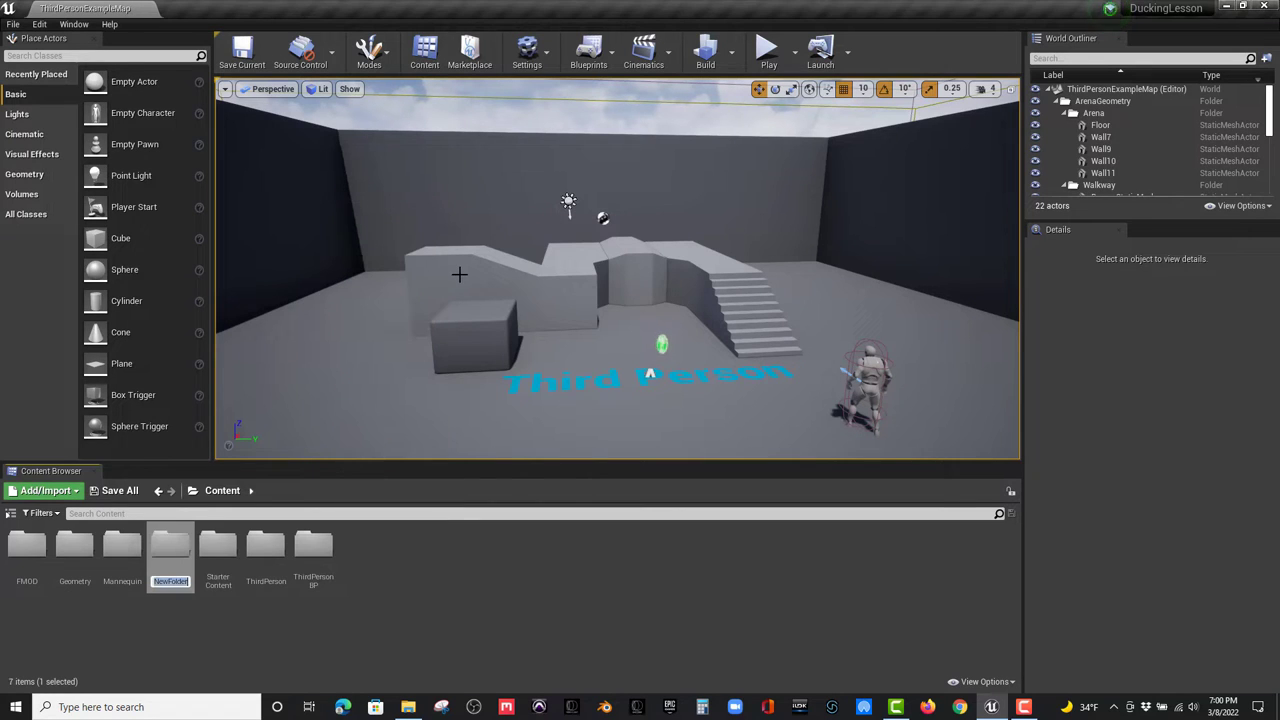
type("Audio")
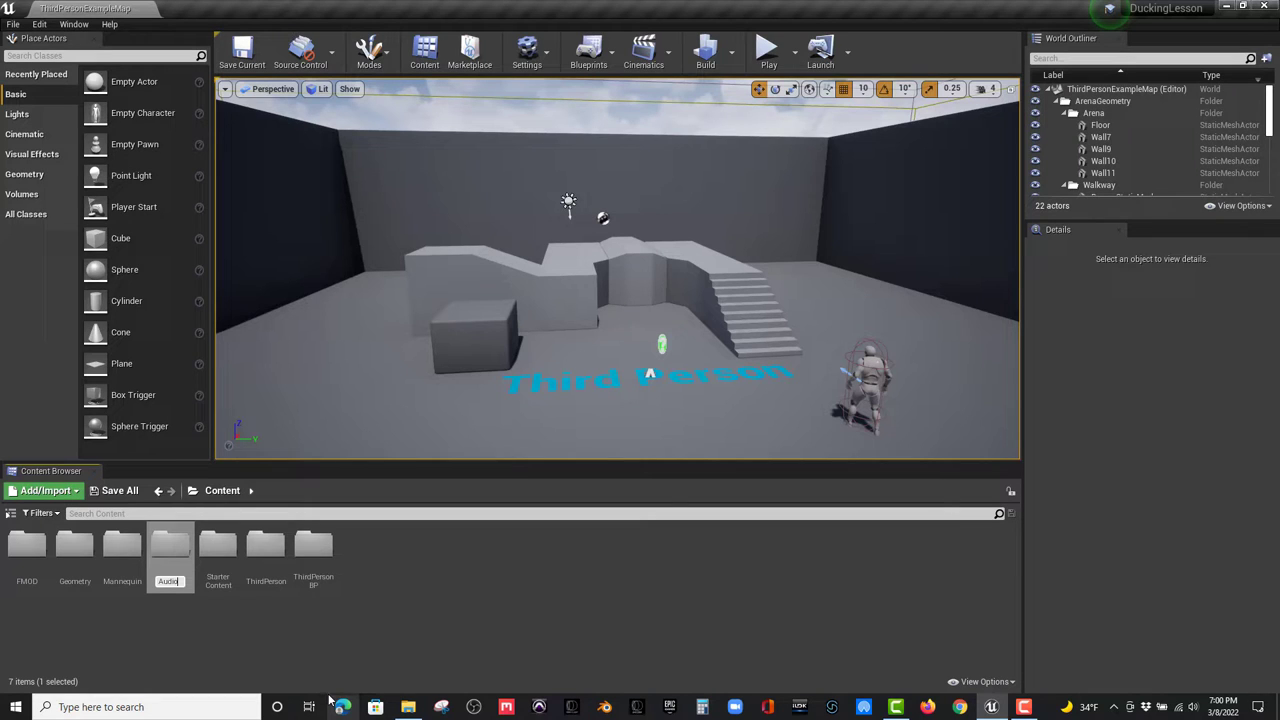
left_click(216, 644)
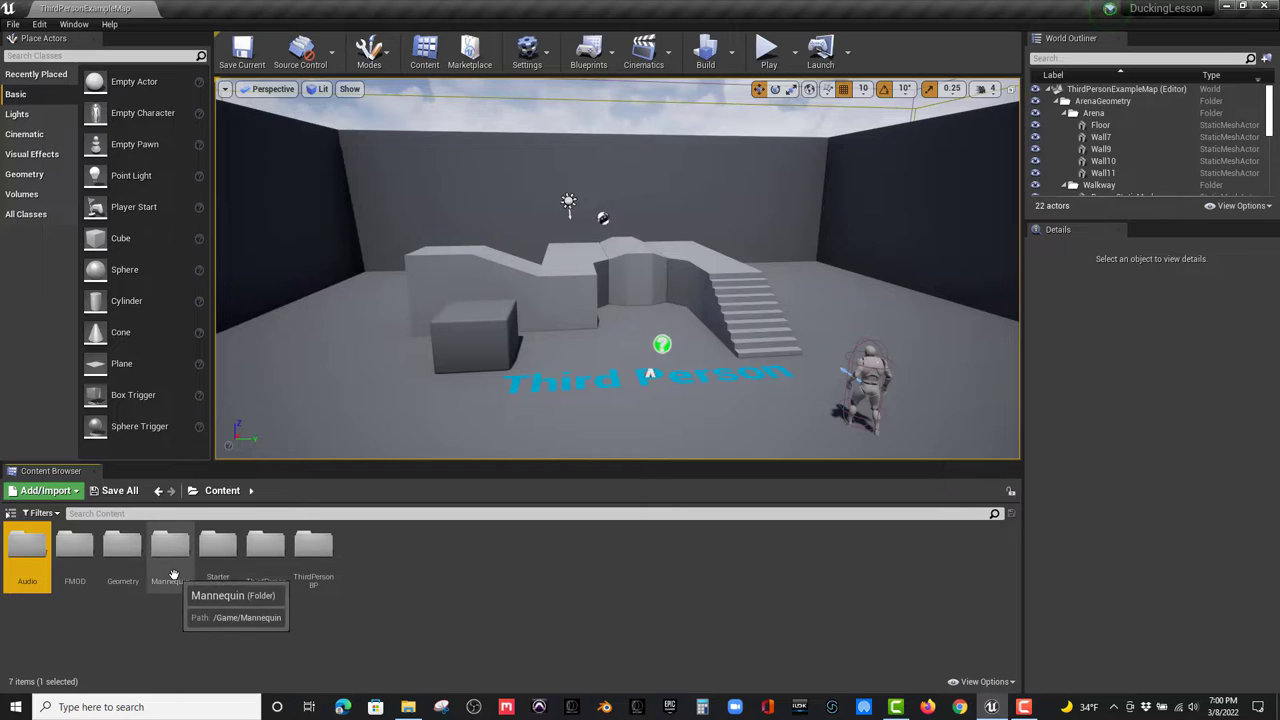
double_click(31, 549)
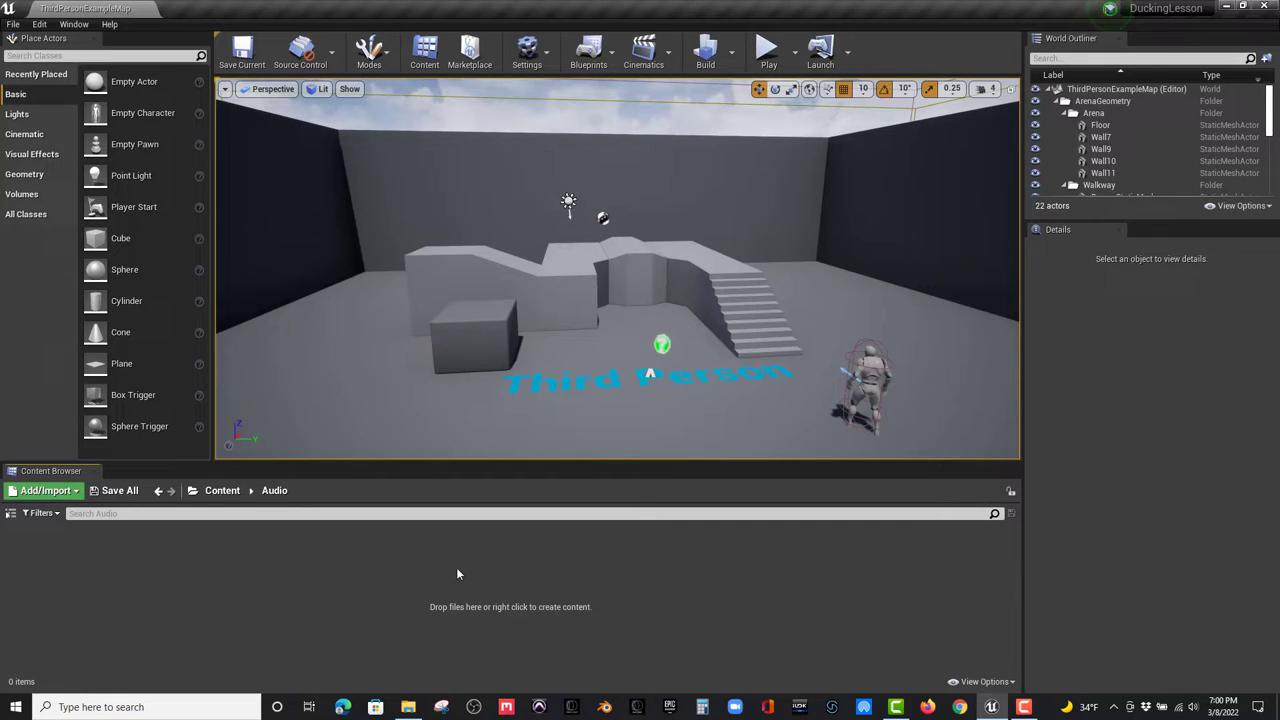
- Import the Music Loop WAV from File Explorer into the Audio folder
mouse_move(410, 712)
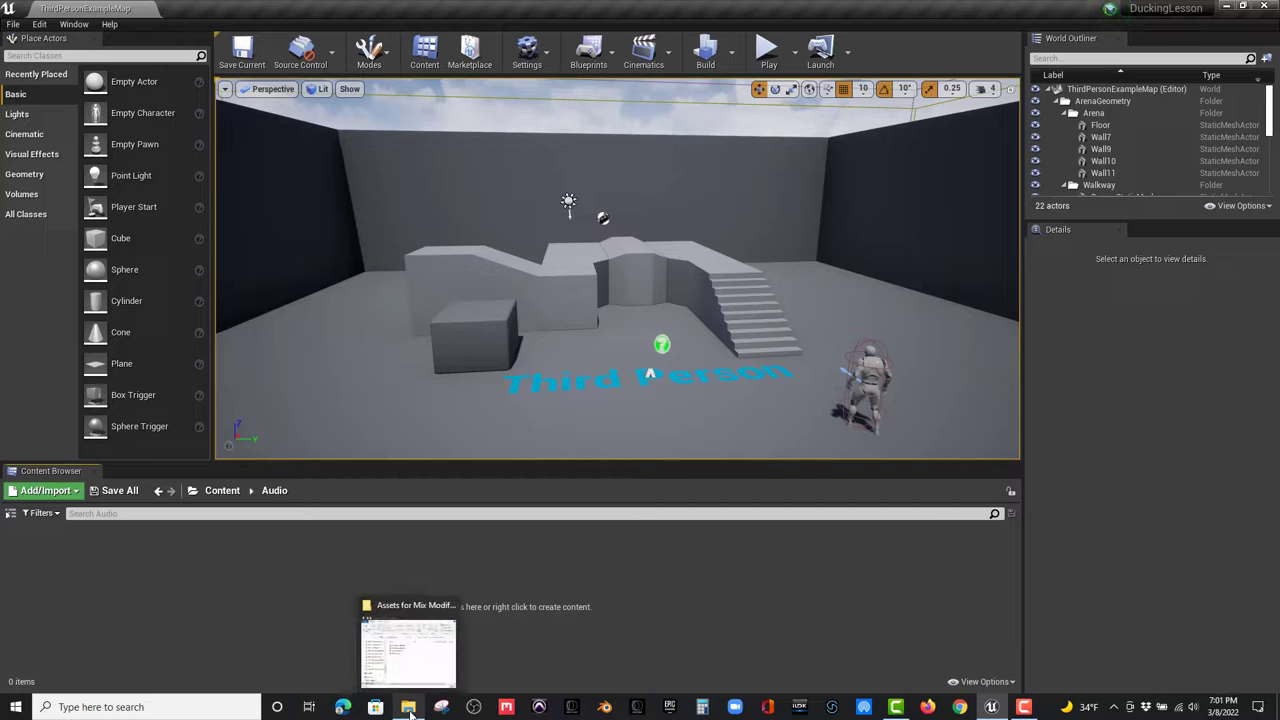
left_click(410, 712)
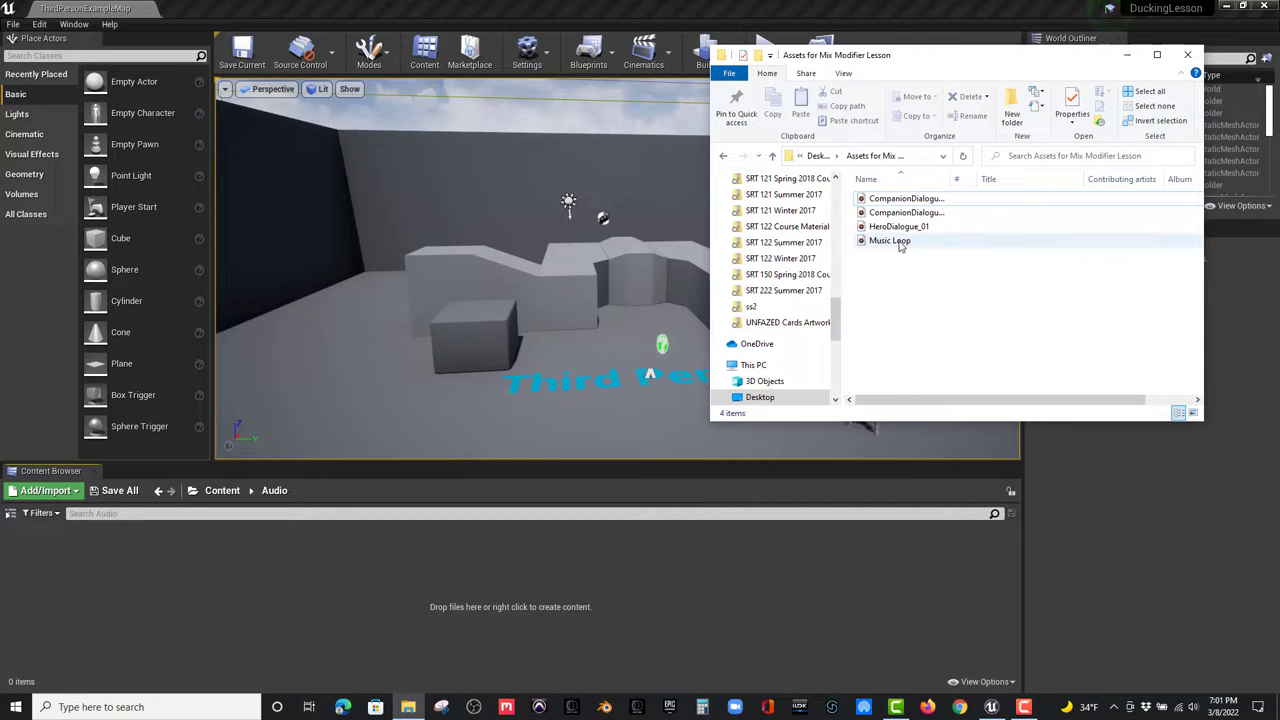
left_click_drag(900, 242, 108, 596)
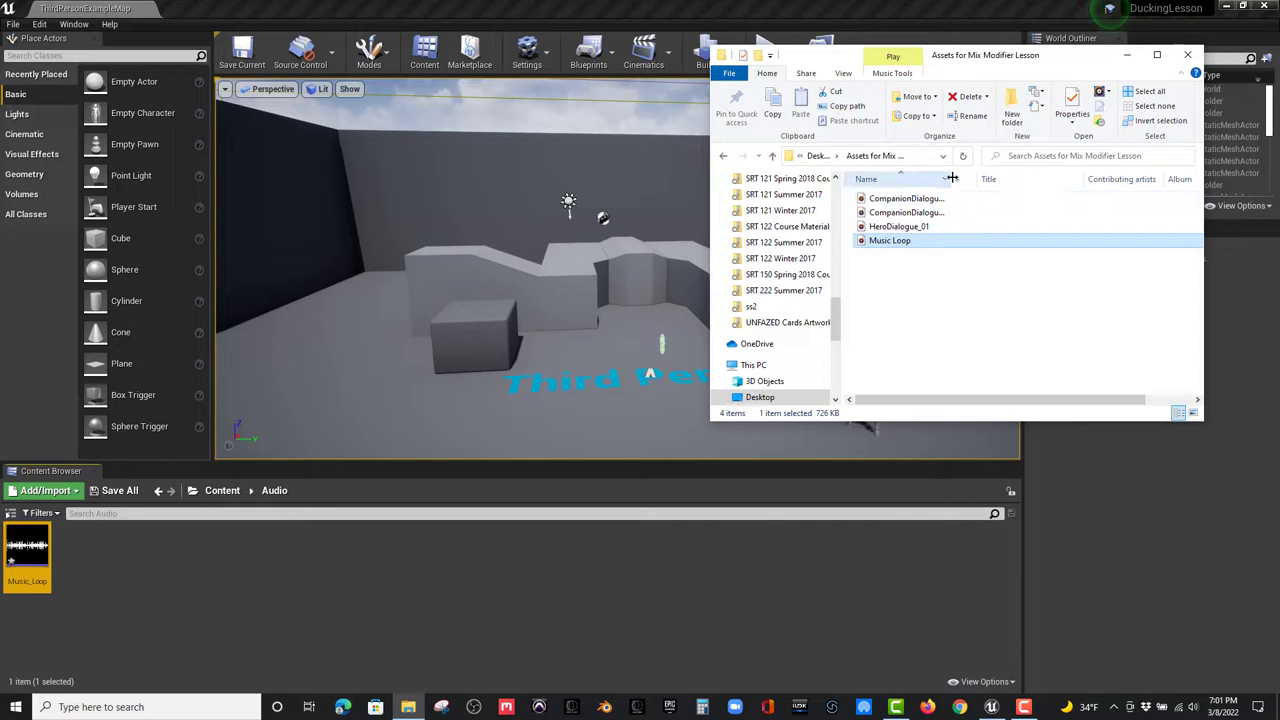
left_click_drag(947, 180, 1013, 180)
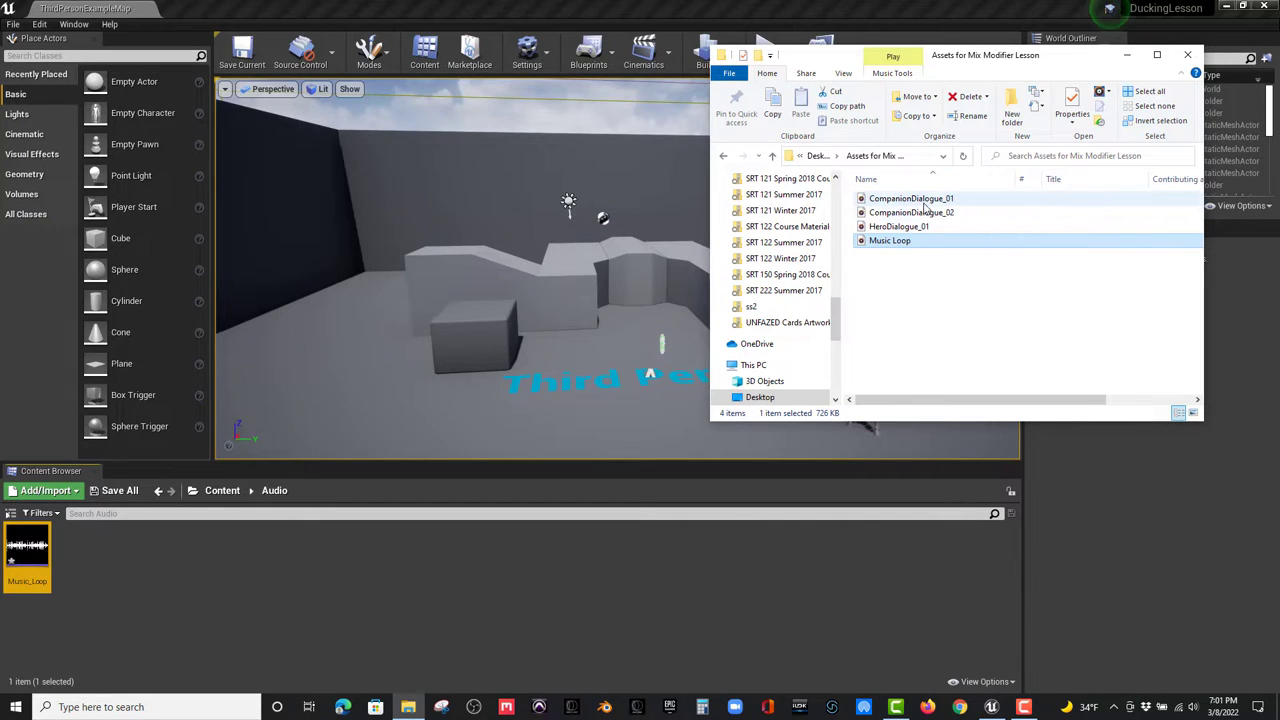
- Import HeroDialogue_01 and CompanionDialogue_01, declining Music_Loop as the import template
left_click(887, 229)
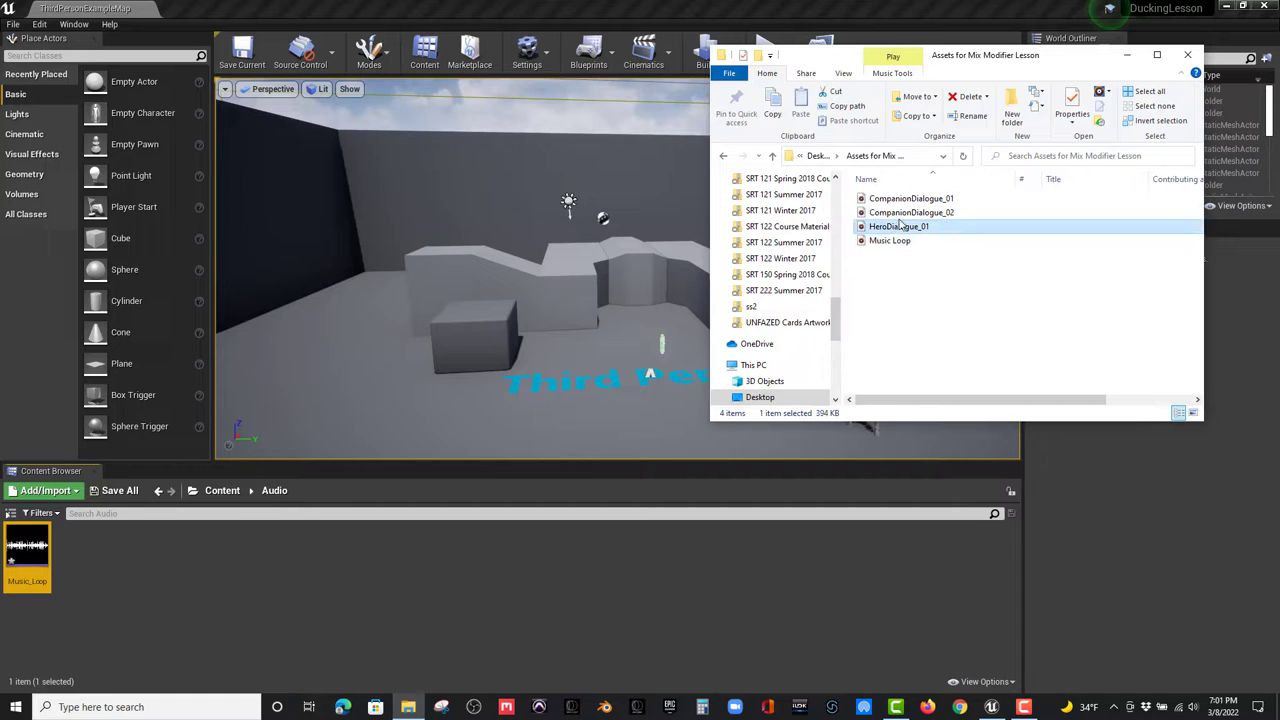
left_click_drag(903, 226, 593, 398)
left_click_drag(168, 552, 110, 557)
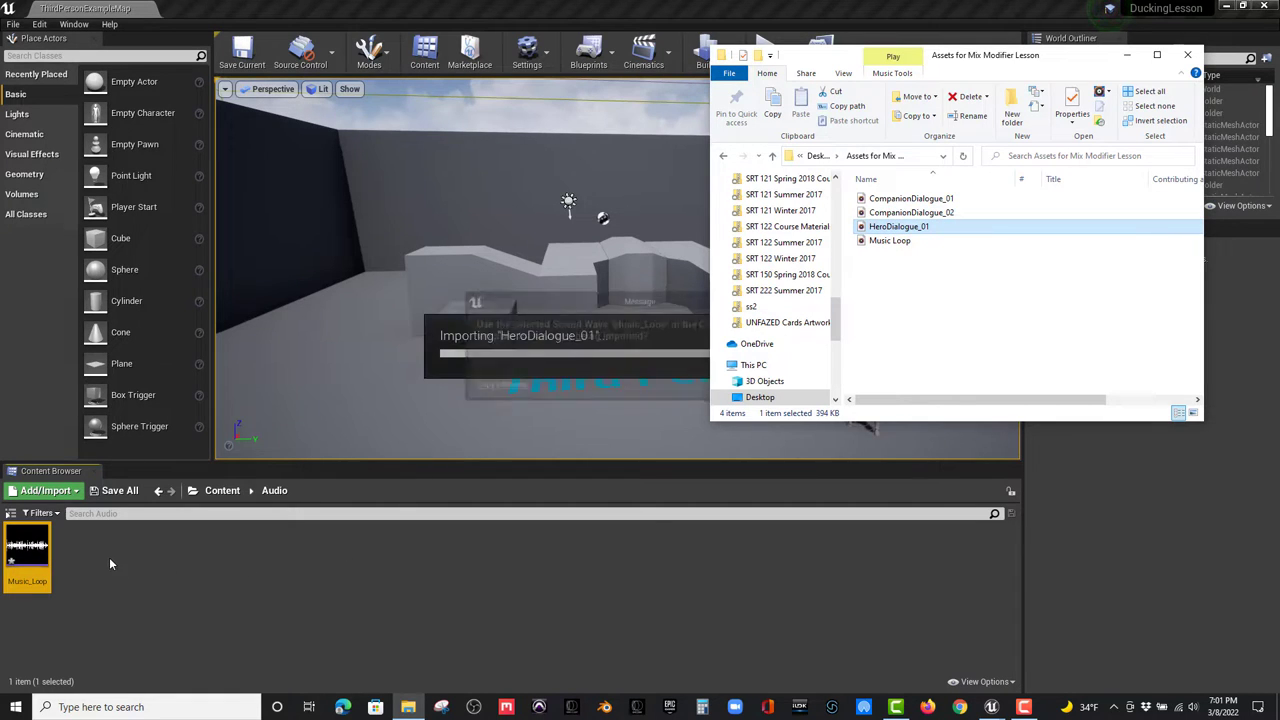
left_click(611, 305)
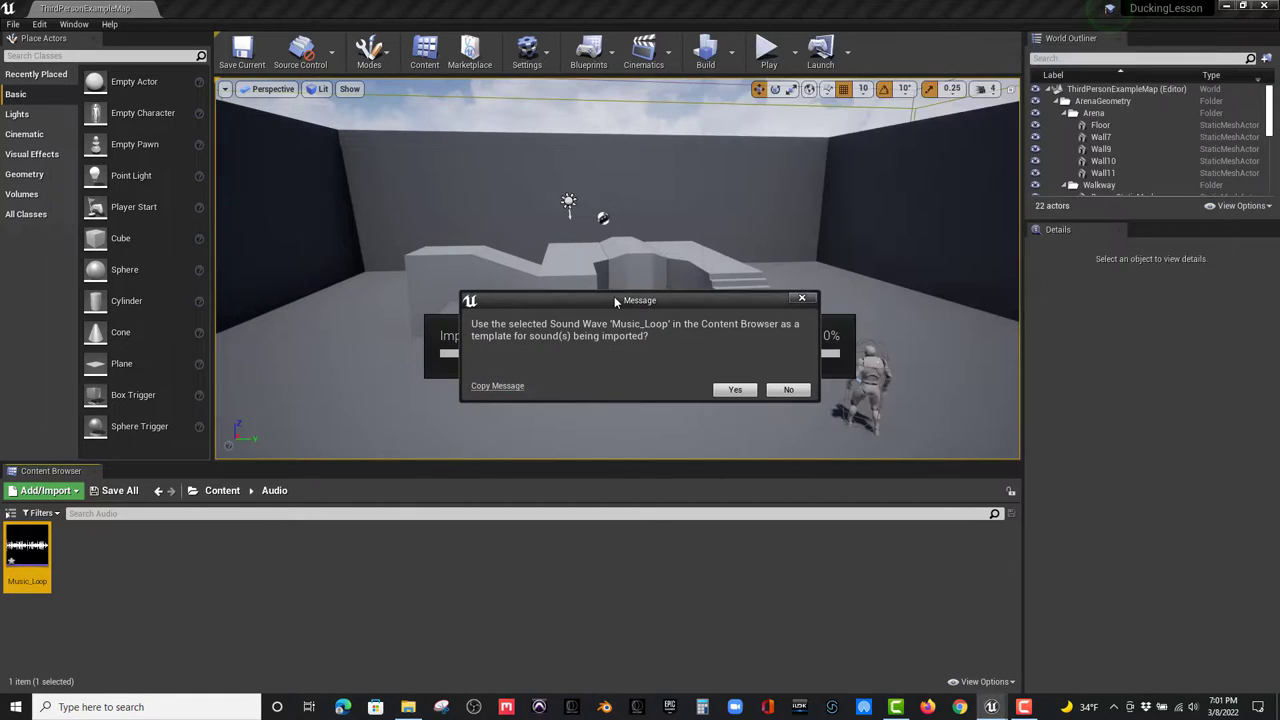
left_click(788, 390)
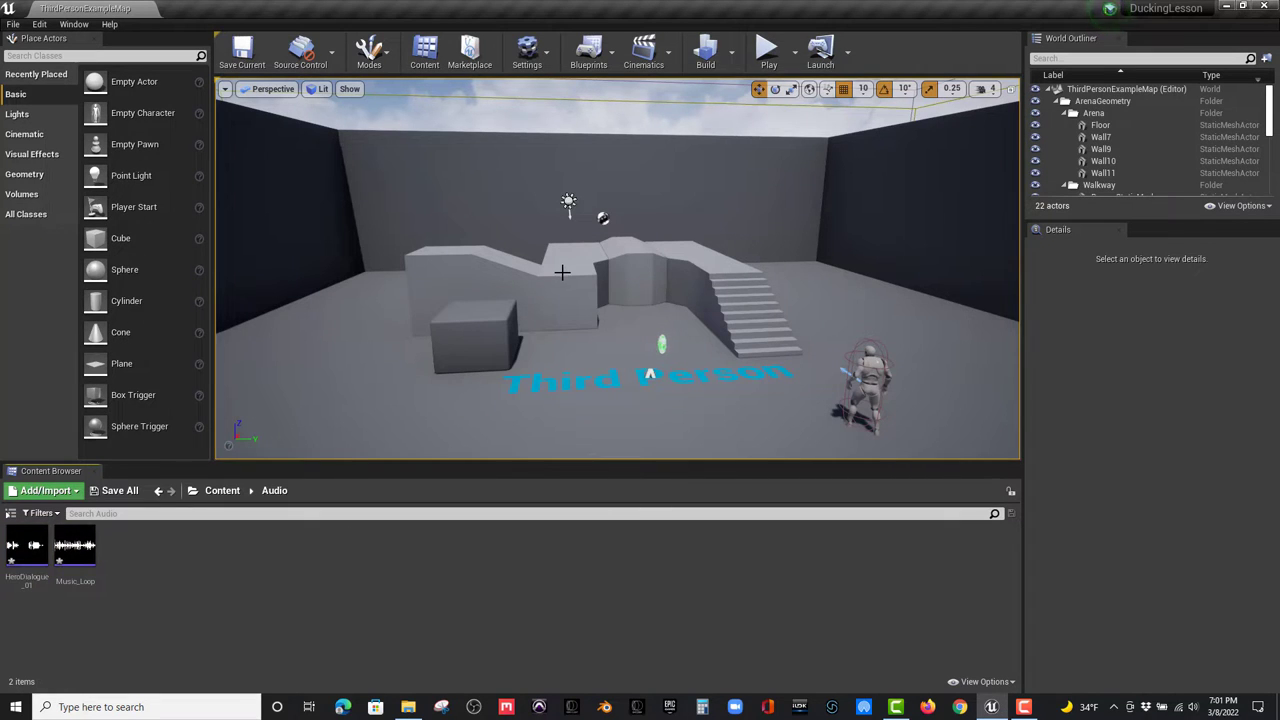
left_click(408, 707)
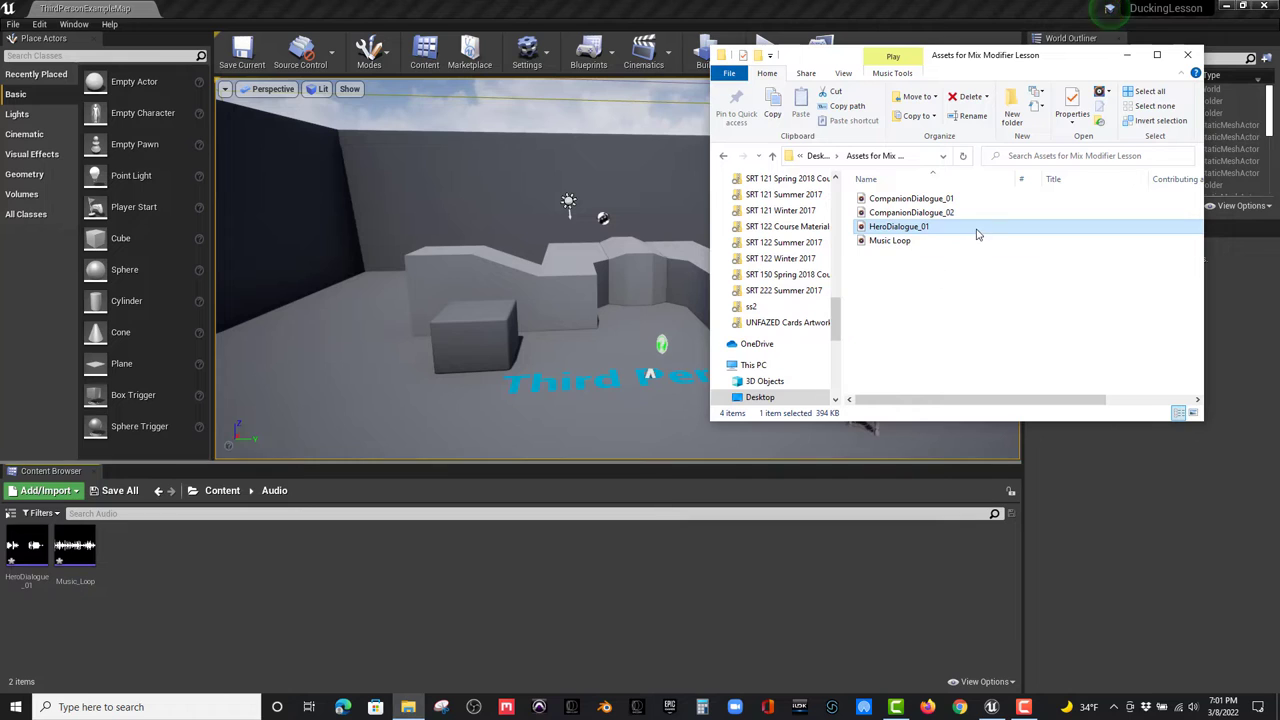
left_click_drag(925, 200, 206, 585)
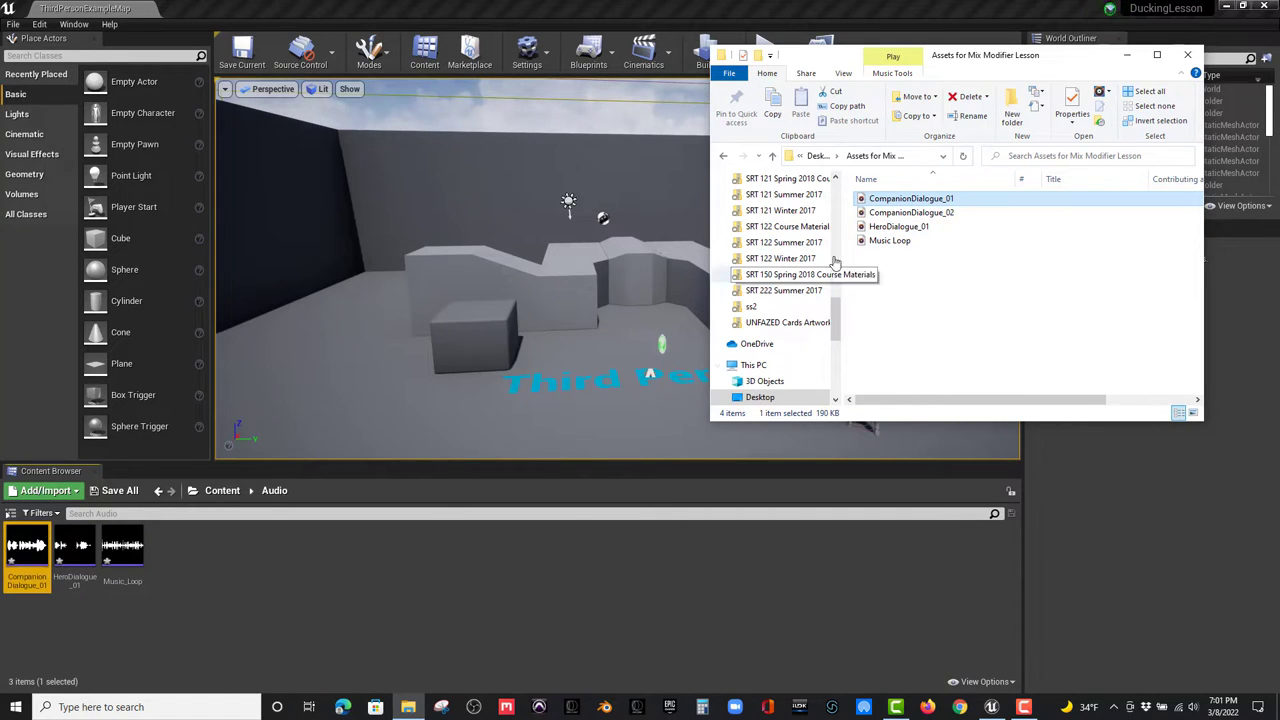
left_click(1188, 57)
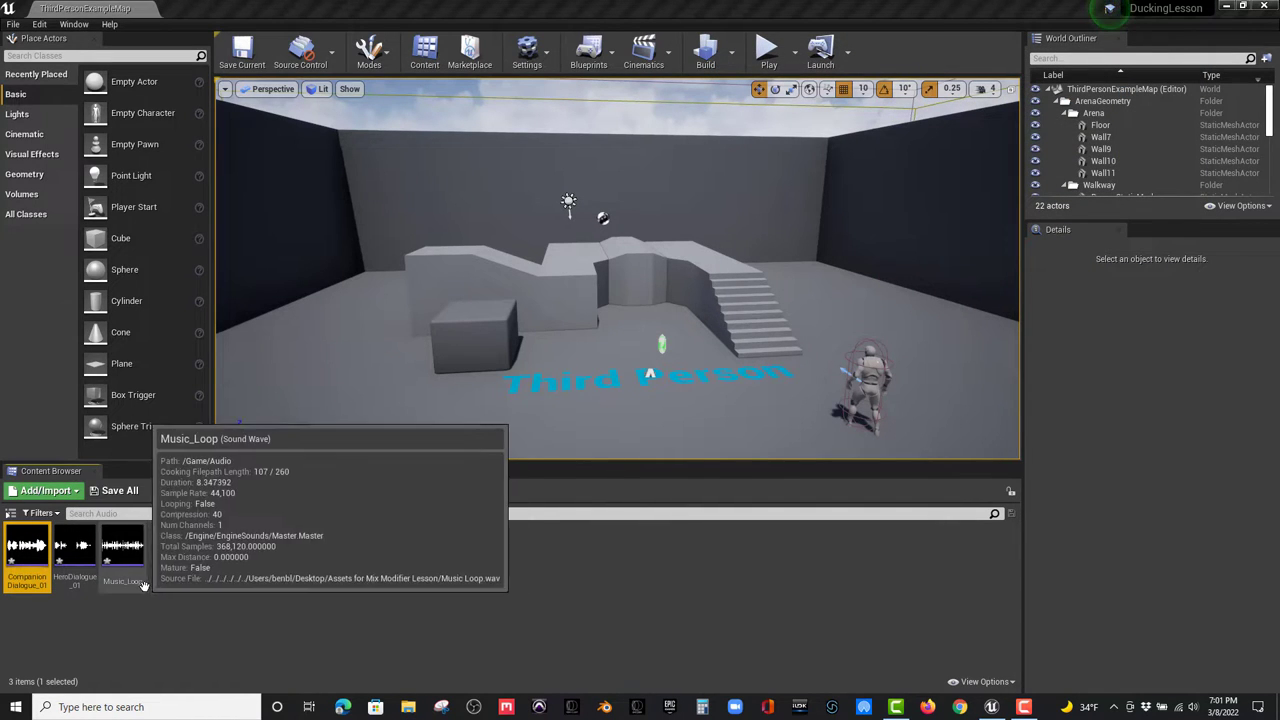
- Turn on Looping for the Music_Loop sound wave and save it
double_click(119, 579)
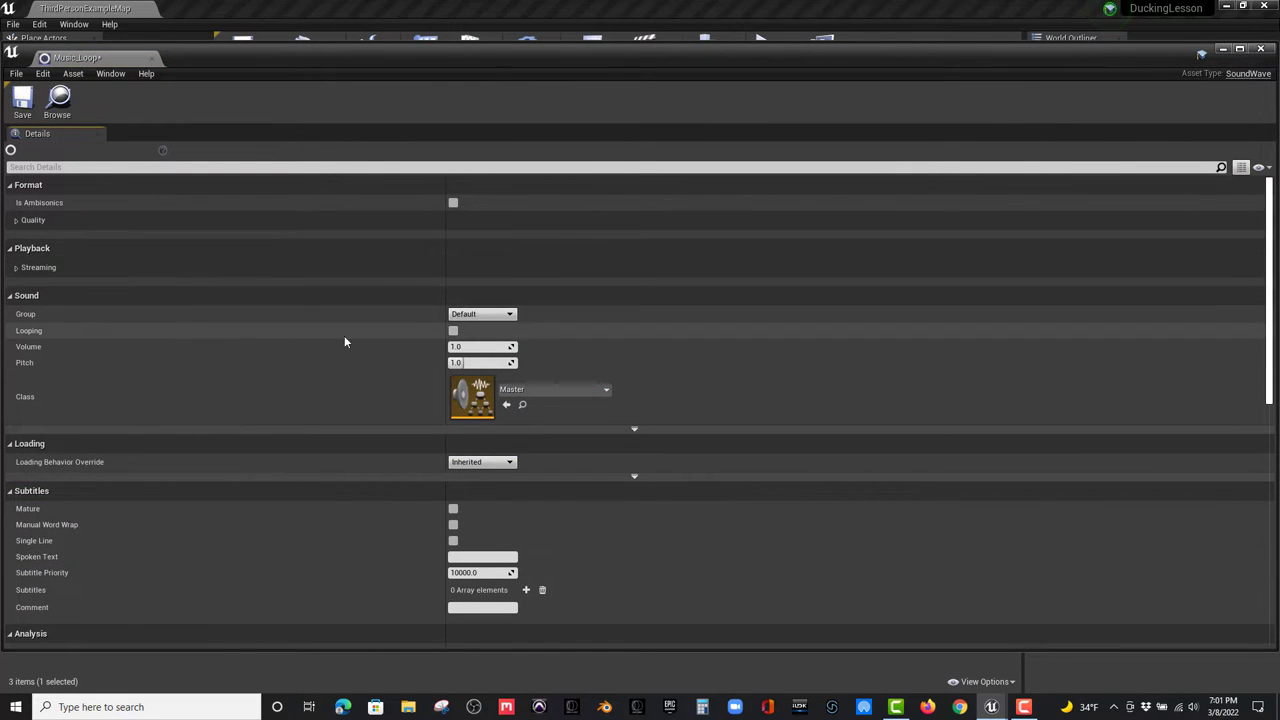
left_click(453, 331)
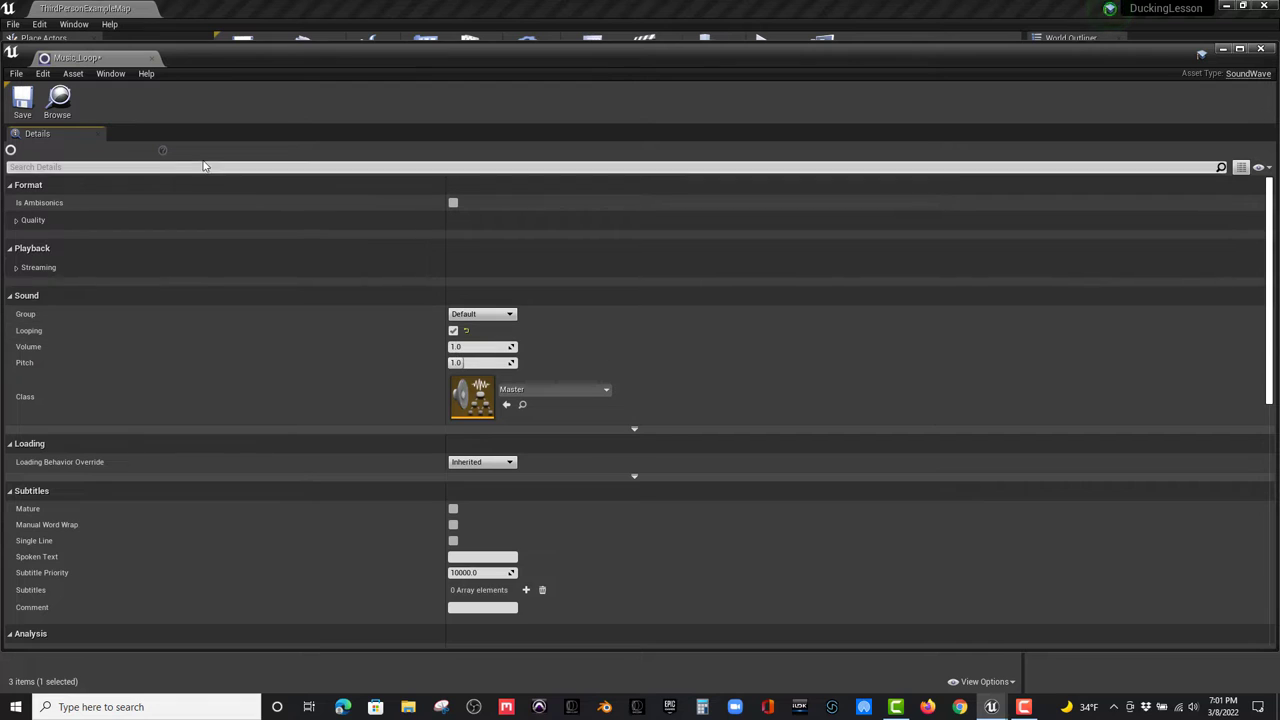
left_click(22, 100)
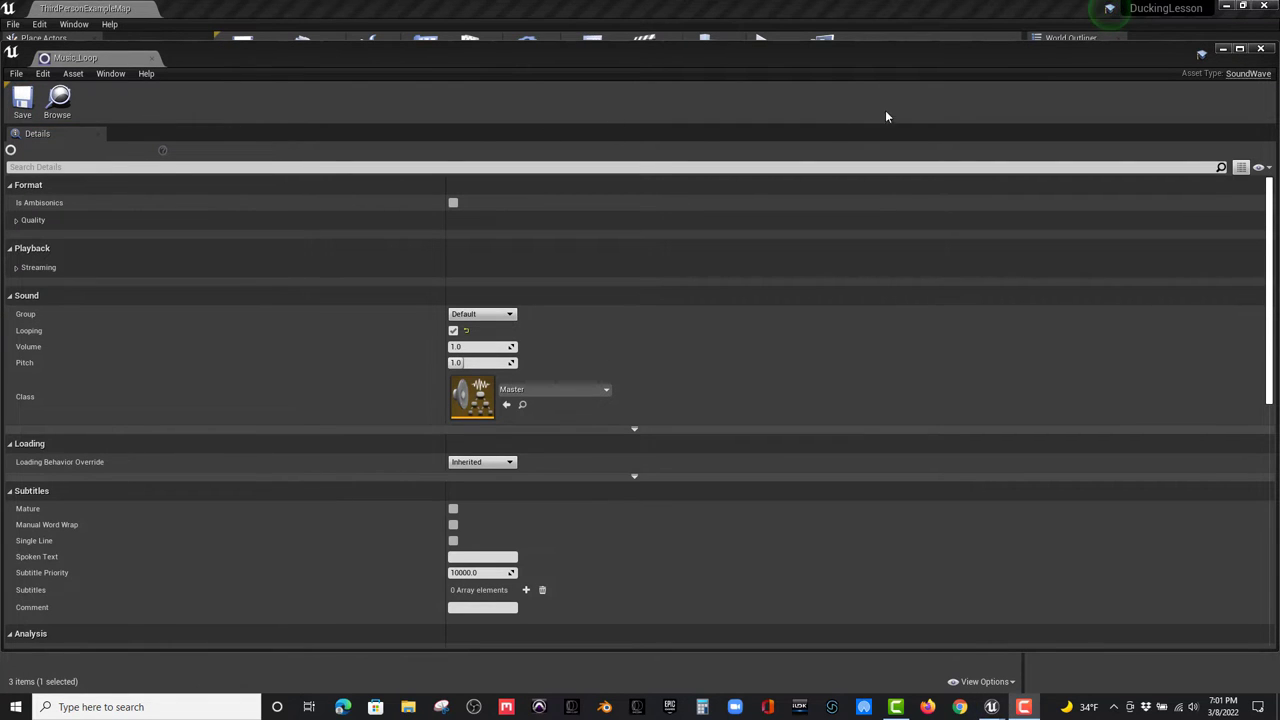
left_click(1260, 49)
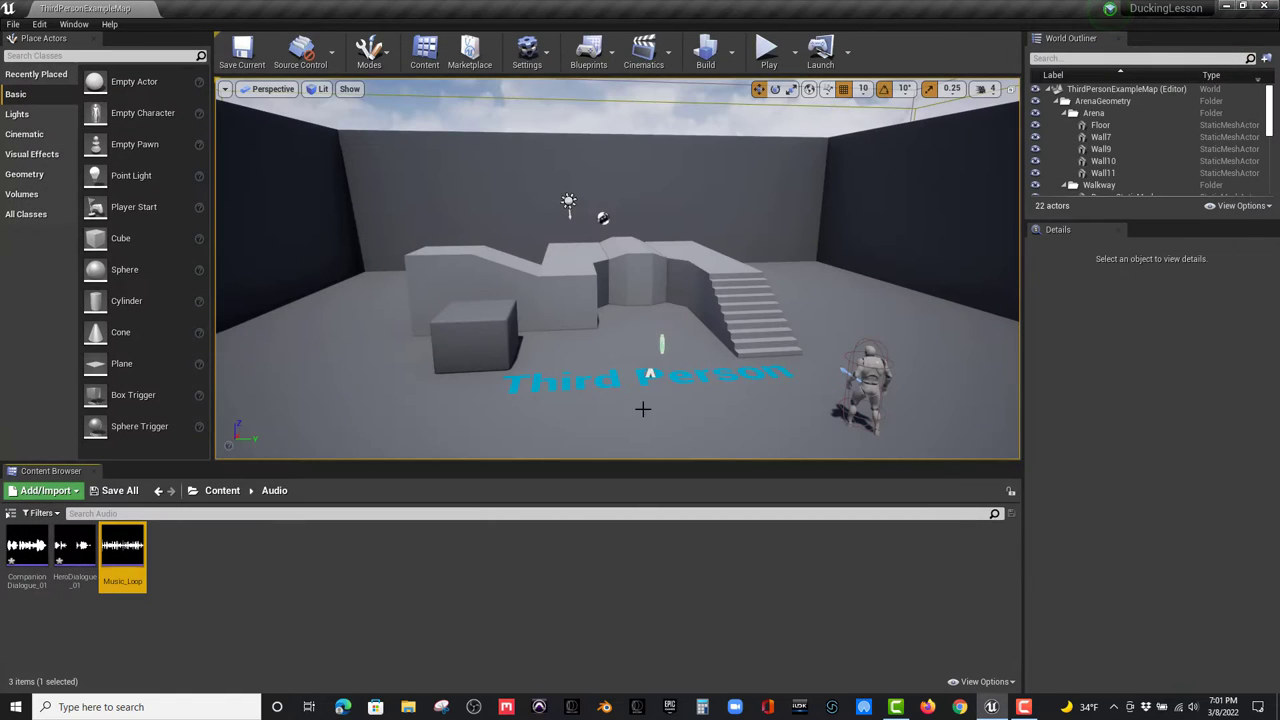
- Open and save the HeroDialogue_01 sound wave
double_click(71, 575)
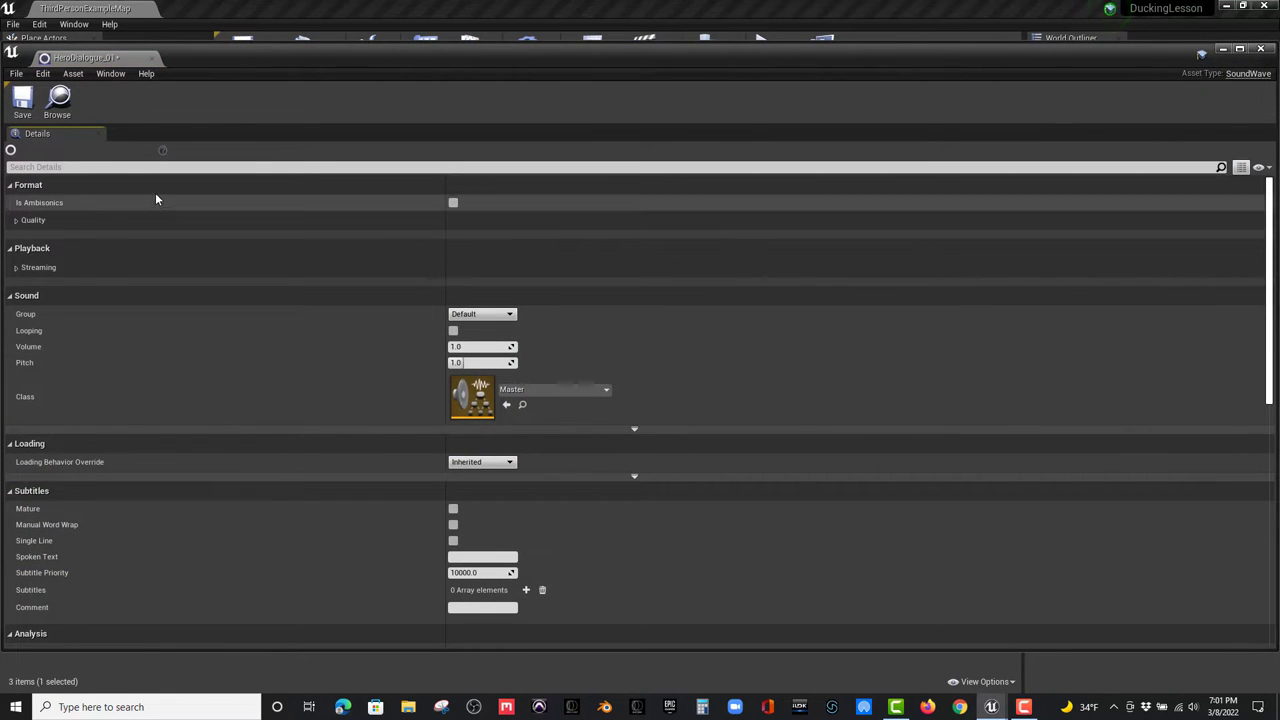
left_click(22, 100)
left_click(154, 59)
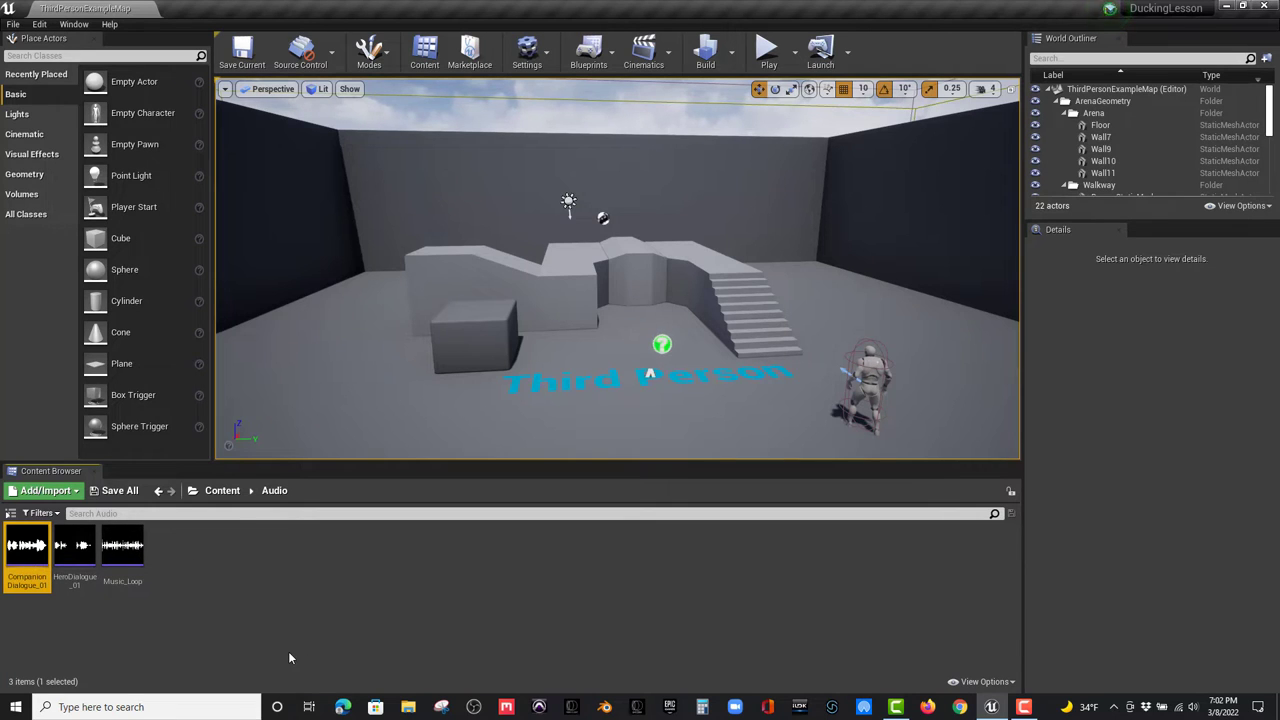
- Create Music_Loop_Cue from the Music_Loop wave and preview it from its thumbnail
left_click(121, 577)
right_click(121, 579)
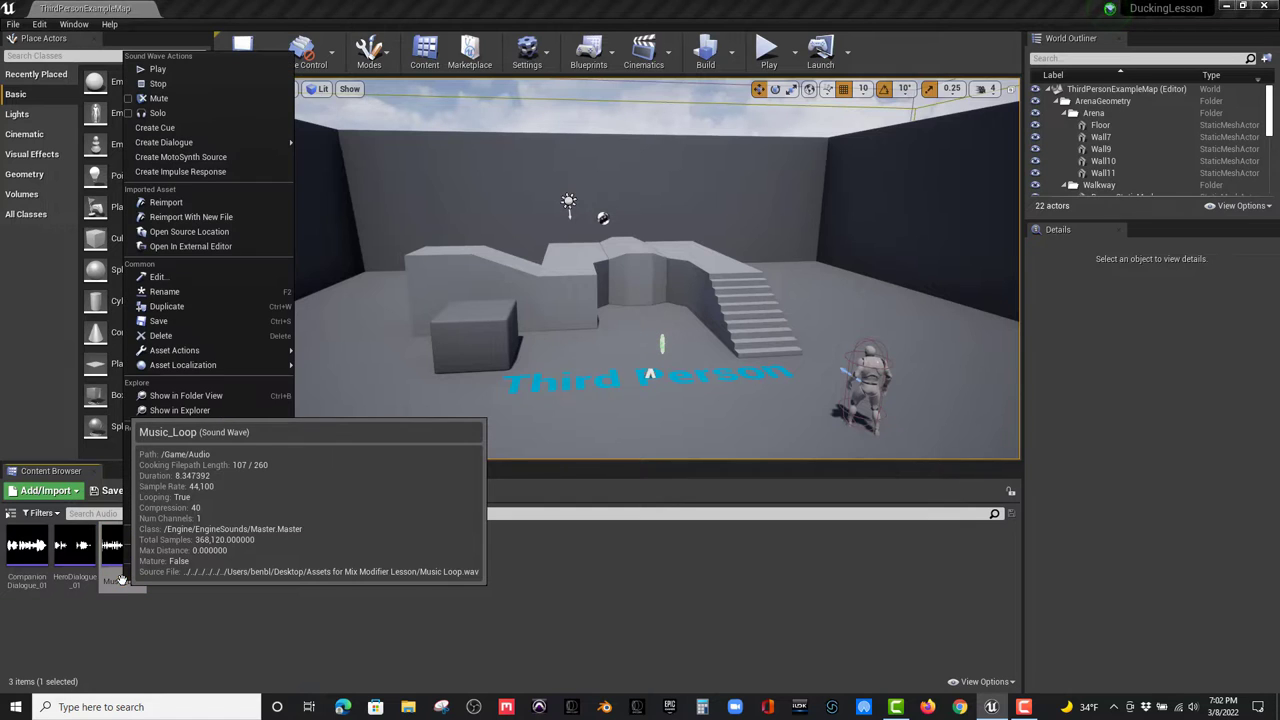
left_click(356, 646)
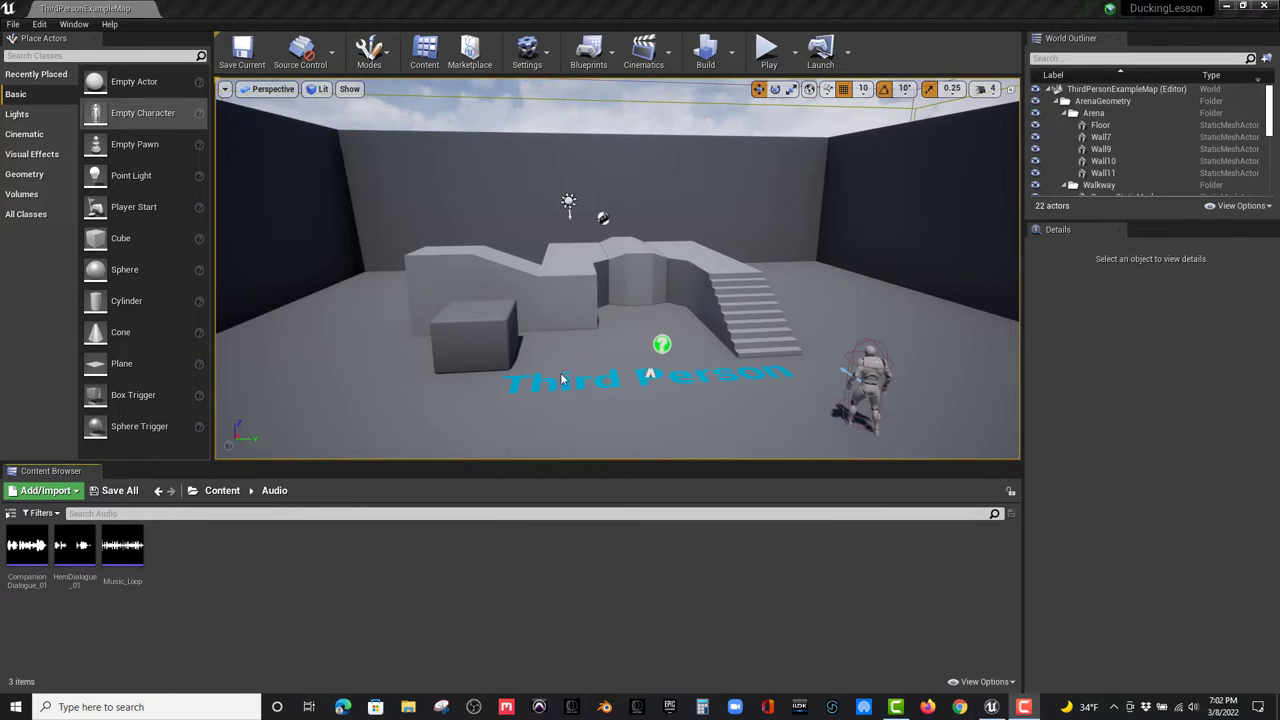
right_click(122, 548)
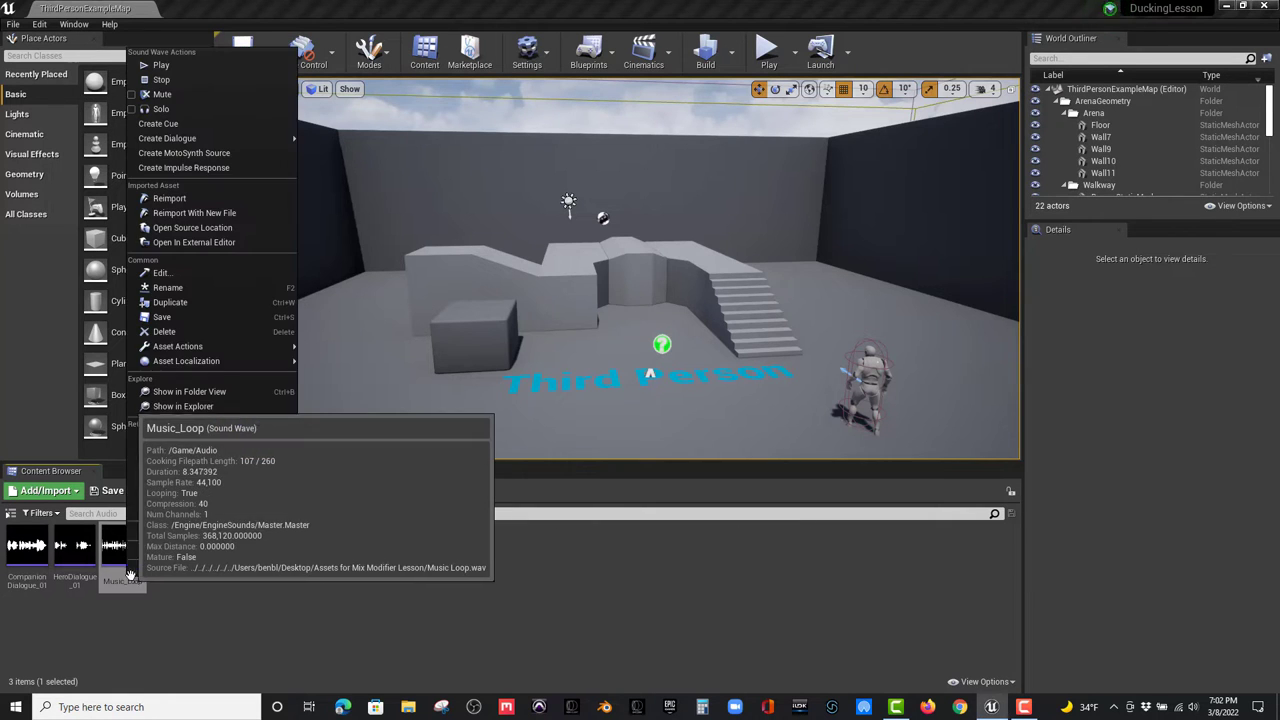
left_click(194, 129)
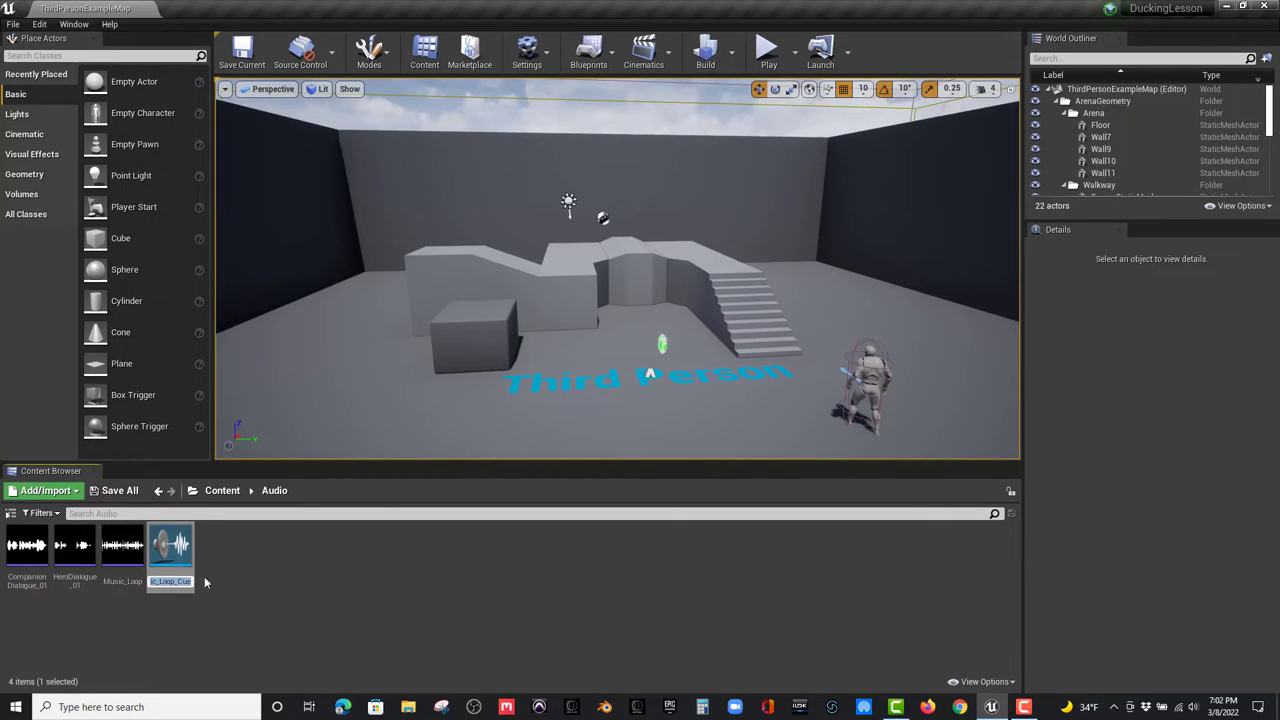
key("Return")
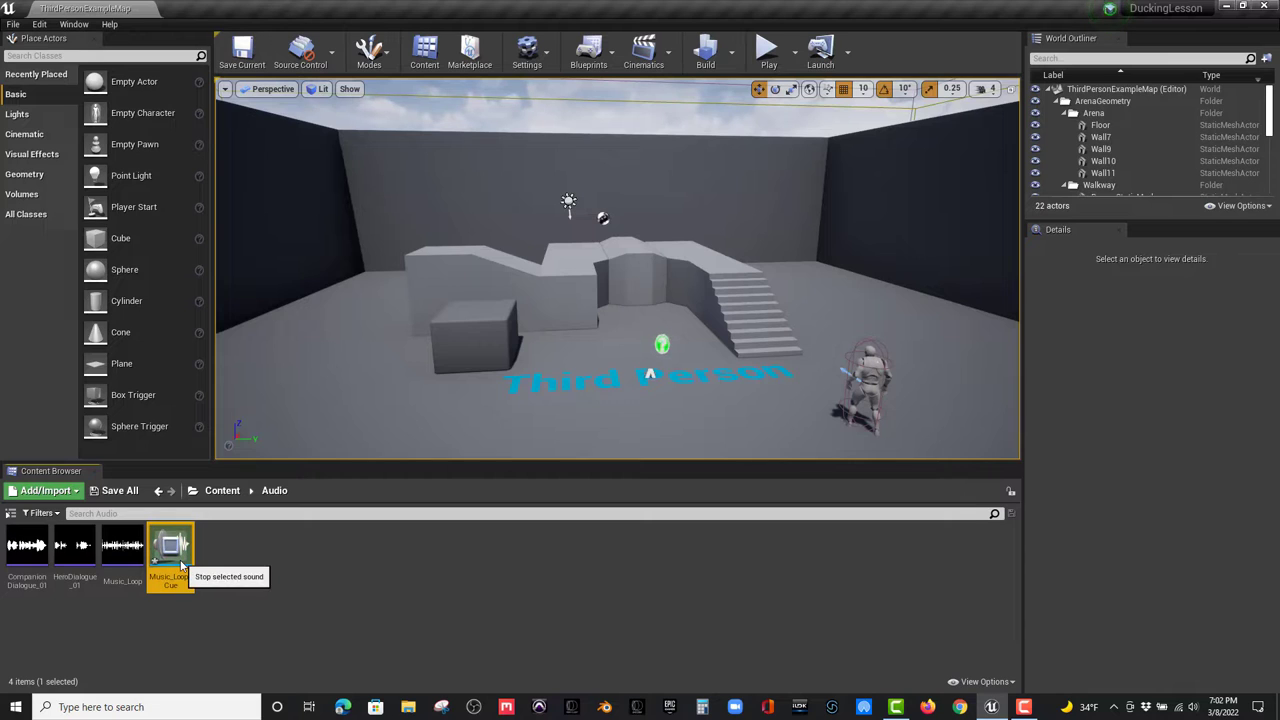
left_click(176, 545)
left_click(174, 543)
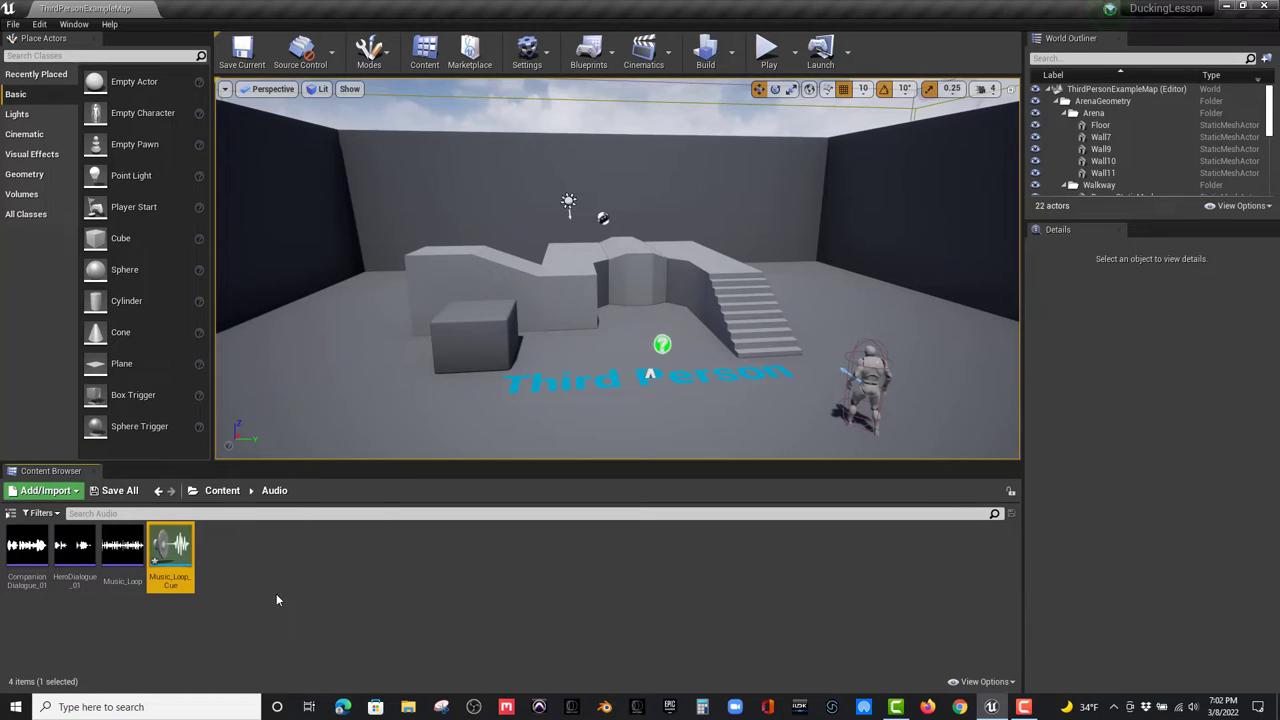
mouse_move(158, 543)
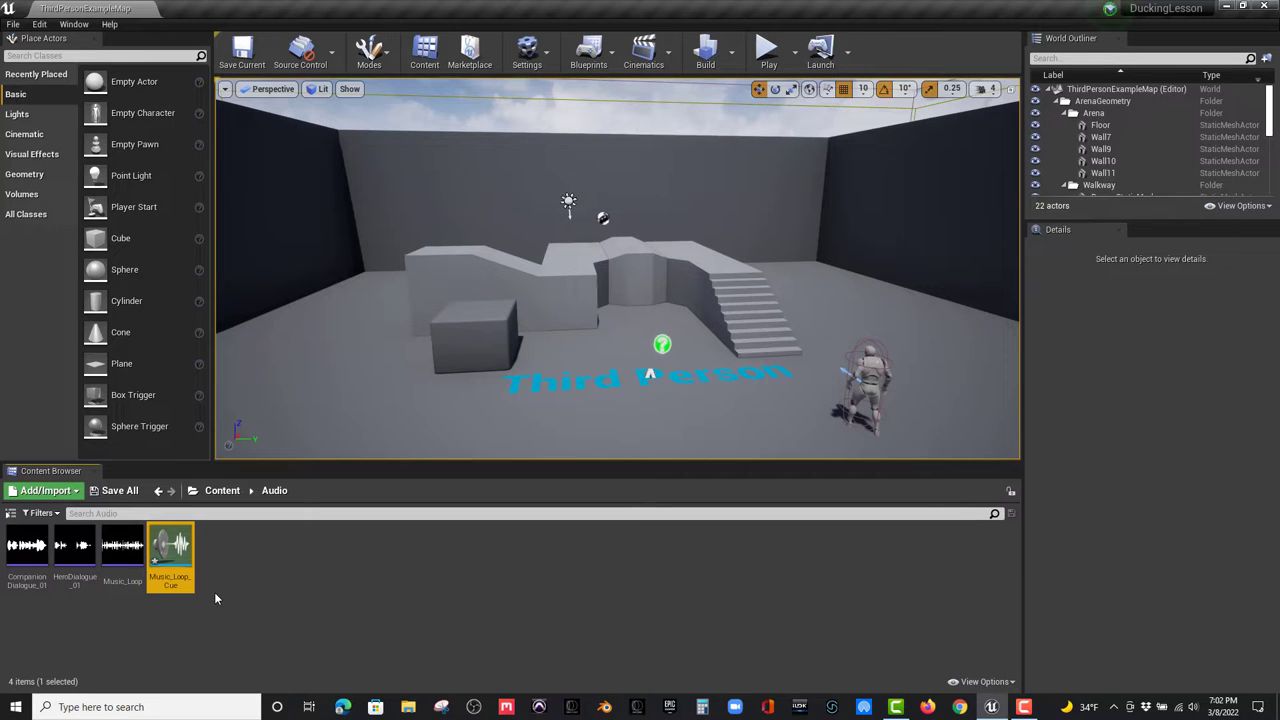
- Enable Looping on Music_Loop_Cue's Wave Player node and save the cue
double_click(176, 565)
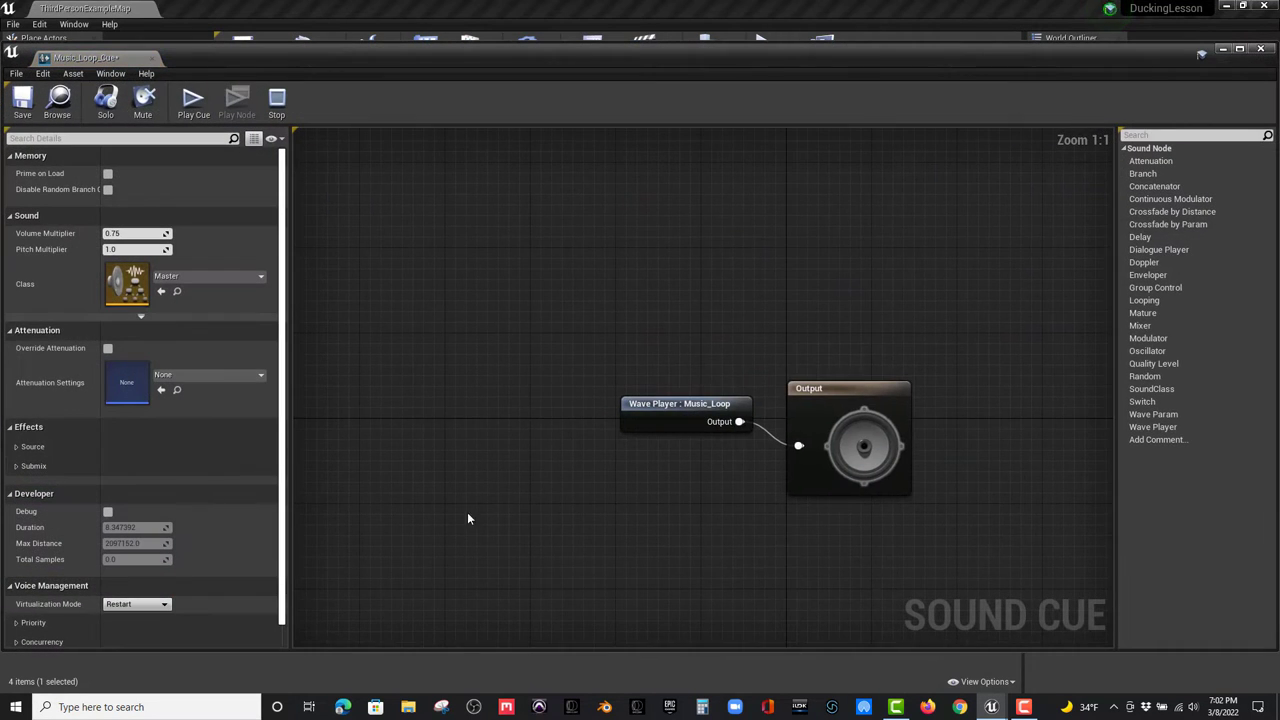
left_click(683, 404)
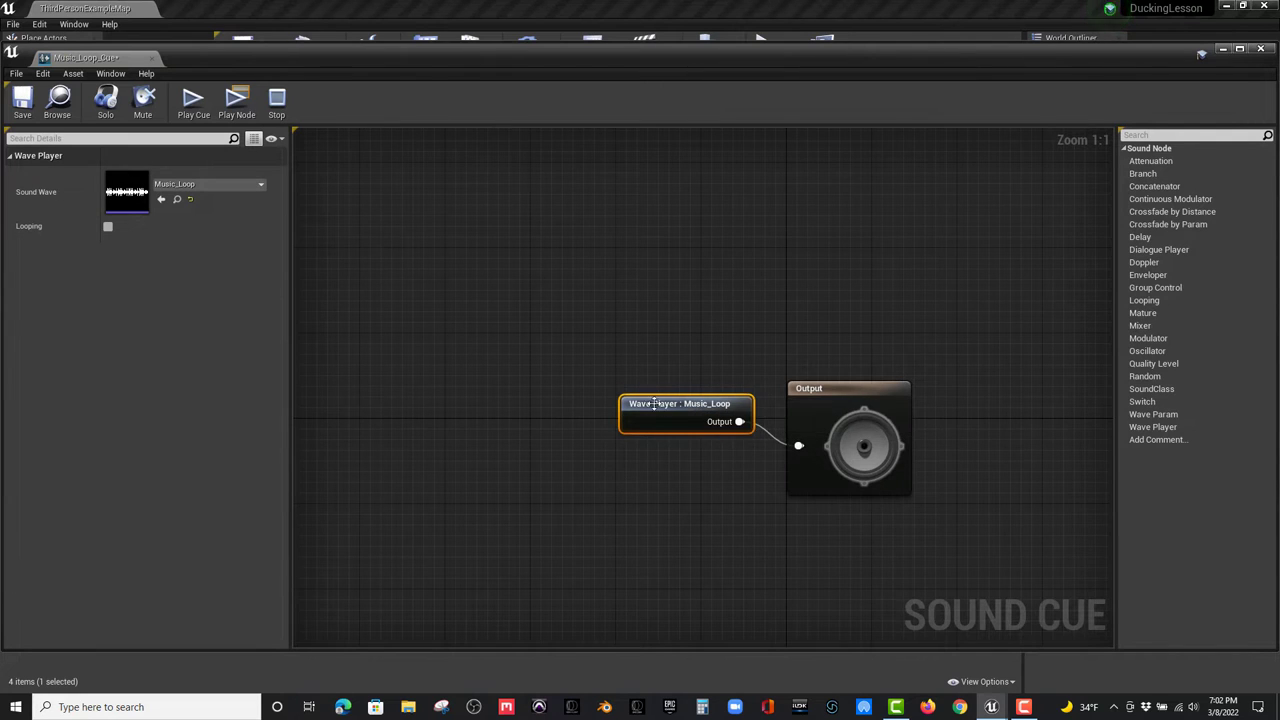
left_click(108, 226)
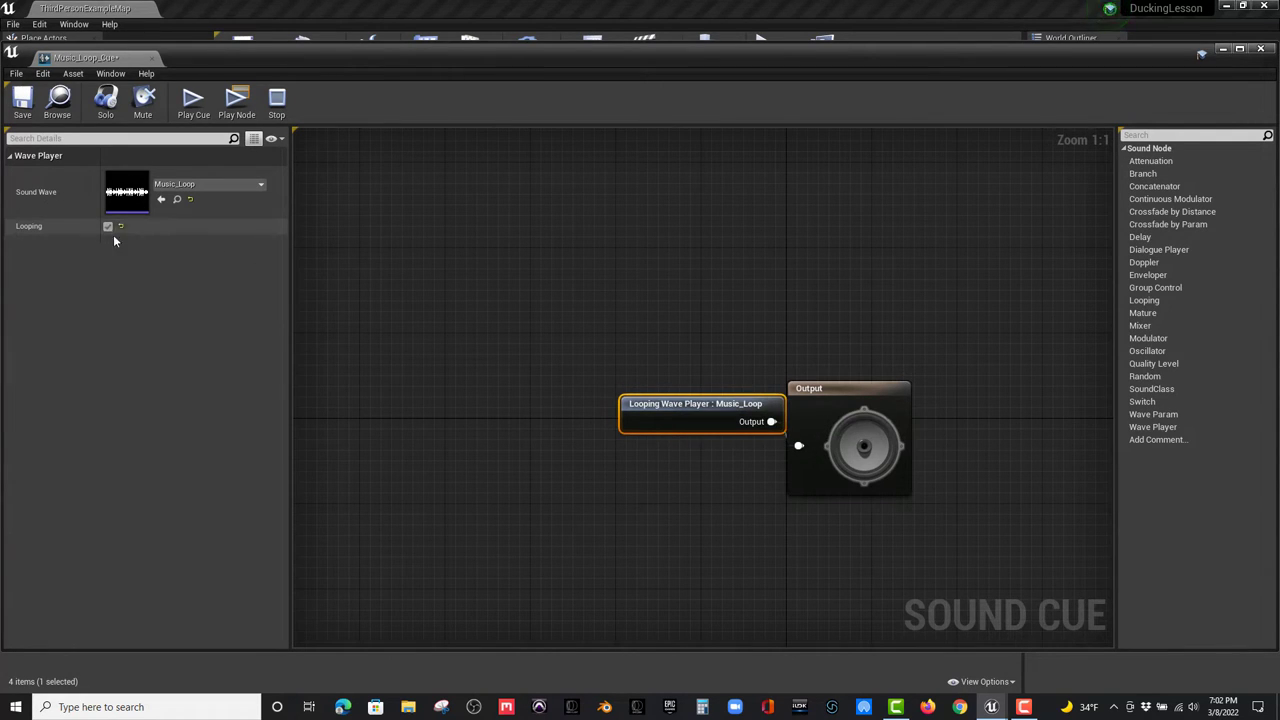
left_click(22, 100)
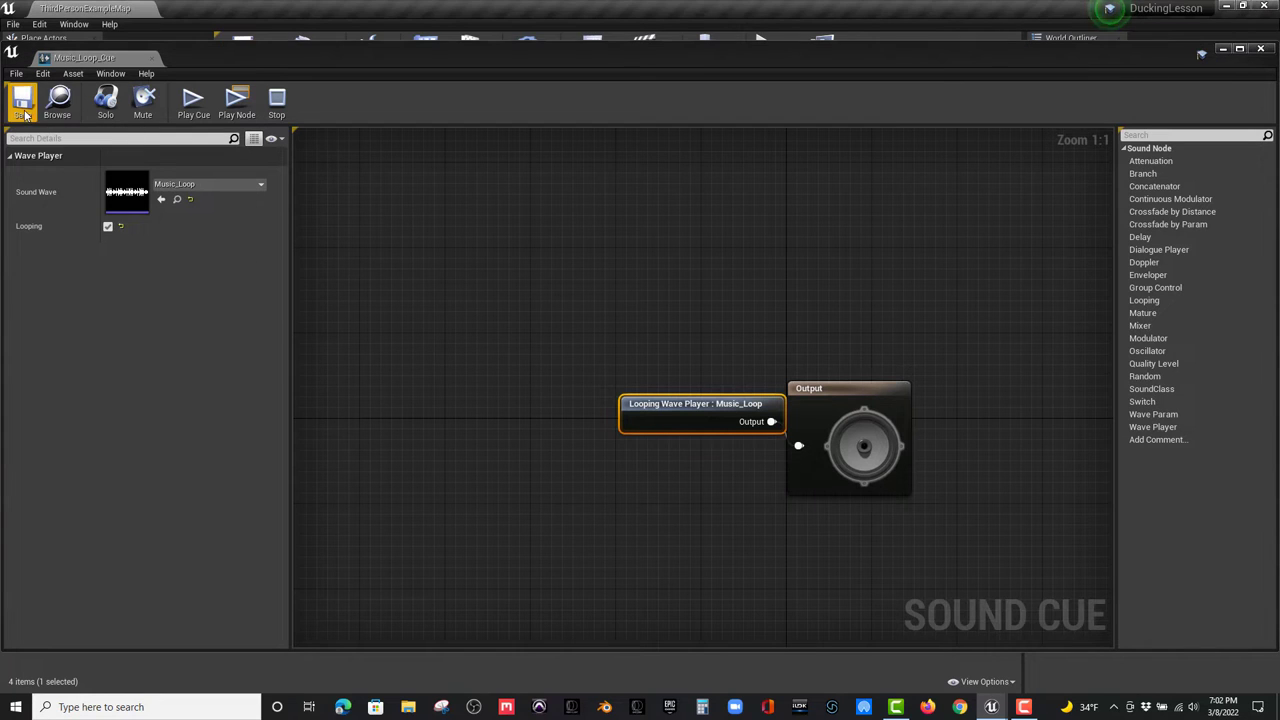
left_click(152, 57)
- Place Music_Loop_Cue in the level as an ambient sound and test it in Play mode
left_click_drag(175, 580, 525, 395)
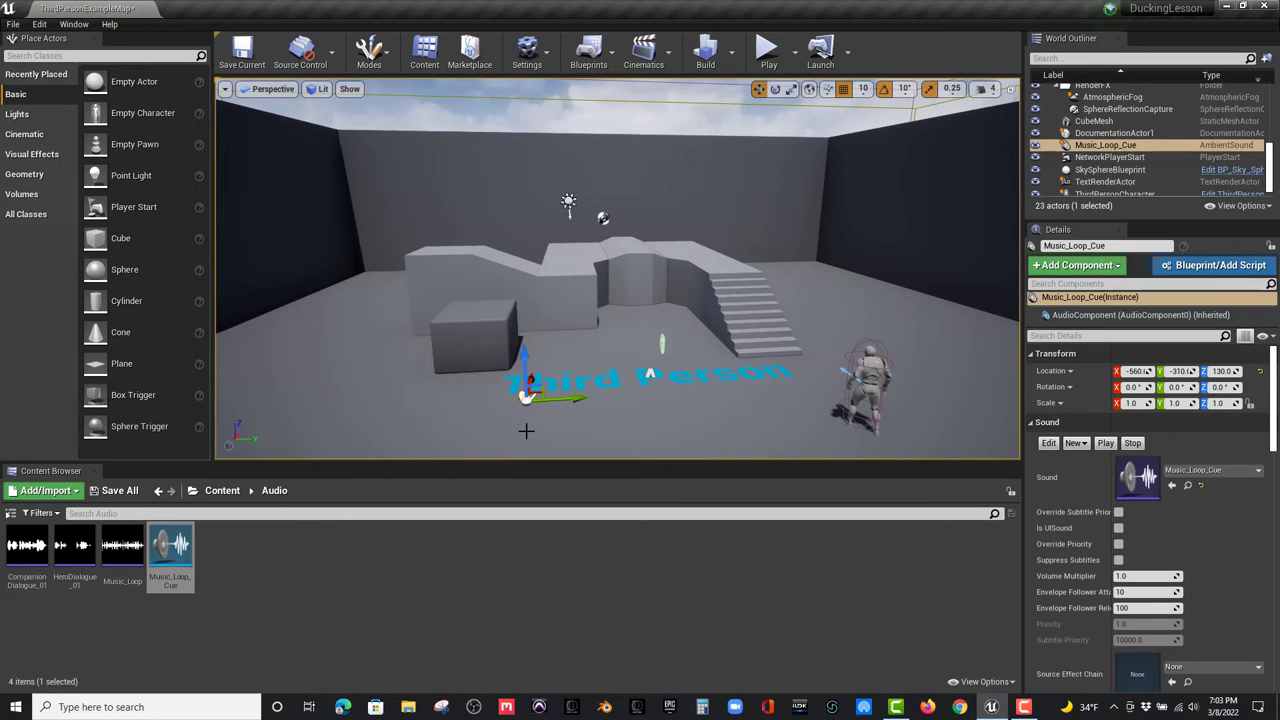
left_click(769, 47)
key("w")
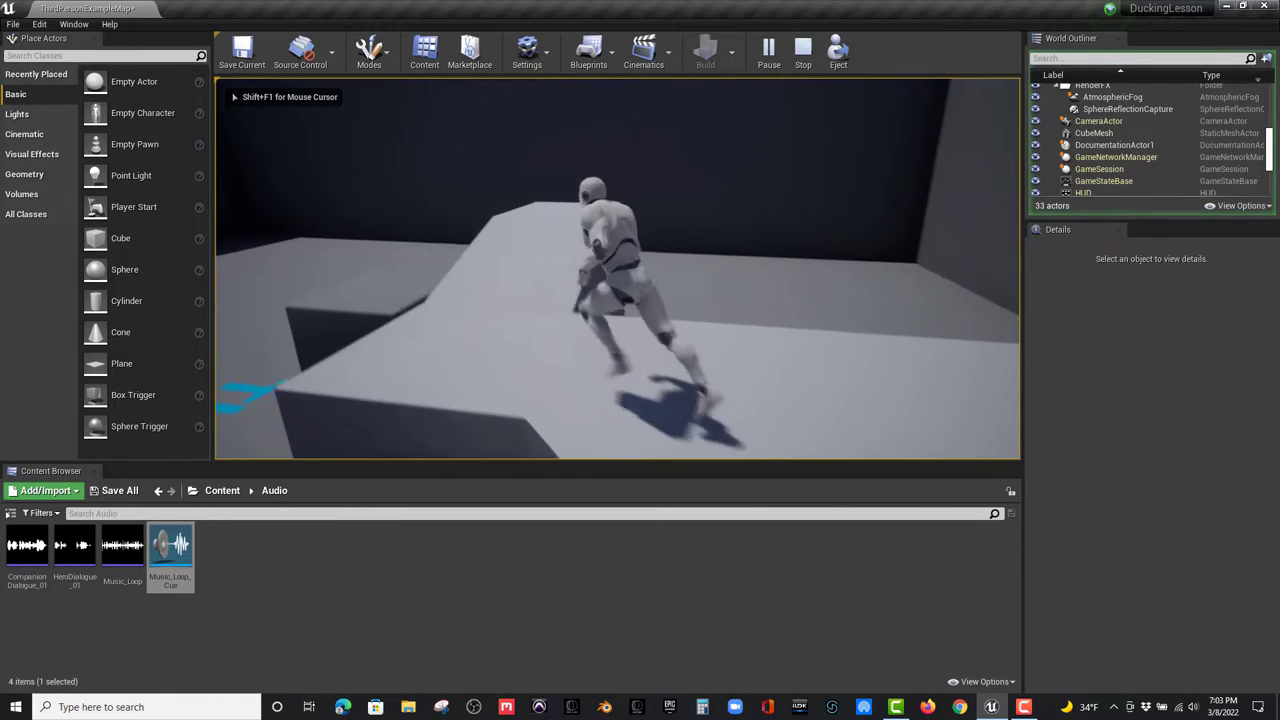
key("space")
key("w")
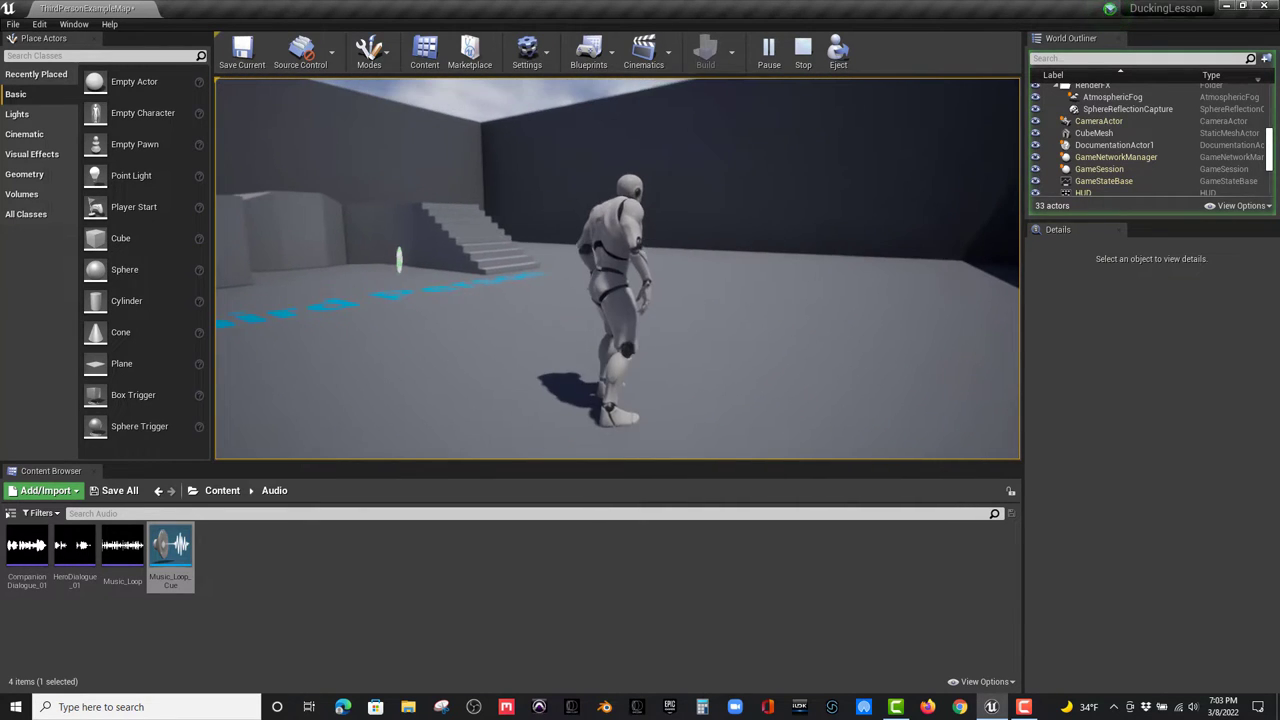
key("Escape")
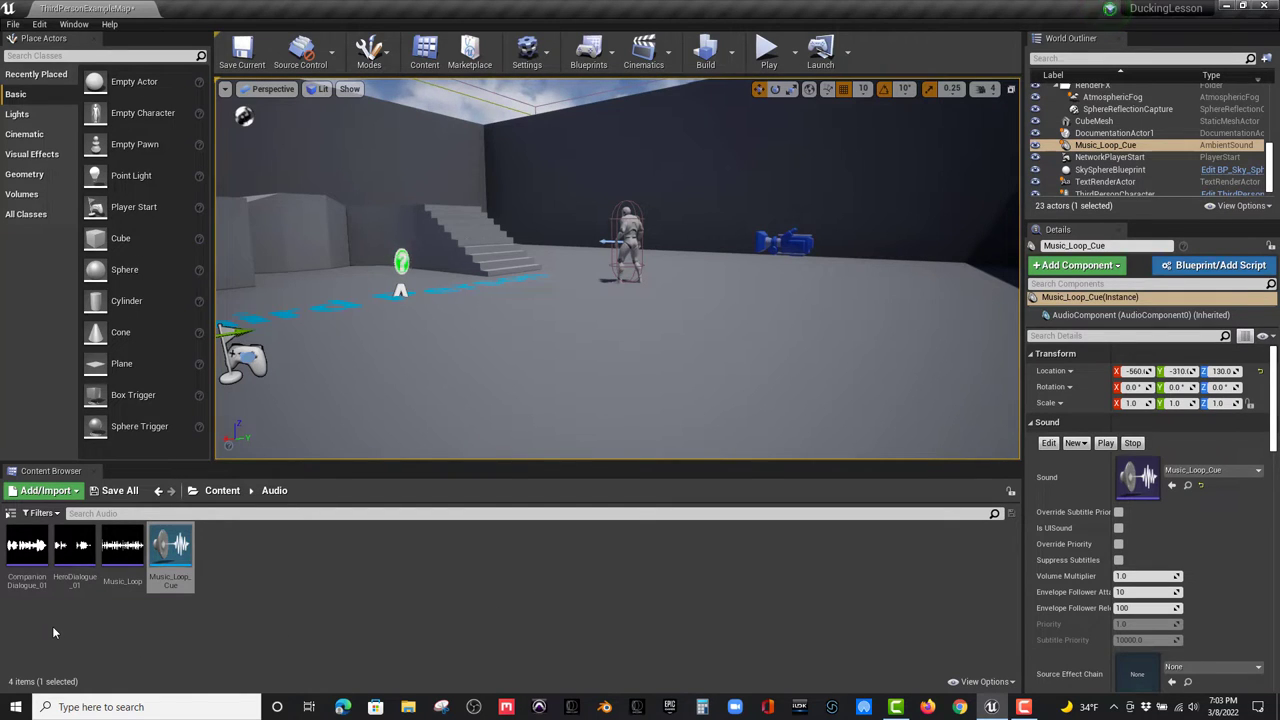
- Select the HeroDialogue_01 and CompanionDialogue_01 sound waves in the Audio folder
left_click(75, 550)
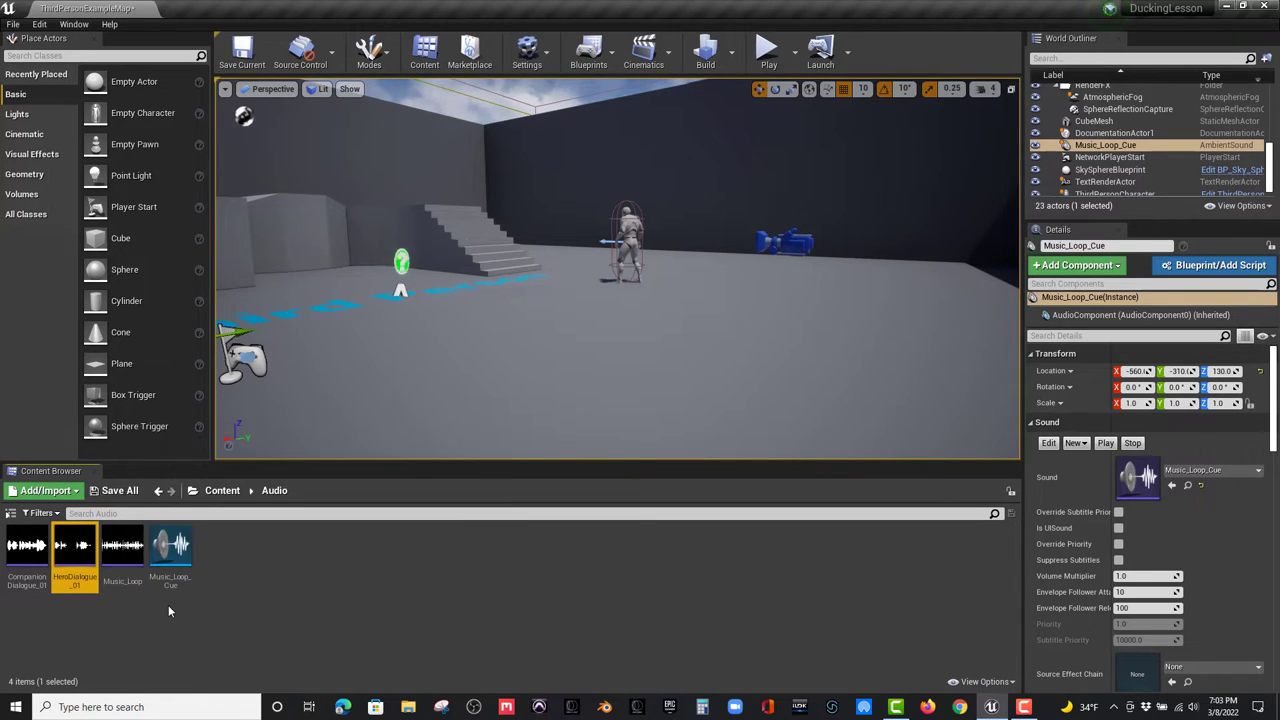
left_click(15, 578)
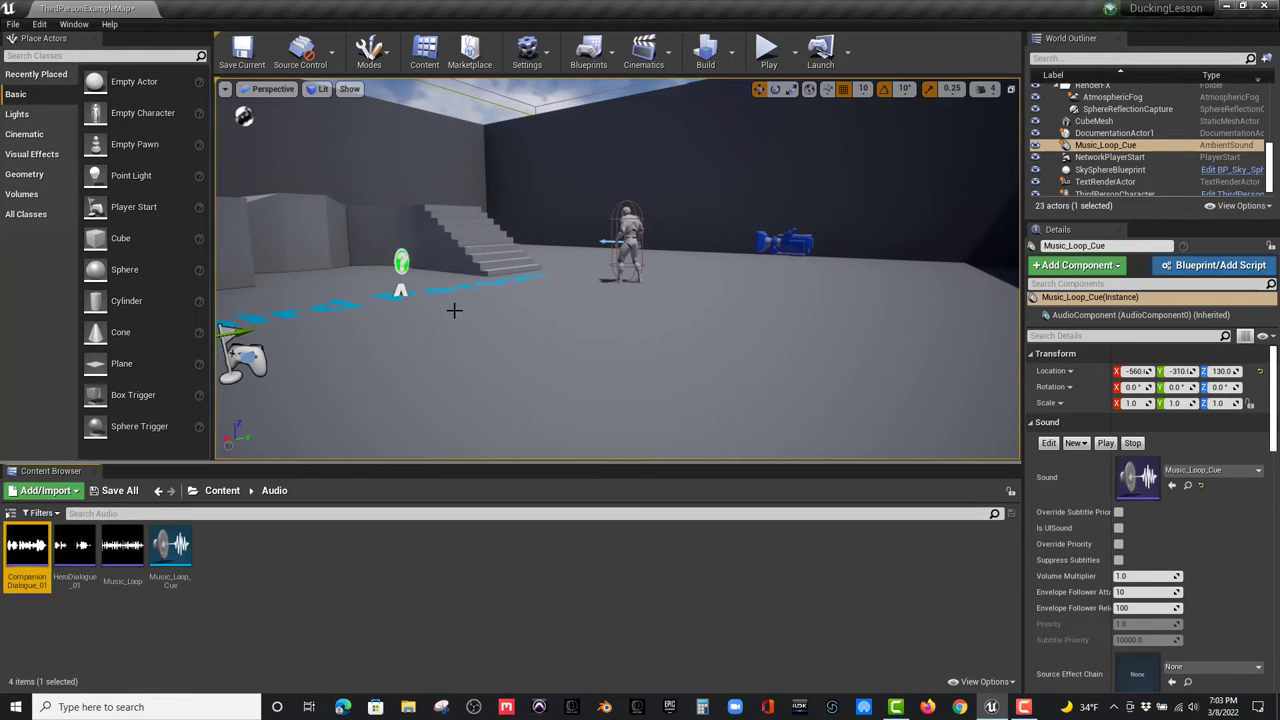
left_click(75, 556)
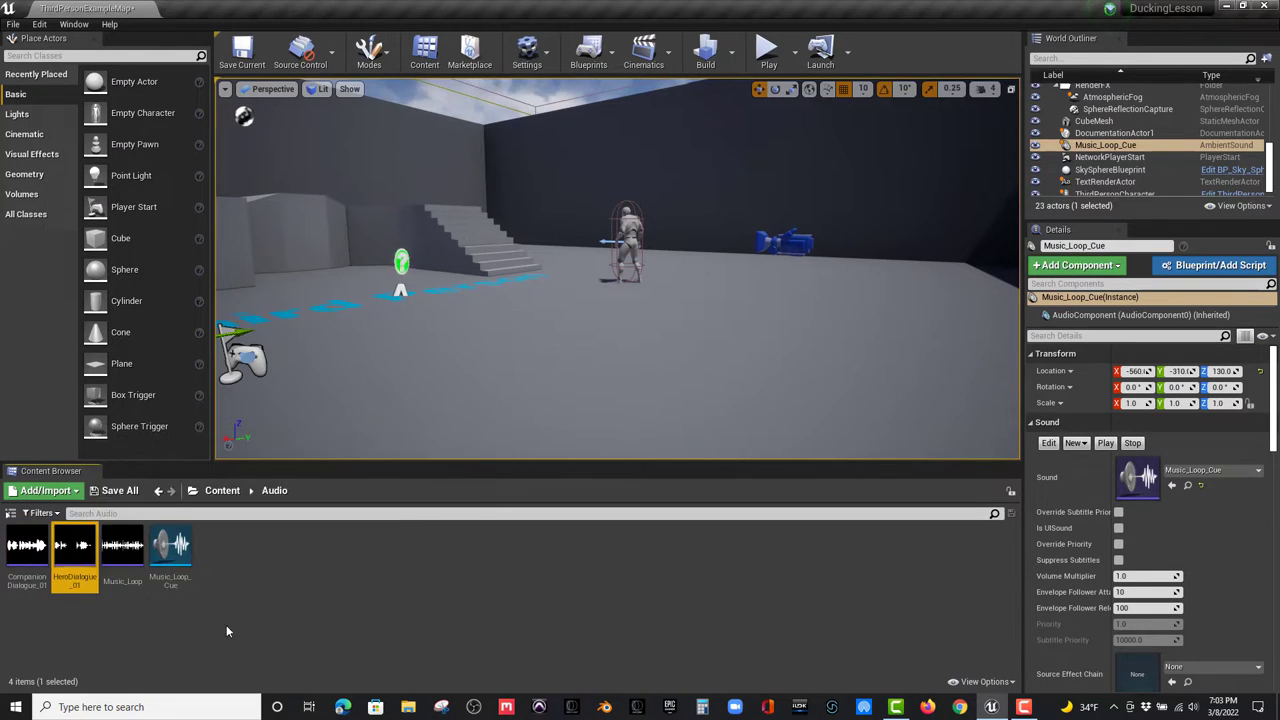
- Create HeroDialogue_01_Cue from HeroDialogue_01, open it, and preview the cue
right_click(80, 556)
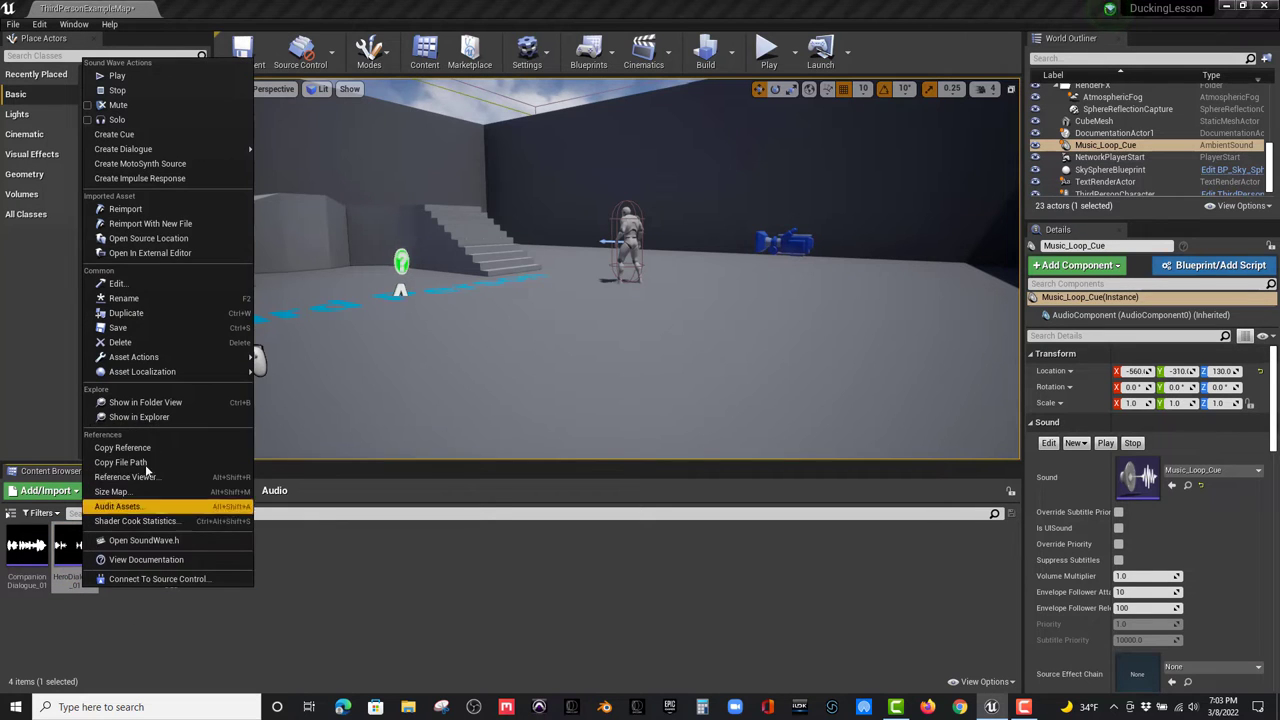
left_click(167, 136)
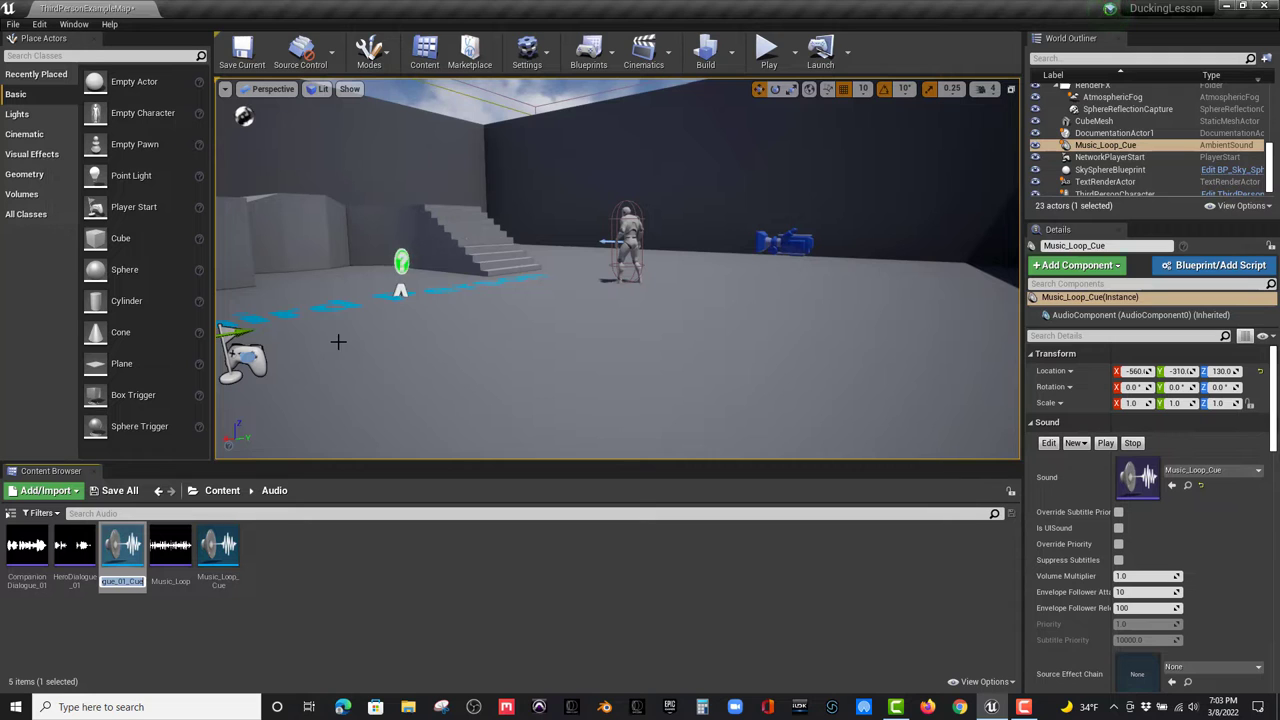
double_click(128, 560)
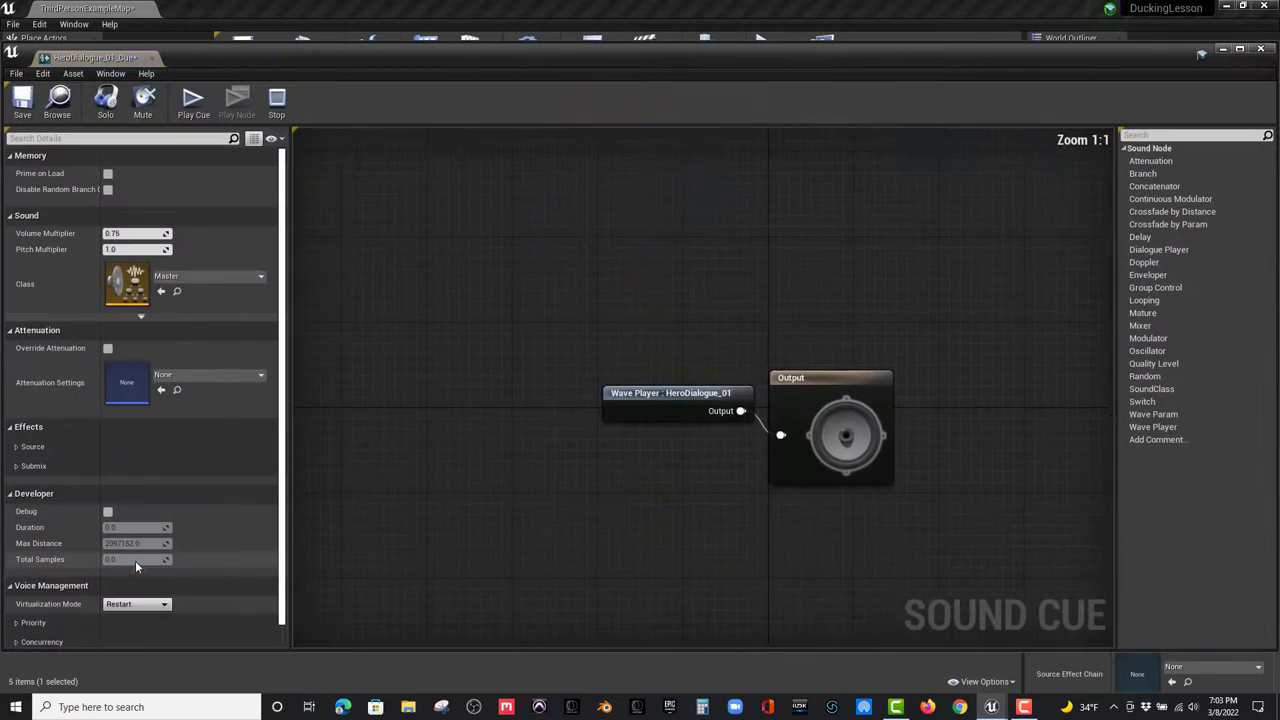
left_click(675, 412)
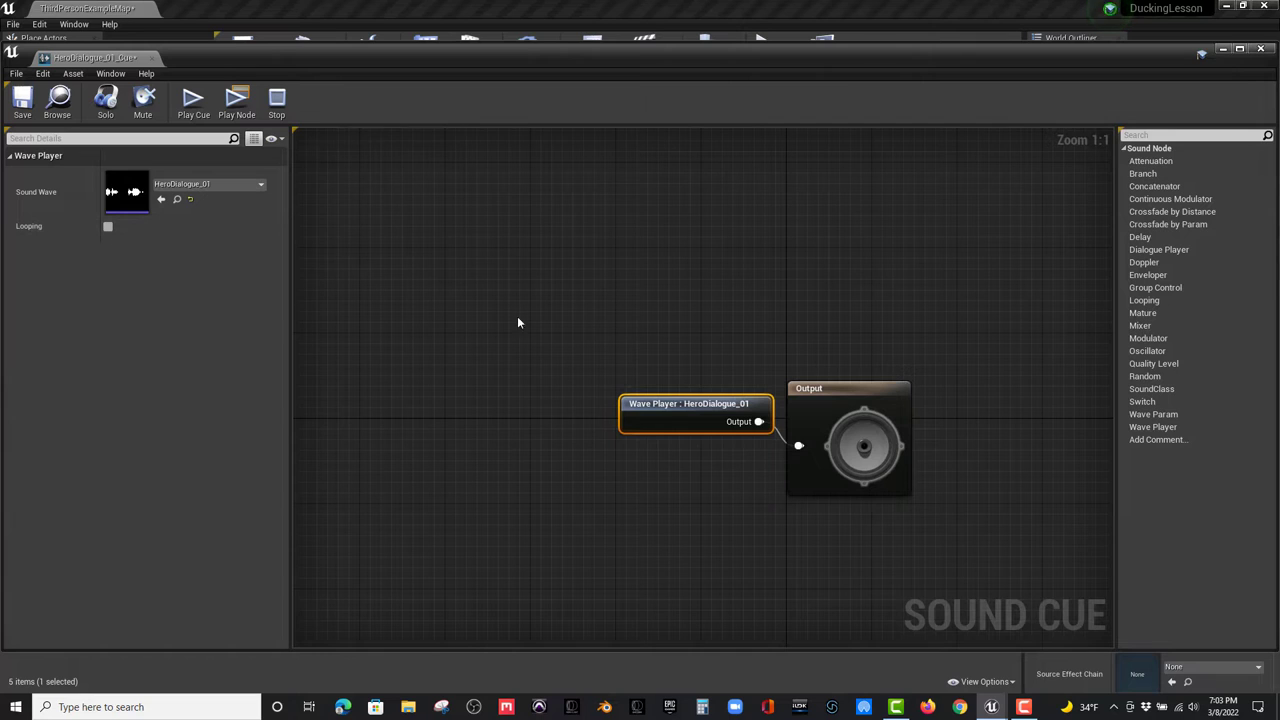
left_click(194, 100)
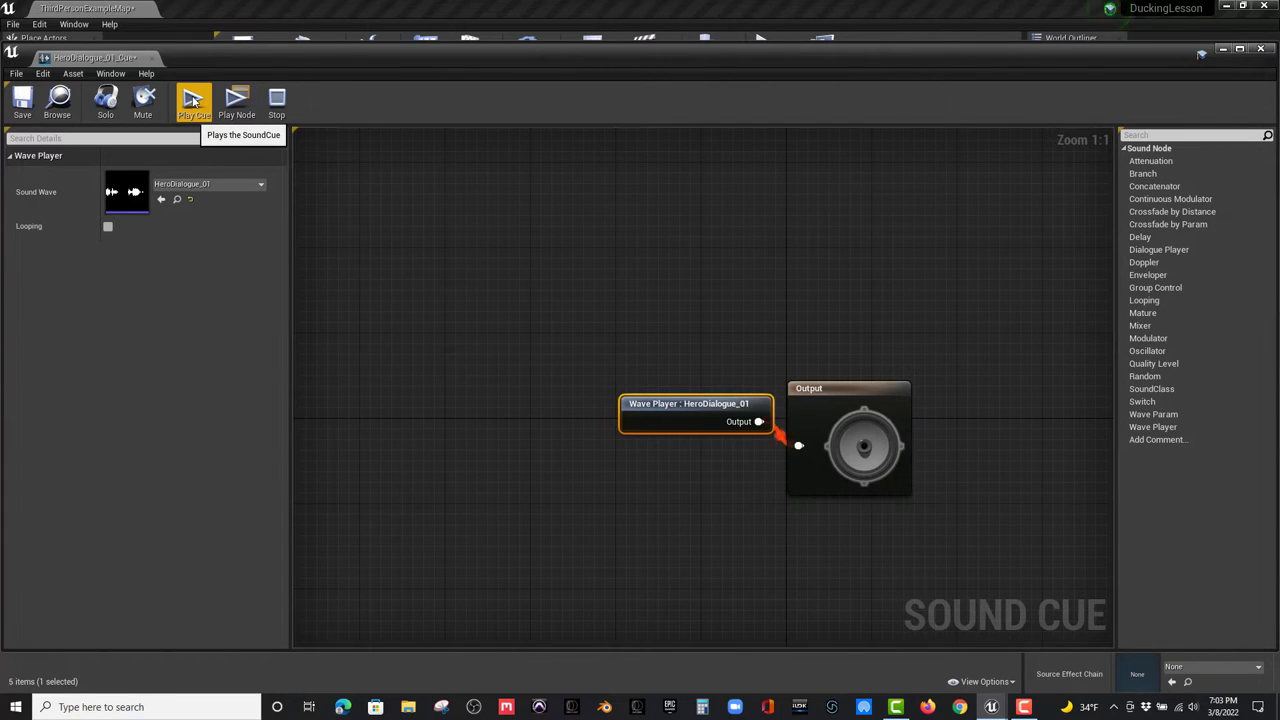
left_click_drag(666, 406, 501, 397)
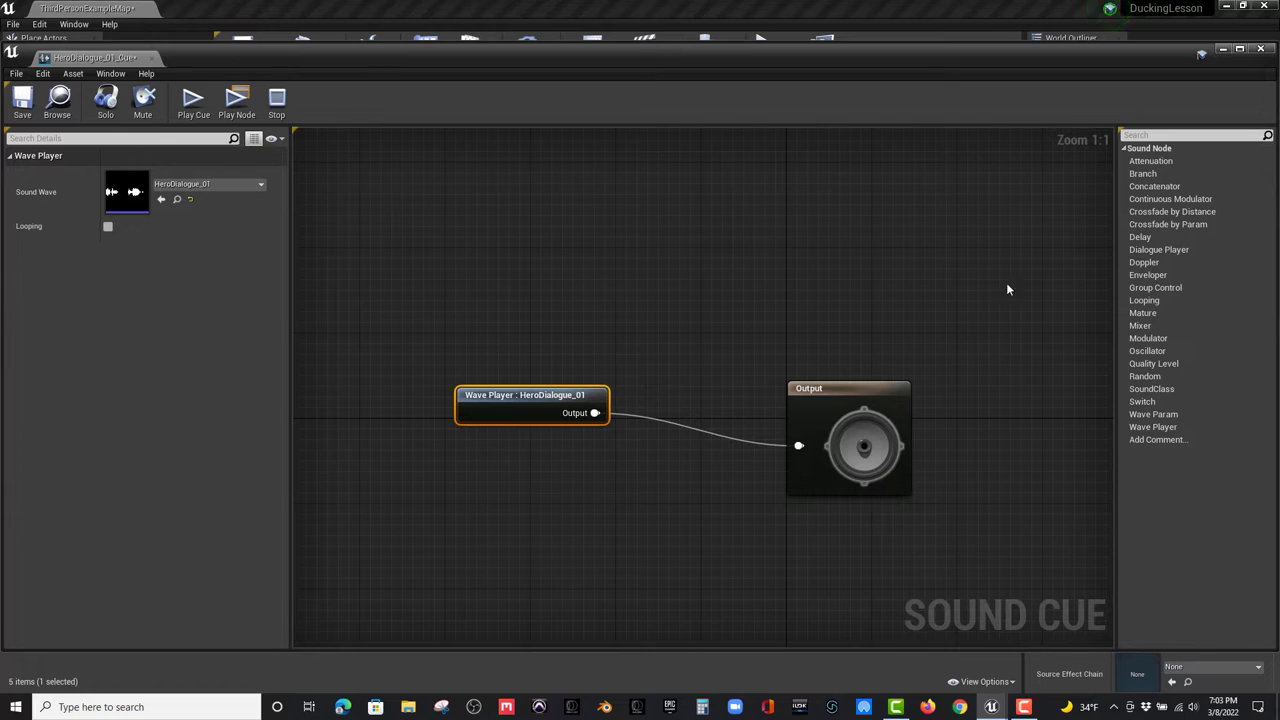
- Set the cue's Pitch Multiplier to 1.12, preview it, and save
left_click(792, 391)
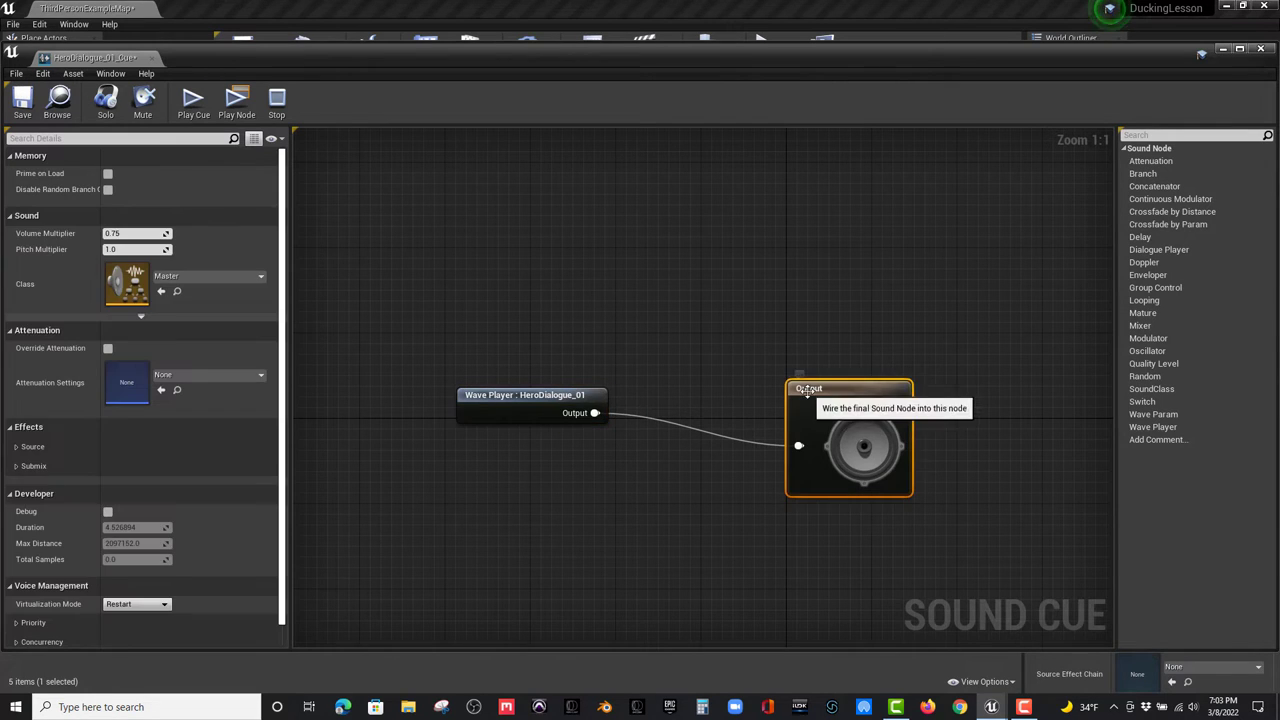
left_click(121, 250)
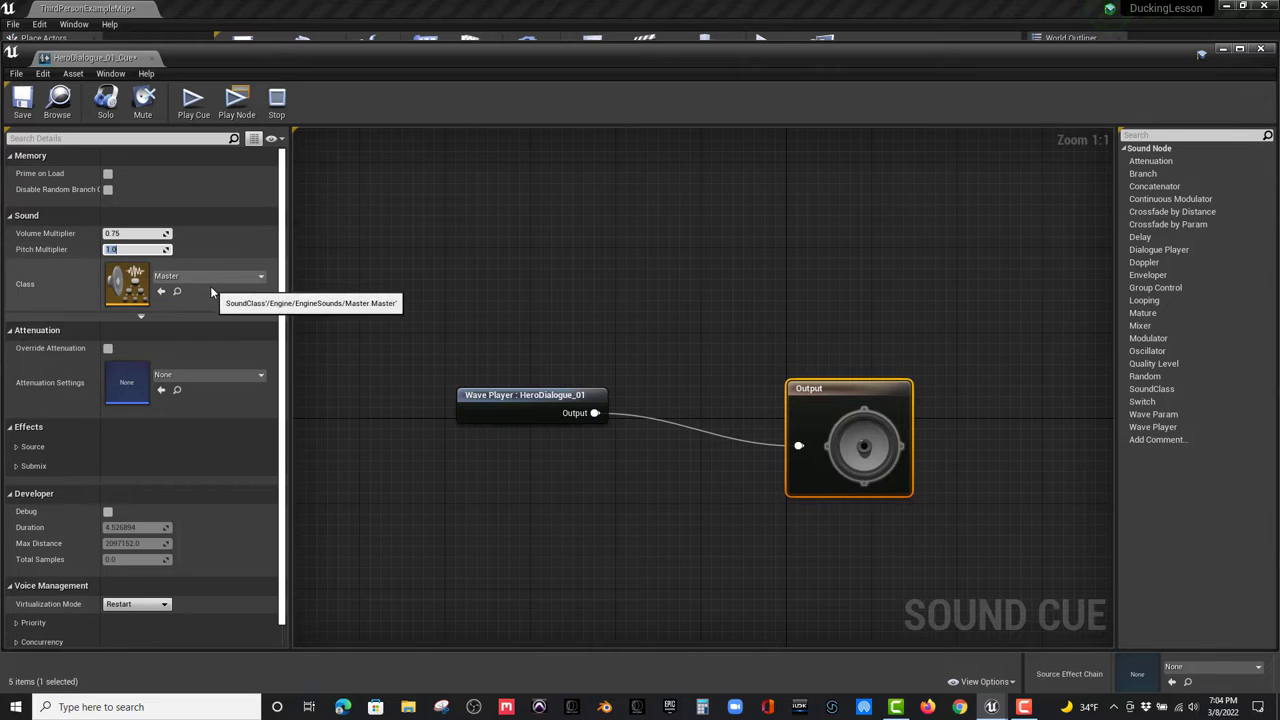
type("1.12")
key("Return")
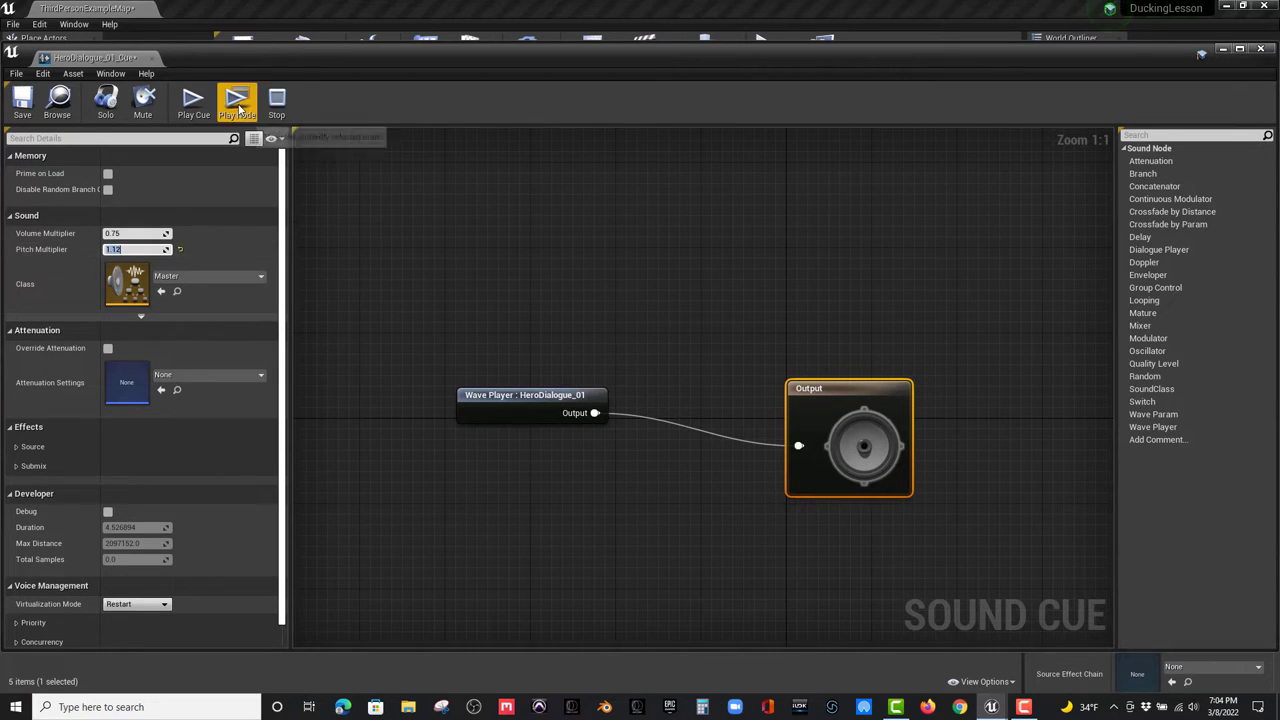
left_click(193, 103)
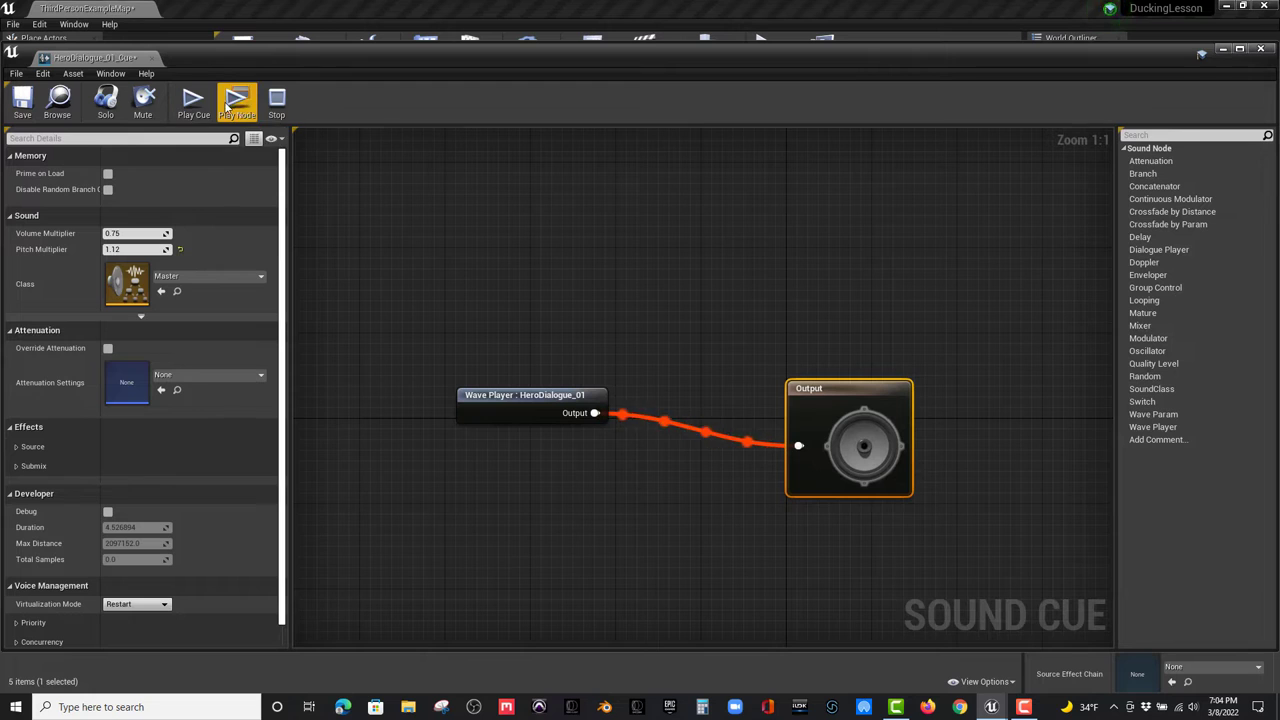
left_click(277, 101)
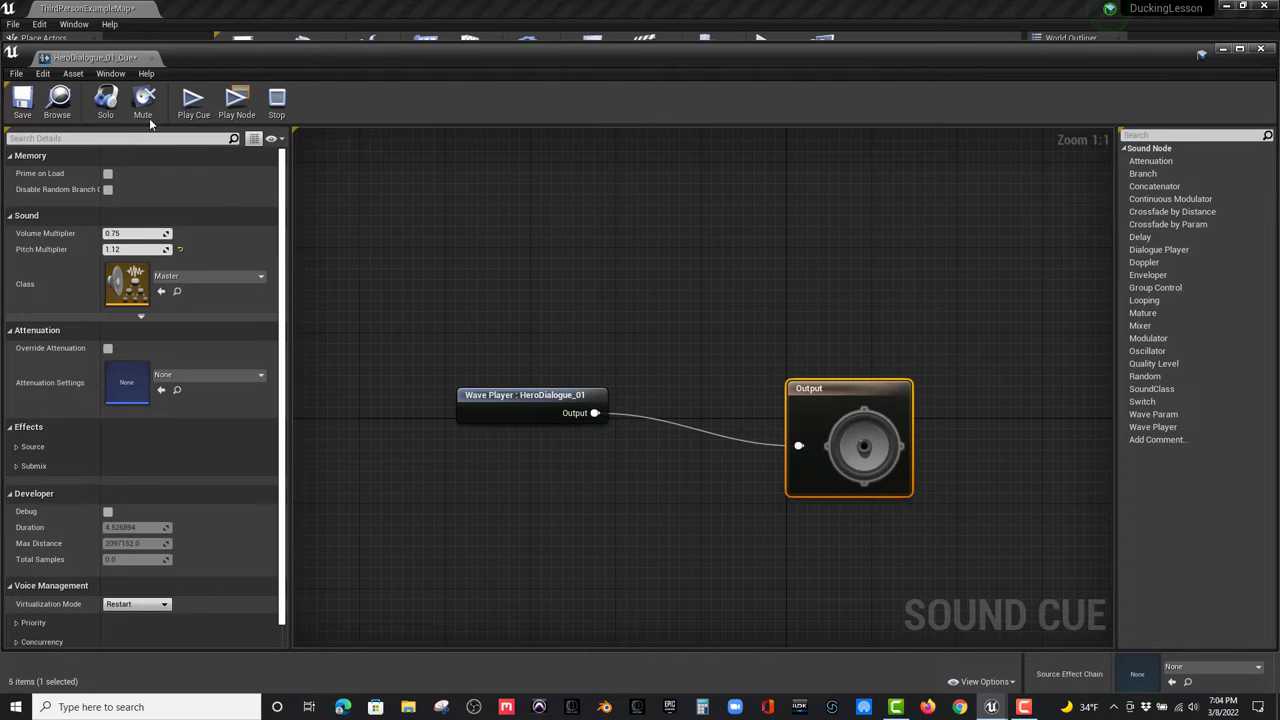
left_click(22, 104)
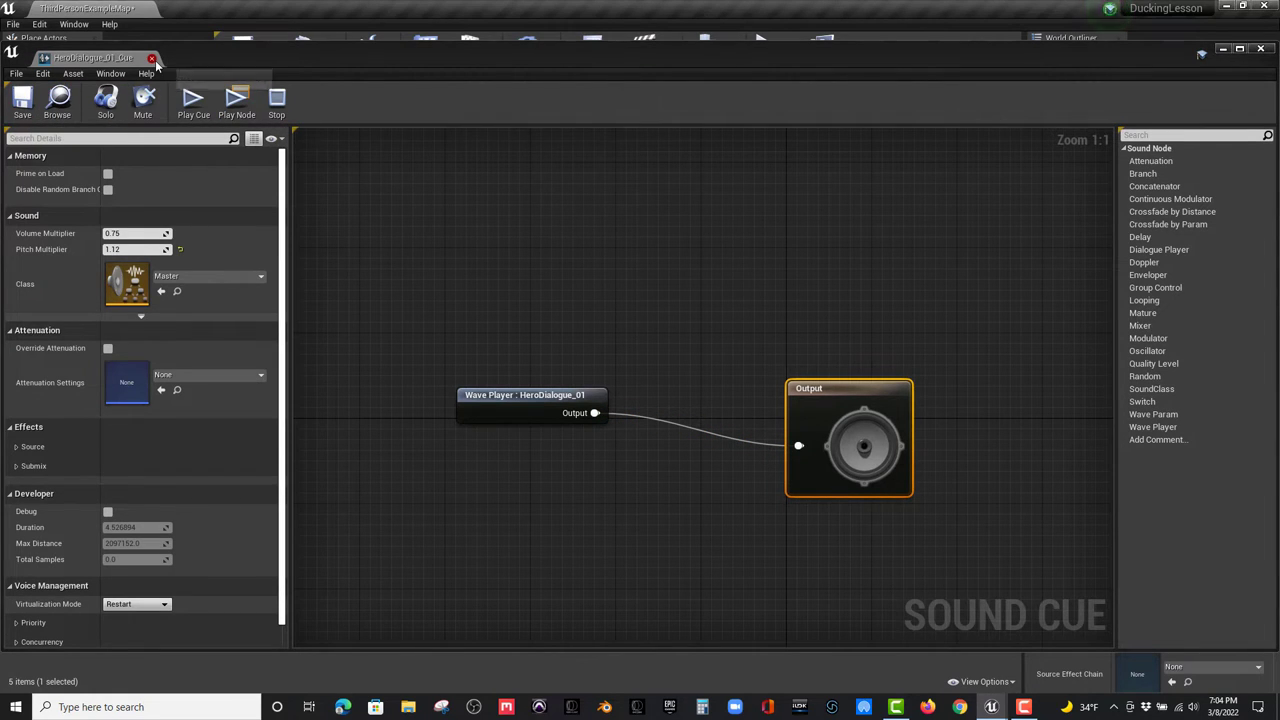
left_click(152, 58)
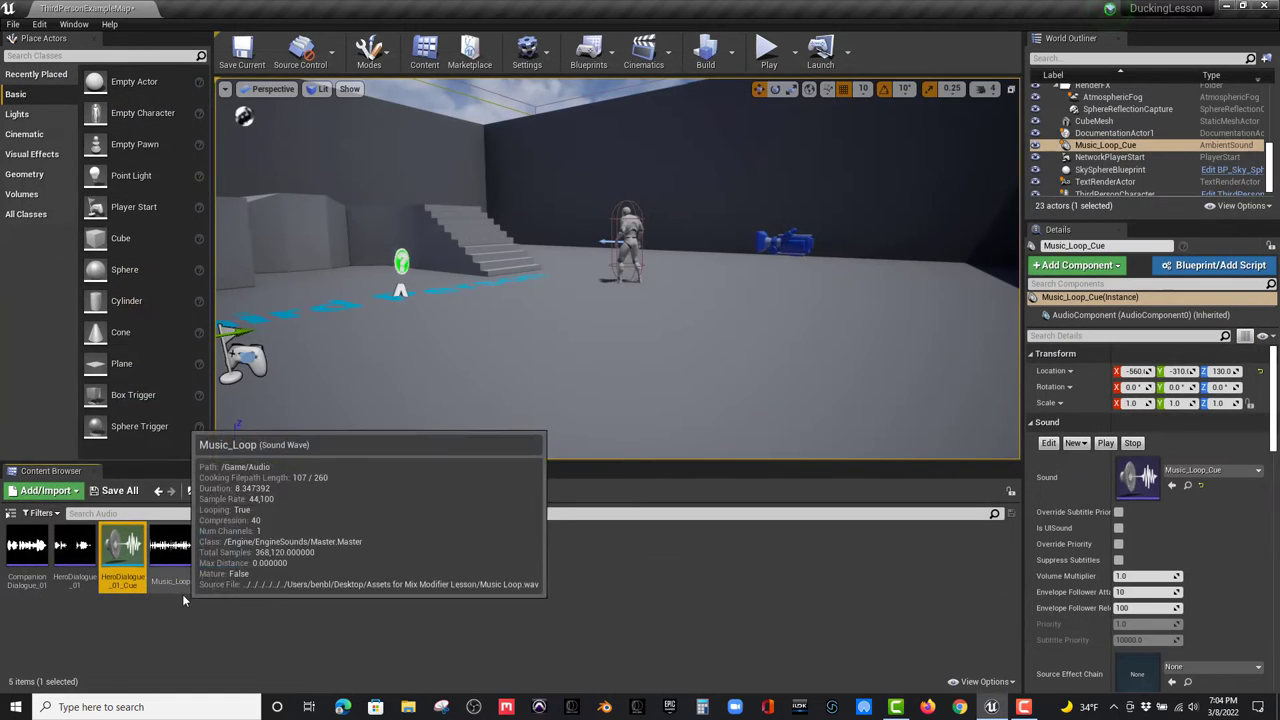
- Create CompanionDialogue_01_Cue from CompanionDialogue_01, open it, and preview the cue
left_click(30, 575)
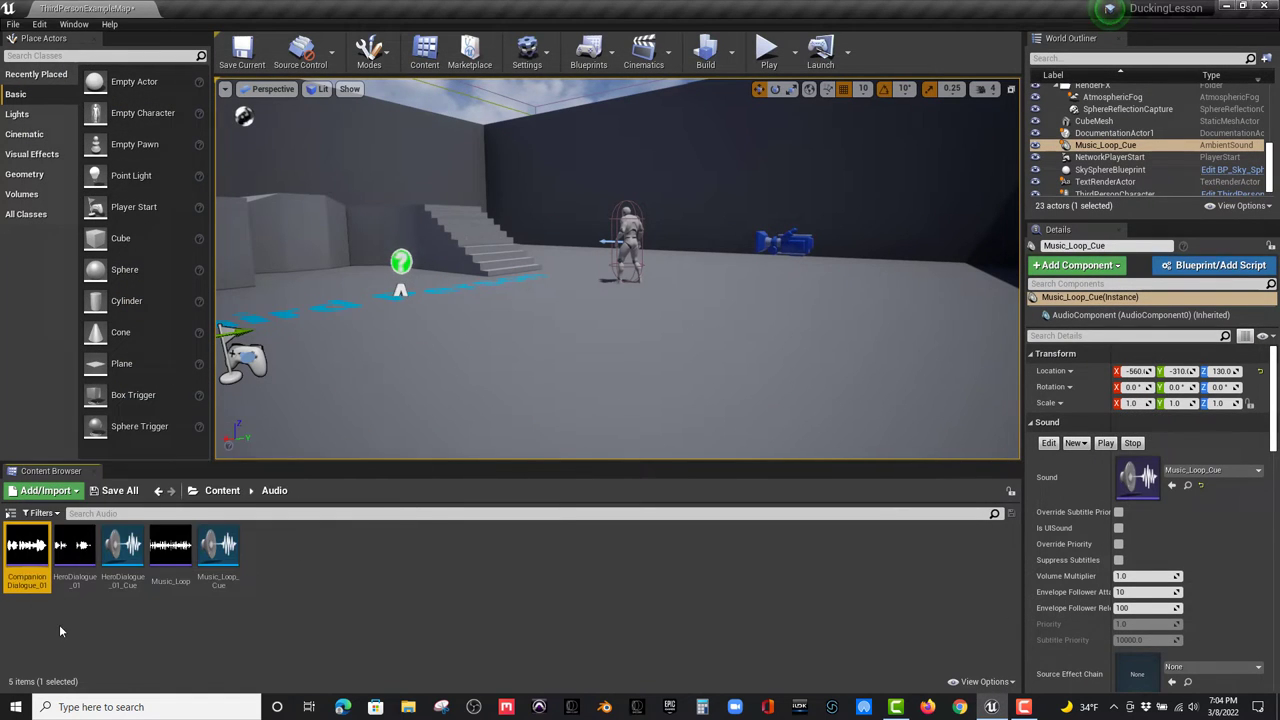
right_click(30, 583)
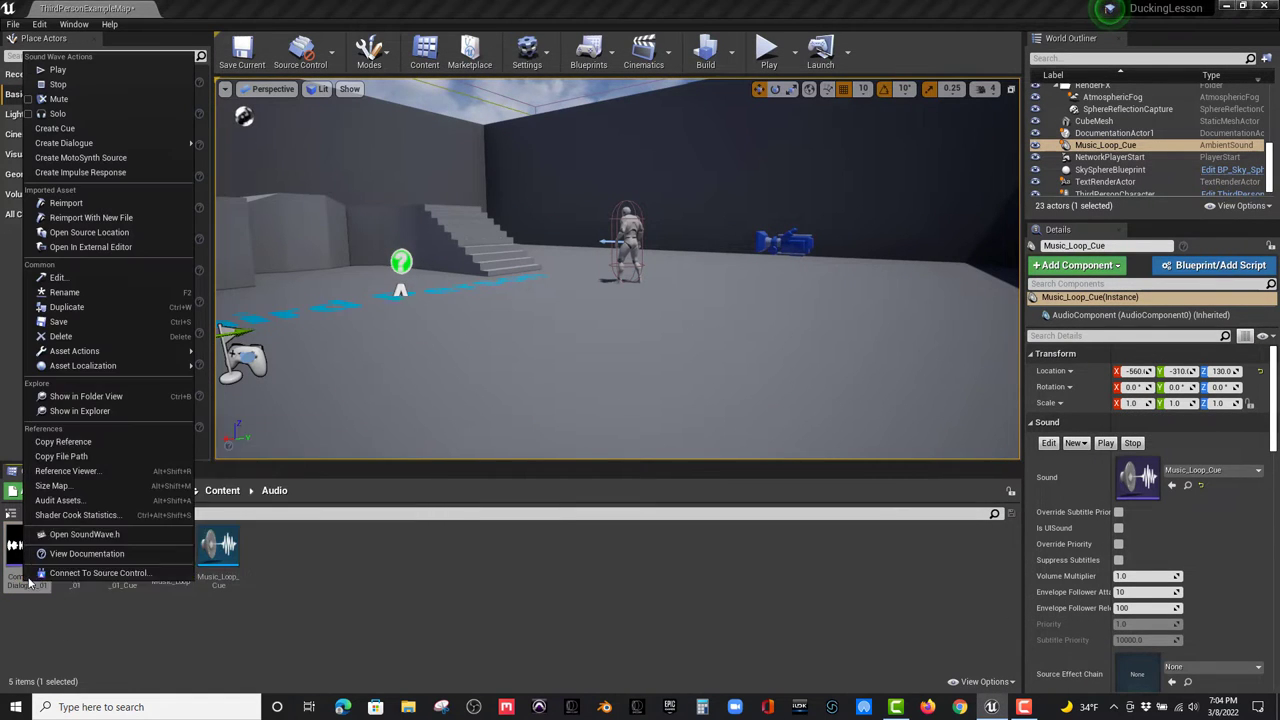
left_click(90, 130)
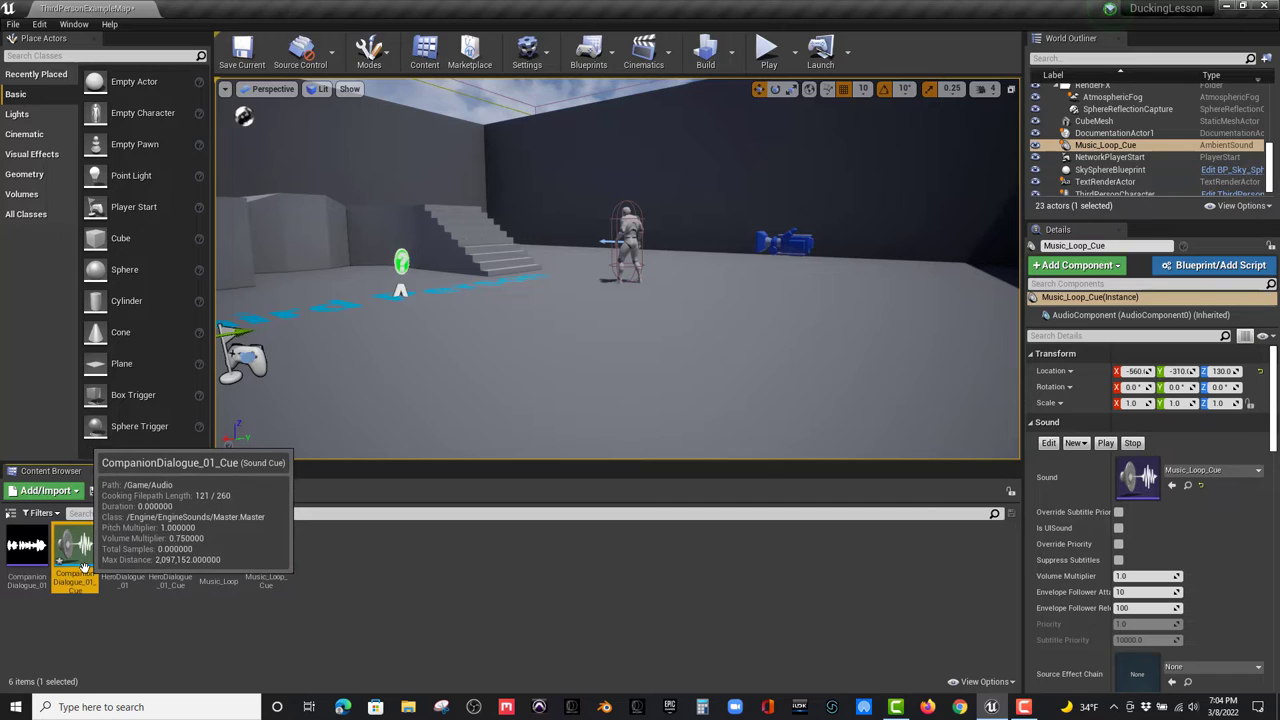
double_click(85, 563)
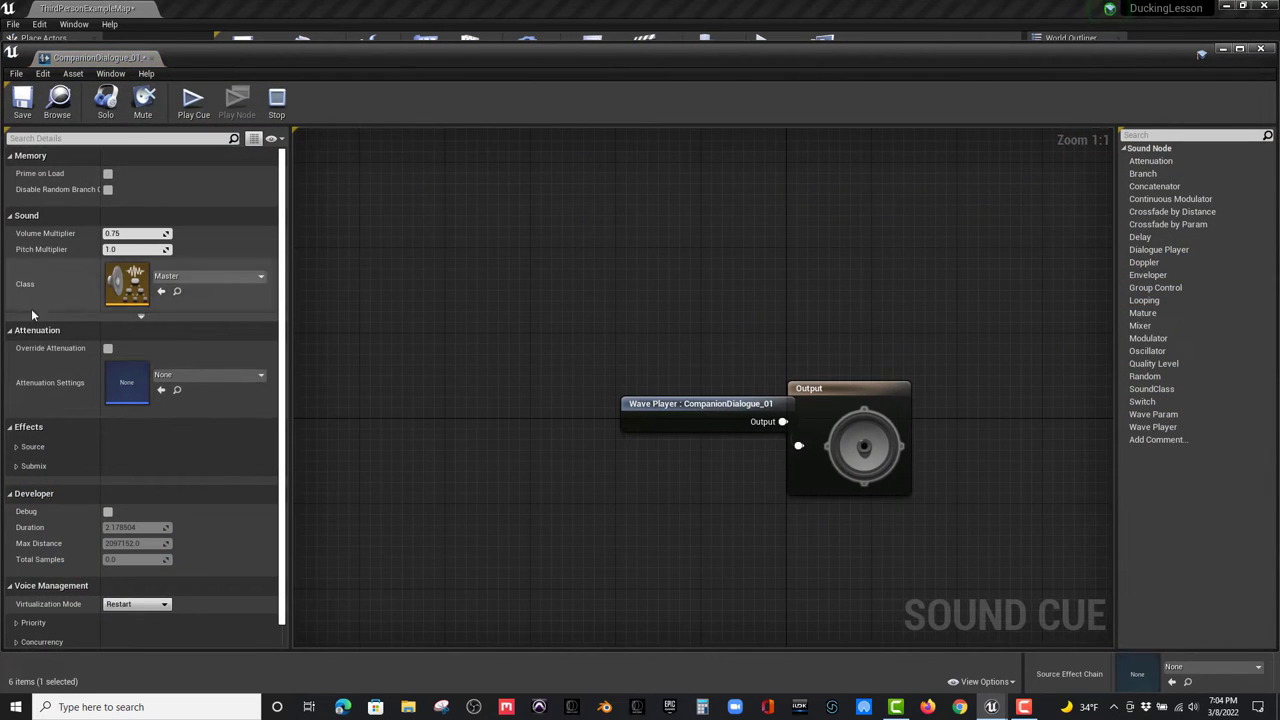
left_click(706, 409)
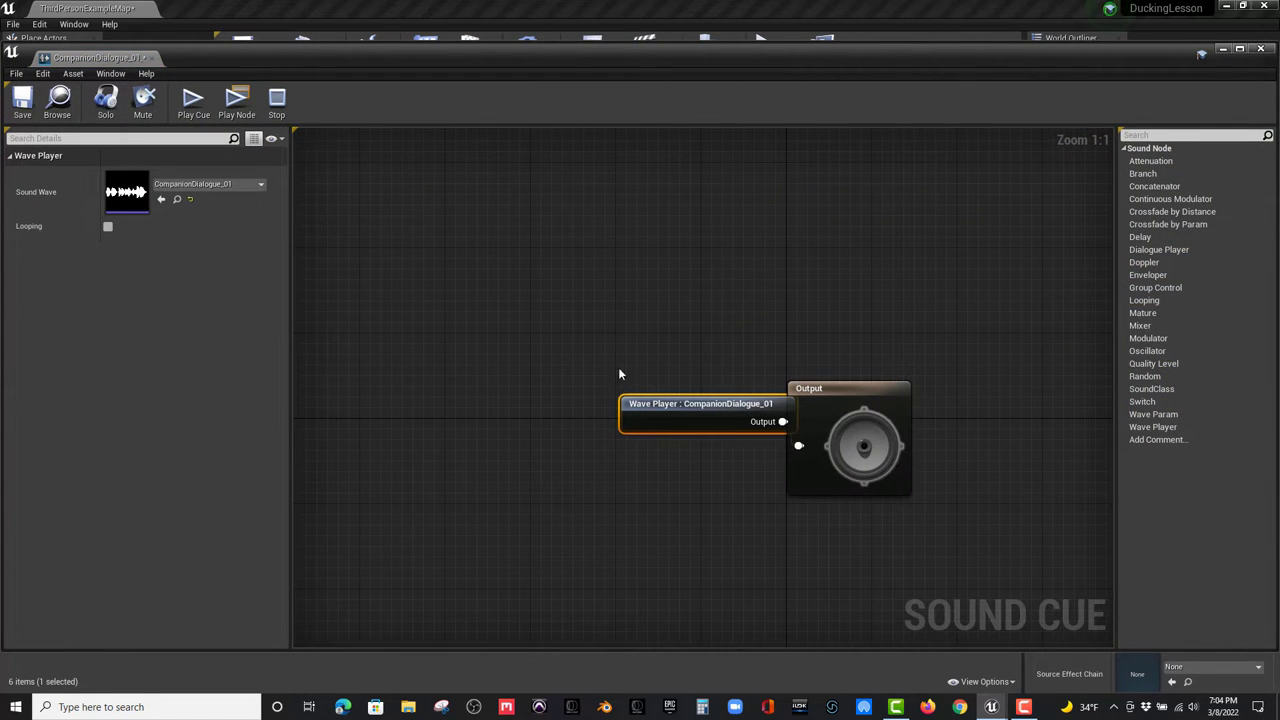
left_click(825, 392)
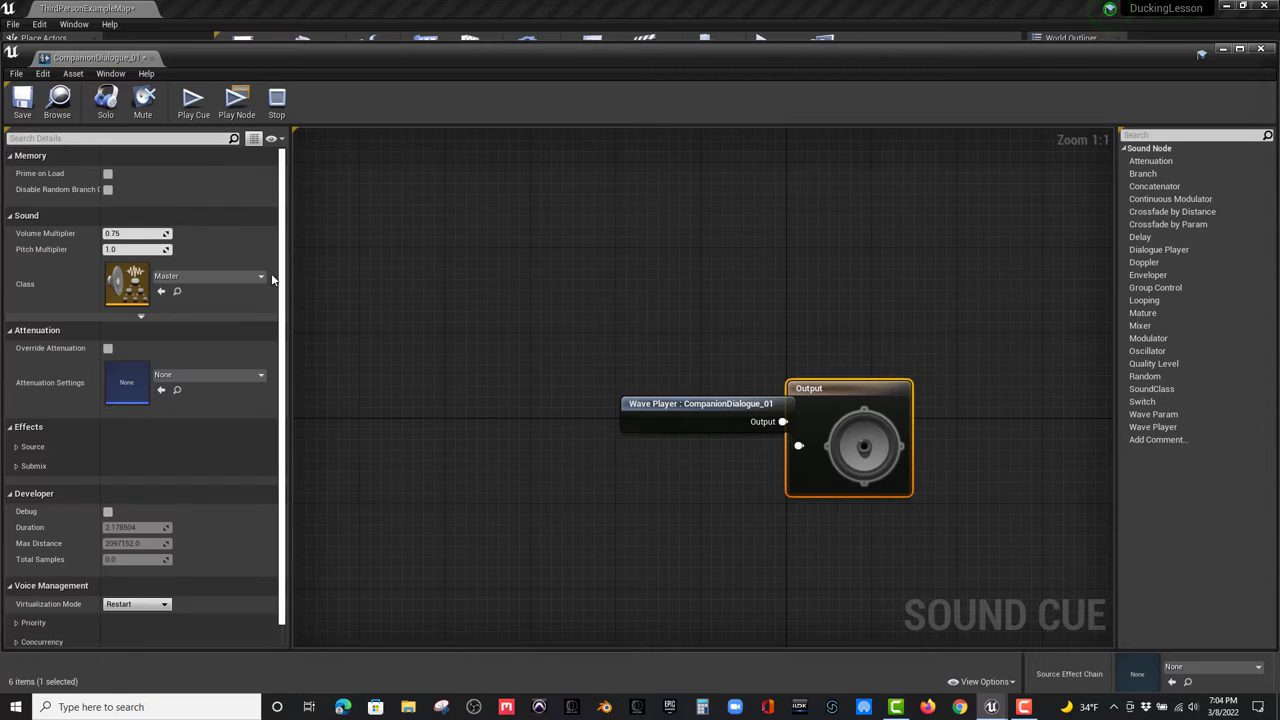
left_click(190, 101)
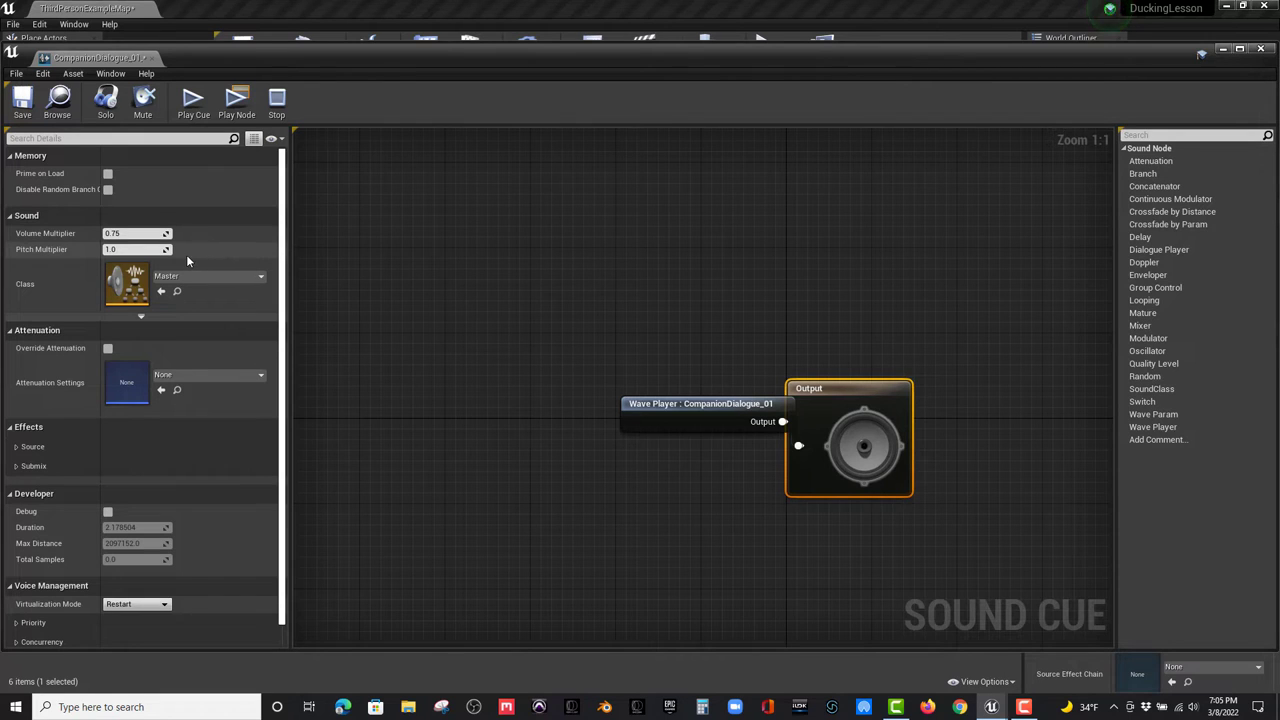
- Set the cue's Pitch Multiplier to 0.925, play it, and save
left_click_drag(136, 250, 124, 250)
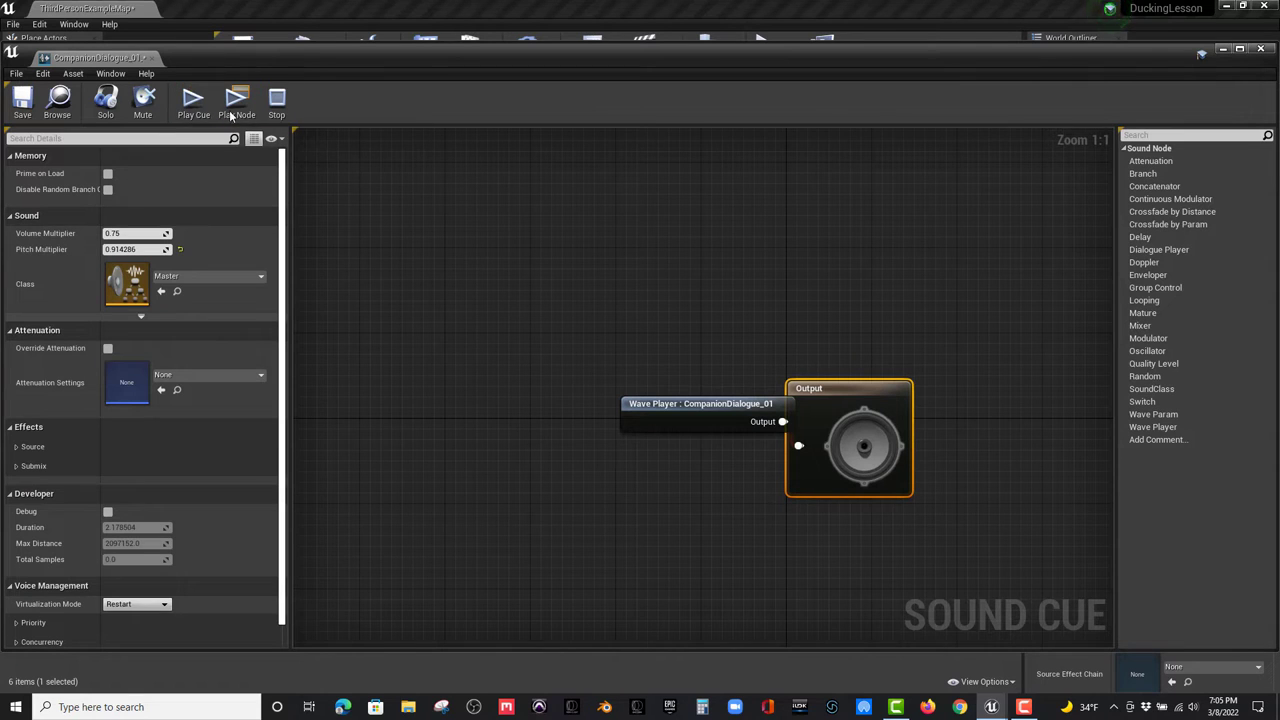
left_click(120, 250)
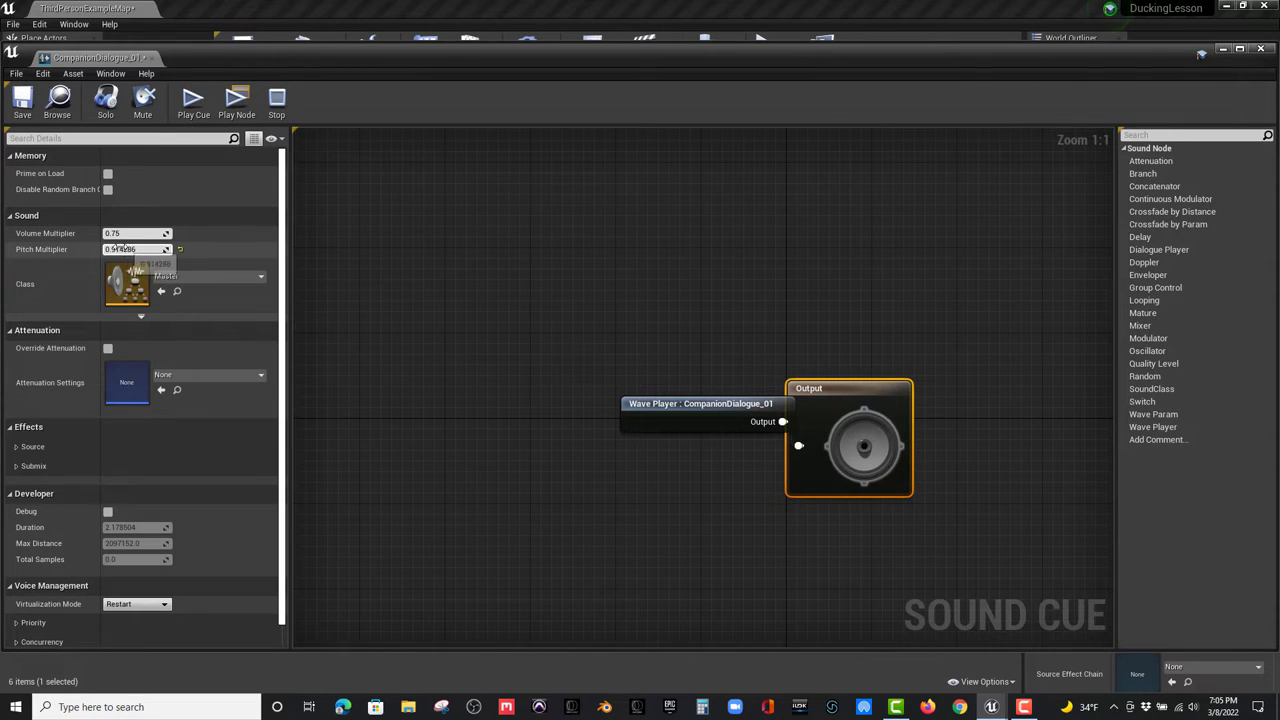
type(".9")
key("Return")
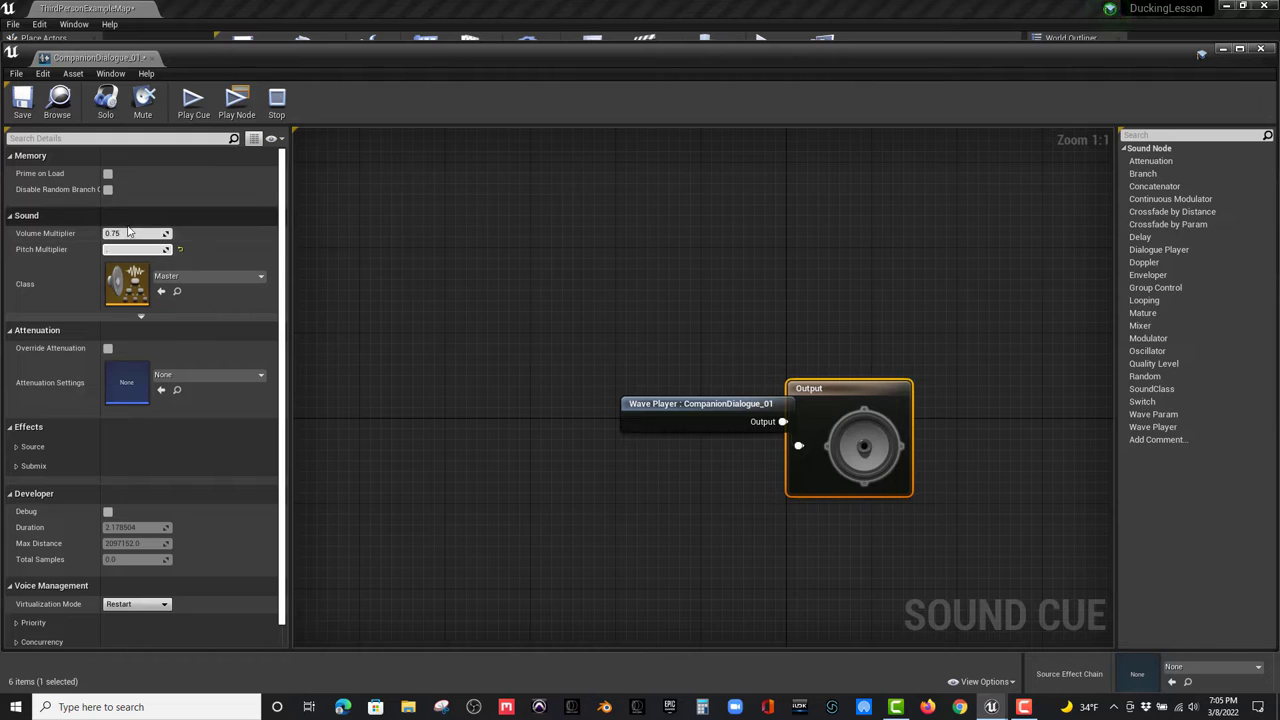
type("25")
key("Return")
left_click(200, 102)
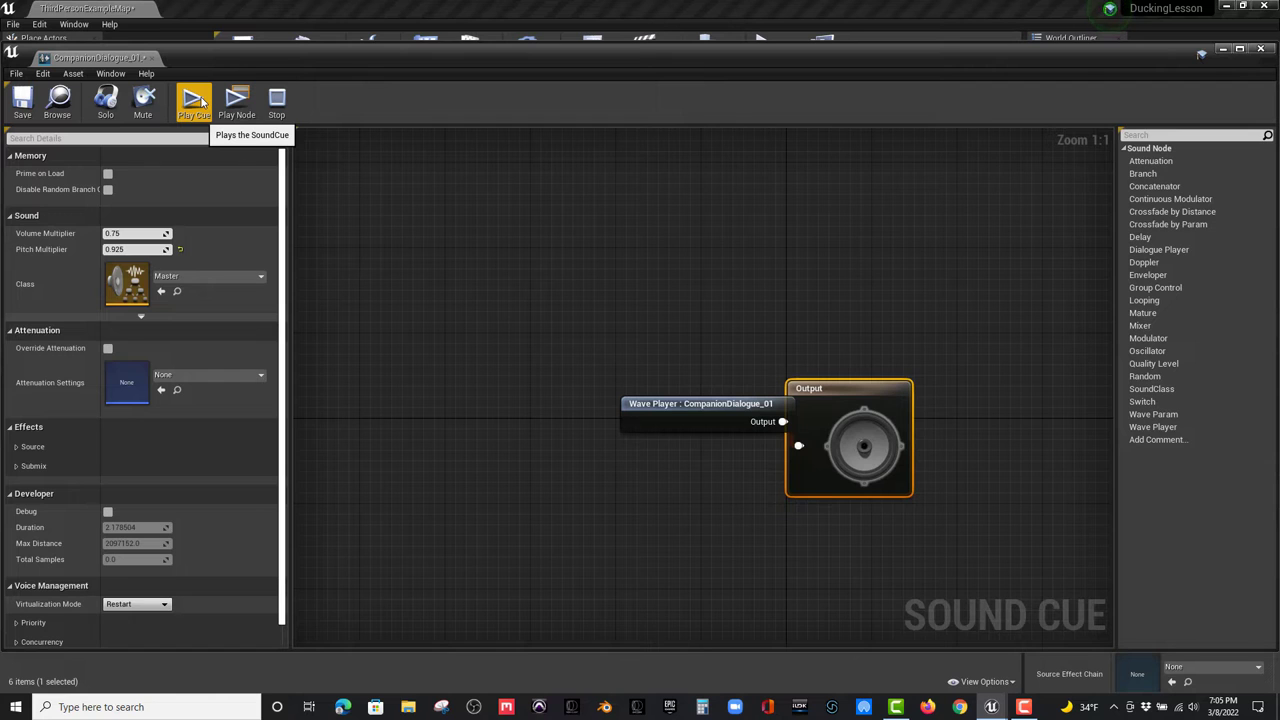
left_click(24, 98)
left_click(156, 58)
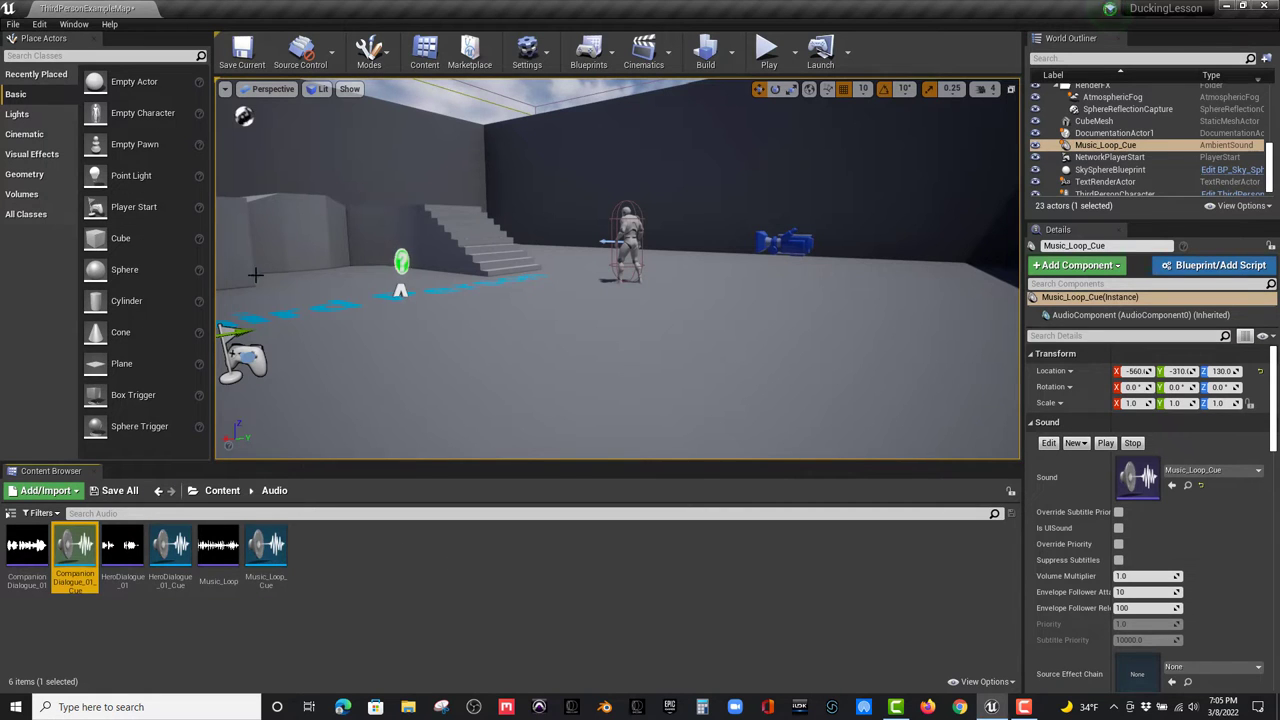
- Orbit the level view to face the ambient sound actor beside the wall panel
right_click_drag(351, 343, 442, 339)
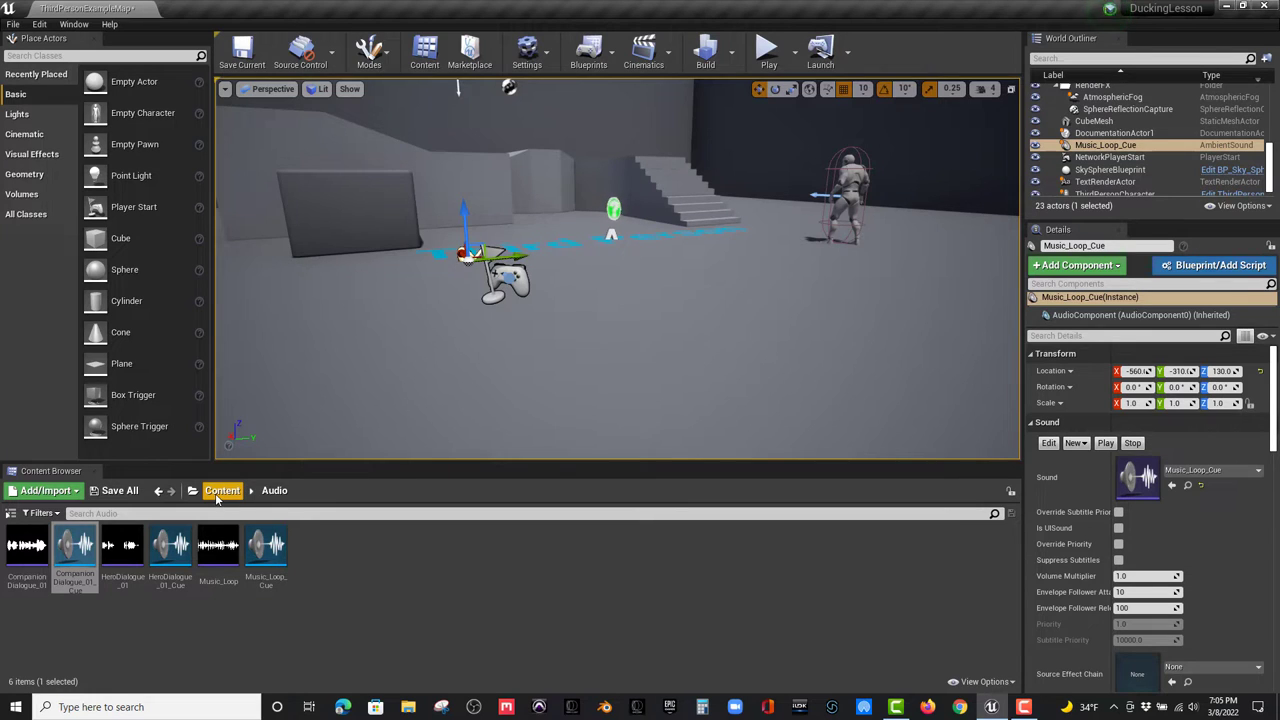
- Add a folder named 'SoundClassAssets' inside Audio and open it
right_click(321, 580)
mouse_move(324, 574)
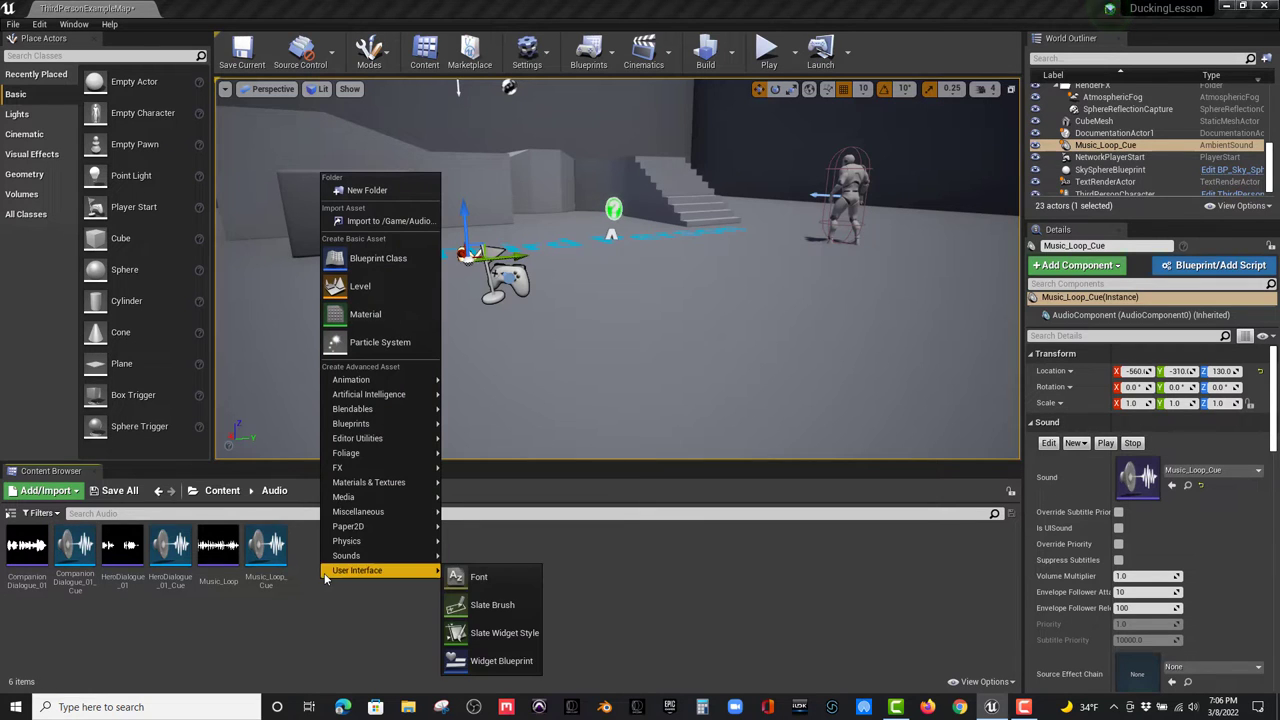
left_click(375, 192)
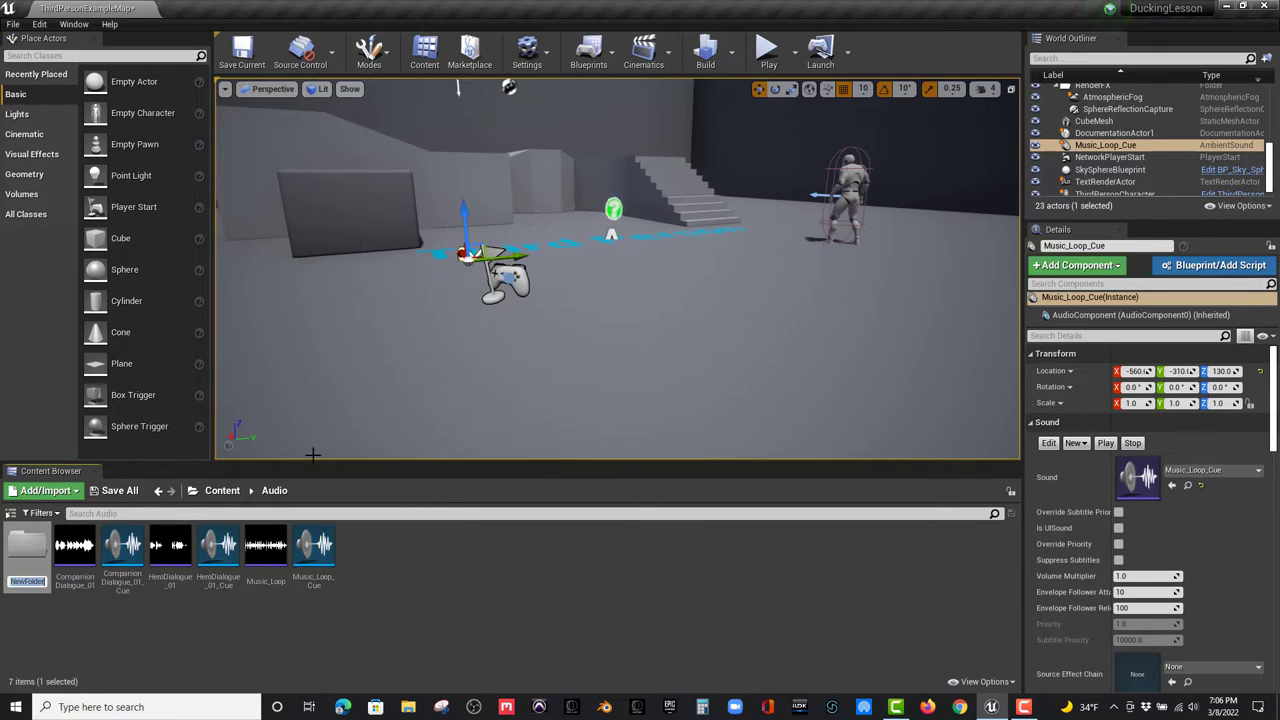
type("Sound")
key("BackSpace")
key("BackSpace")
key("BackSpace")
key("BackSpace")
key("BackSpace")
type("ClassAssets")
key("Return")
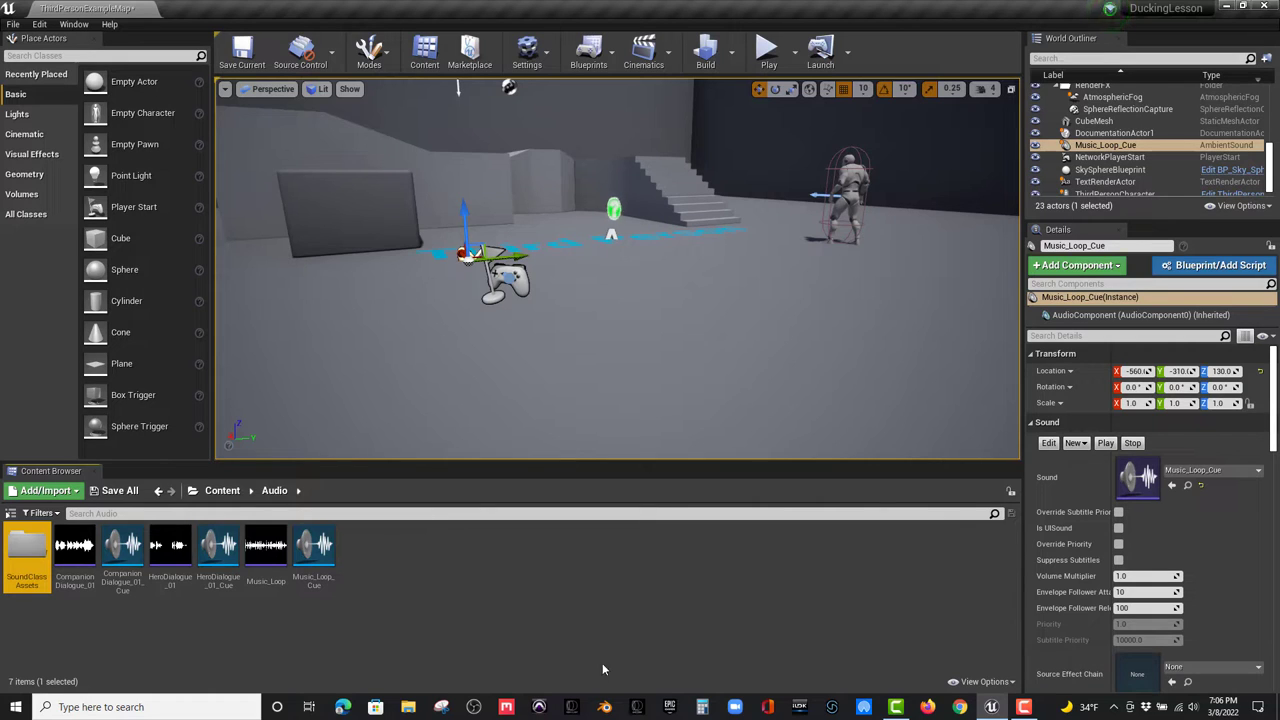
double_click(28, 545)
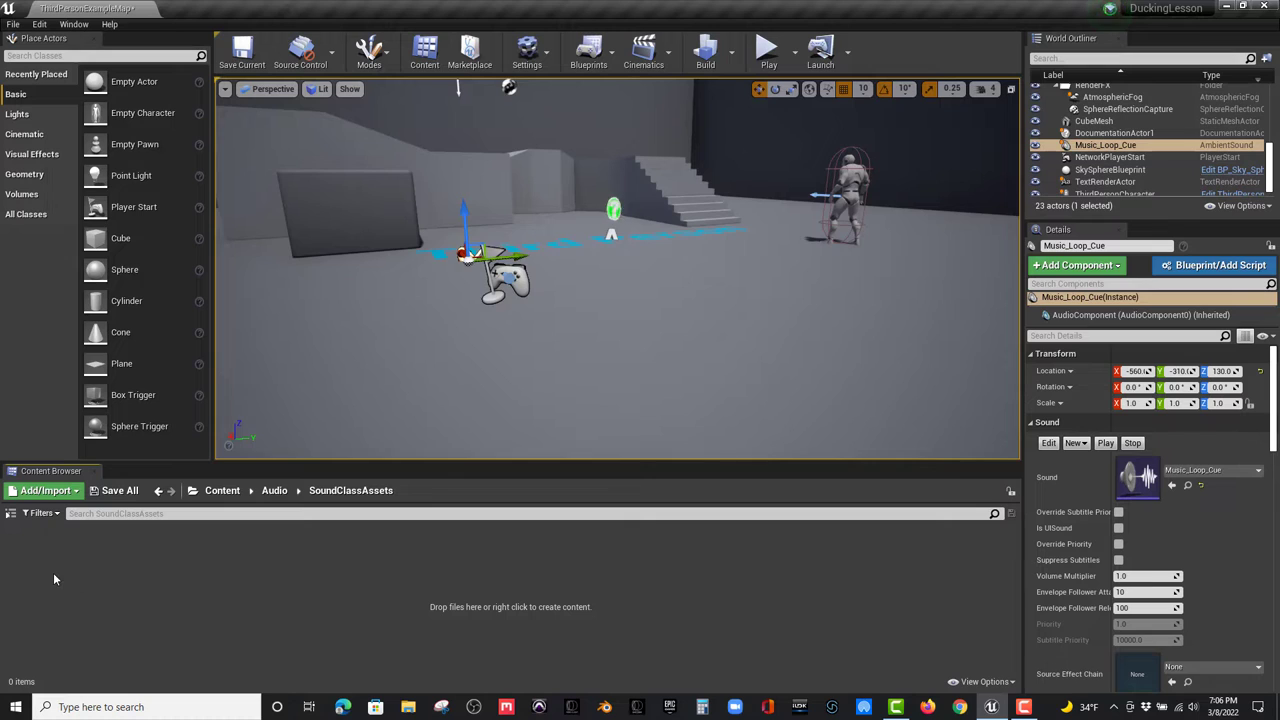
- Create a Sound Class asset named SC_Base in the SoundClassAssets folder
right_click(81, 619)
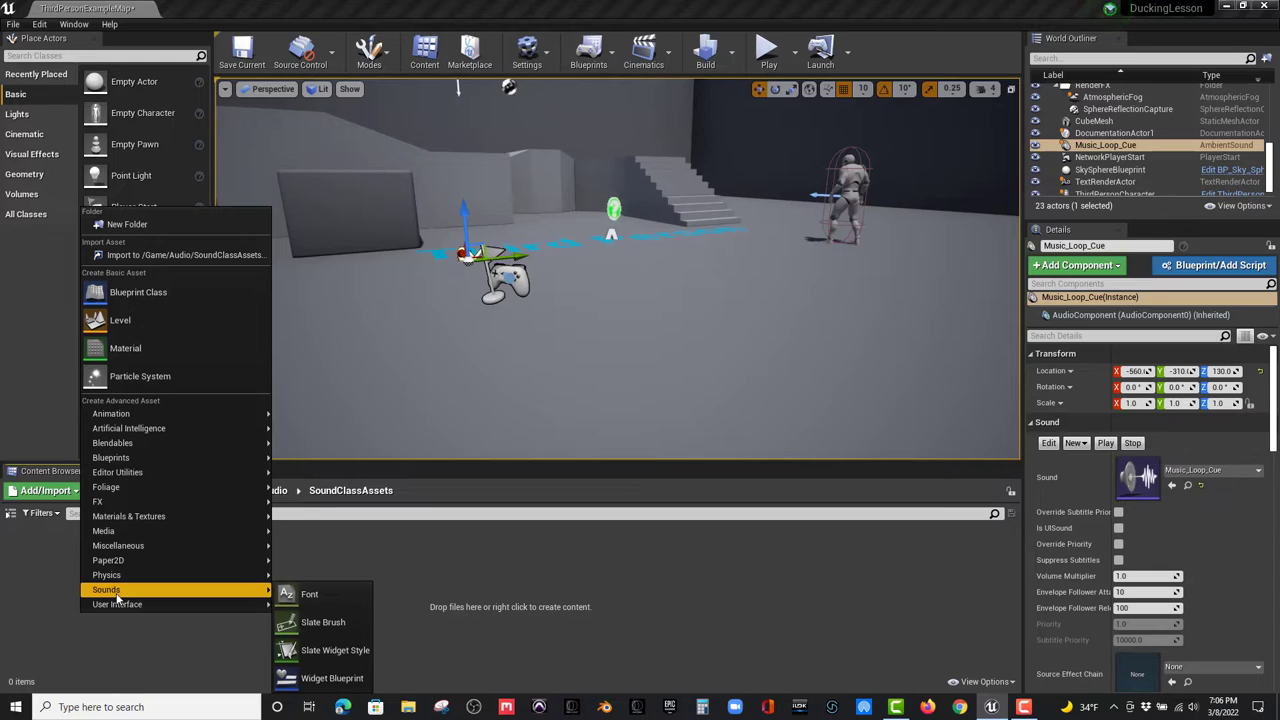
mouse_move(140, 589)
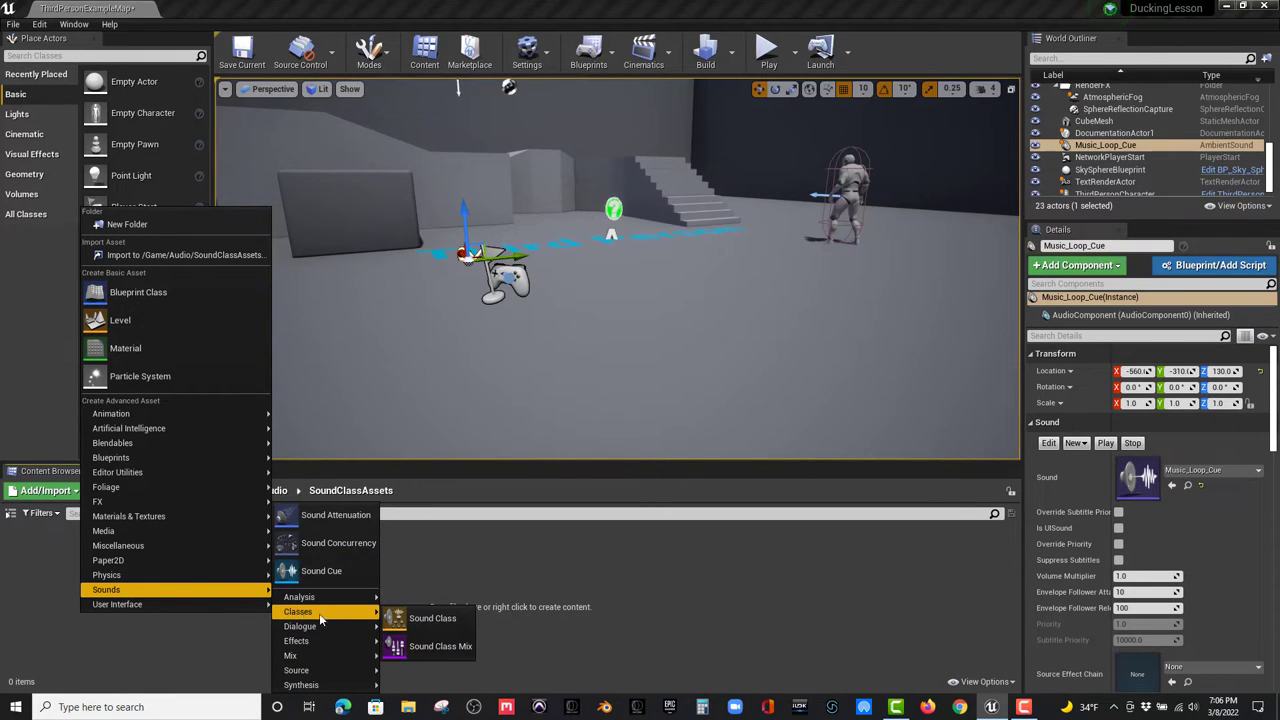
mouse_move(375, 619)
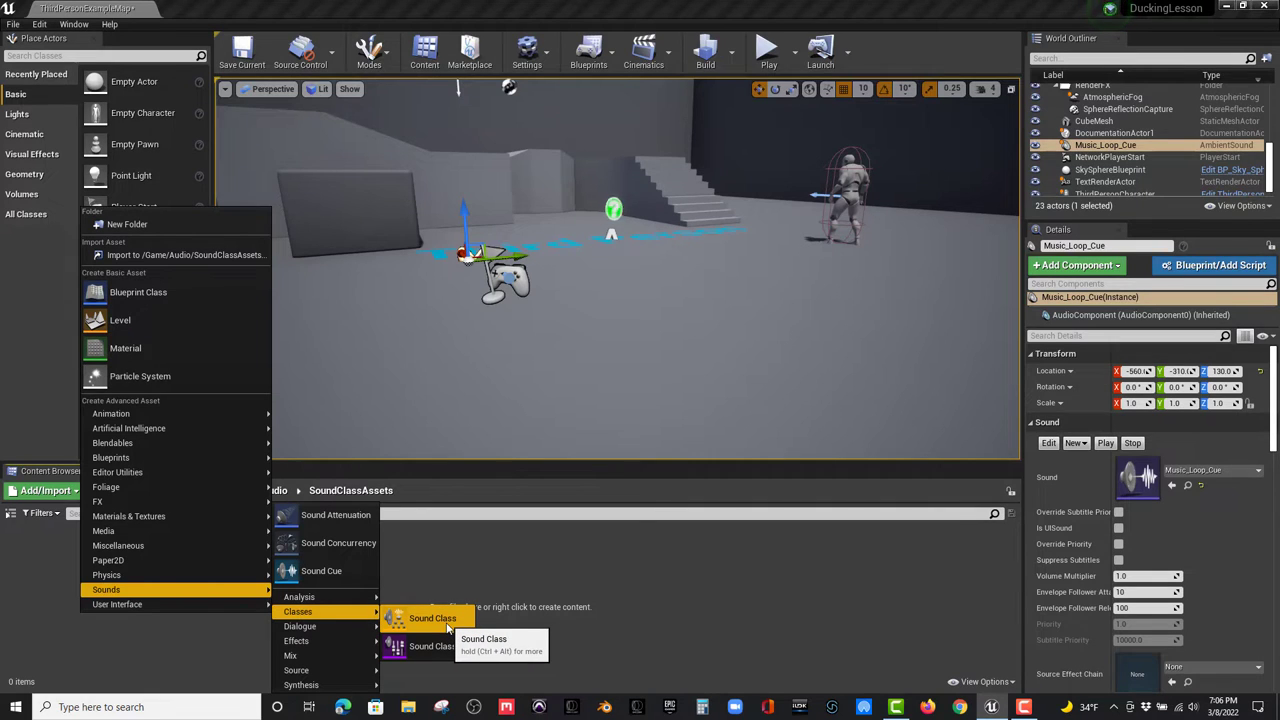
left_click(447, 626)
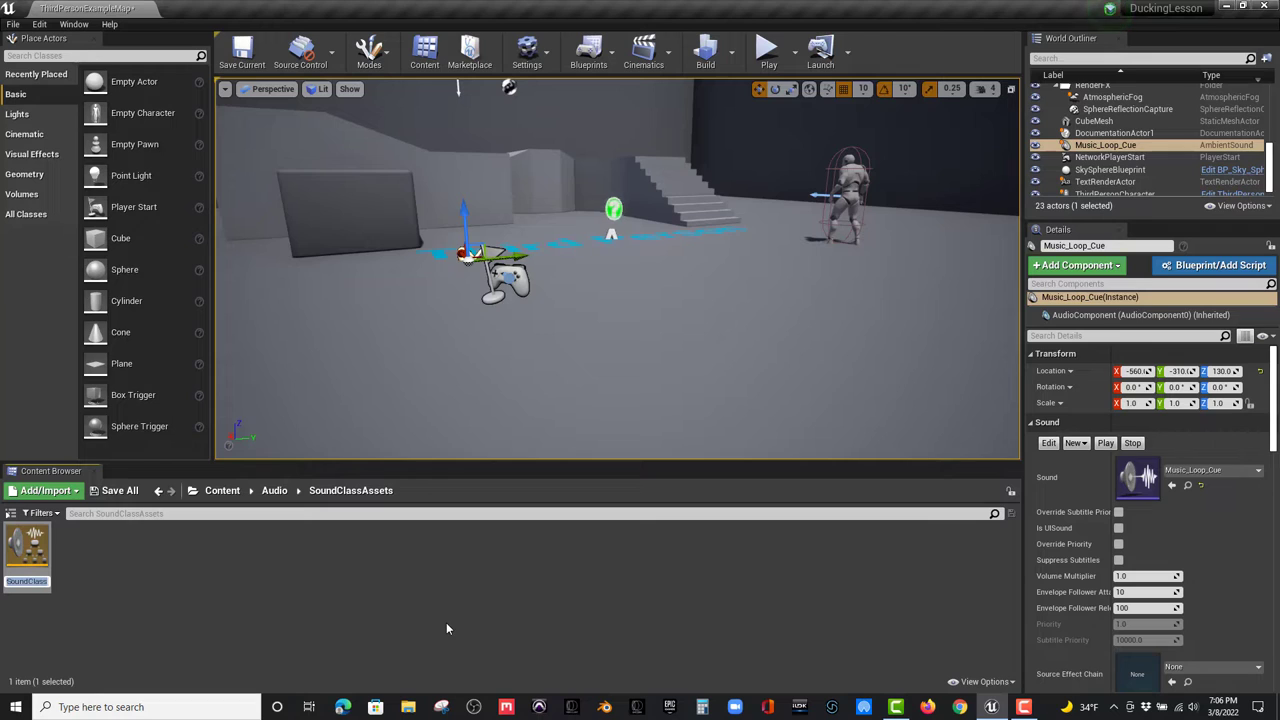
type("SC_Base")
key("Return")
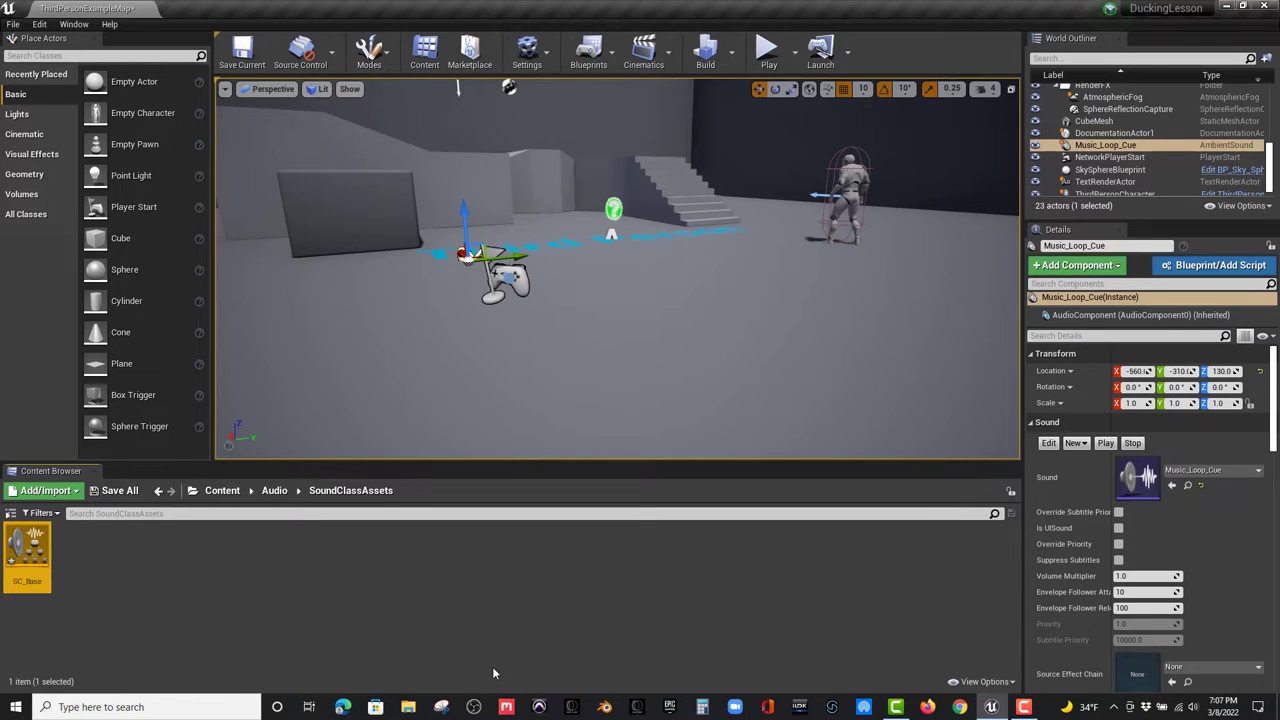
- Open SC_Base, add a child sound class named Dialoge, and start a second child node
double_click(17, 583)
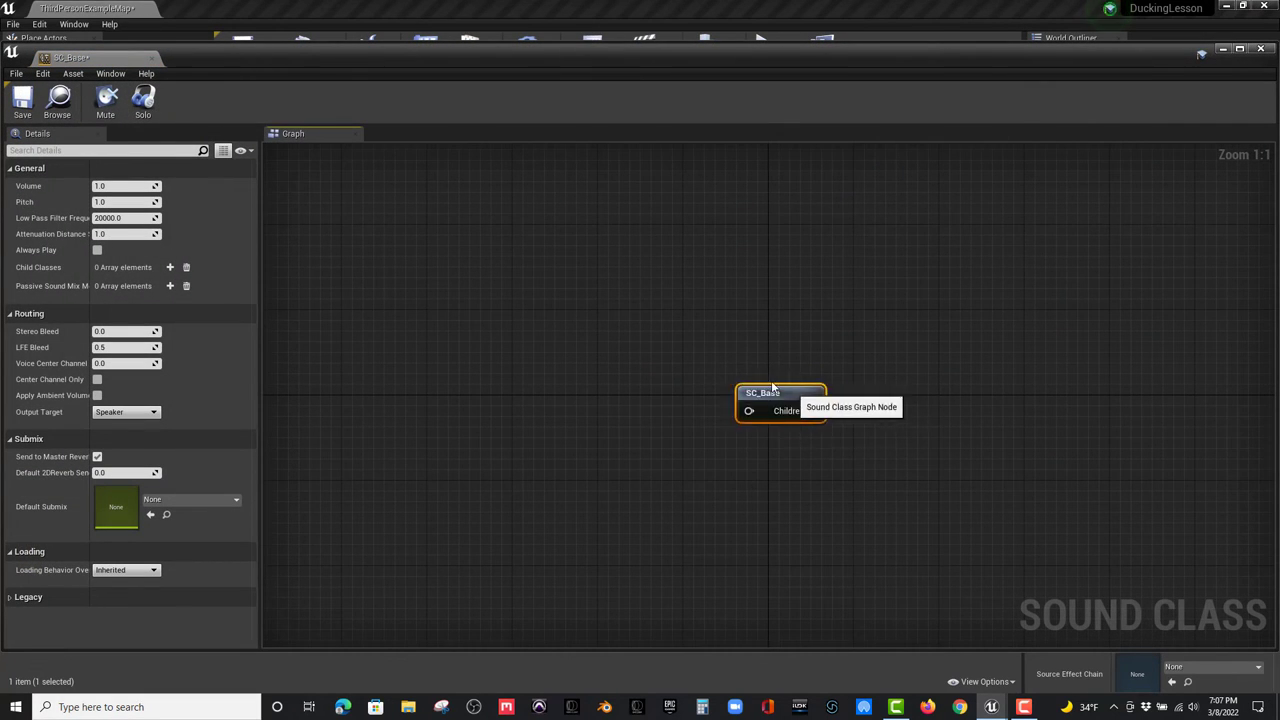
left_click_drag(772, 388, 506, 303)
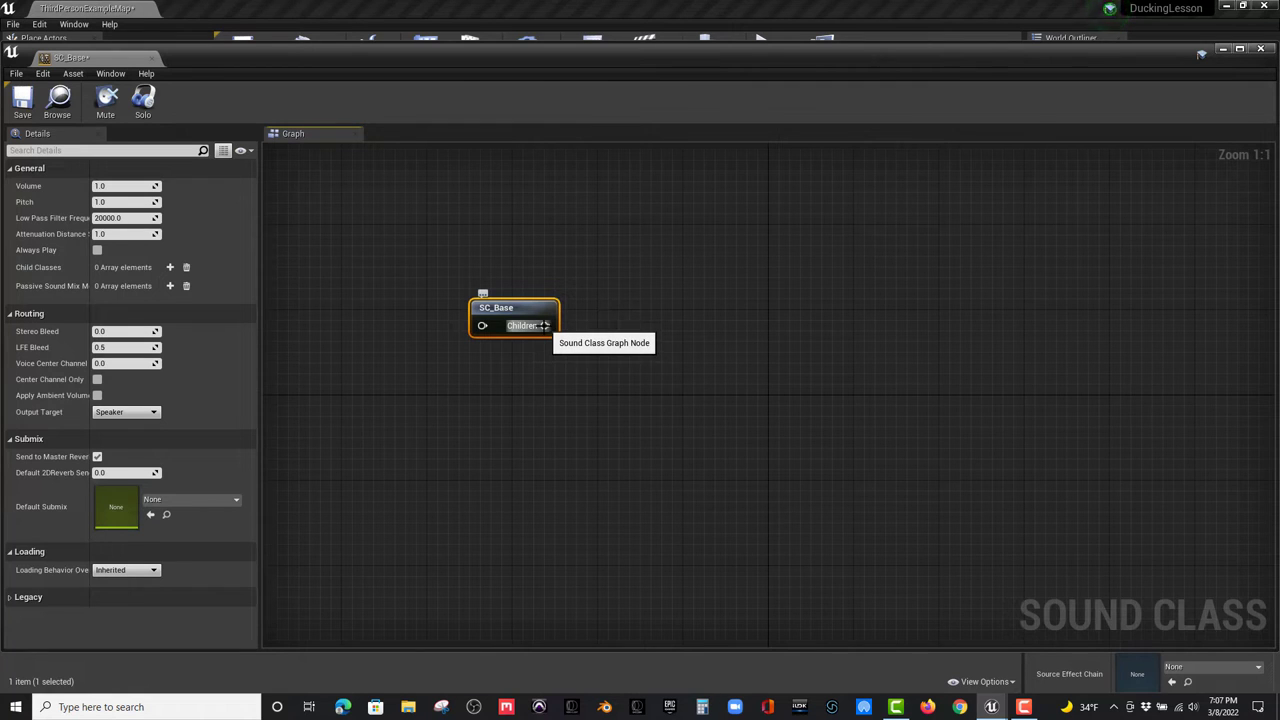
left_click_drag(545, 325, 641, 272)
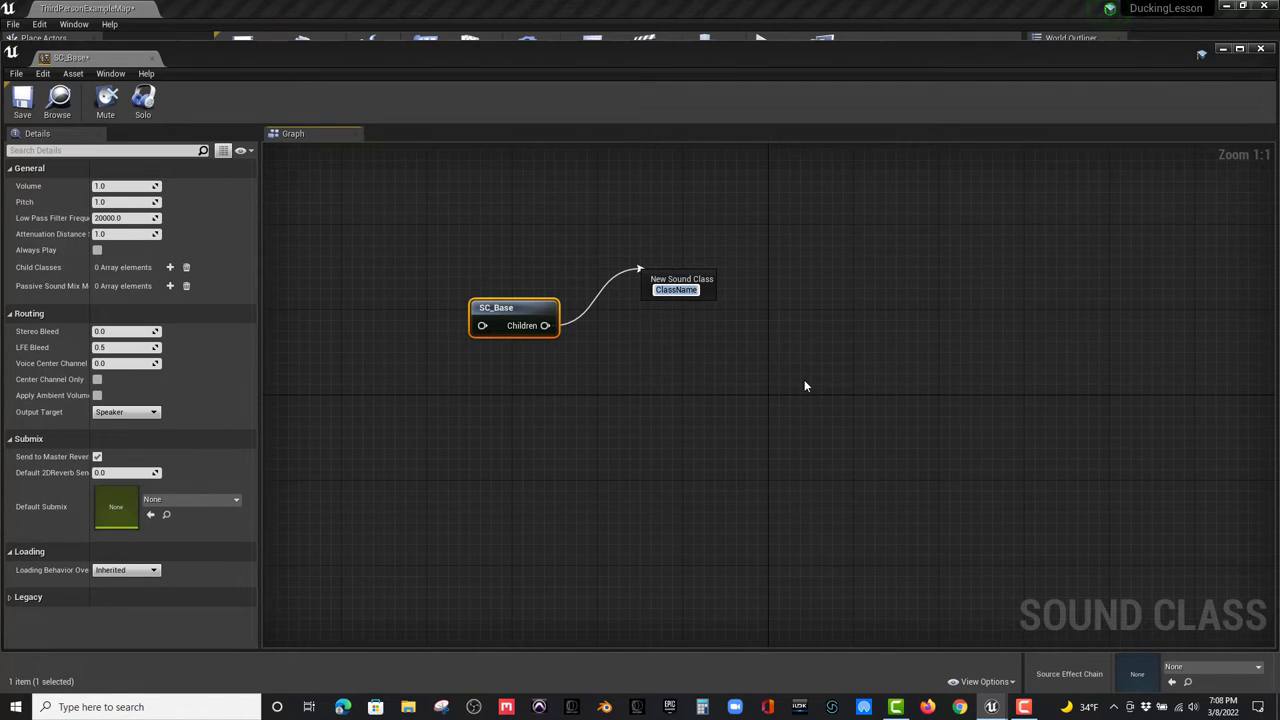
type("Dialoge")
key("Return")
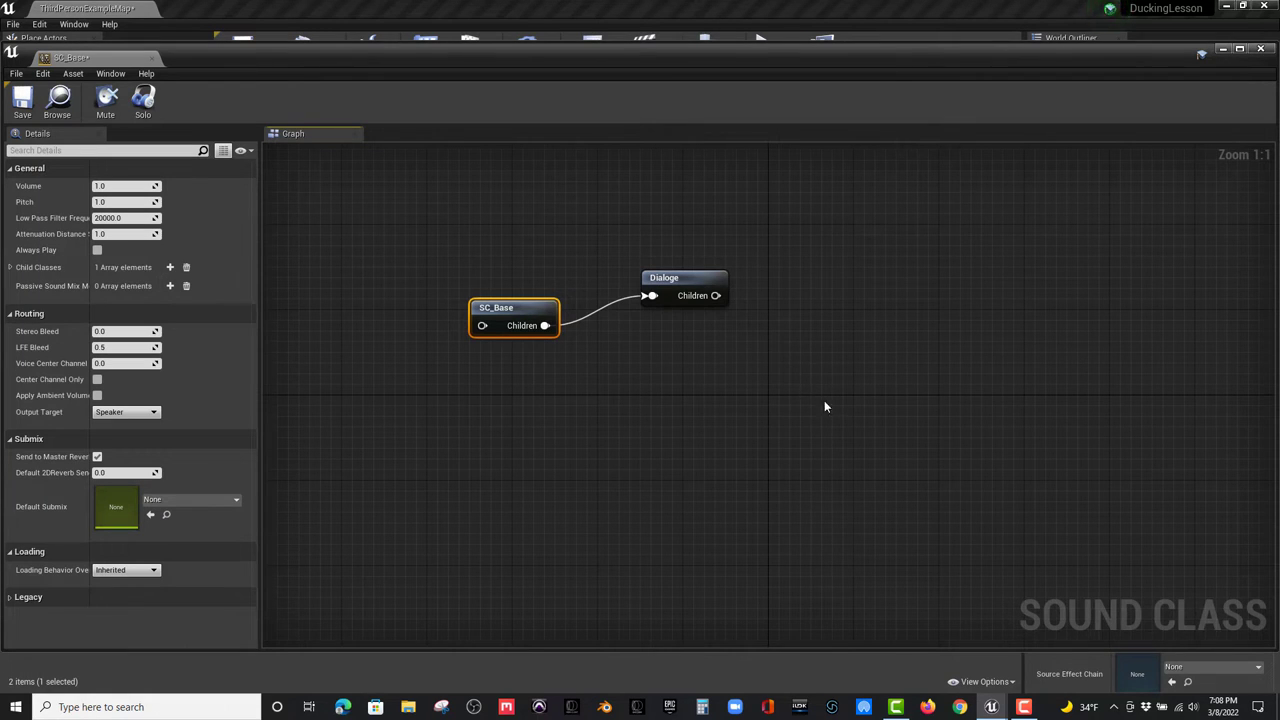
left_click_drag(660, 285, 647, 272)
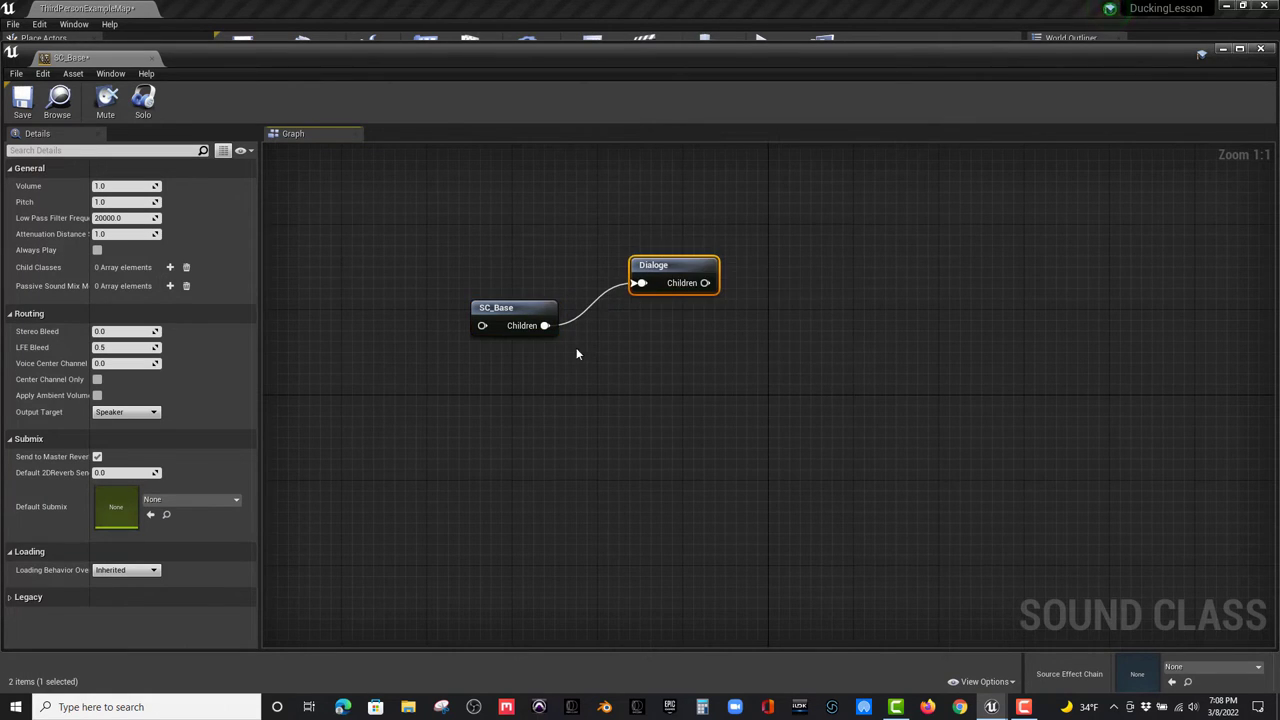
left_click_drag(544, 325, 627, 375)
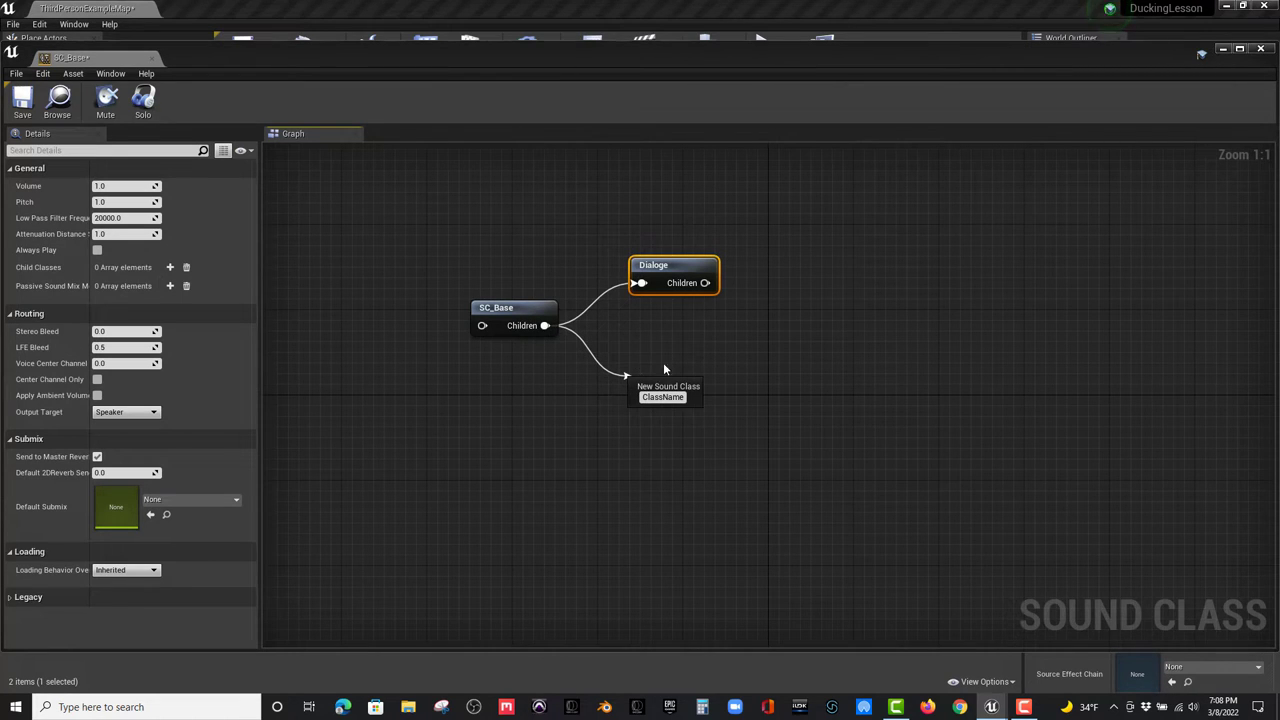
- Name the second child sound class under SC_Base 'Music'
left_click(661, 397)
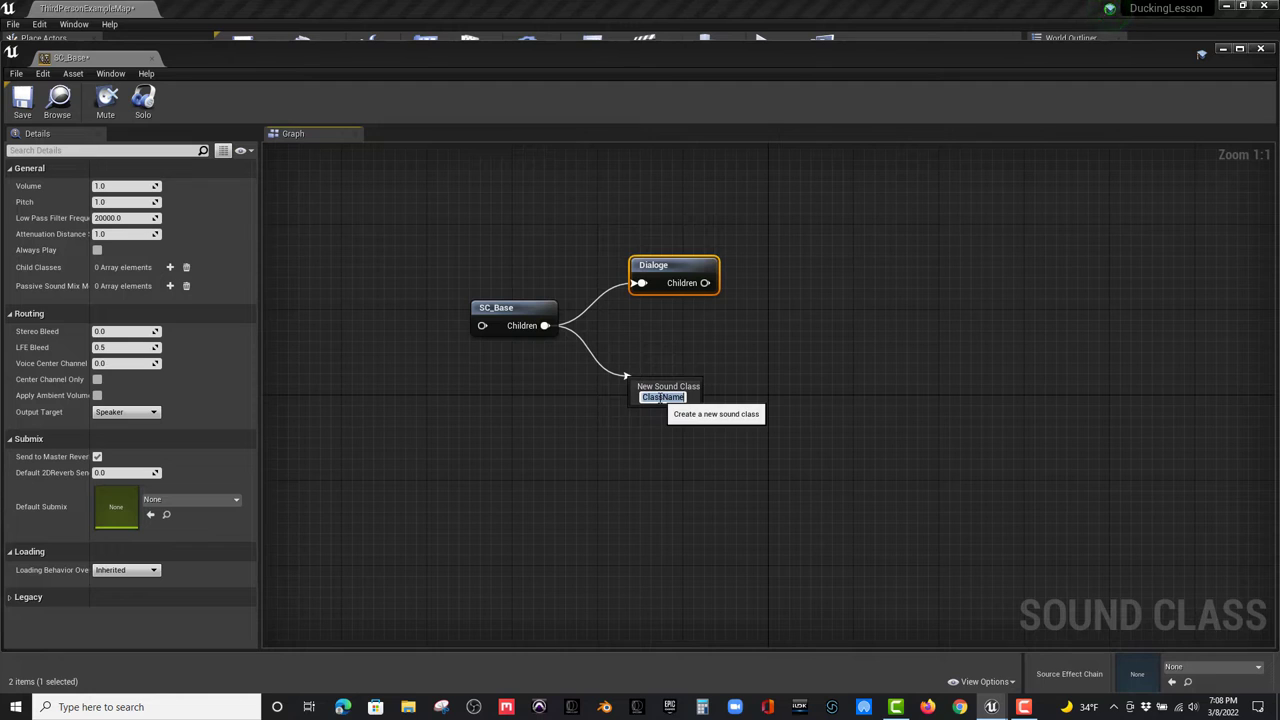
type("Music")
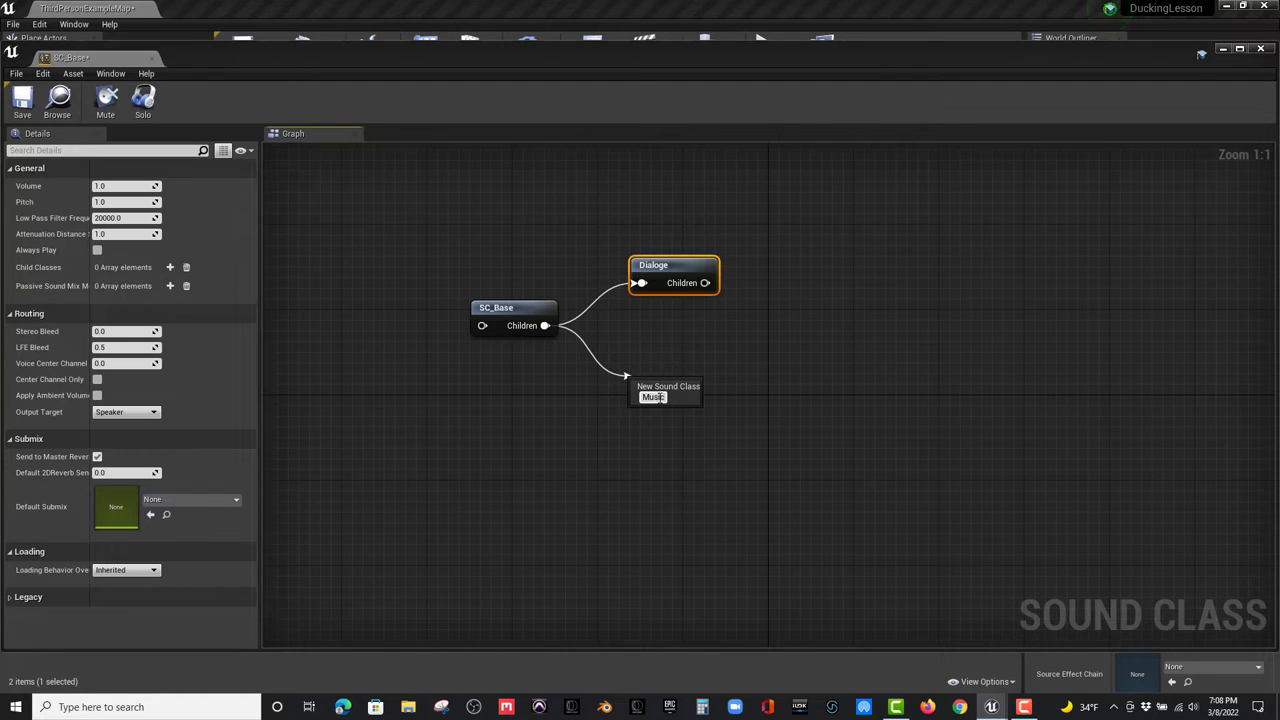
key("Return")
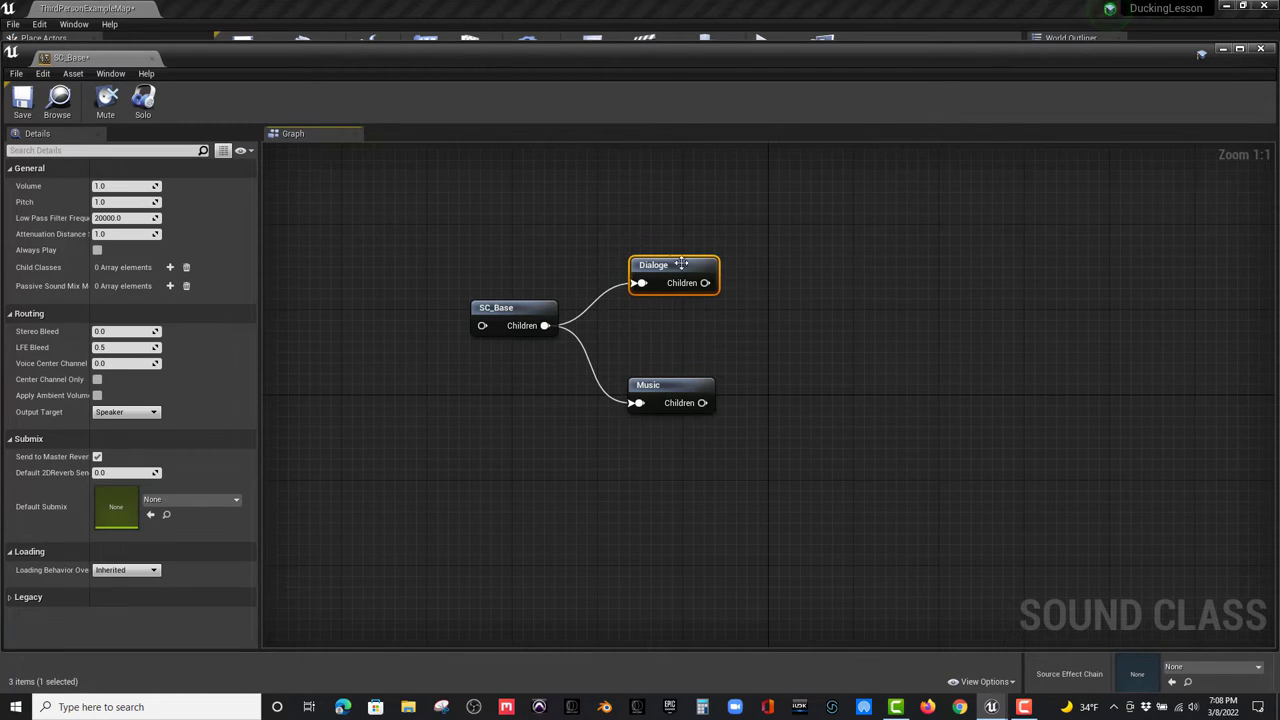
- Enable Apply Ambient Volume on the Dialoge sound class
left_click(676, 387)
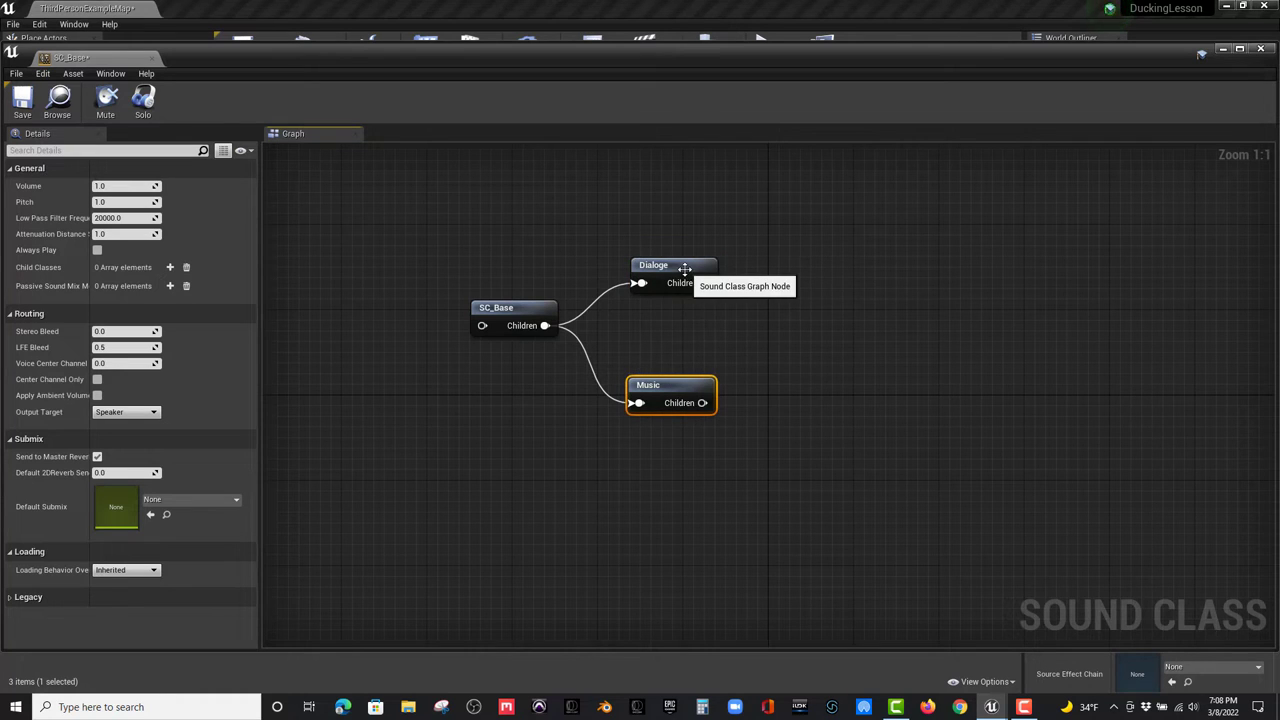
left_click(680, 270)
left_click(685, 387)
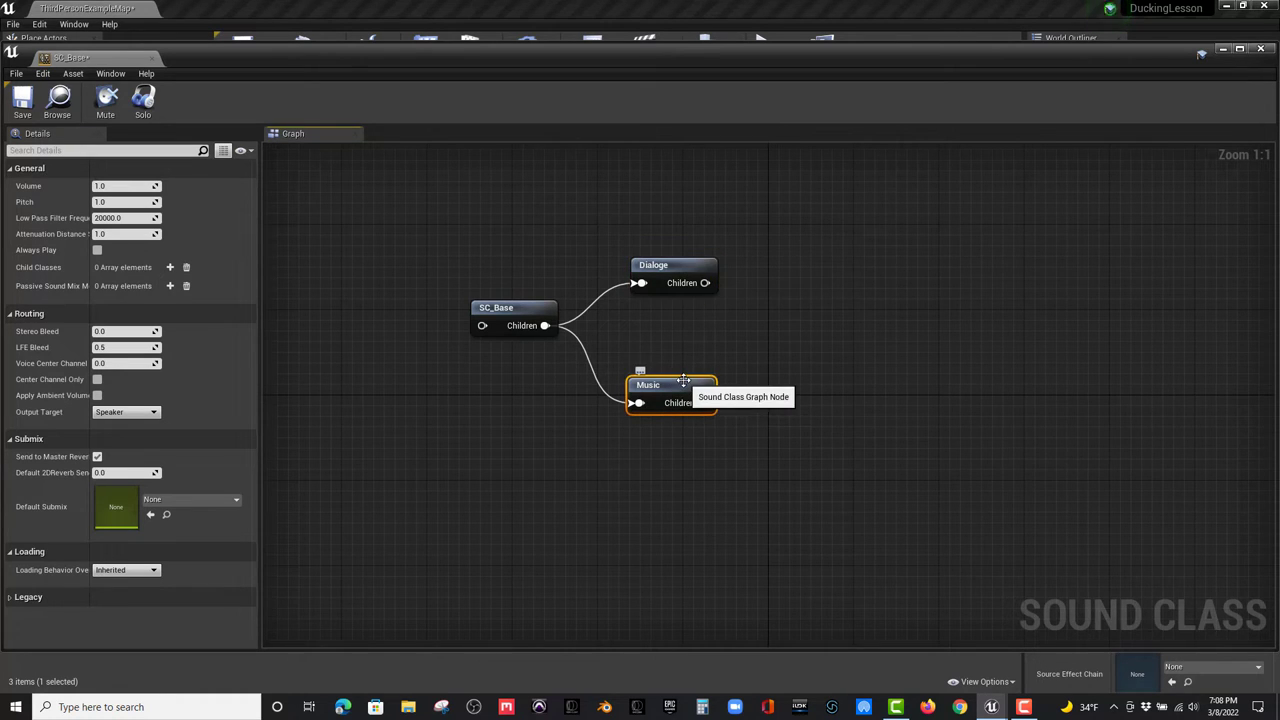
left_click(680, 265)
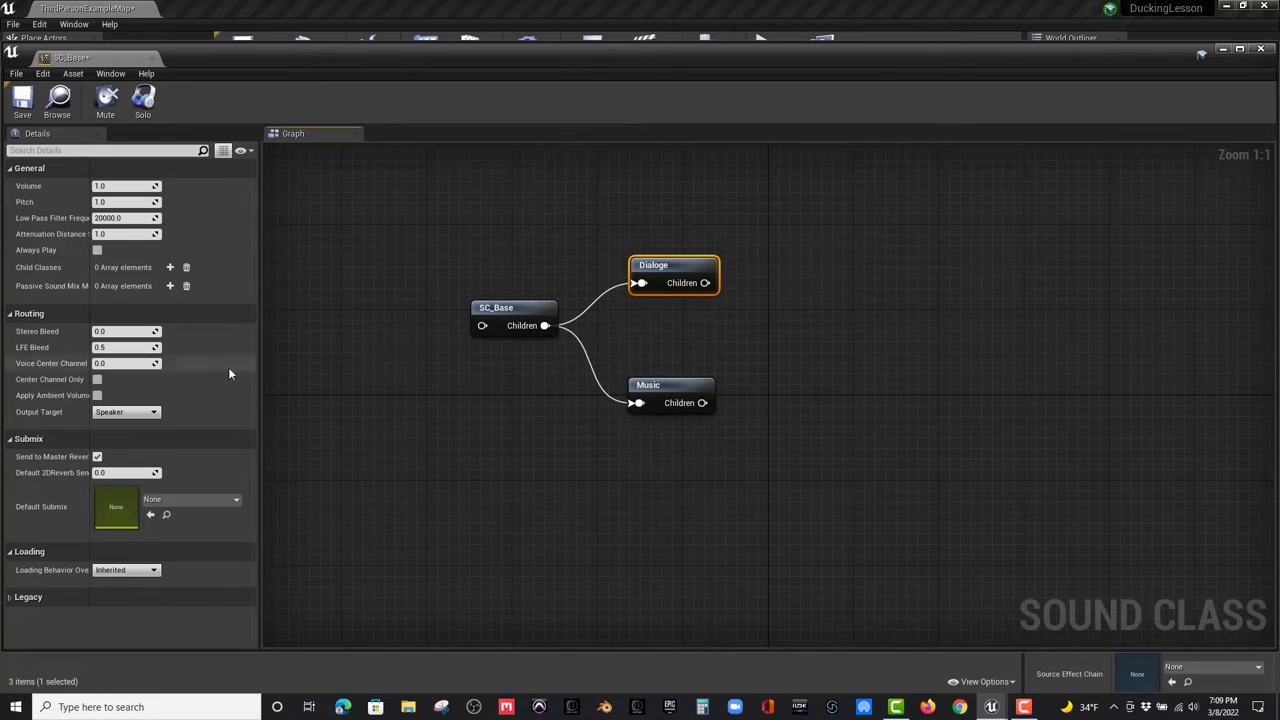
left_click(97, 396)
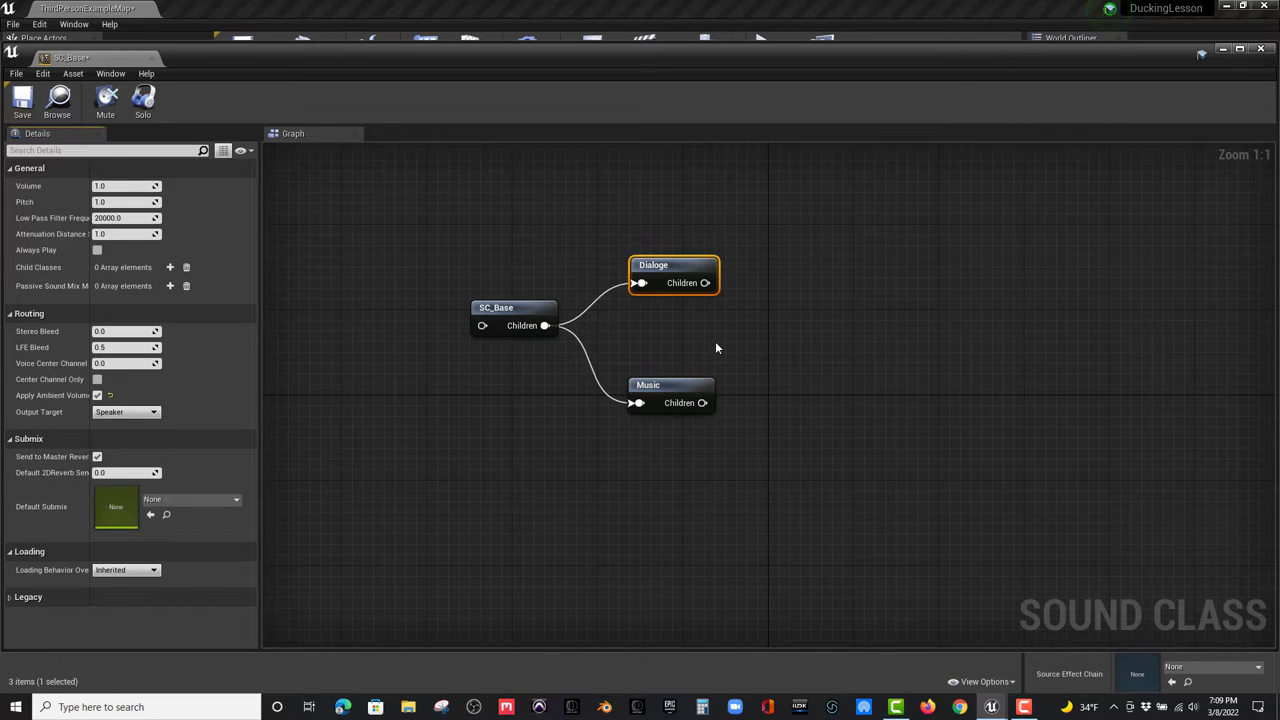
- Select Music, then save the SC_Base hierarchy and close its editor
left_click(668, 385)
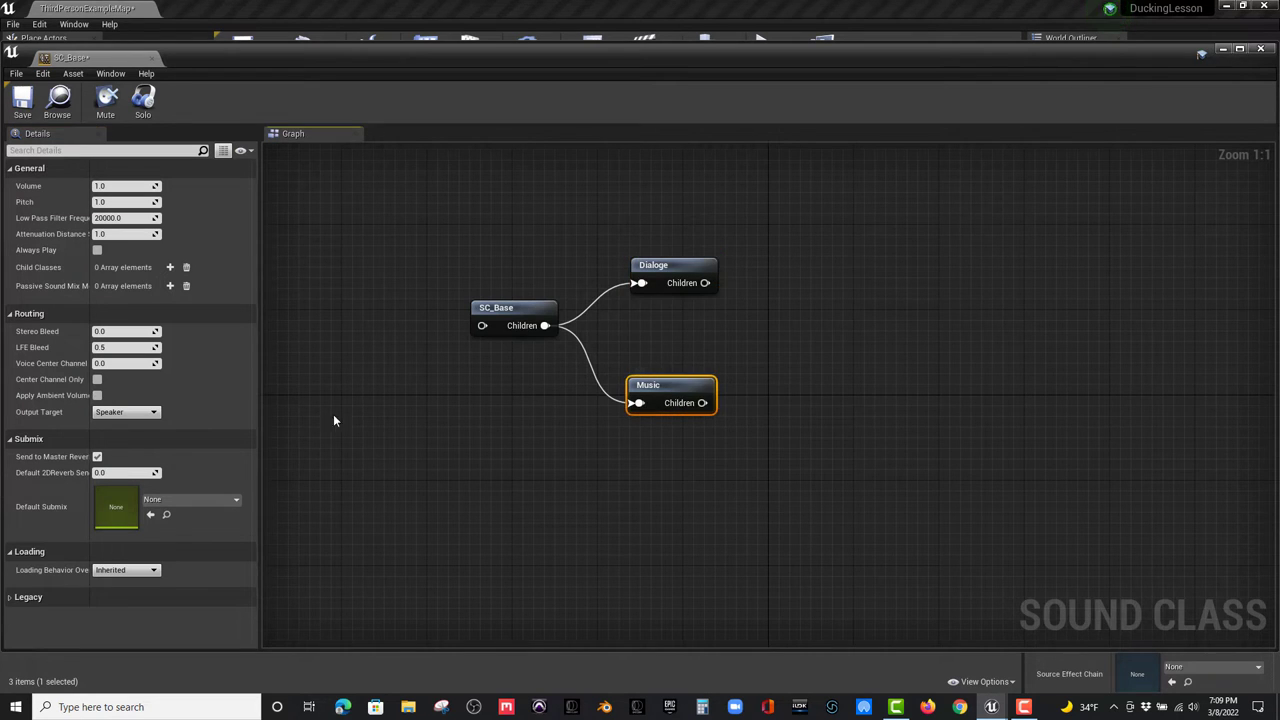
left_click(97, 395)
left_click(21, 104)
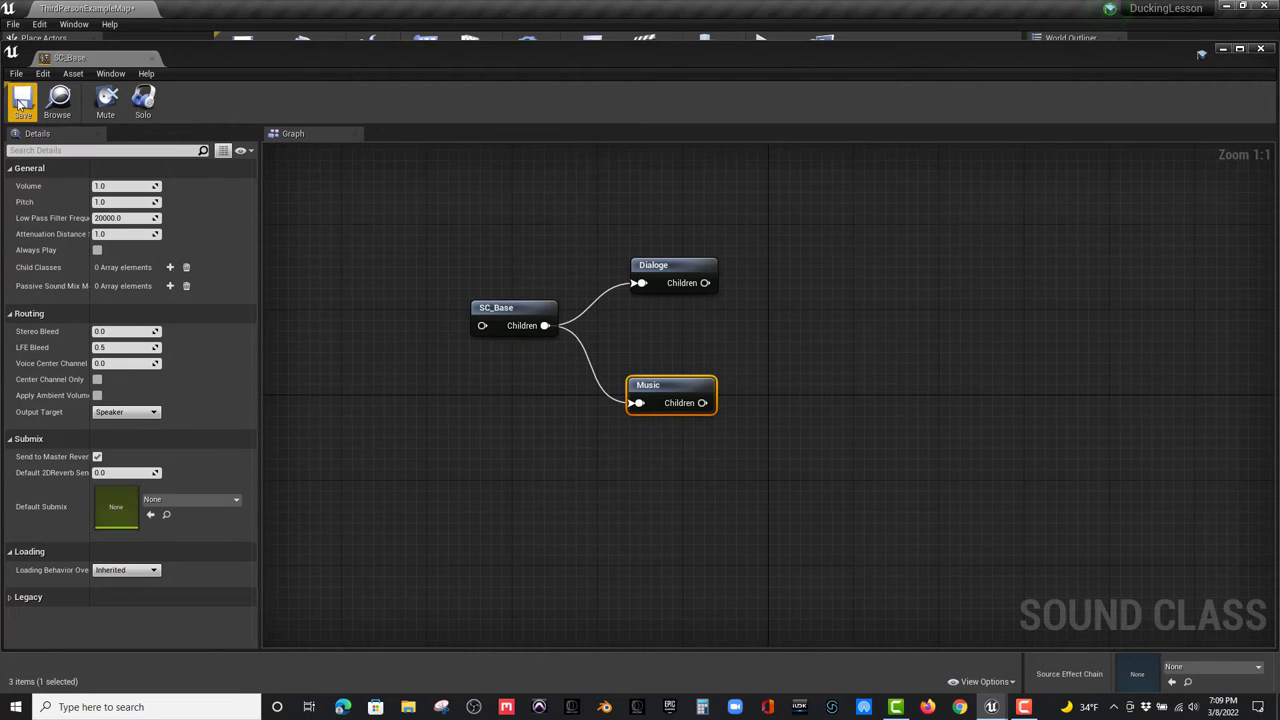
left_click(152, 57)
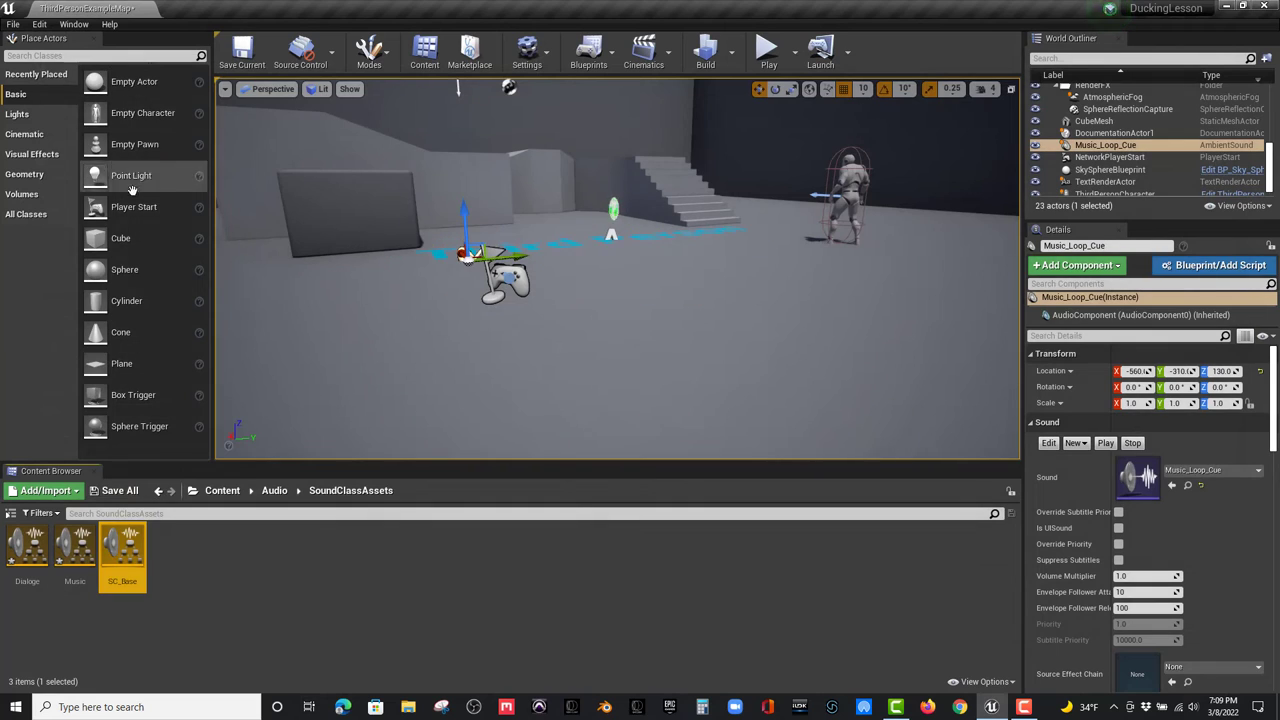
left_click(48, 580)
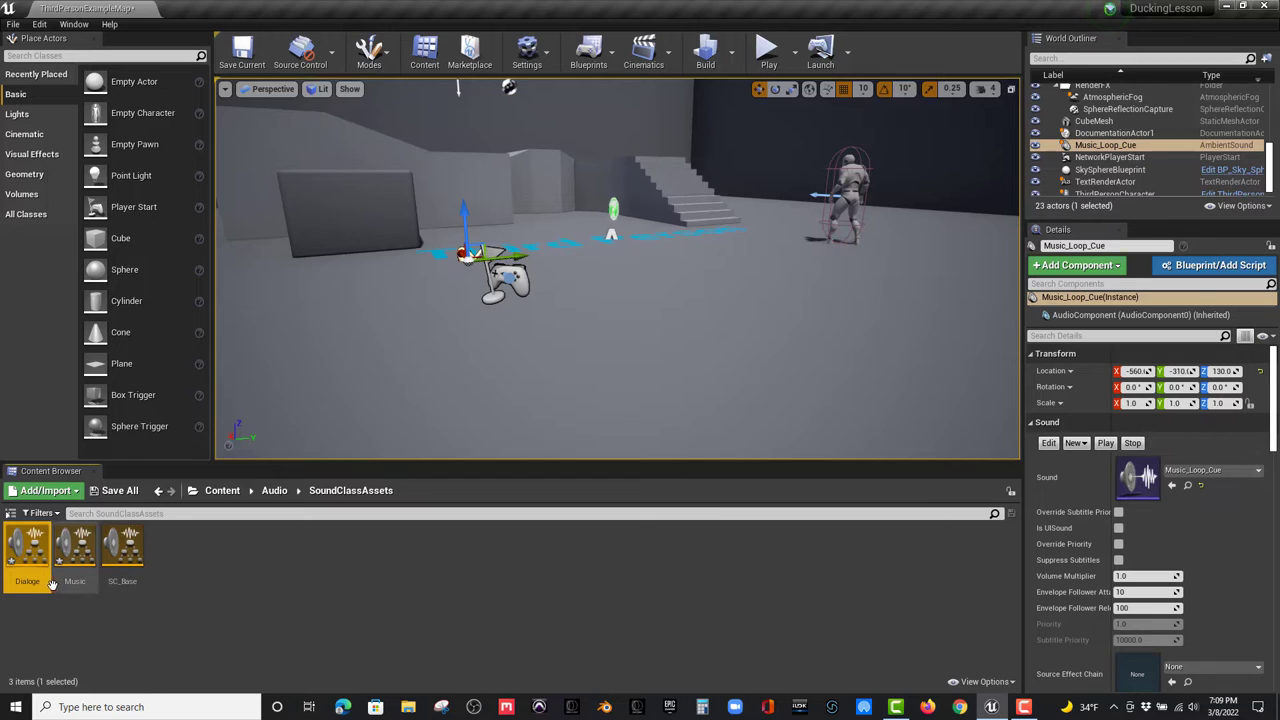
left_click(75, 560, "ctrl")
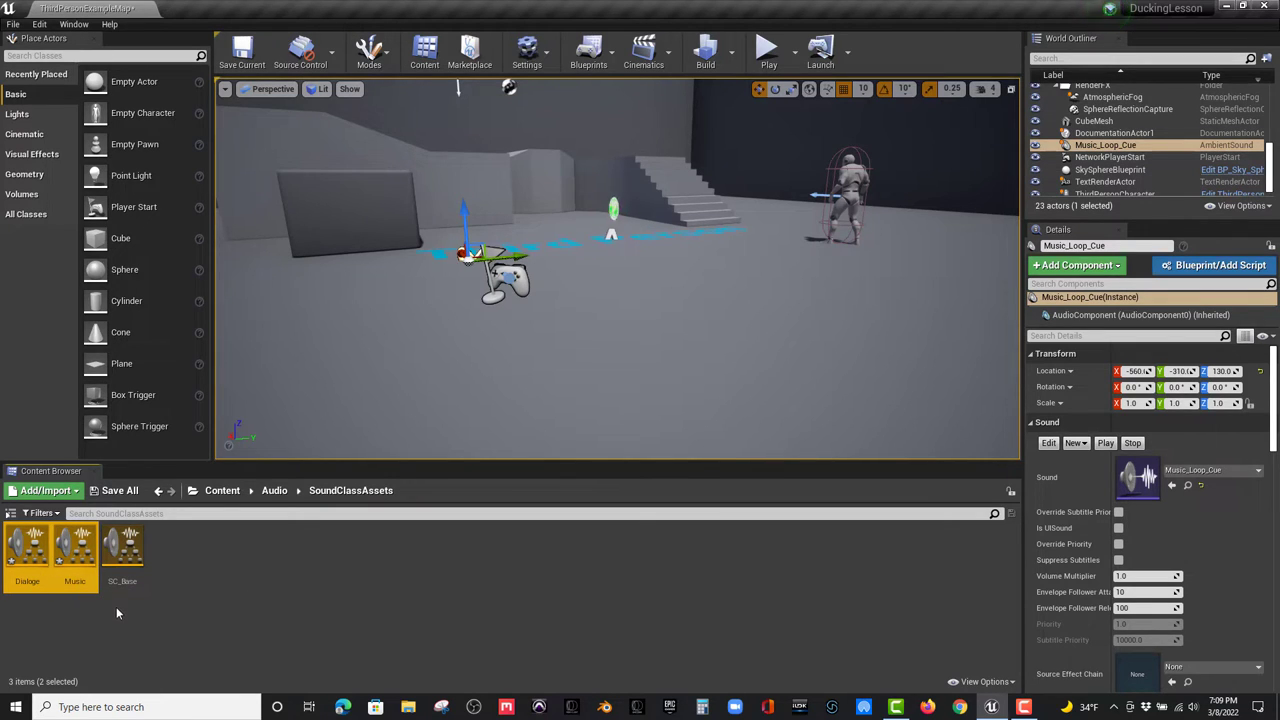
left_click(198, 607)
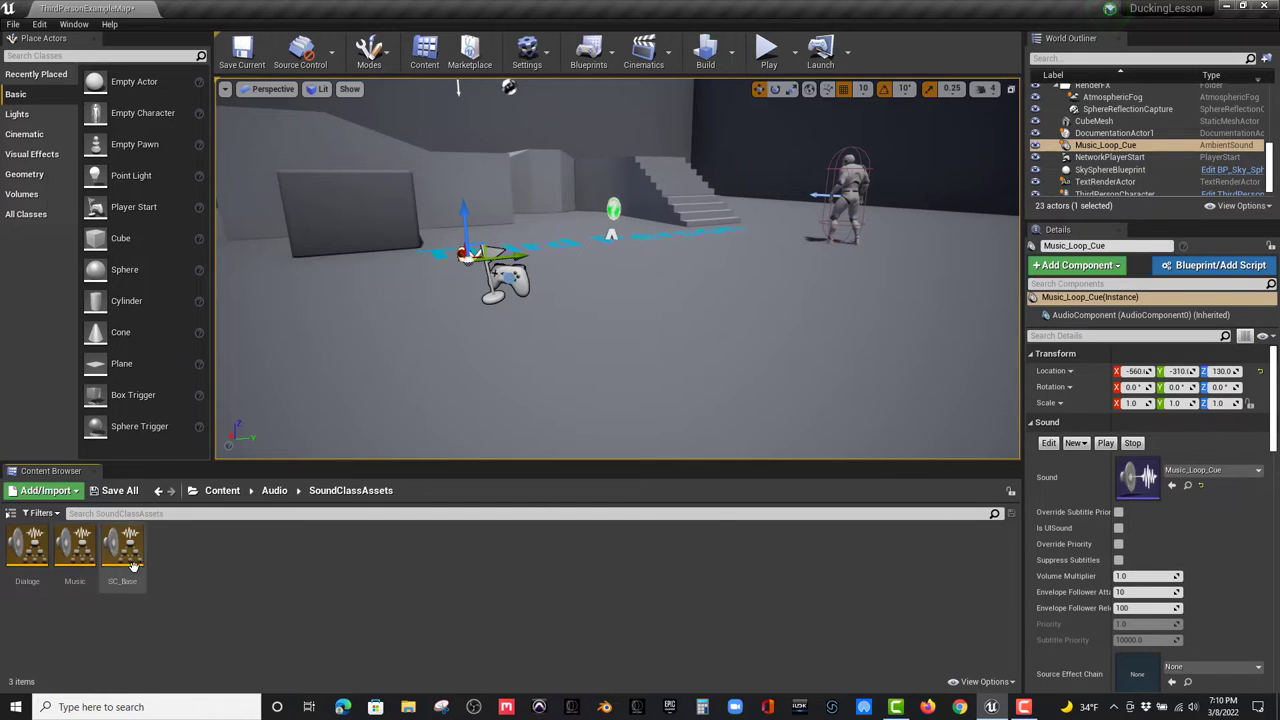
- Create a Sound Class Mix asset named SCM_Ducker in the SoundClassAssets folder
right_click(164, 576)
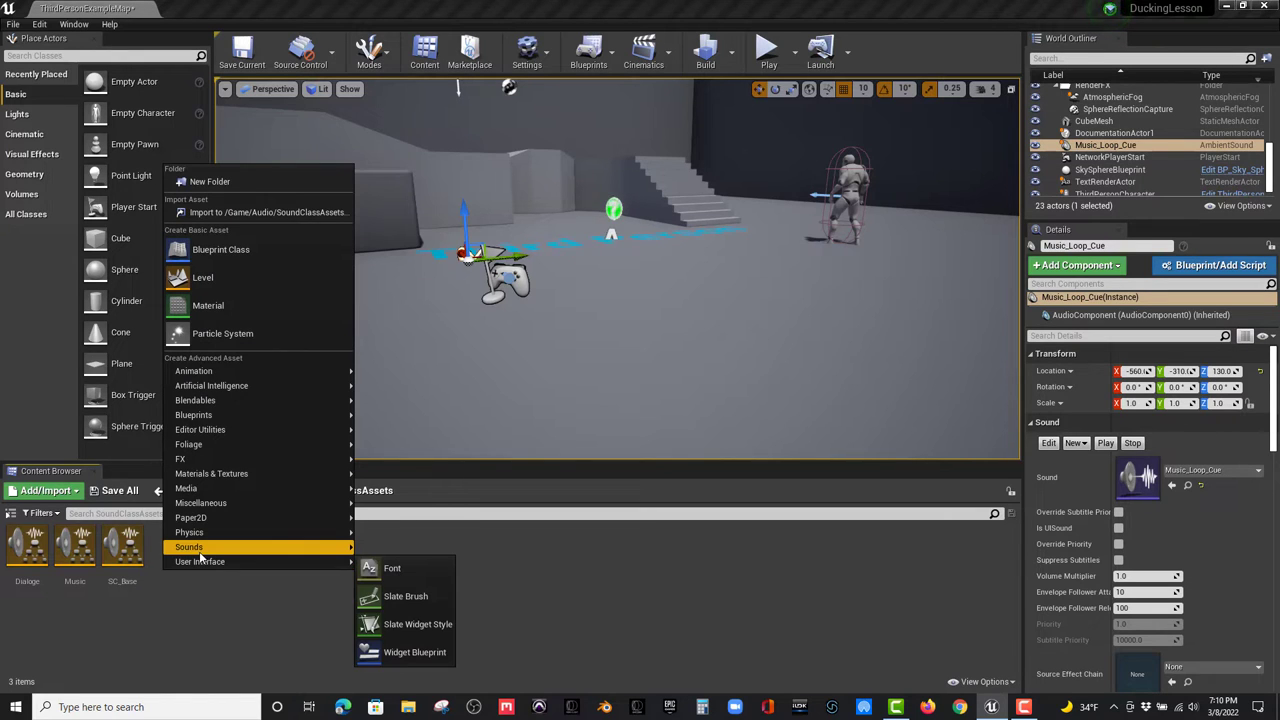
mouse_move(277, 548)
mouse_move(382, 611)
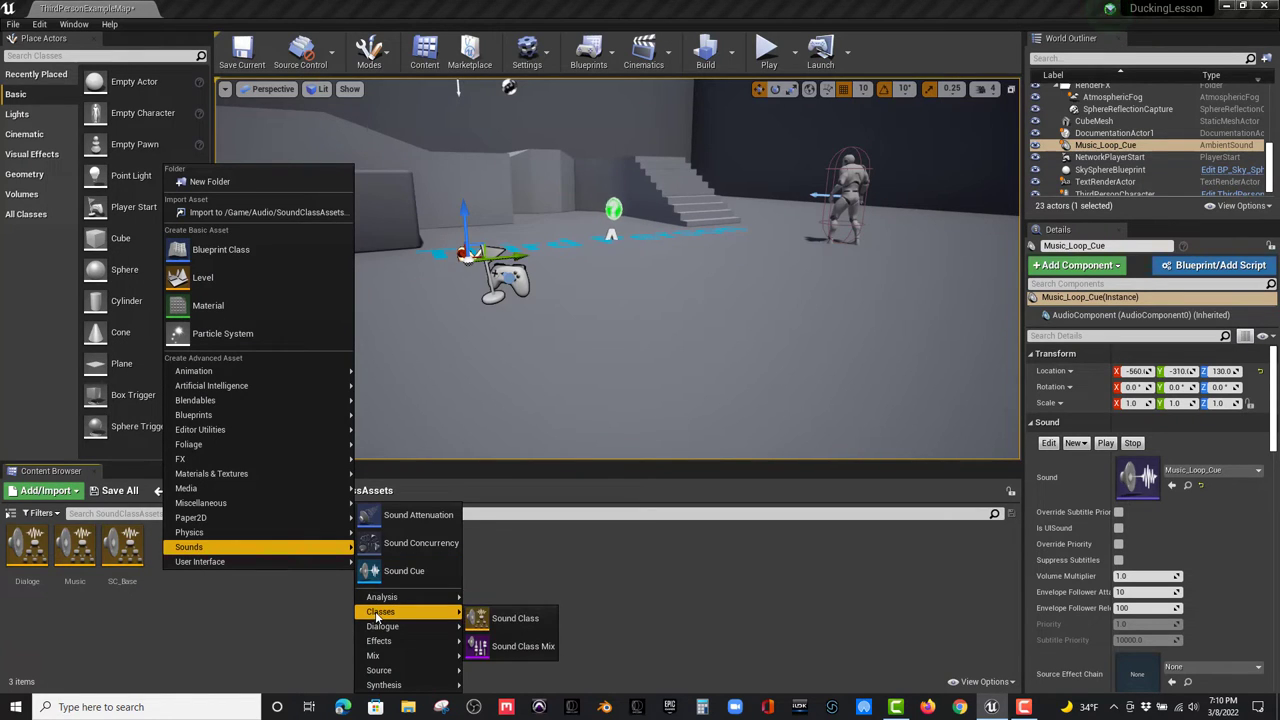
left_click(551, 658)
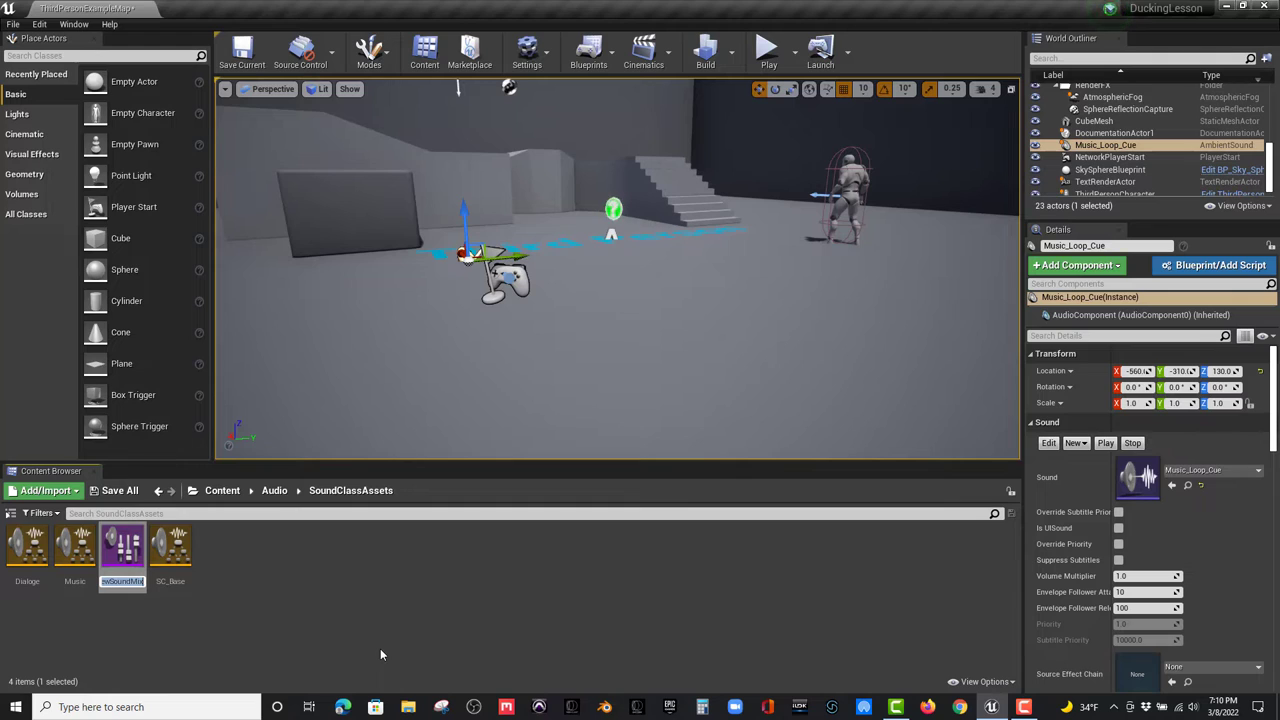
type("Ducker")
key("BackSpace")
key("BackSpace")
key("BackSpace")
key("BackSpace")
key("BackSpace")
key("BackSpace")
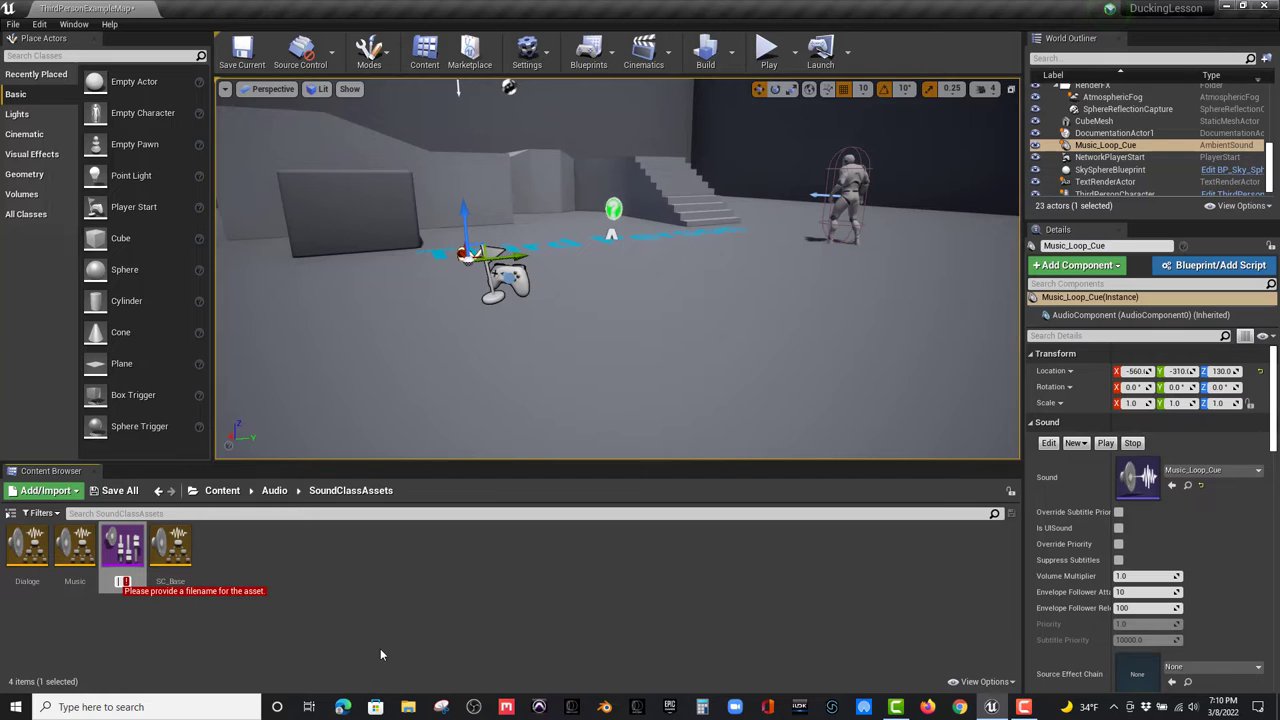
type("SCM")
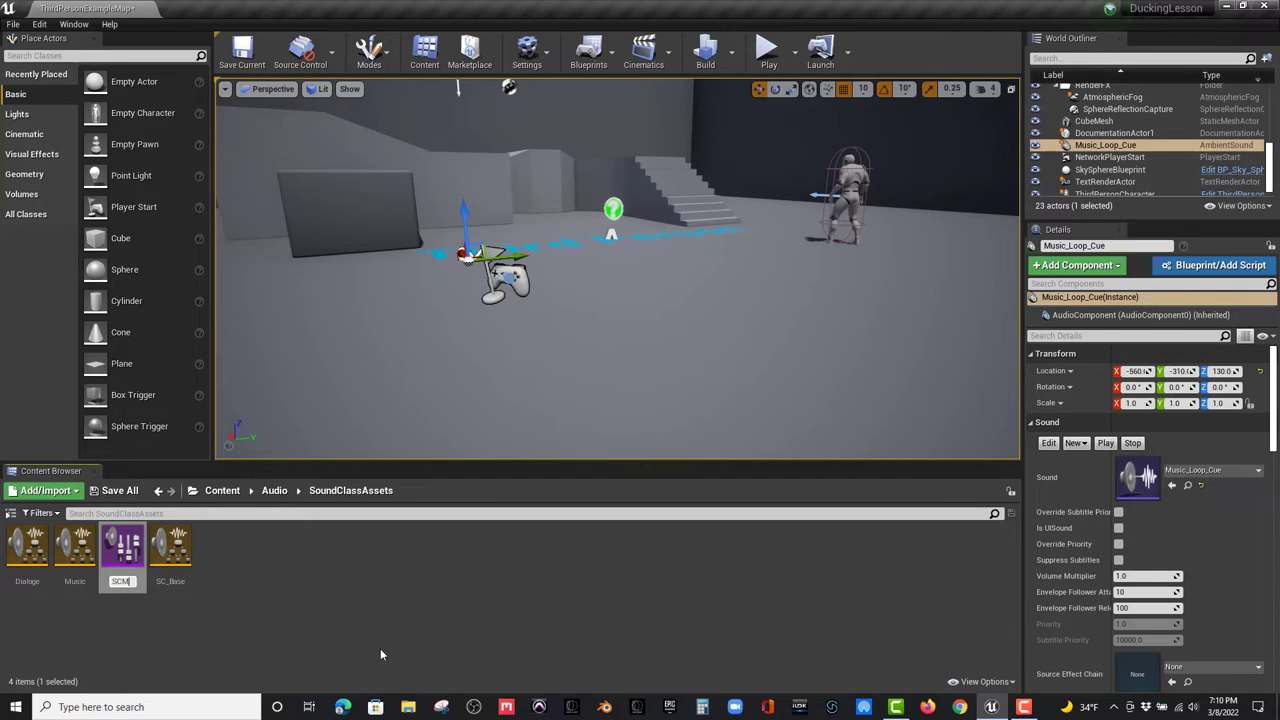
type("_Ducker")
key("Return")
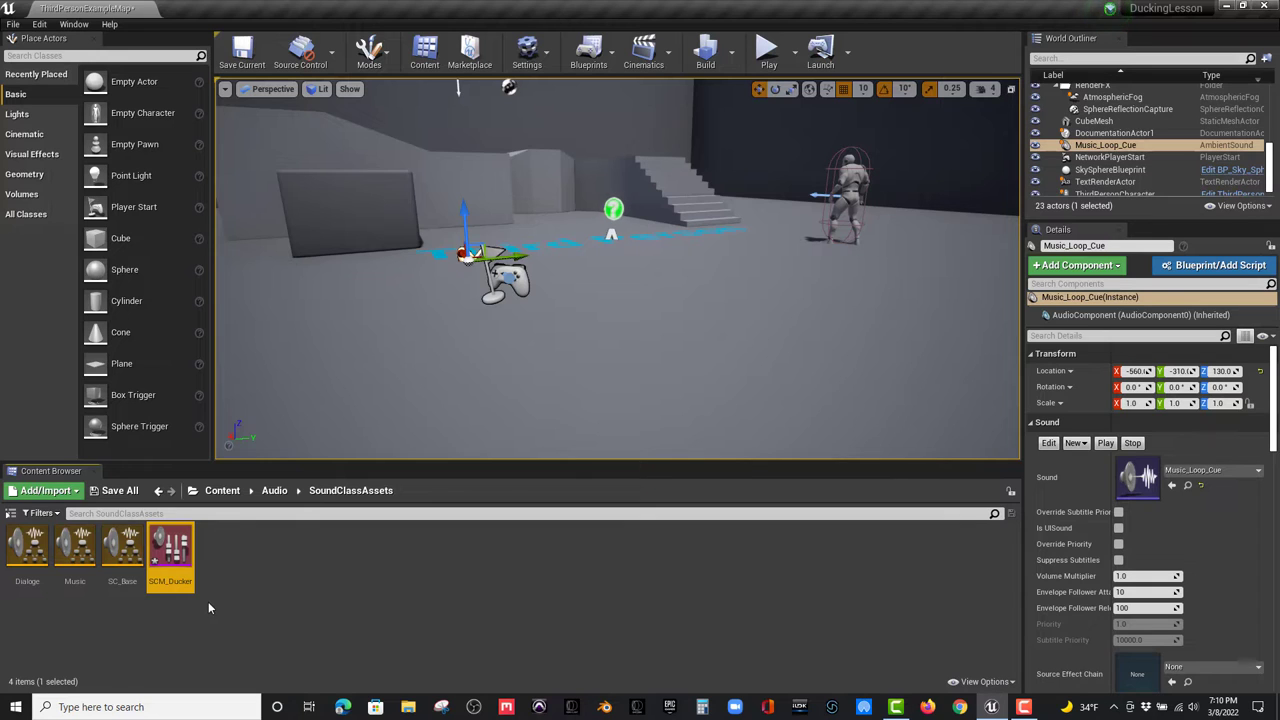
- Open SCM_Ducker, briefly inspect the EQSettings under Apply EQ, and leave EQ off
double_click(168, 548)
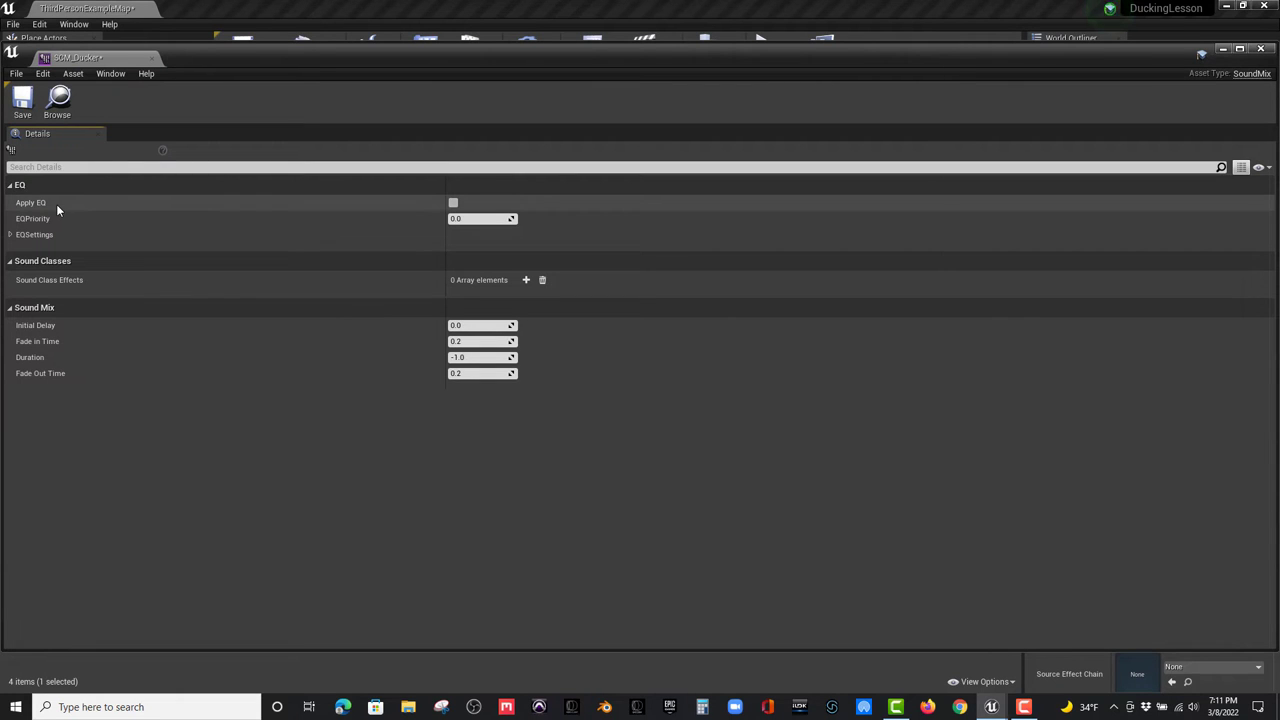
left_click(453, 202)
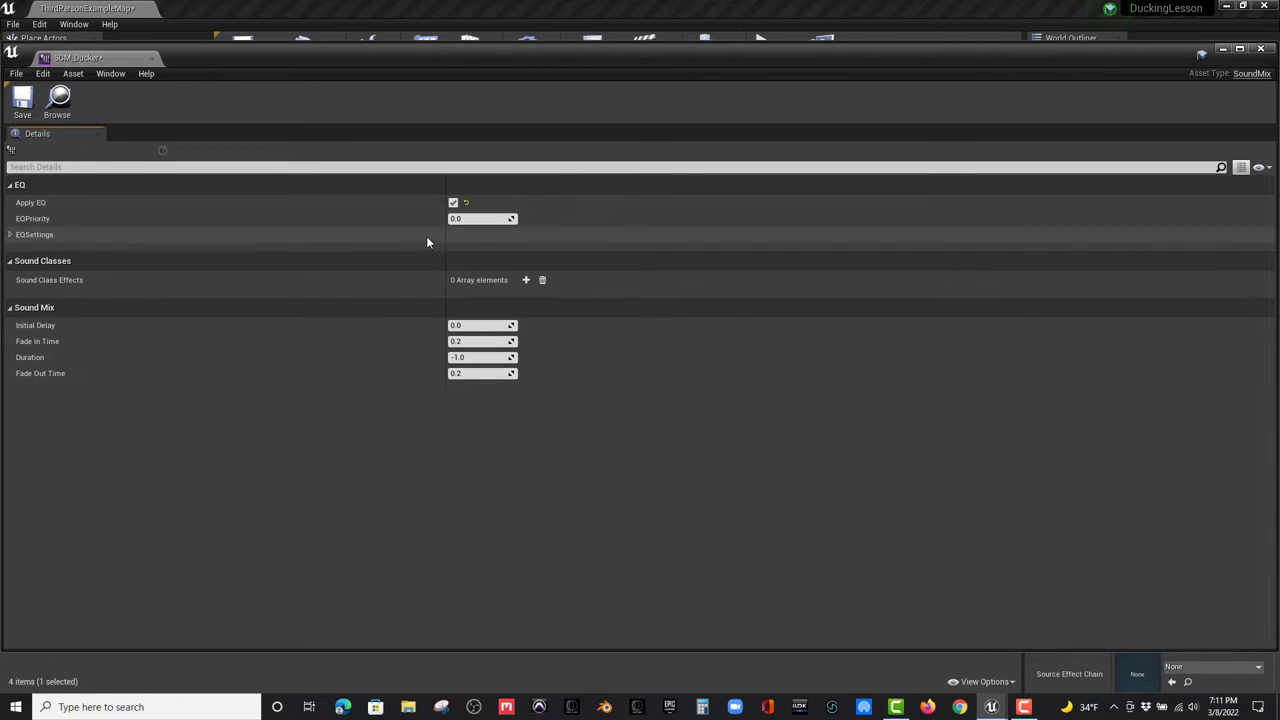
left_click(10, 234)
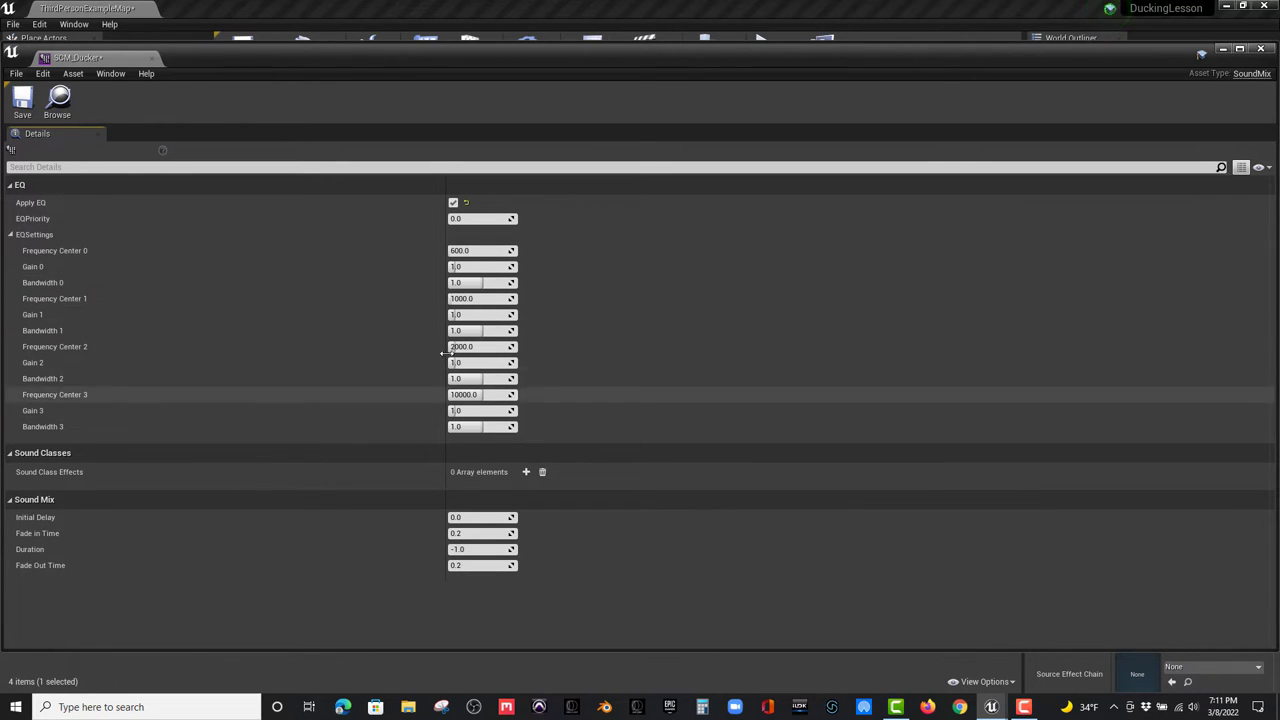
left_click(10, 235)
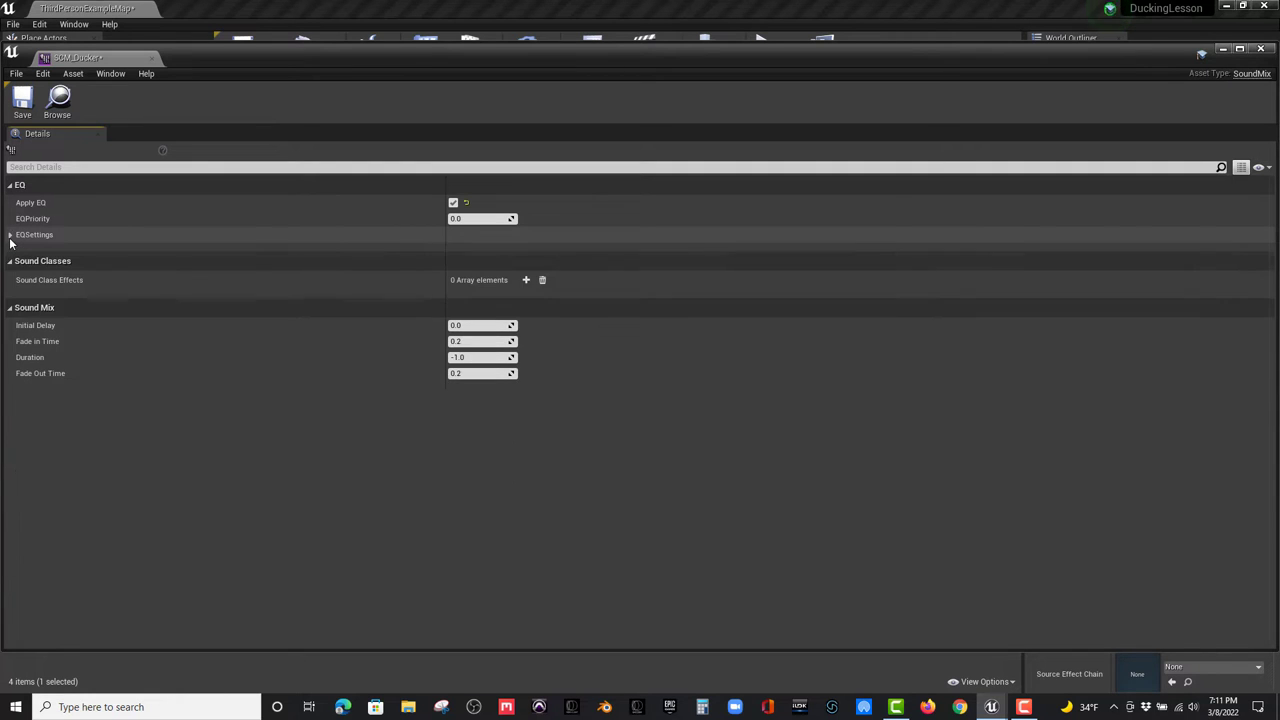
left_click(453, 202)
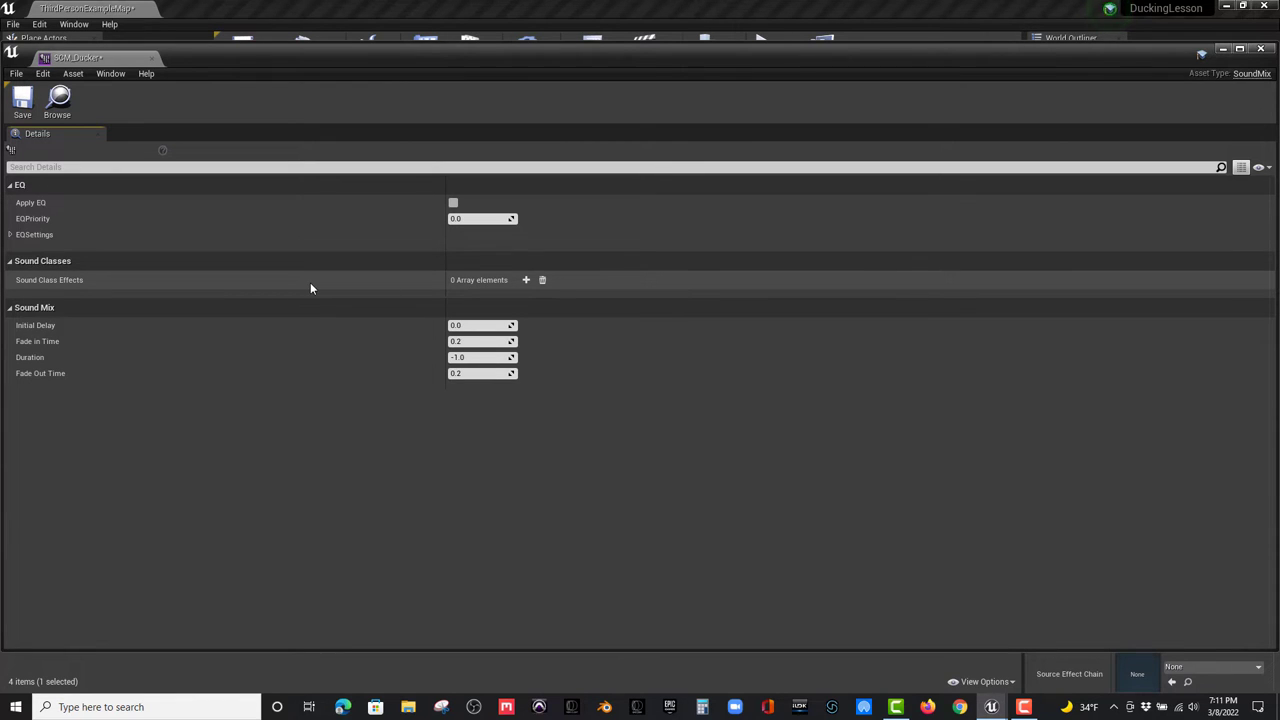
- Add a Sound Class Effects entry targeting Music with Volume Adjuster 0.2
left_click(527, 281)
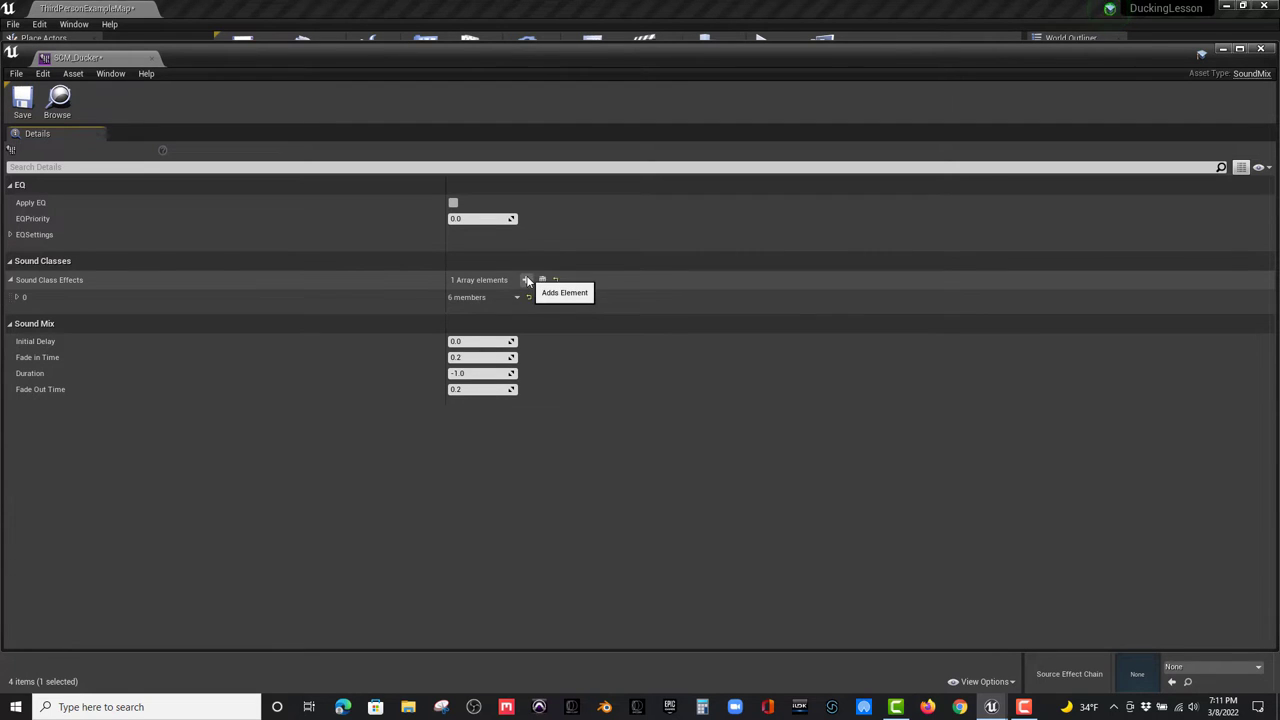
left_click(16, 298)
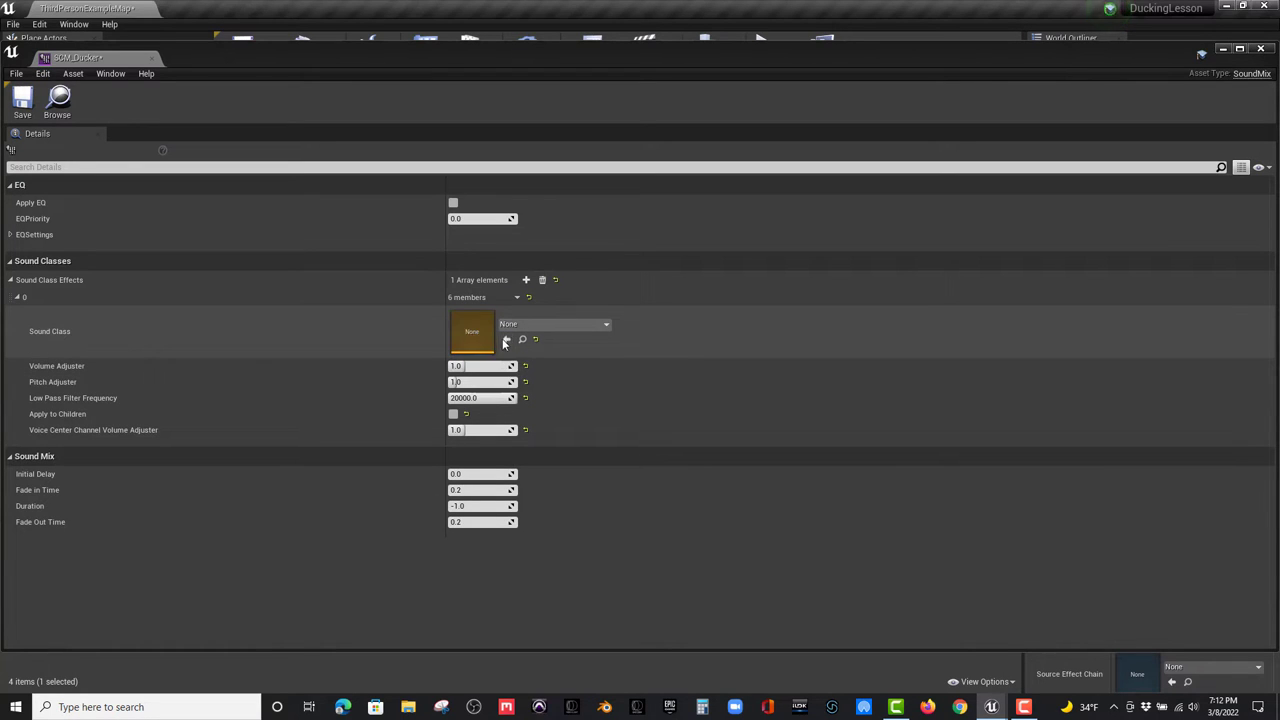
left_click(540, 325)
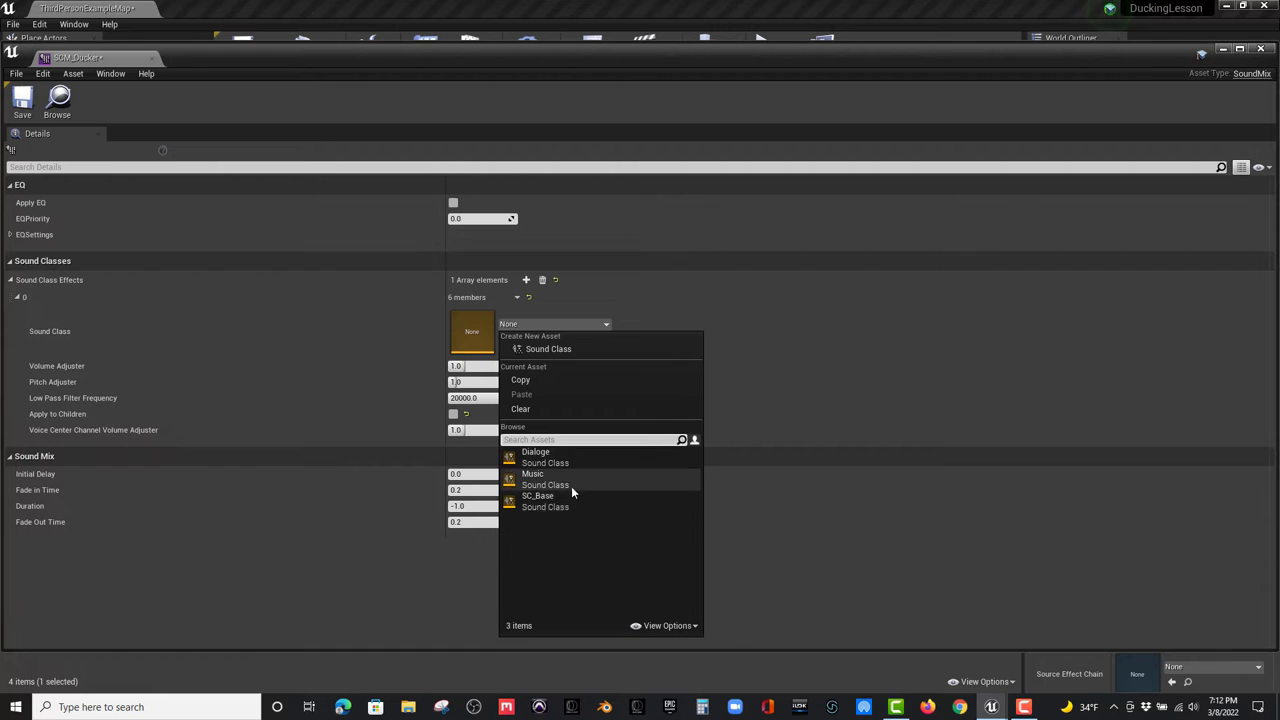
left_click(545, 483)
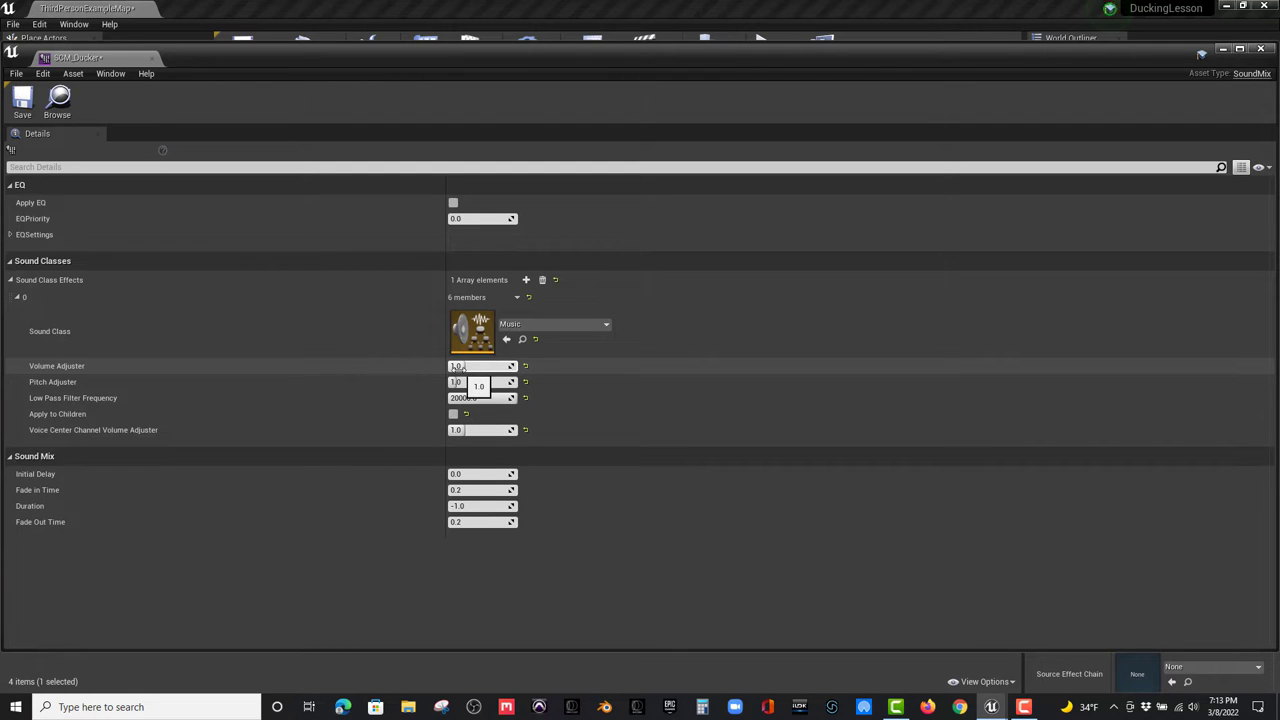
left_click(456, 367)
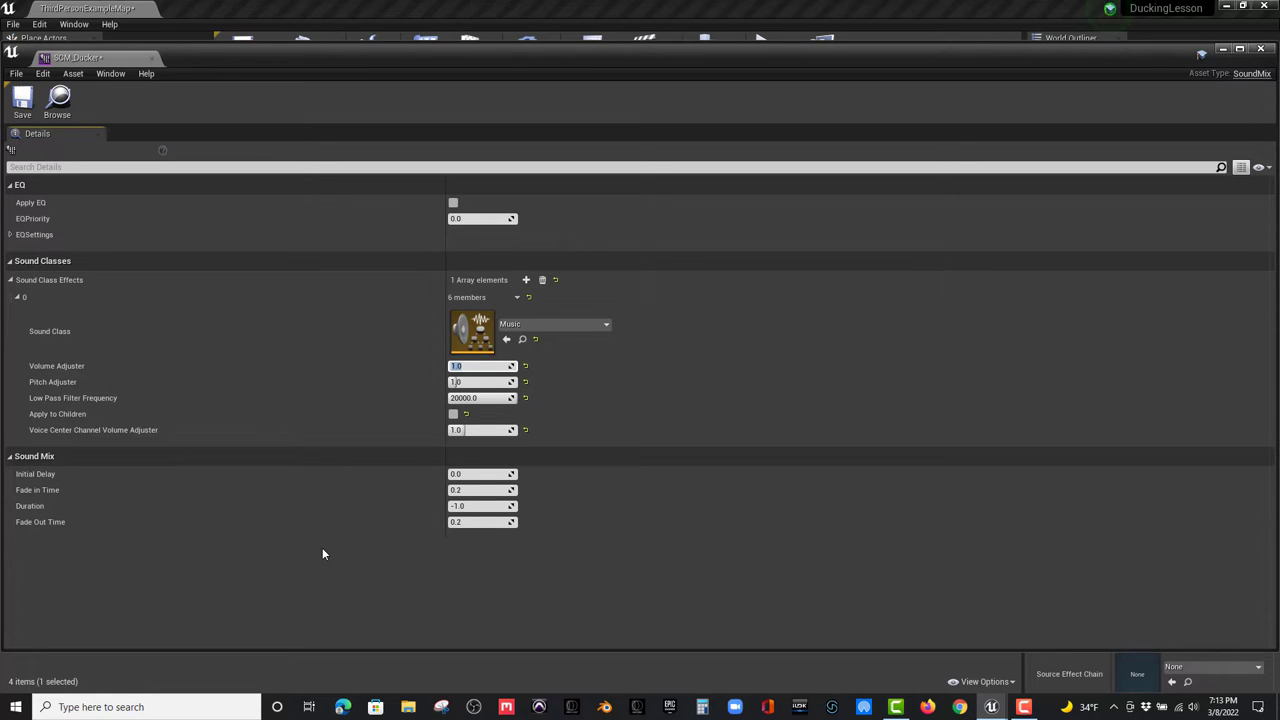
key("BackSpace")
type("0.2")
key("Return")
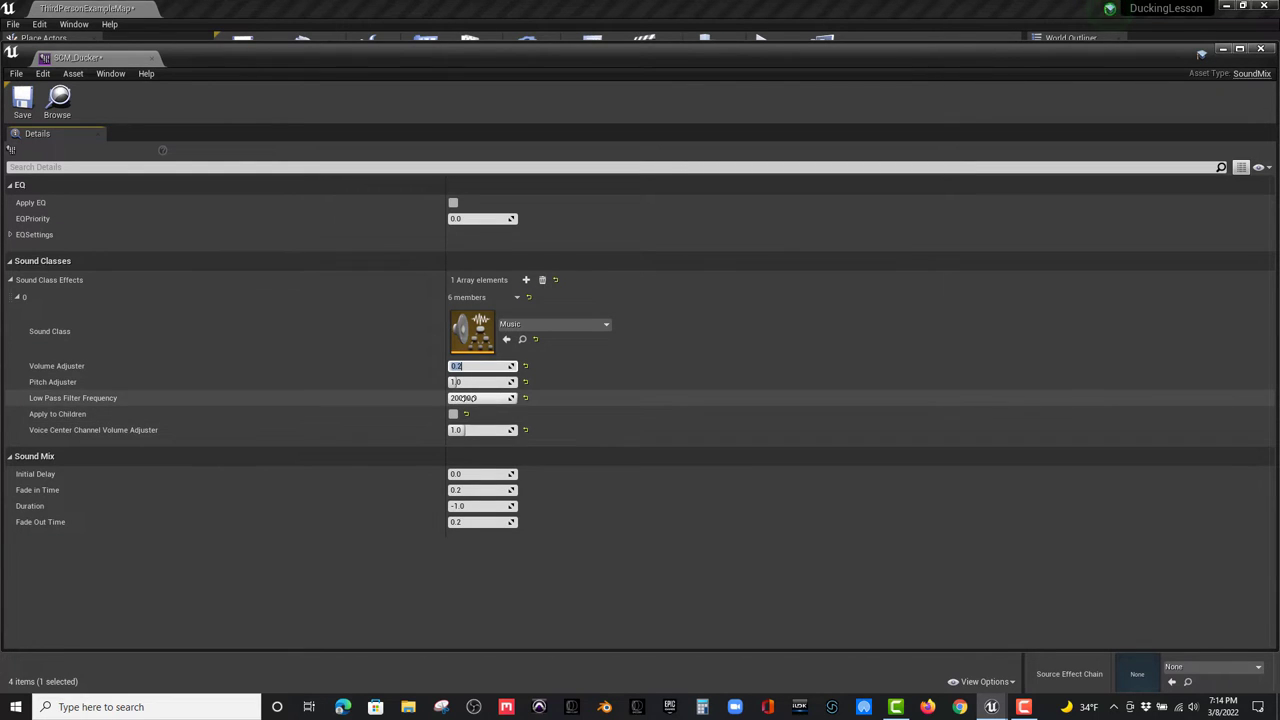
- Change the Music effect's Low Pass Filter Frequency from 20000 to 2500
left_click(475, 398)
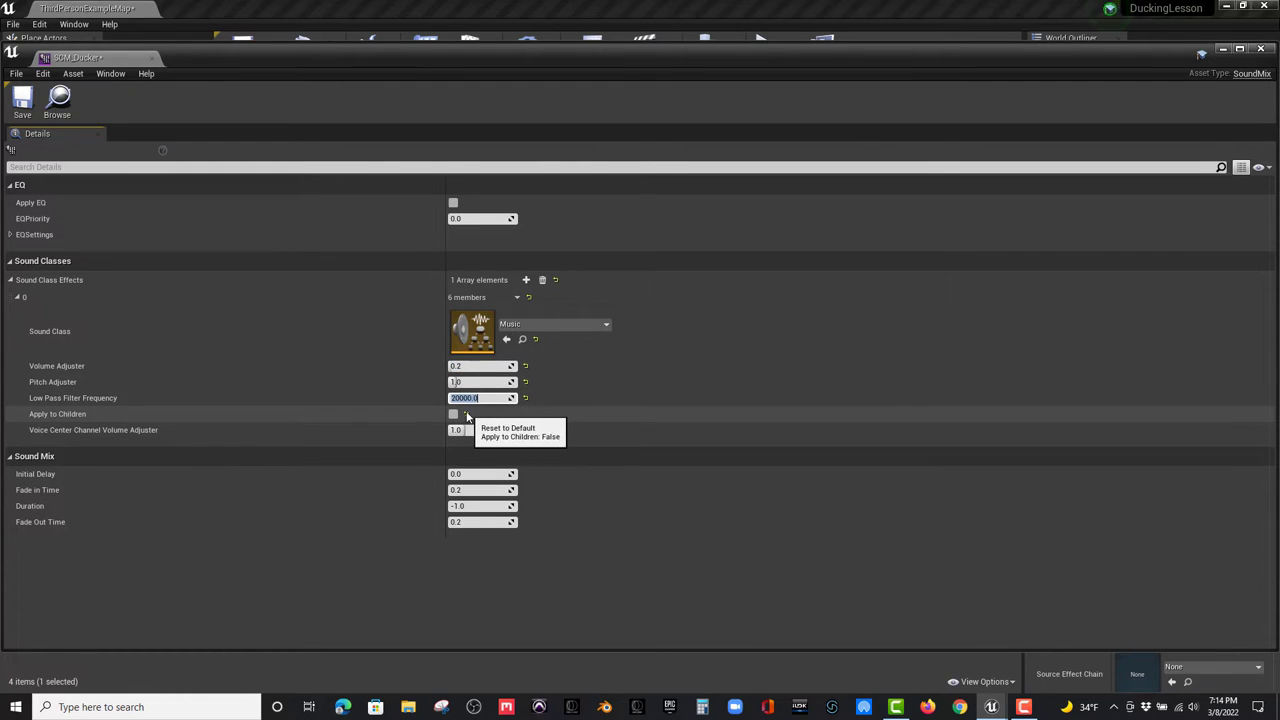
type("0")
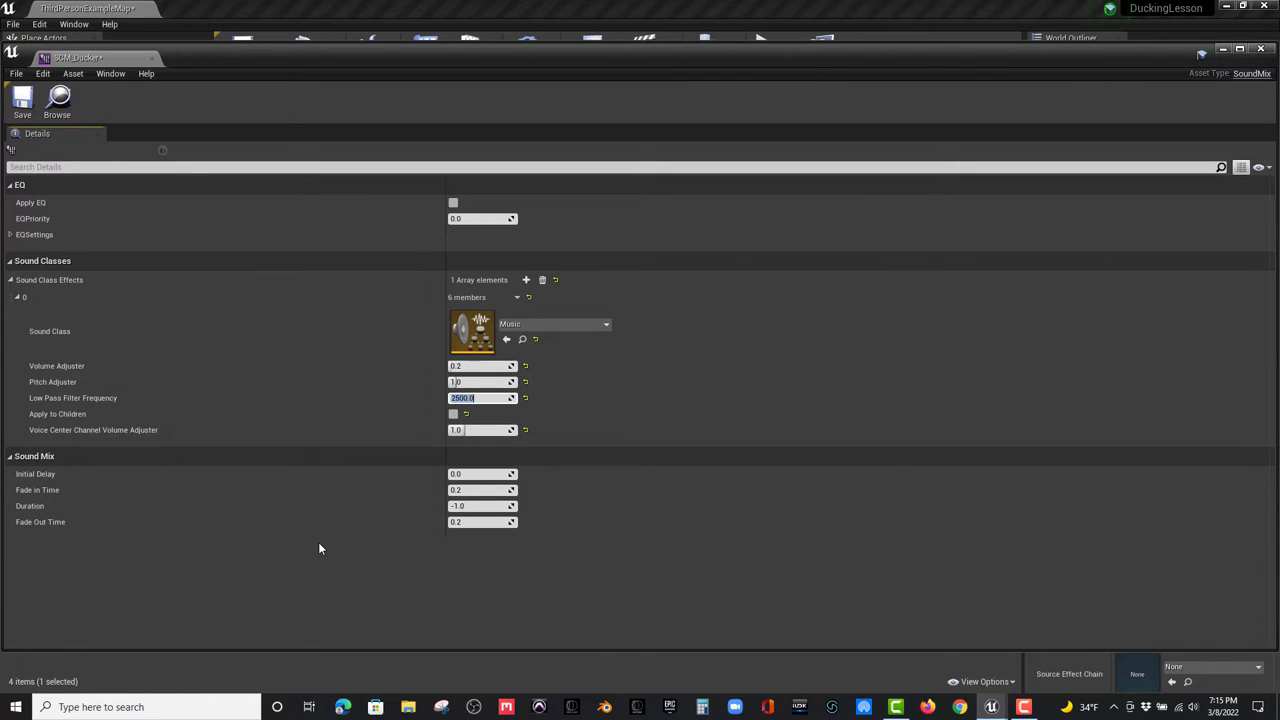
- Set the Music effect's Low Pass Filter Frequency to 1000
type("1000")
key("Return")
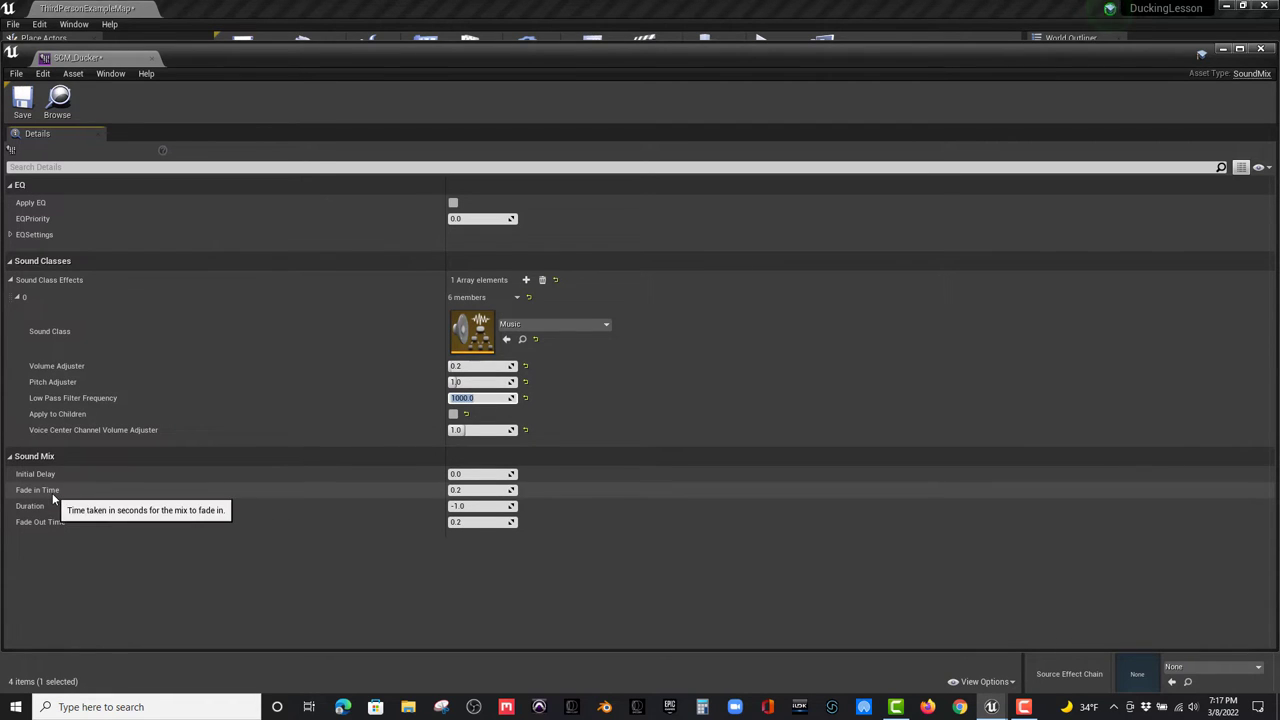
- Set the SCM_Ducker Duration to 4 and Fade Out Time to 2.5
left_click(476, 490)
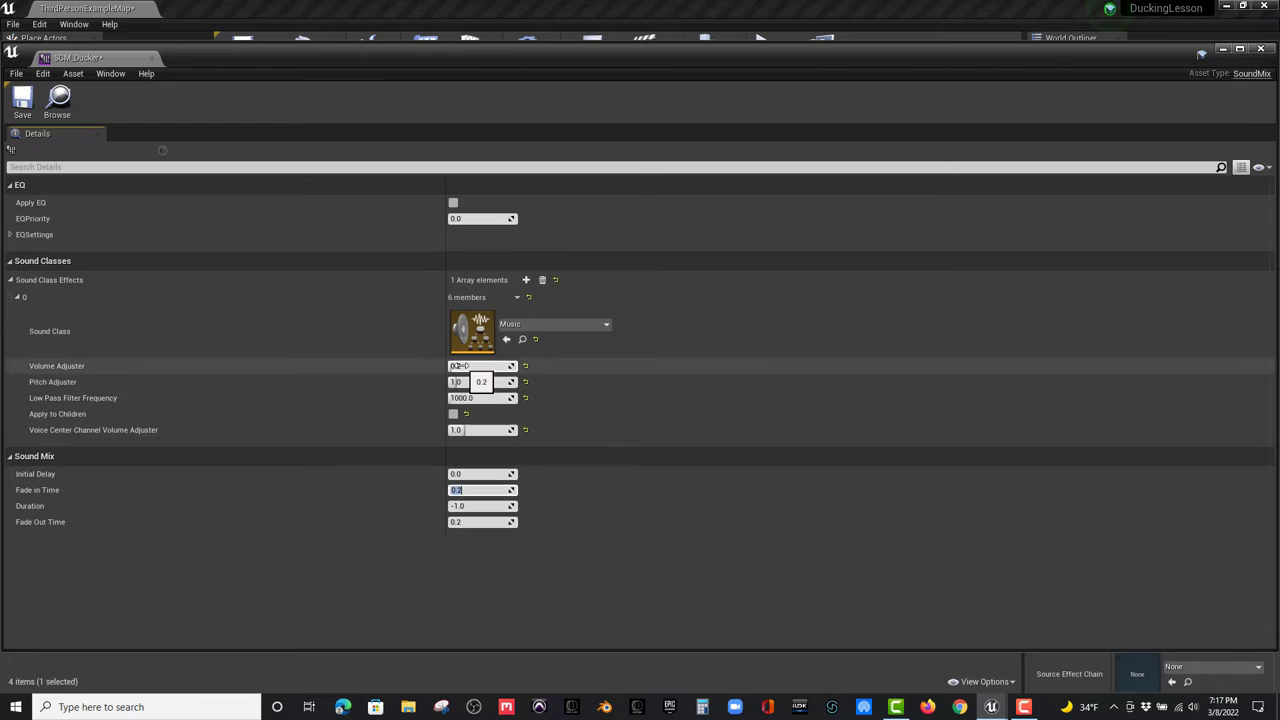
key("Tab")
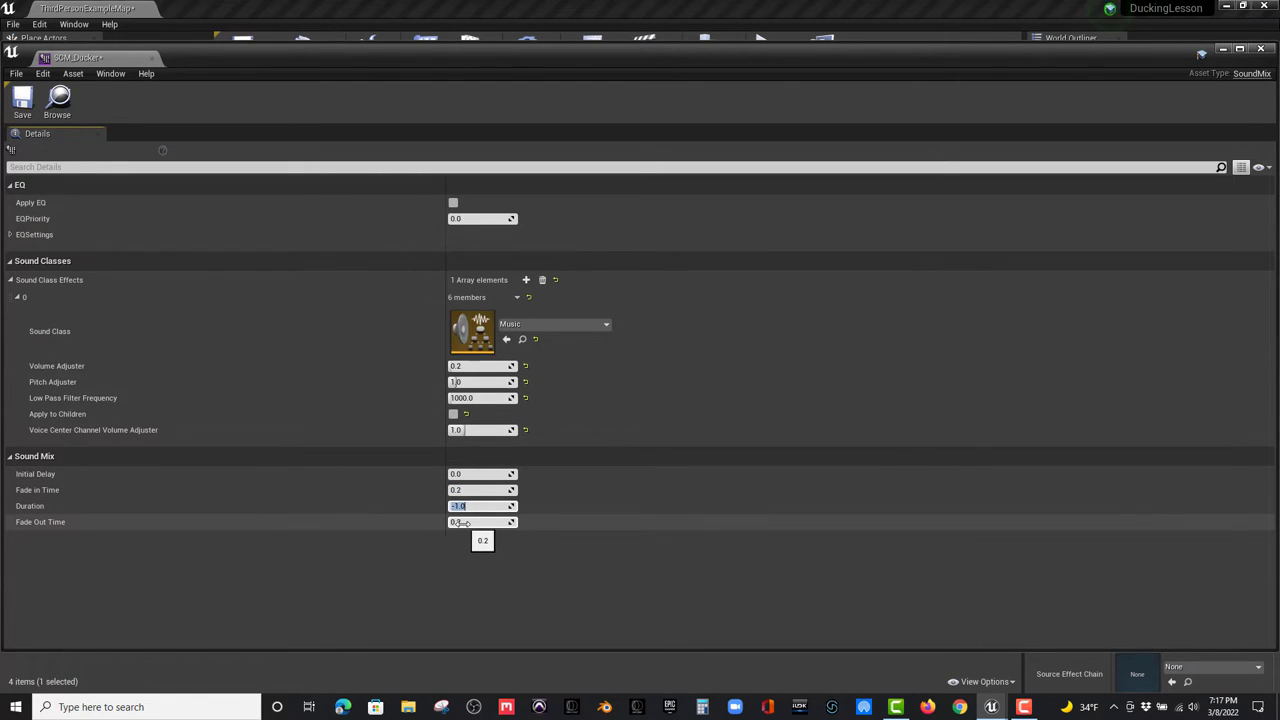
type("4")
key("Return")
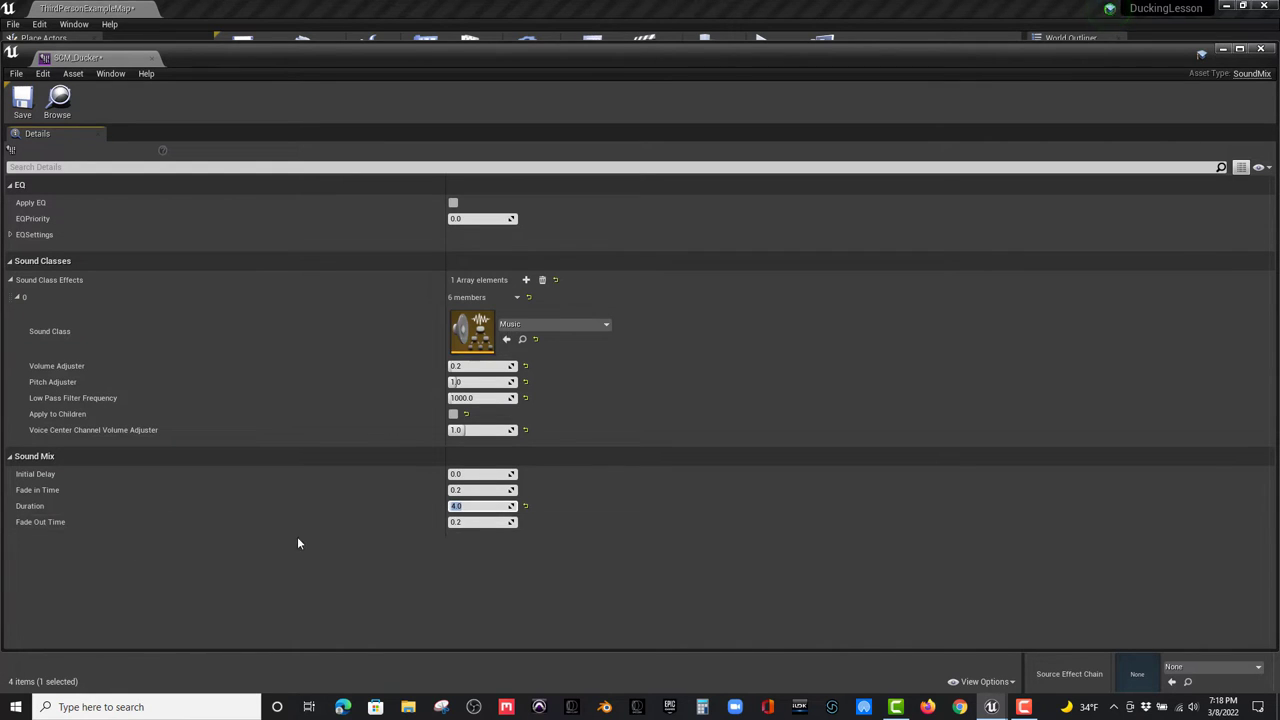
left_click(468, 522)
type(".5")
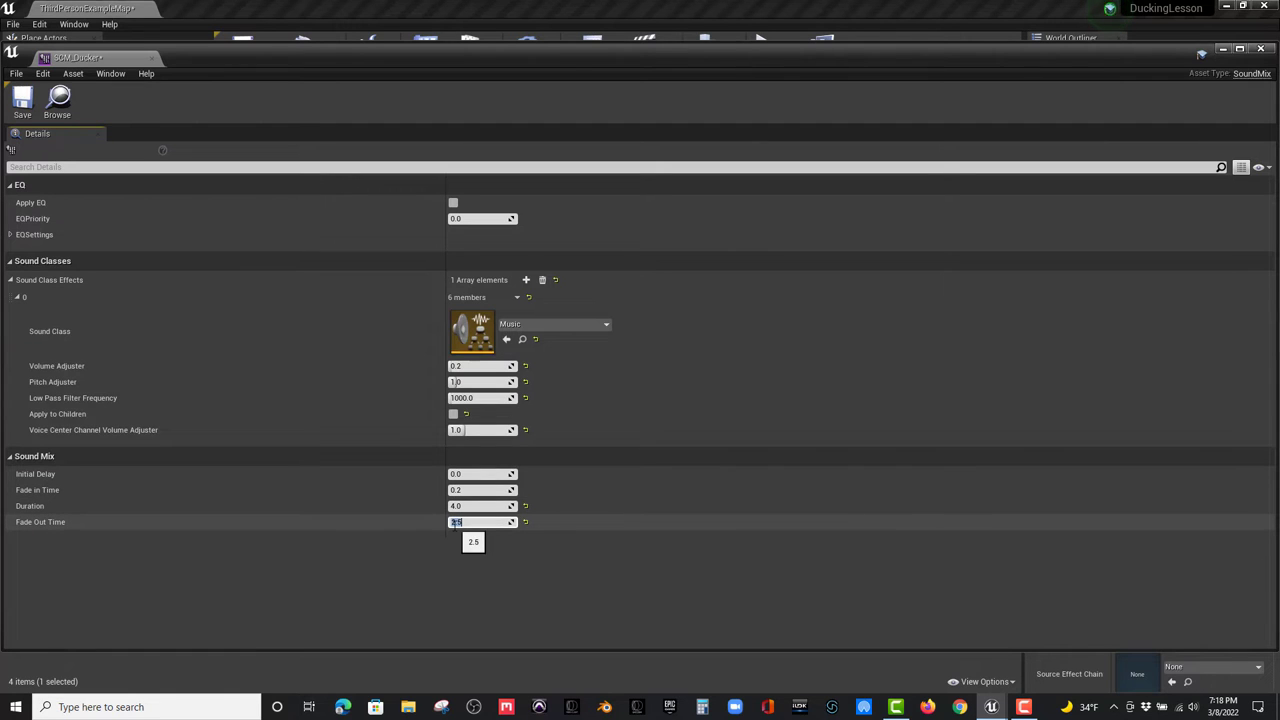
- Save SCM_Ducker, close its editor, and select the Dialogue sound class in the Content Browser
left_click(22, 108)
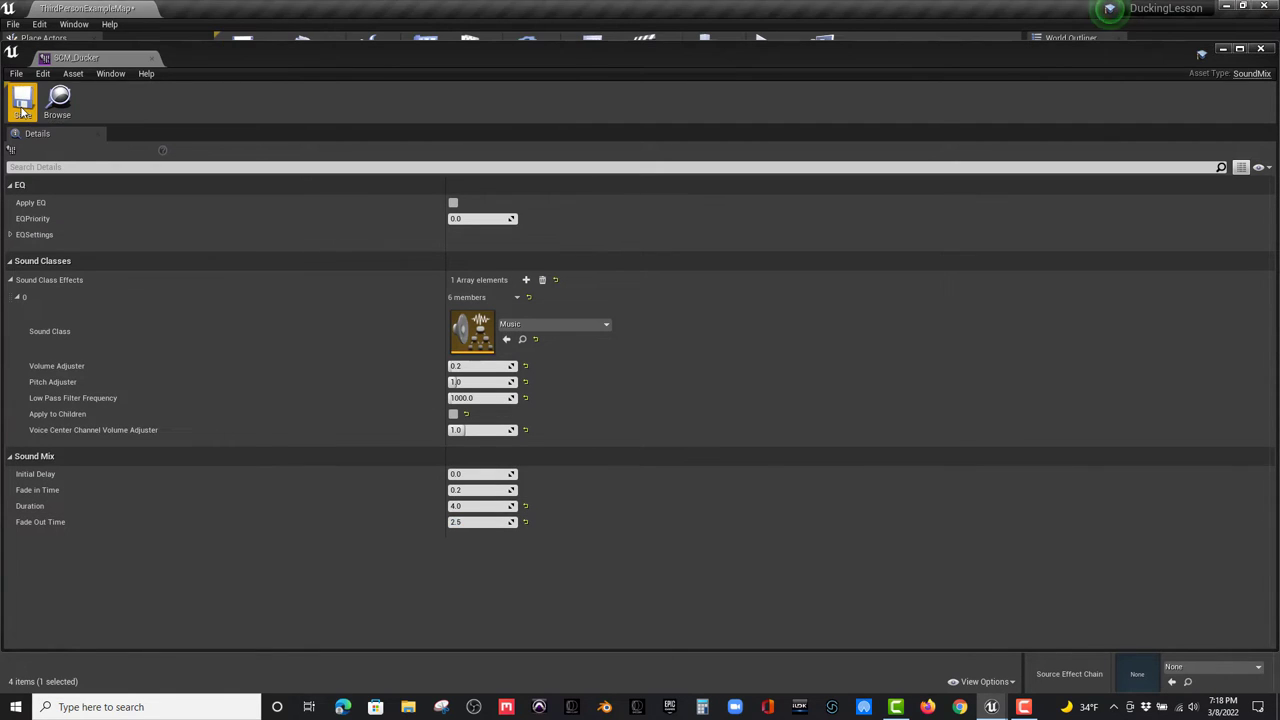
left_click(151, 57)
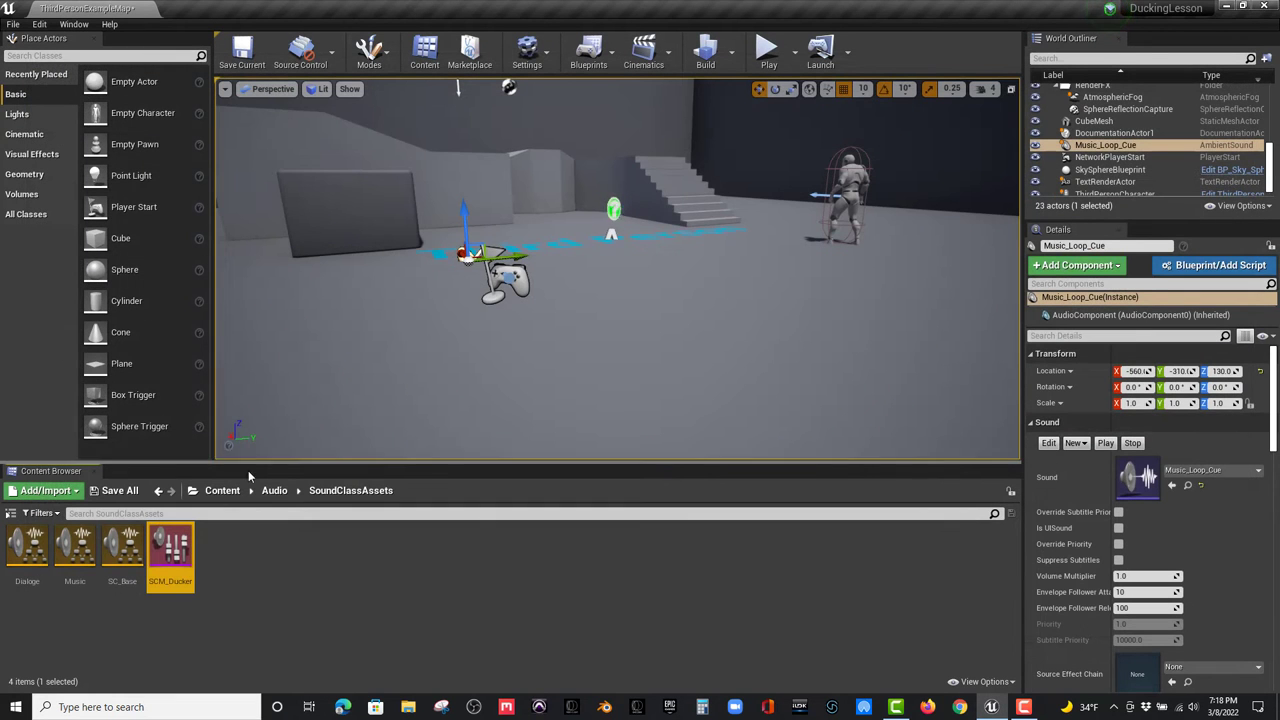
double_click(173, 583)
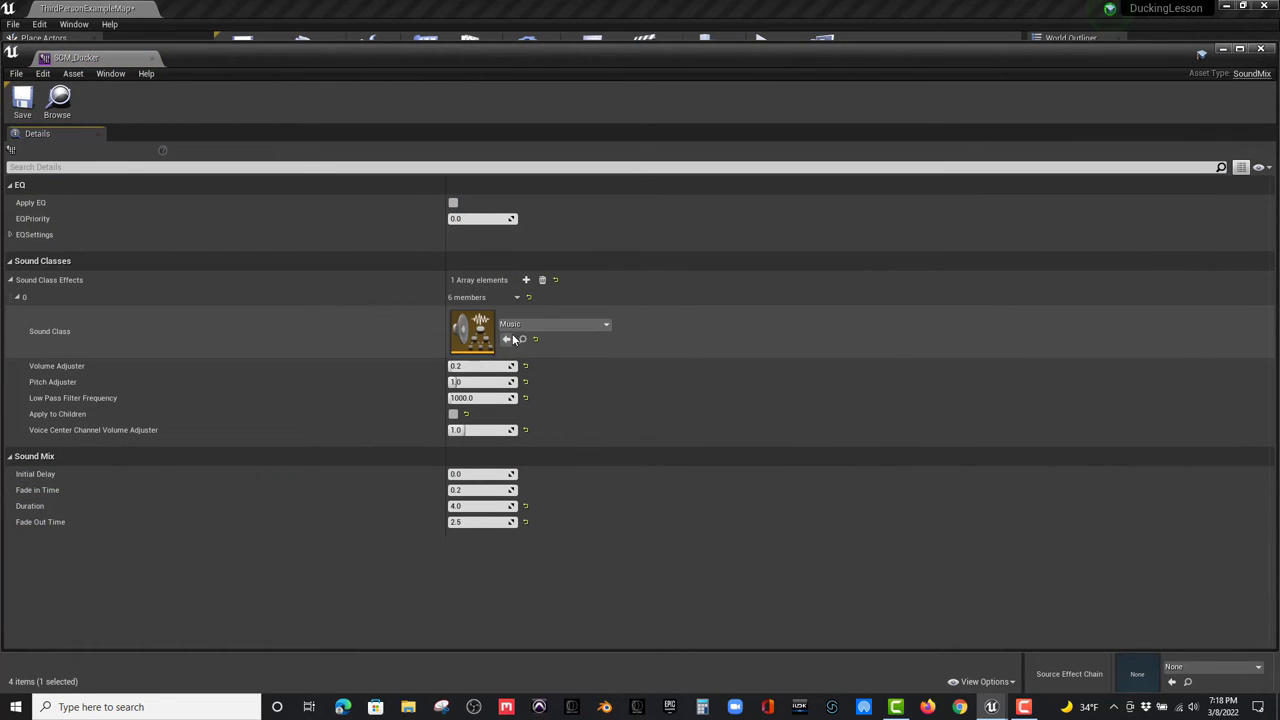
left_click(150, 57)
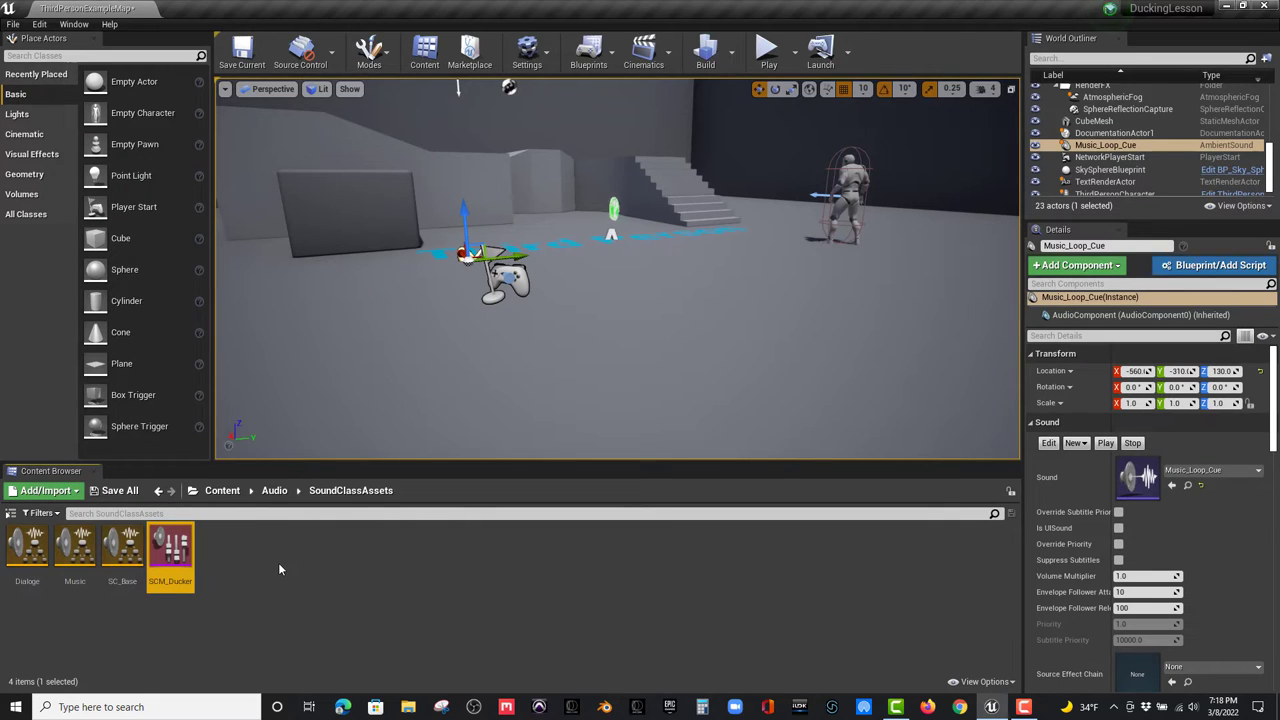
left_click(27, 548)
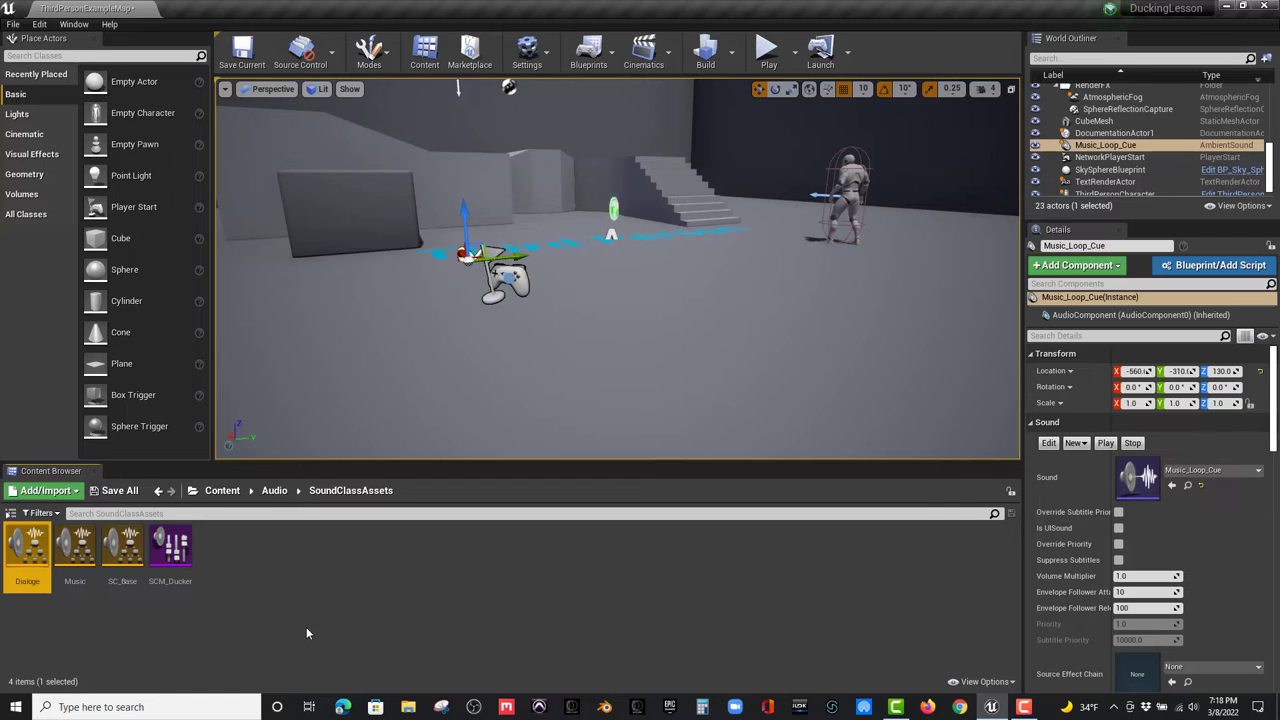
left_click(172, 578)
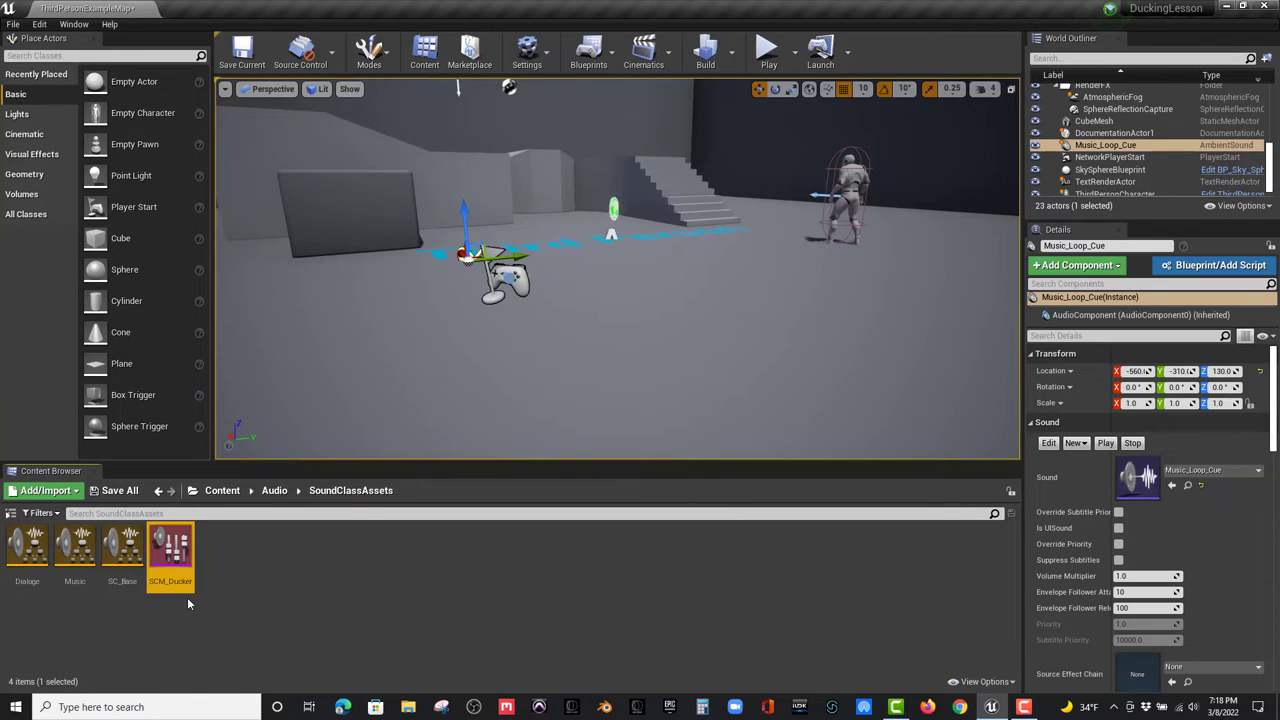
left_click(22, 578)
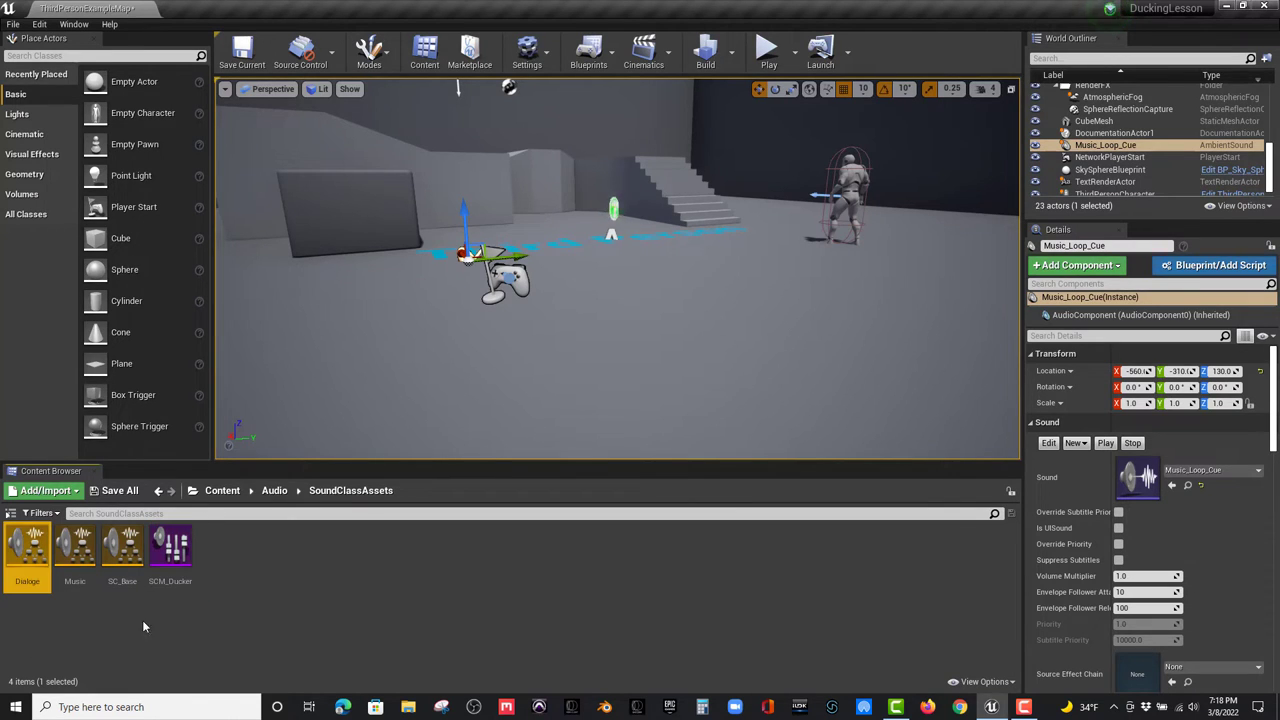
- Open the Dialogue sound class and adjust the width of the Details panel's property-name column
double_click(22, 578)
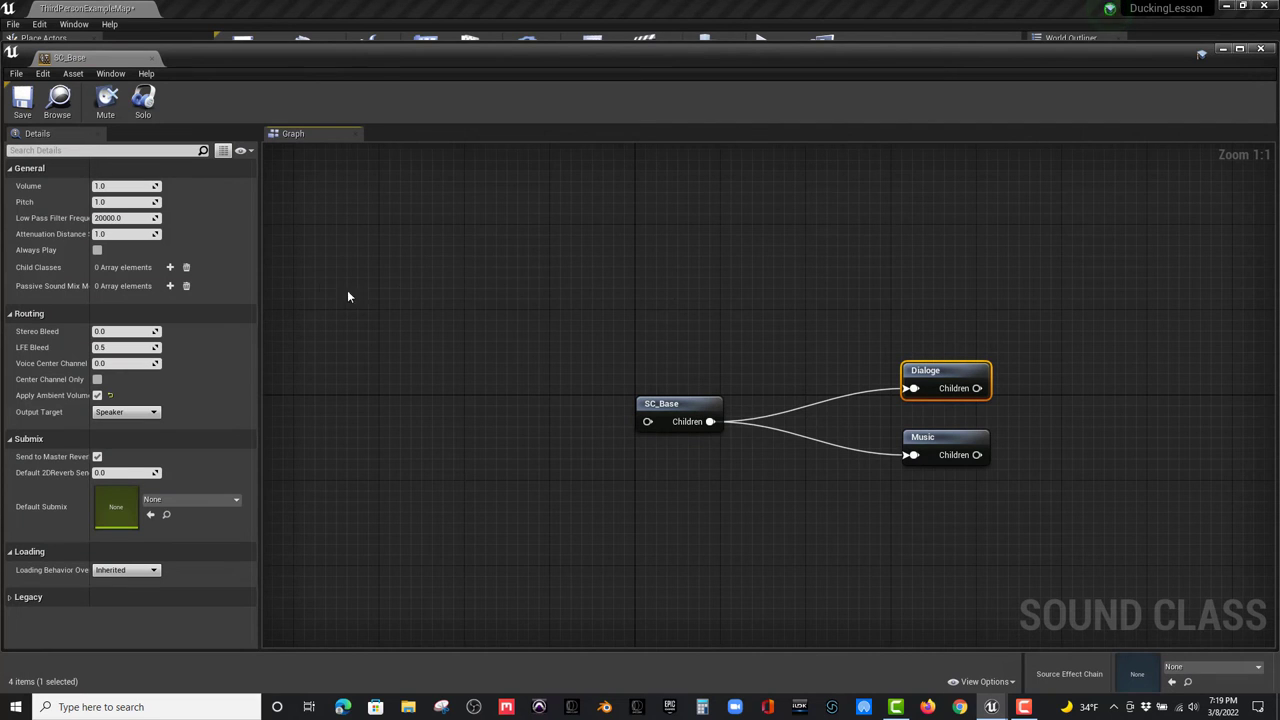
left_click(88, 267)
left_click_drag(88, 267, 121, 267)
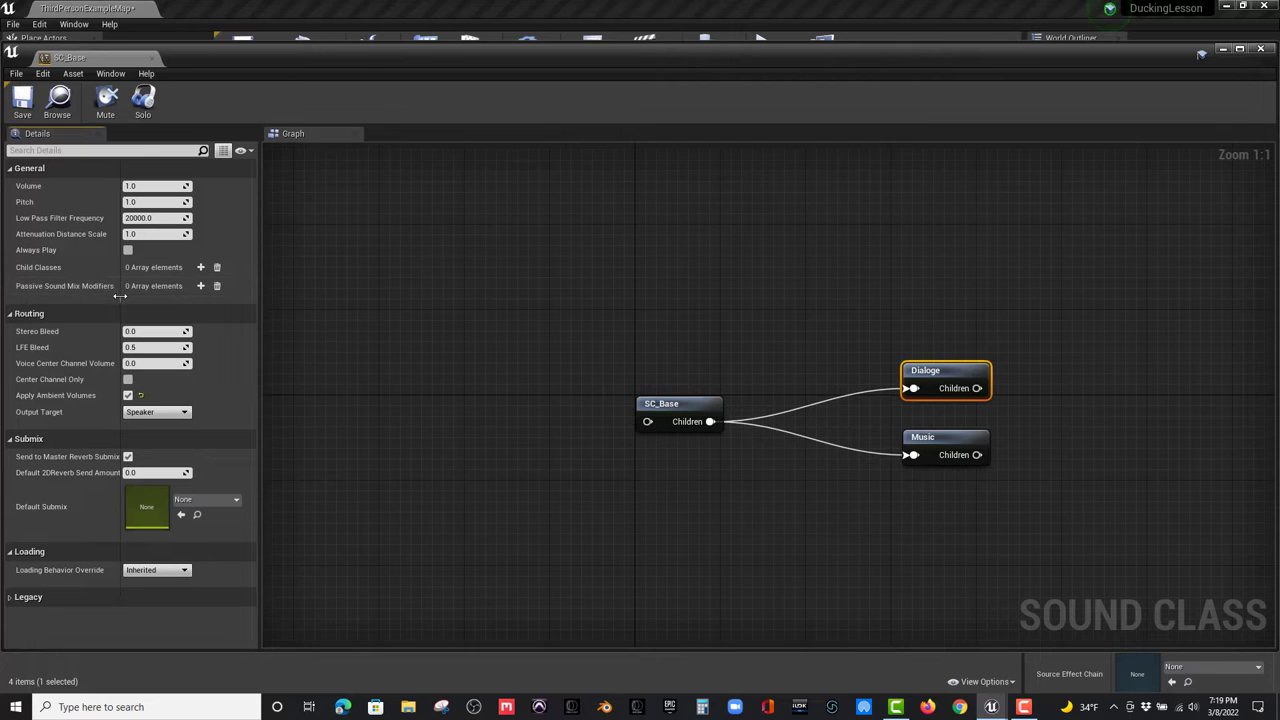
left_click_drag(121, 292, 102, 296)
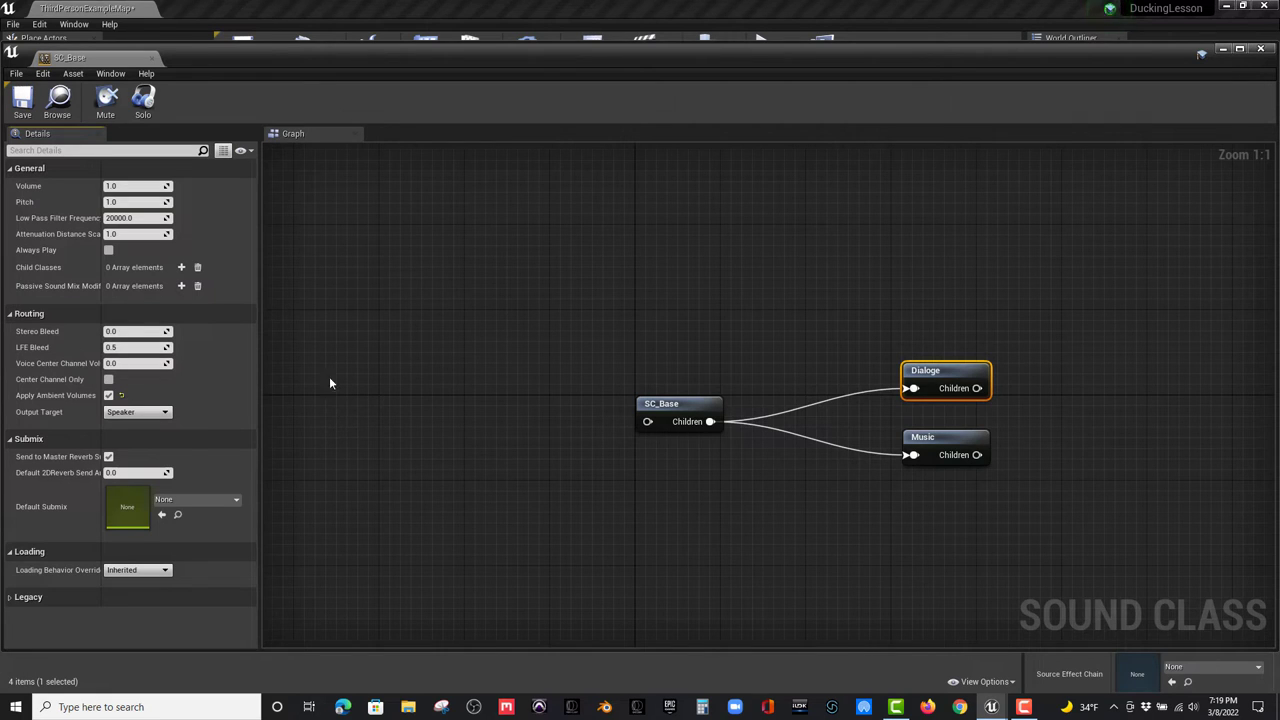
- Add a passive sound mix modifier using SCM_Ducker with Max Volume Threshold 10, then save
left_click(181, 287)
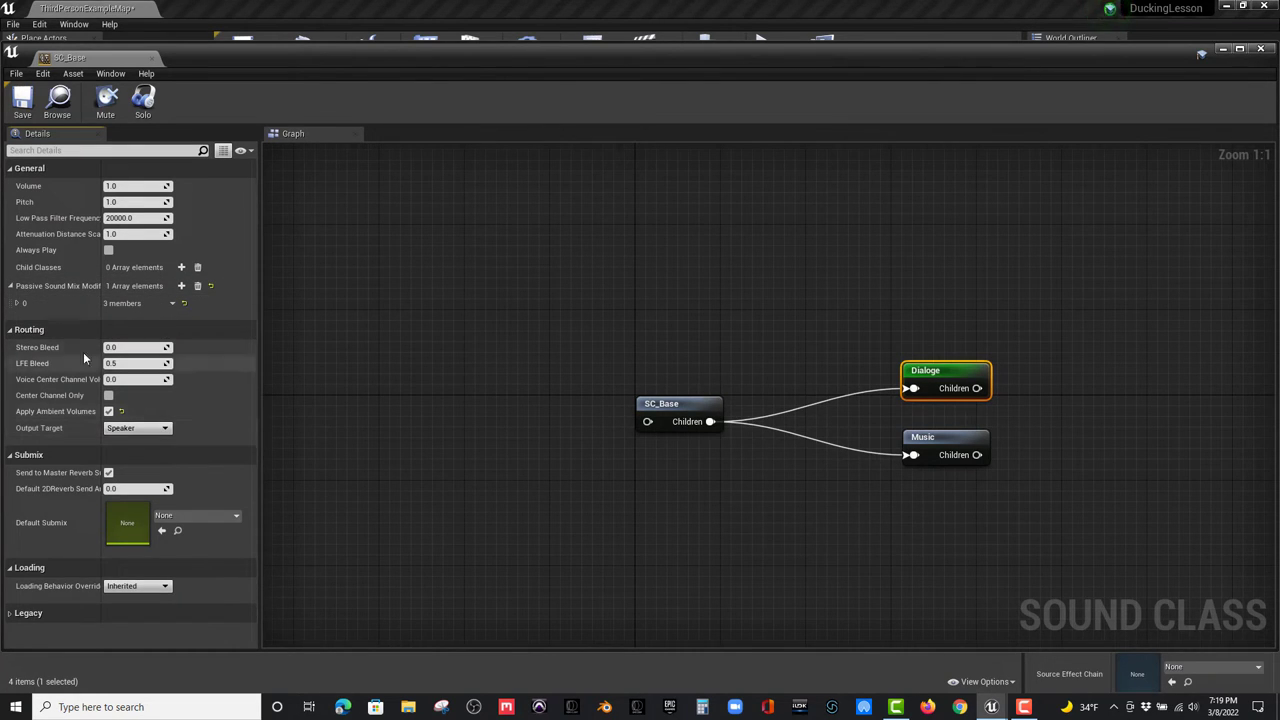
left_click(16, 304)
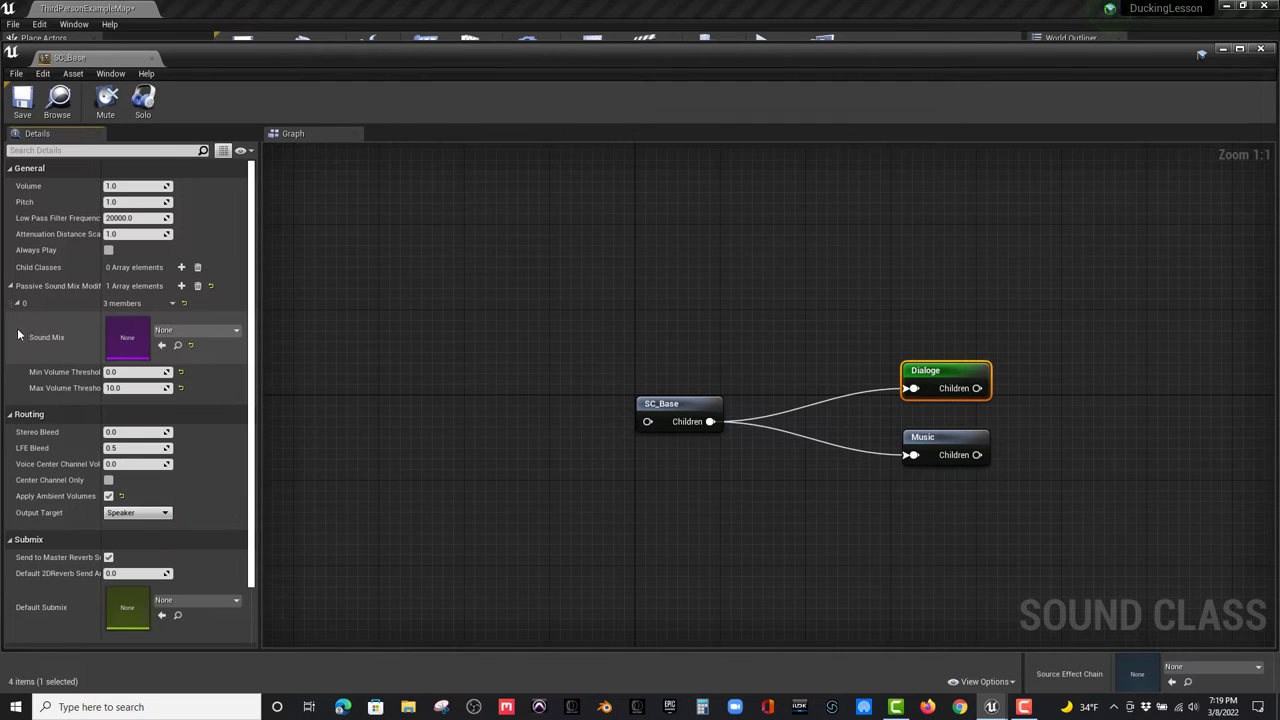
left_click(235, 331)
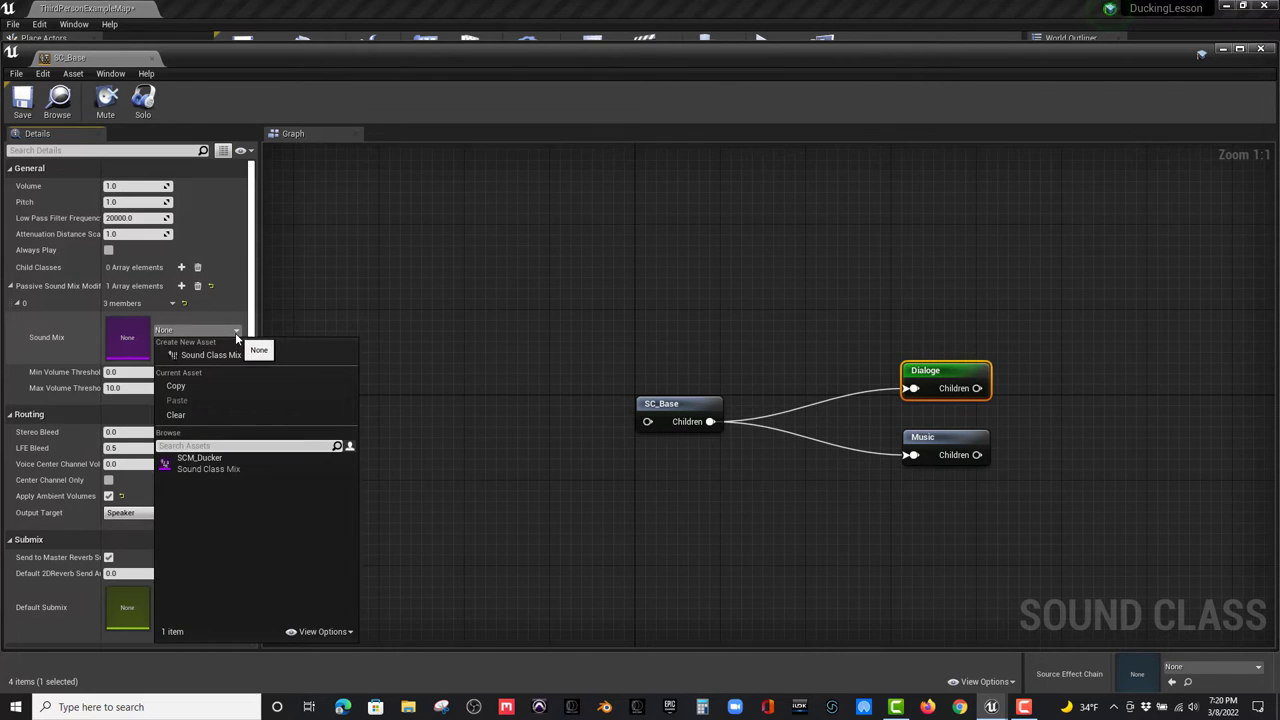
left_click(254, 462)
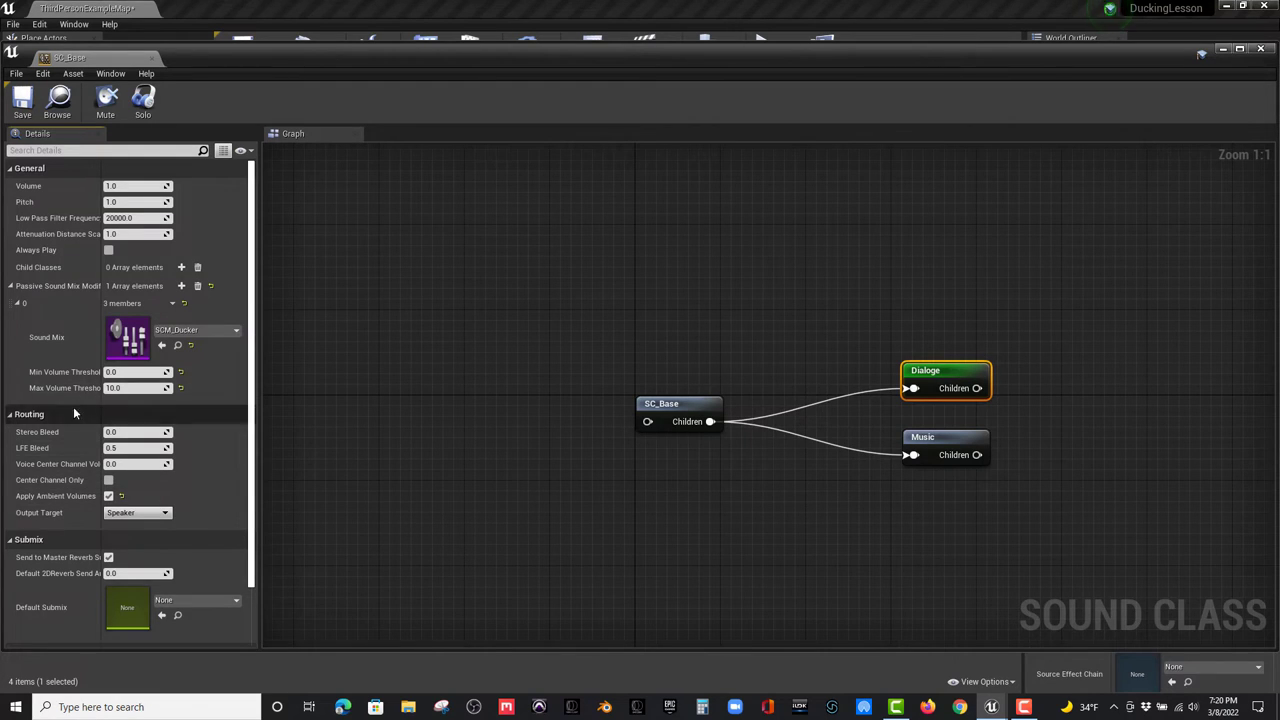
left_click(105, 388)
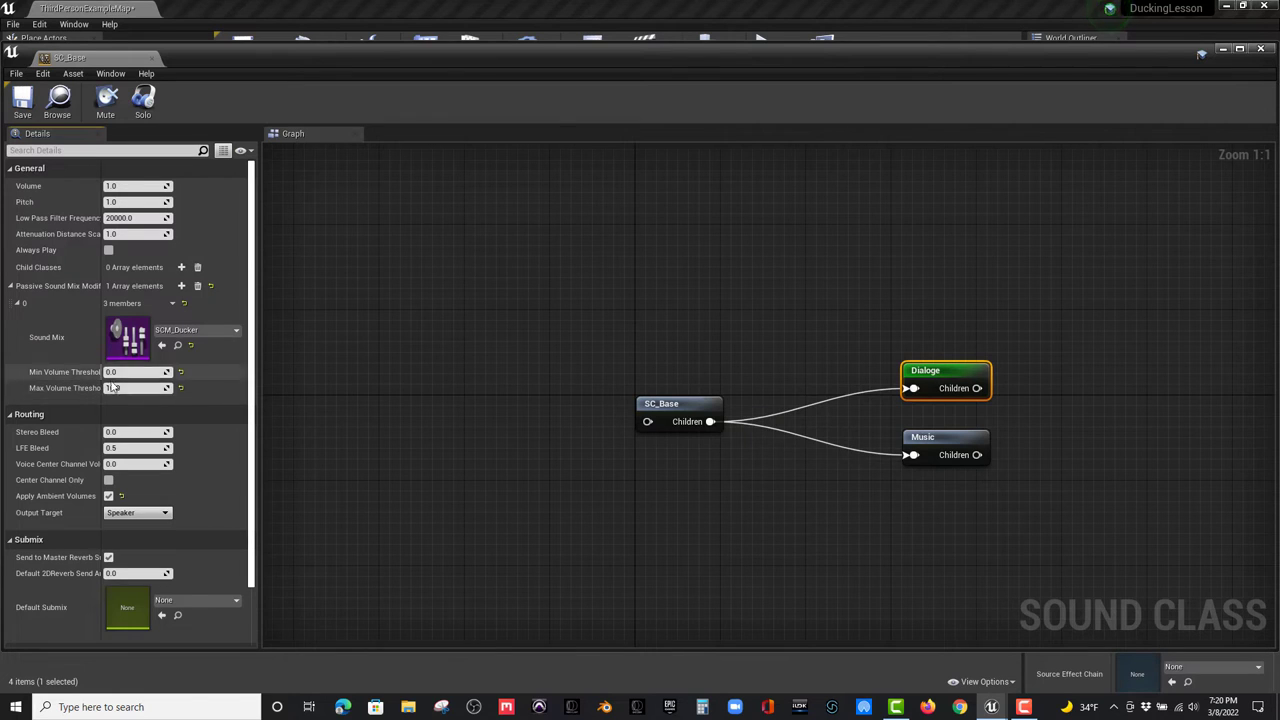
type("10")
key("Return")
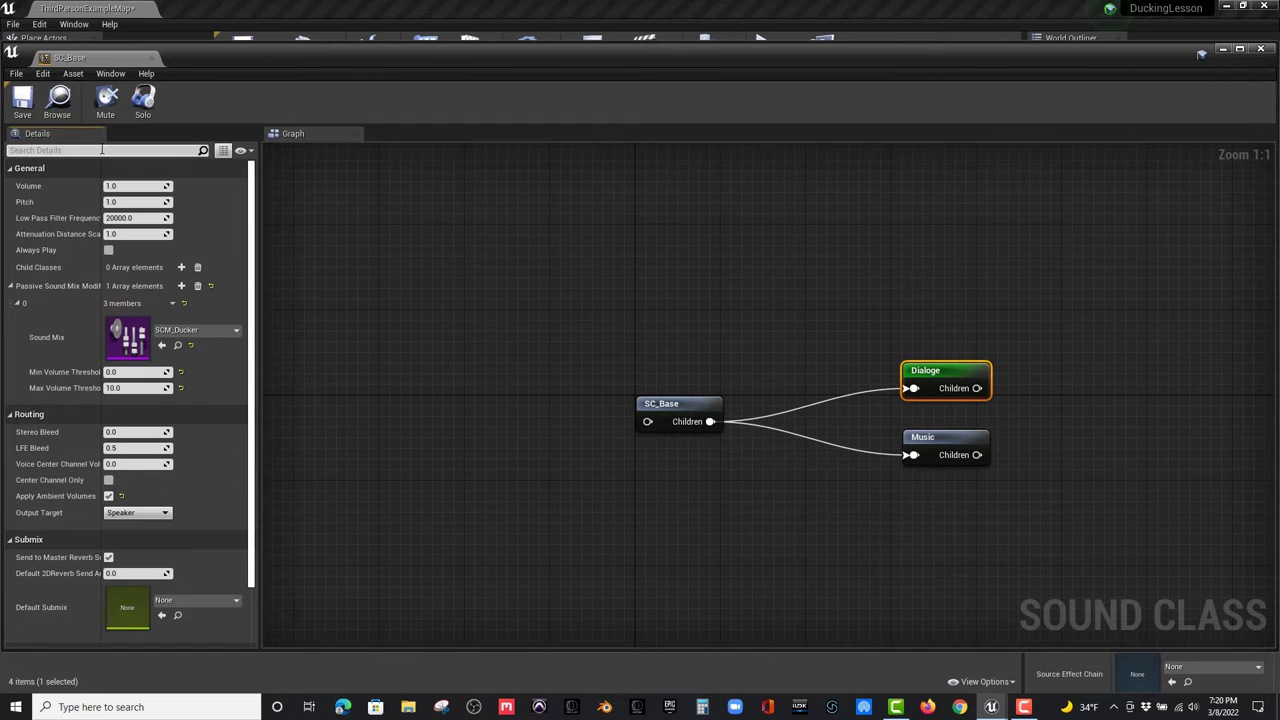
left_click(22, 108)
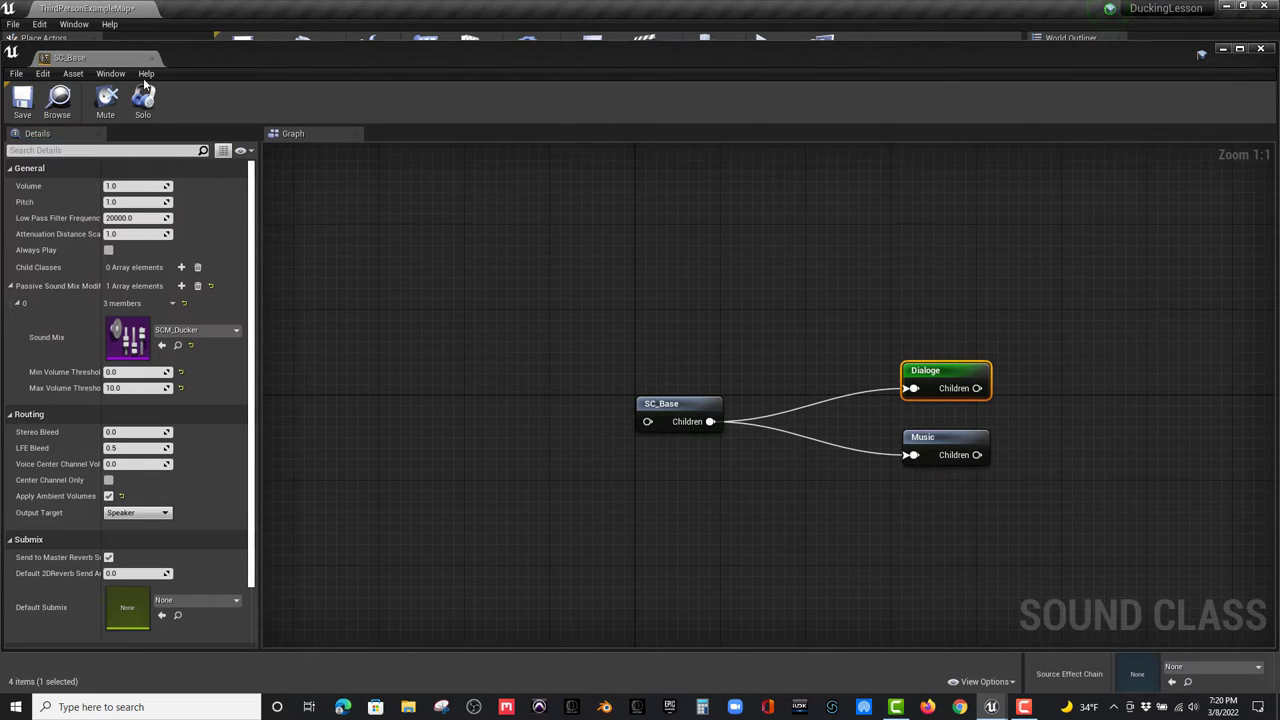
- Open the Music_Loop sound wave from the Audio folder, set its Class to Music, and save
left_click(152, 59)
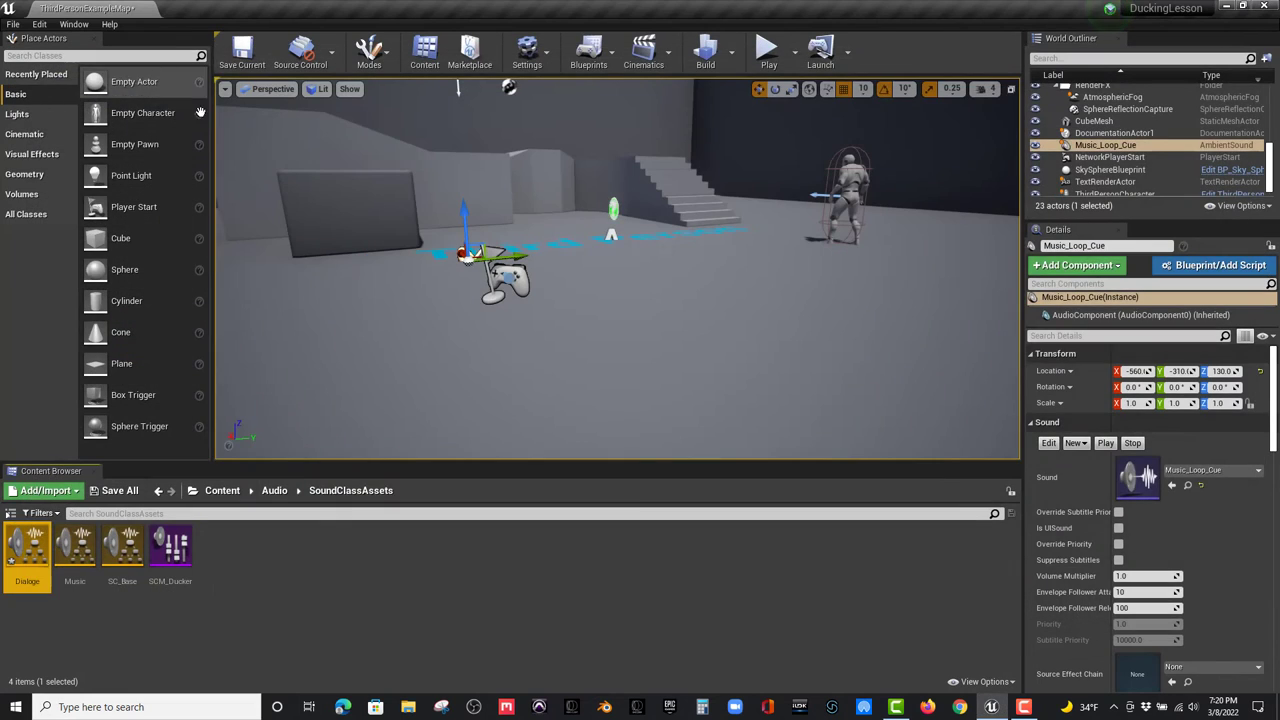
left_click(275, 491)
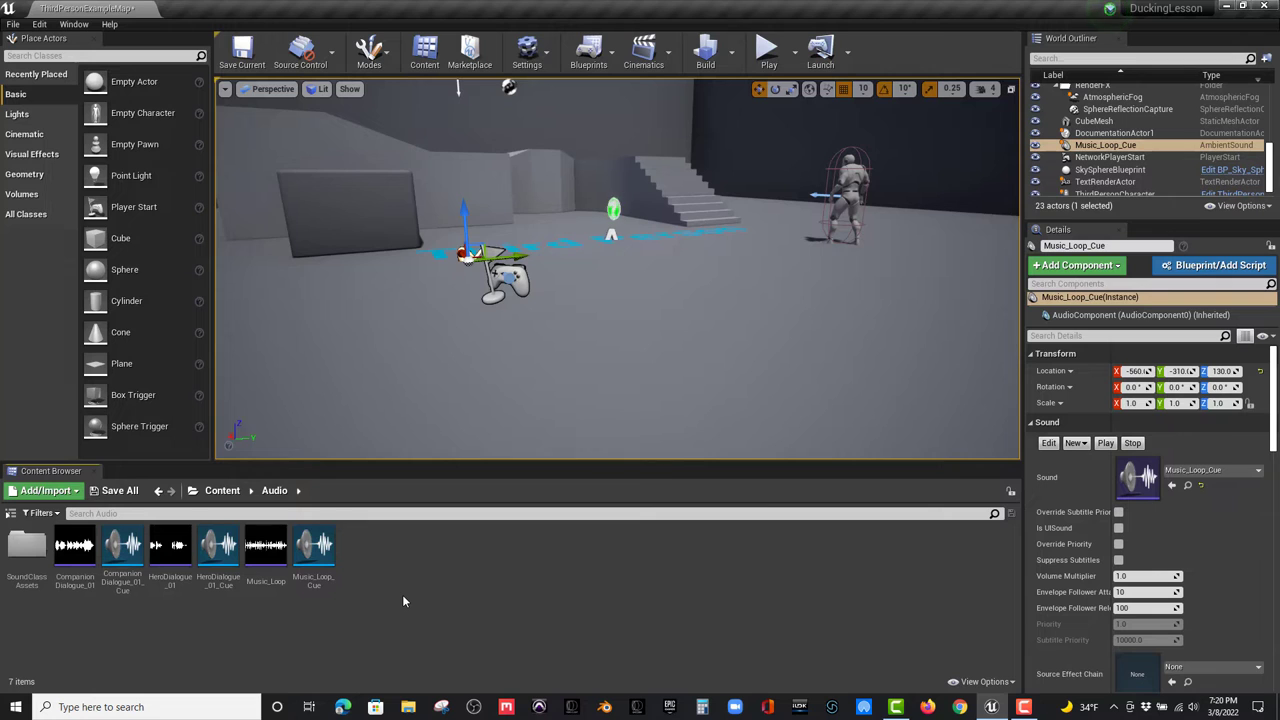
double_click(275, 584)
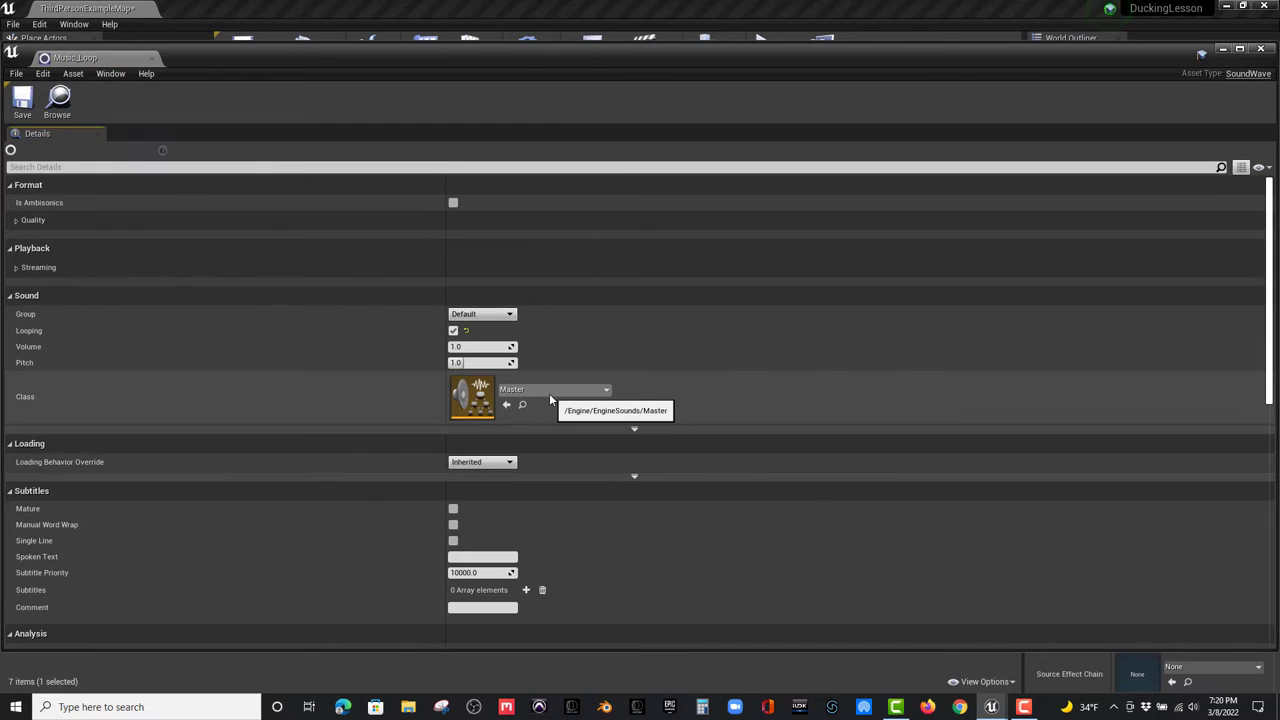
left_click(549, 393)
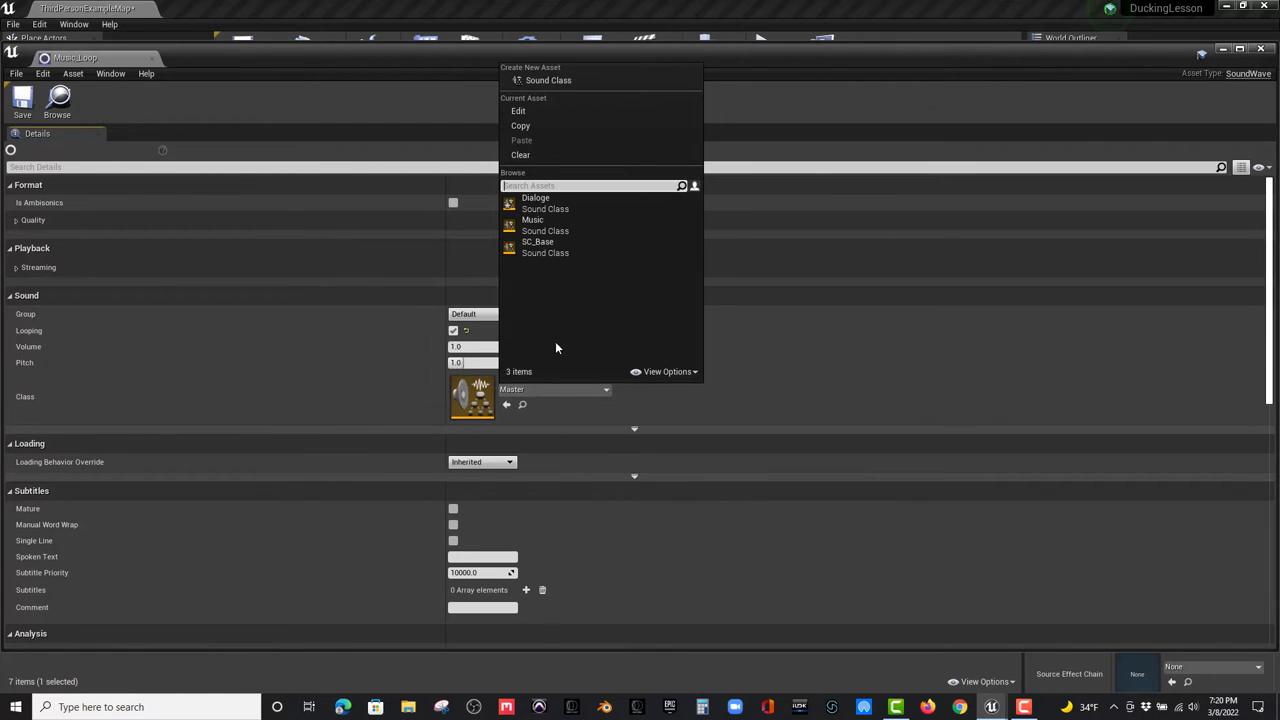
left_click(569, 225)
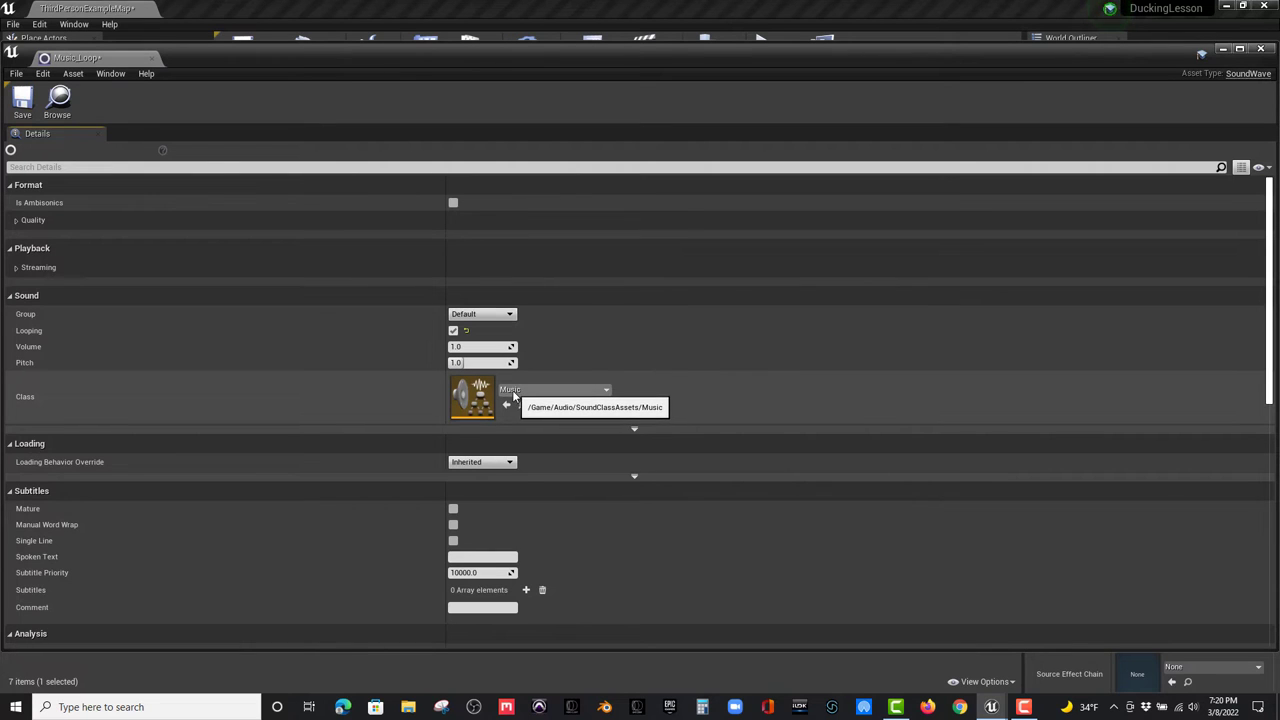
left_click(22, 100)
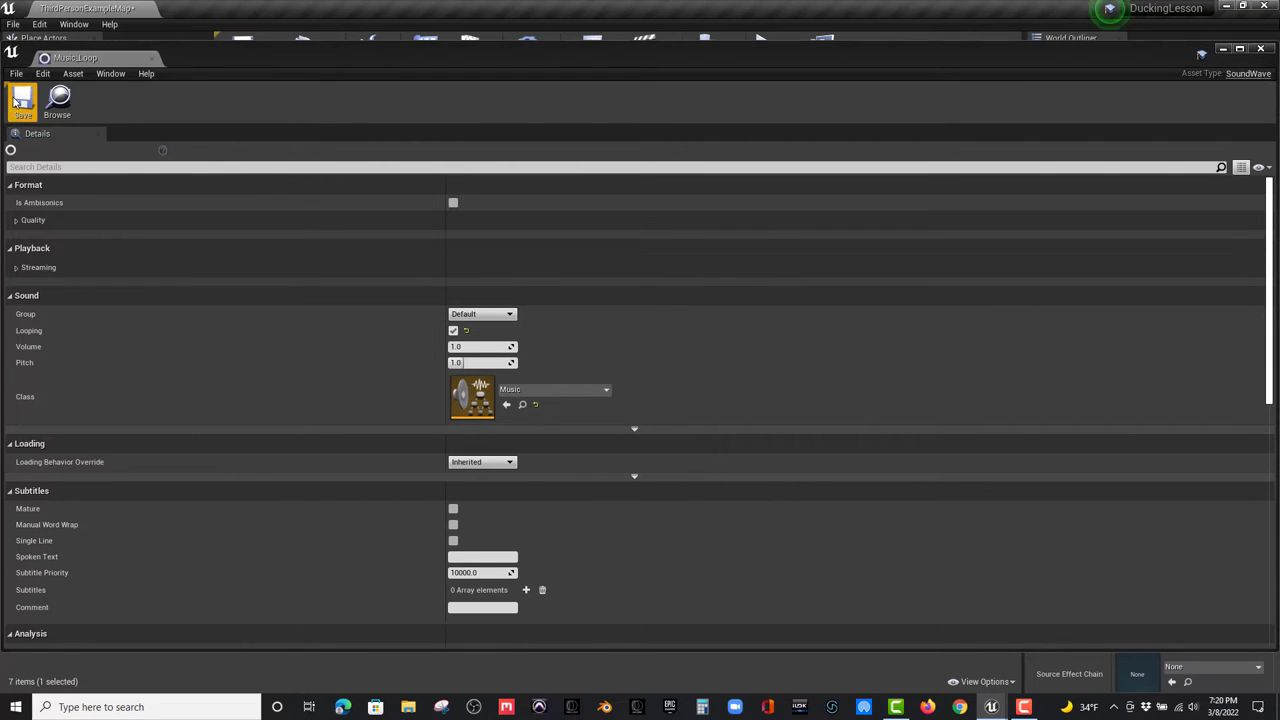
left_click(151, 59)
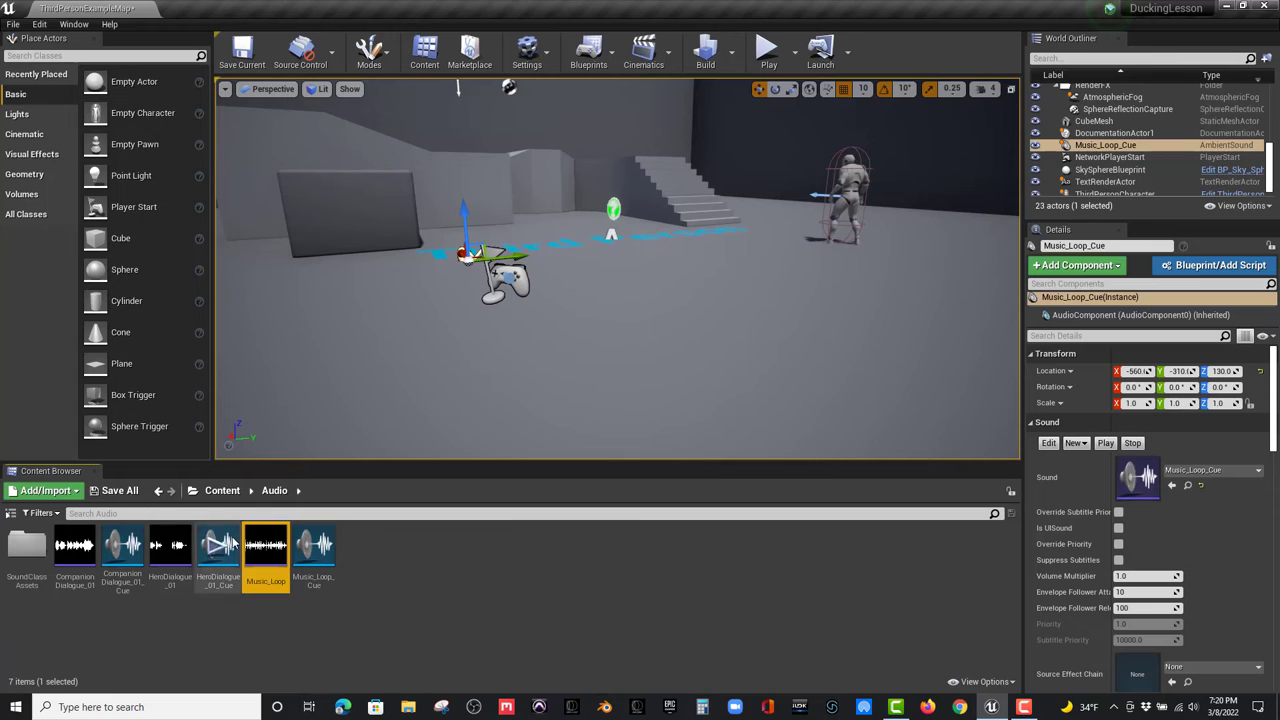
left_click(318, 587)
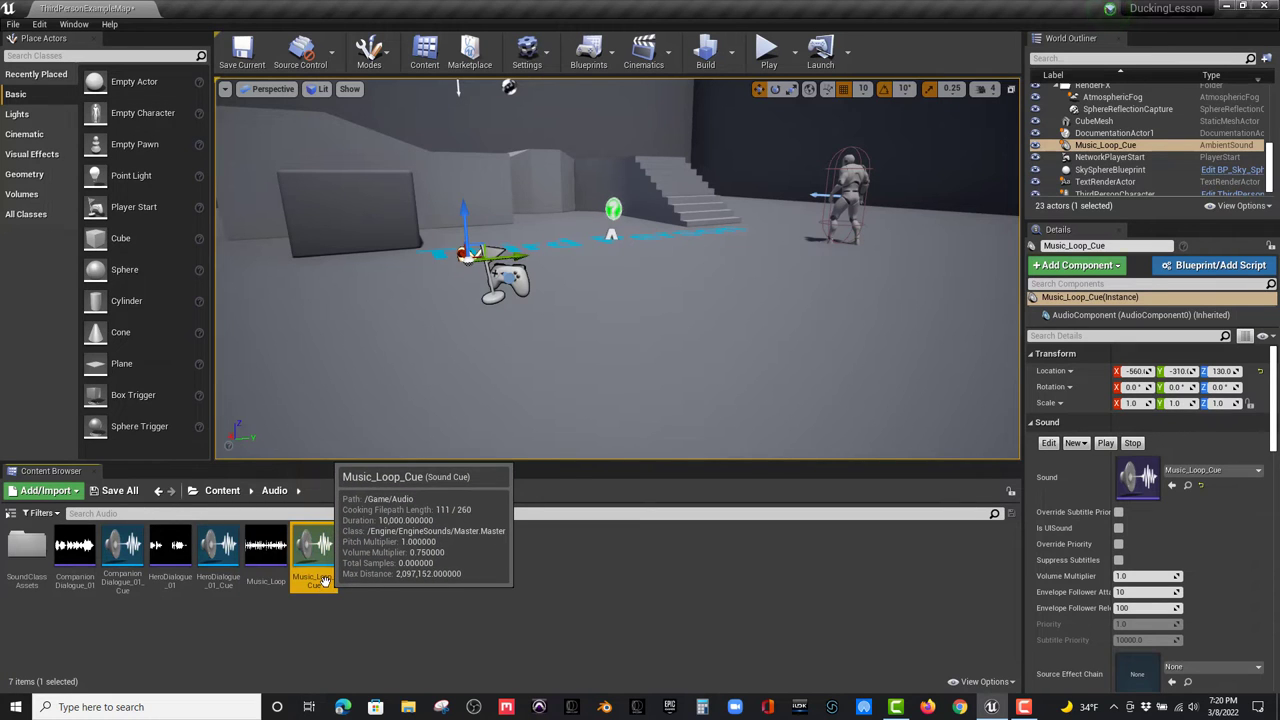
- Set the Music_Loop_Cue sound cue's Class to Music and save it
double_click(320, 580)
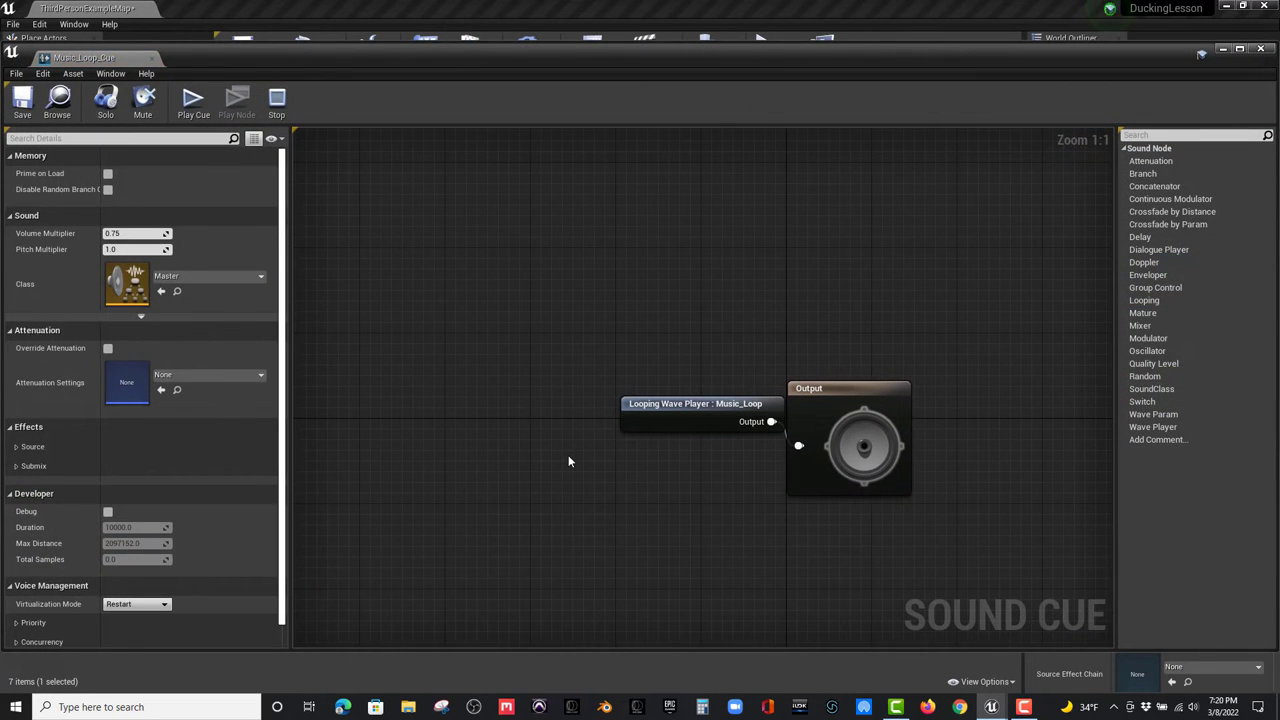
left_click(225, 277)
left_click(188, 442)
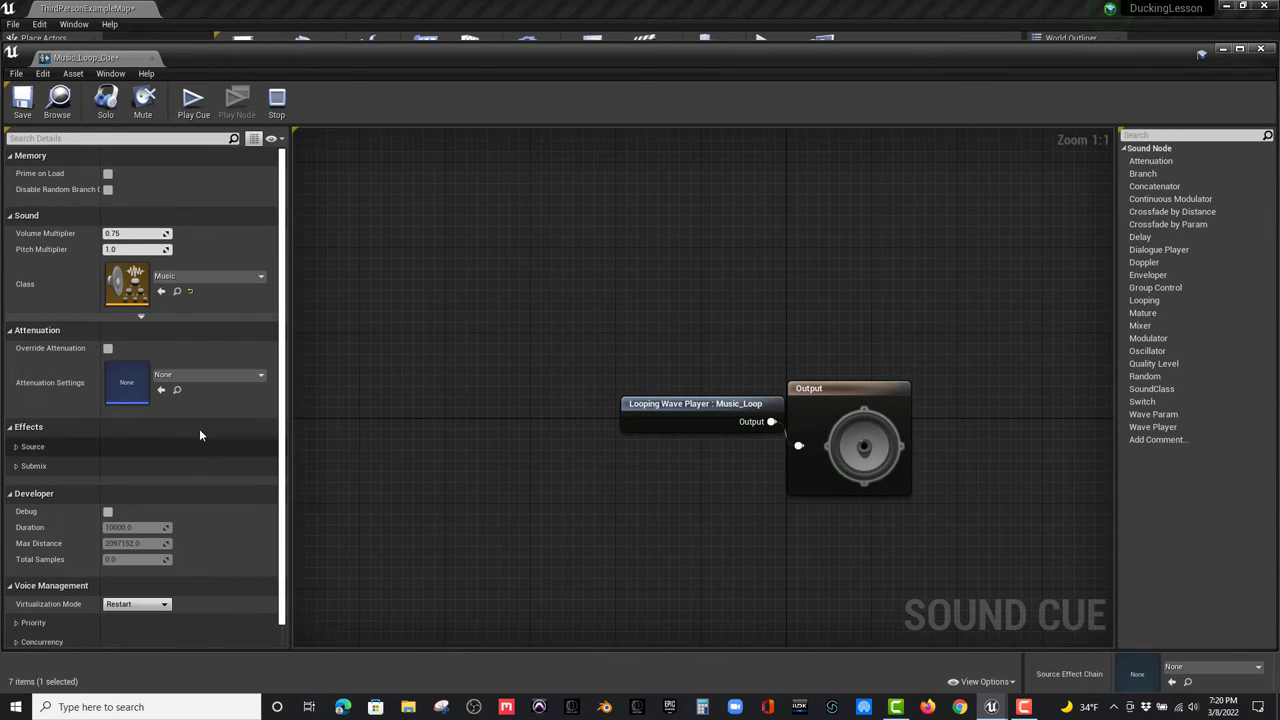
left_click(23, 112)
left_click(147, 57)
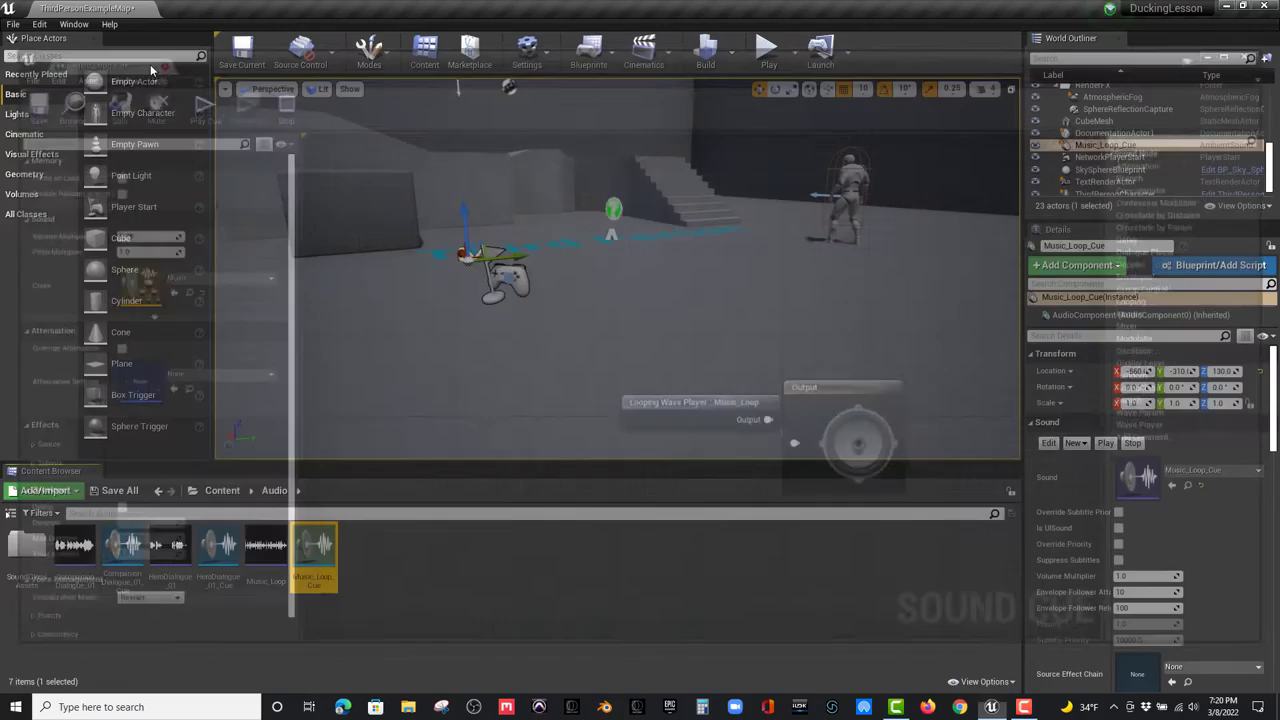
left_click(276, 578)
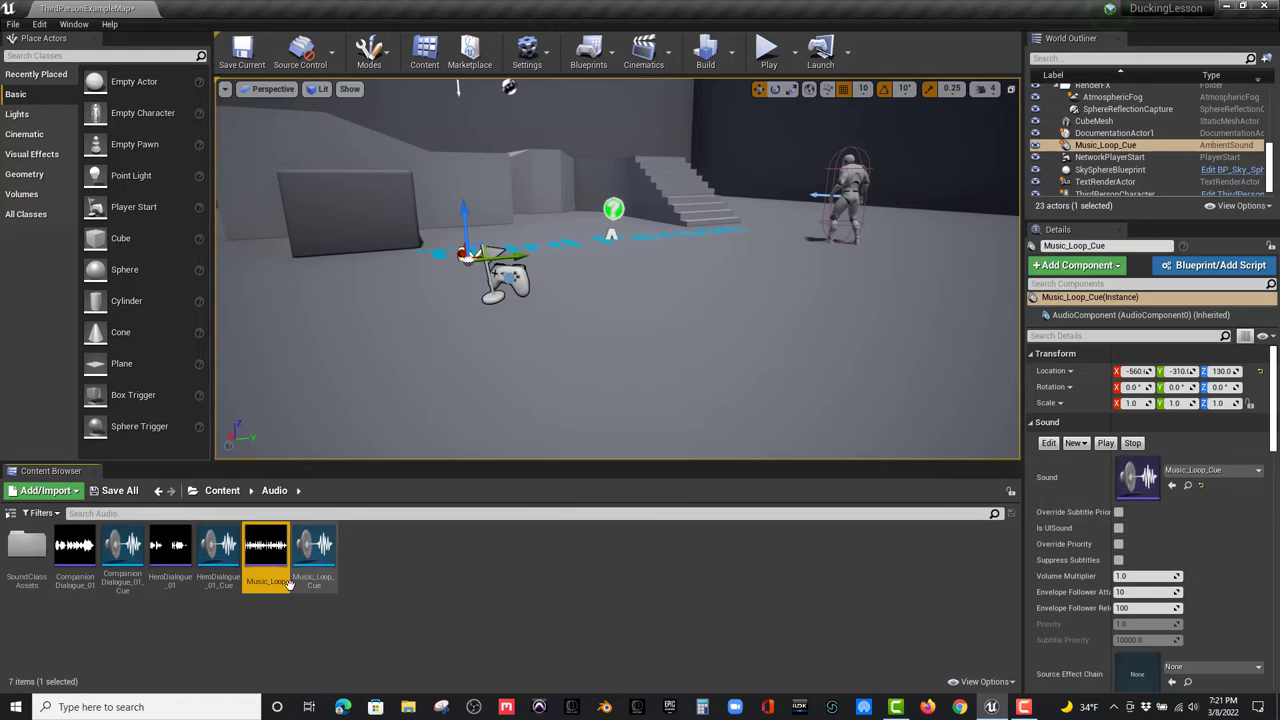
- Set the HeroDialogue_01 sound wave's Class to Dialoge
double_click(172, 587)
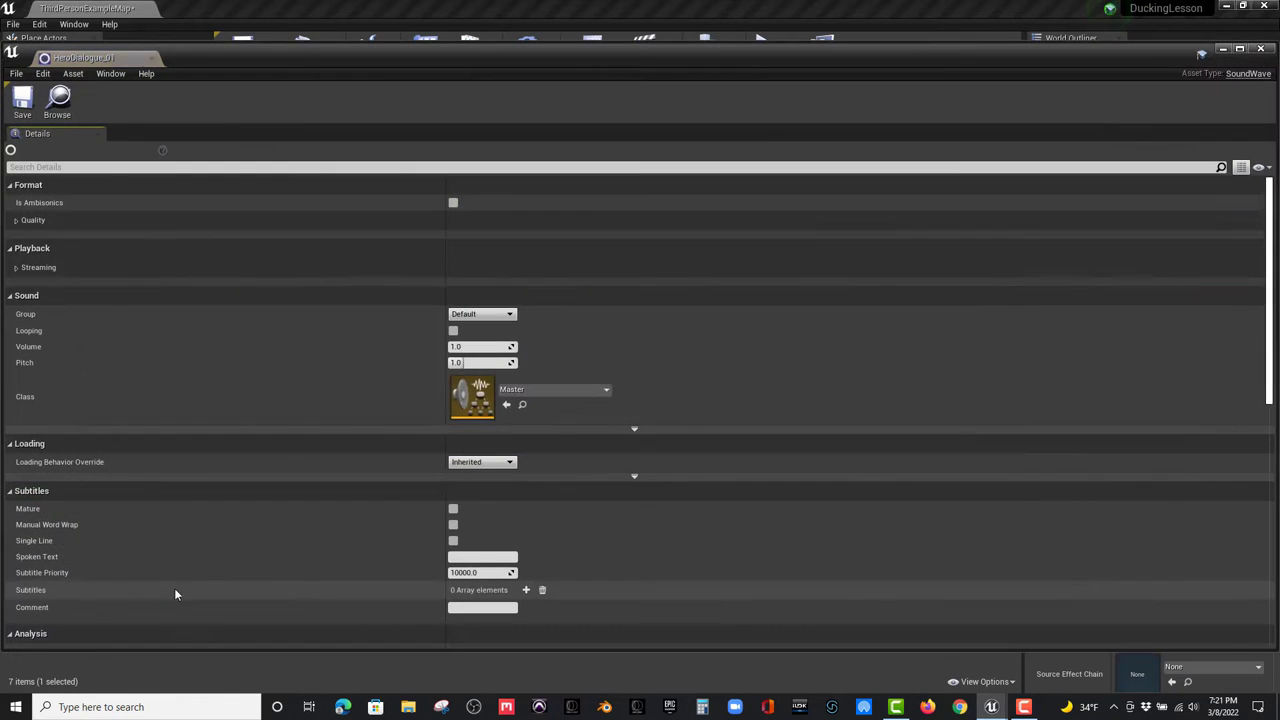
left_click(519, 391)
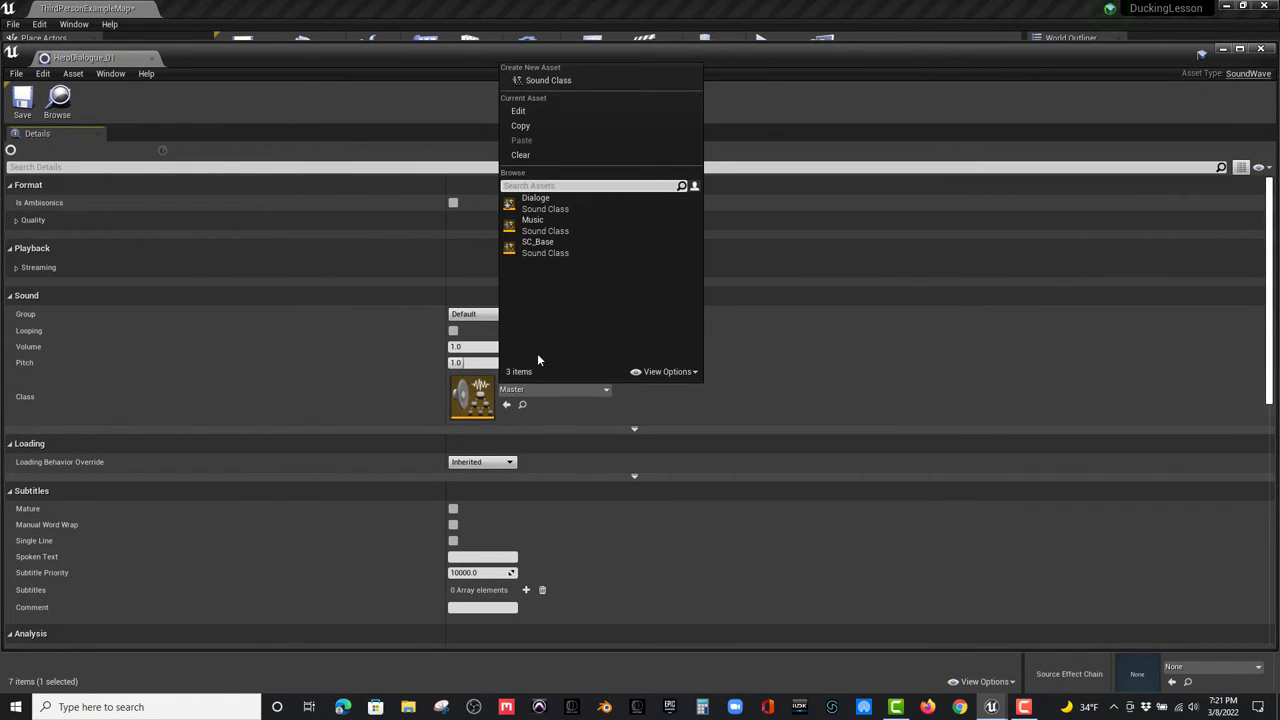
left_click(560, 203)
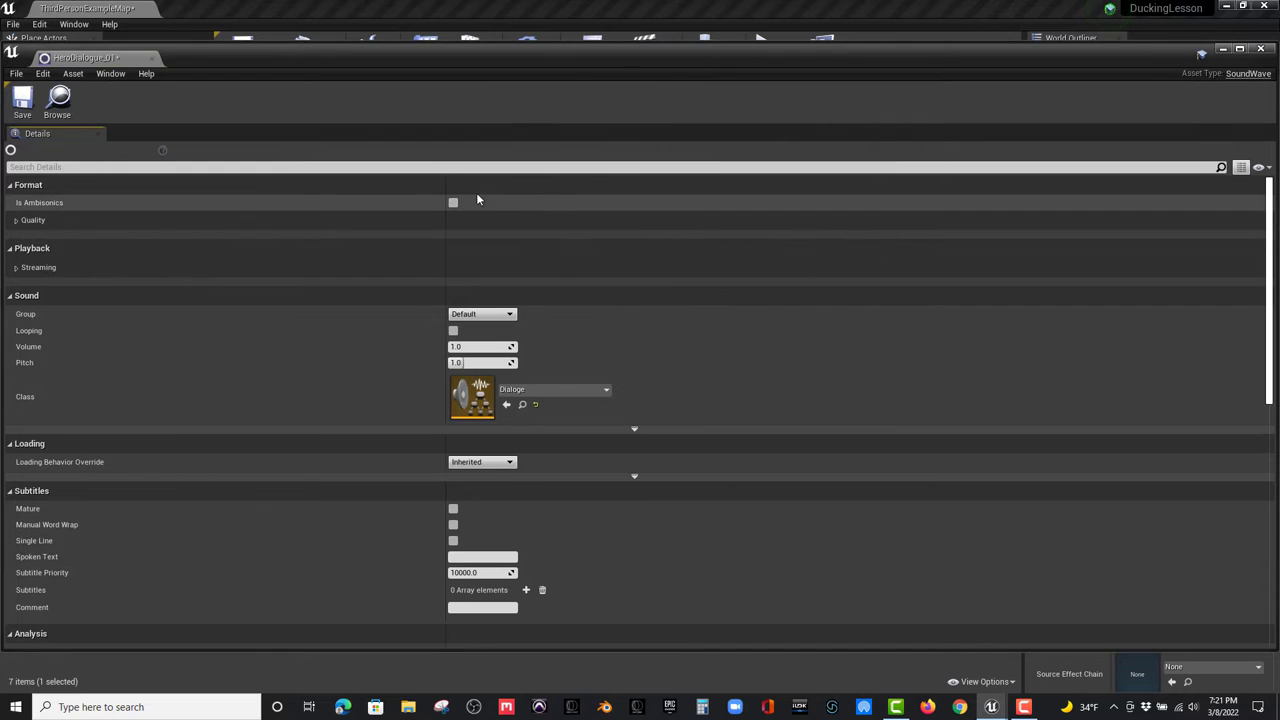
left_click(151, 58)
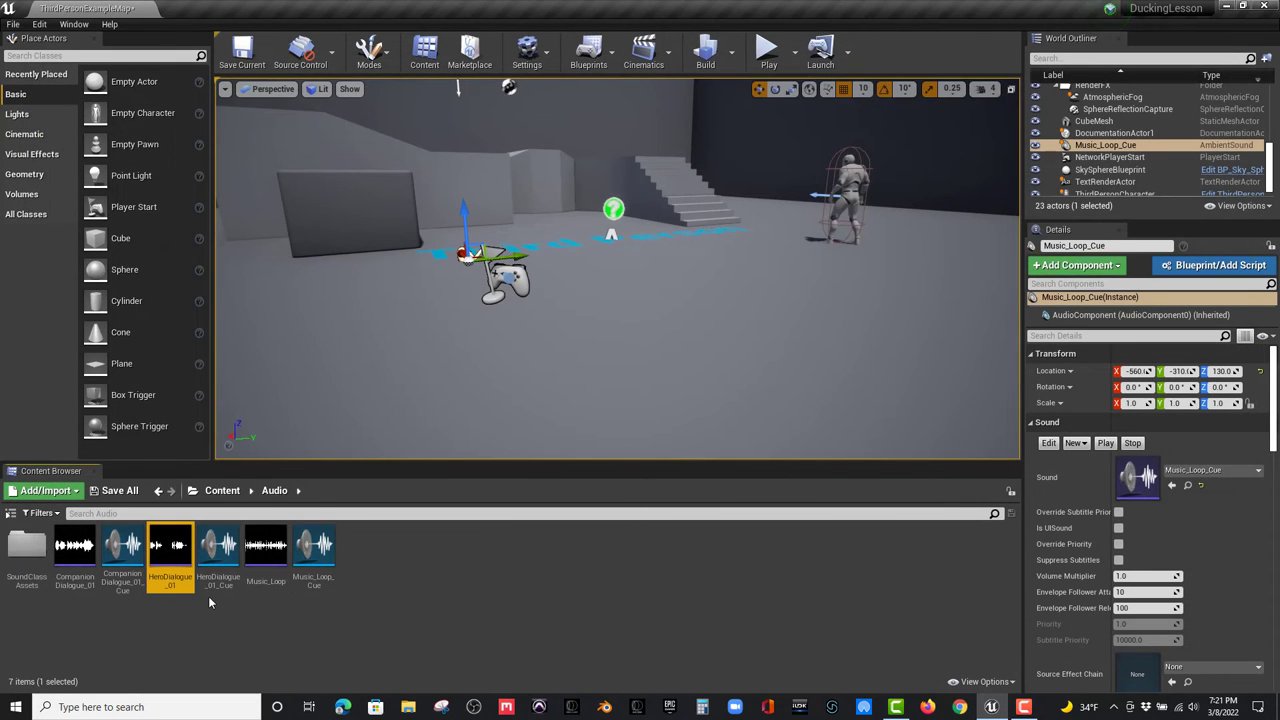
- Set the HeroDialogue_01_Cue sound cue's Class to Dialoge and save it
double_click(218, 560)
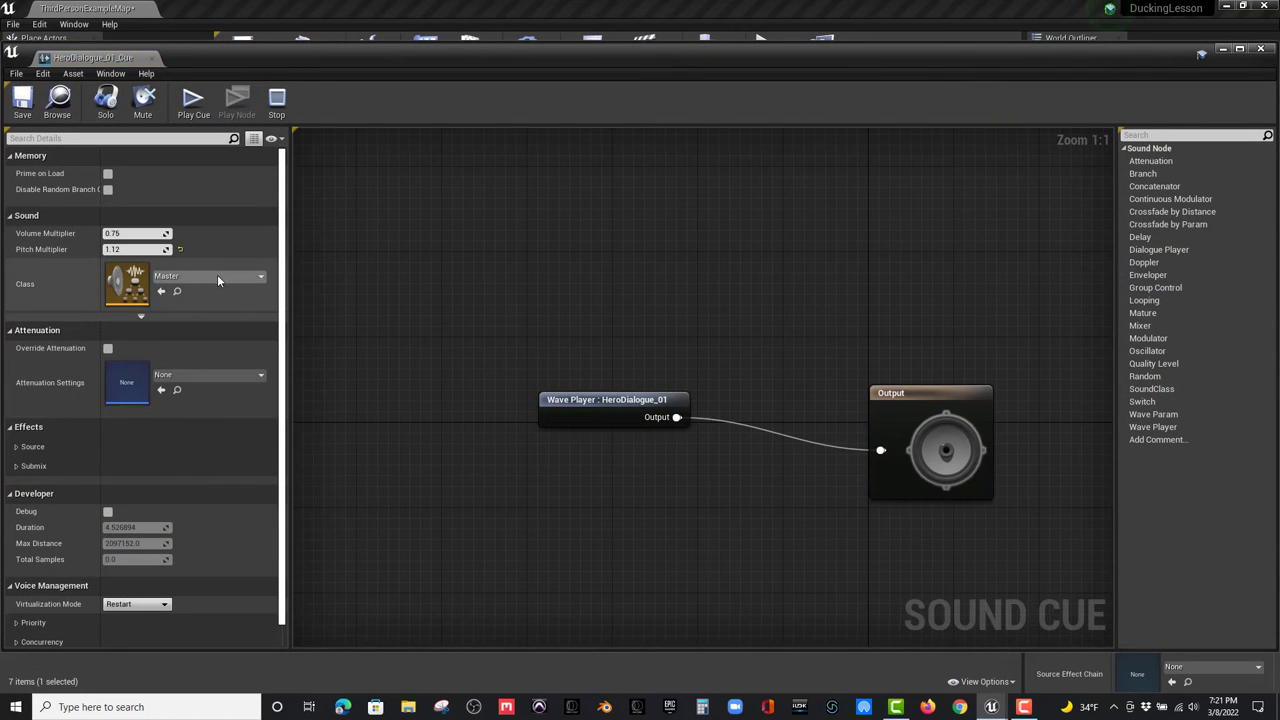
left_click(217, 277)
left_click(208, 424)
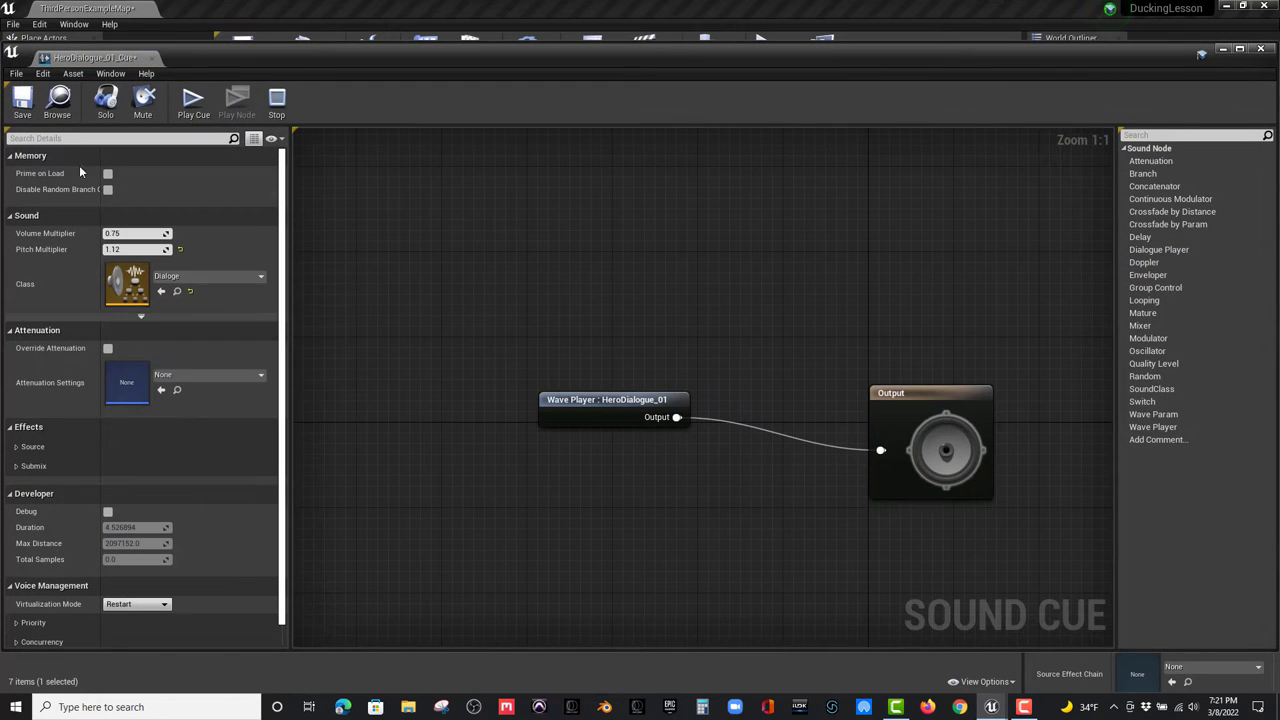
left_click(23, 100)
left_click(151, 58)
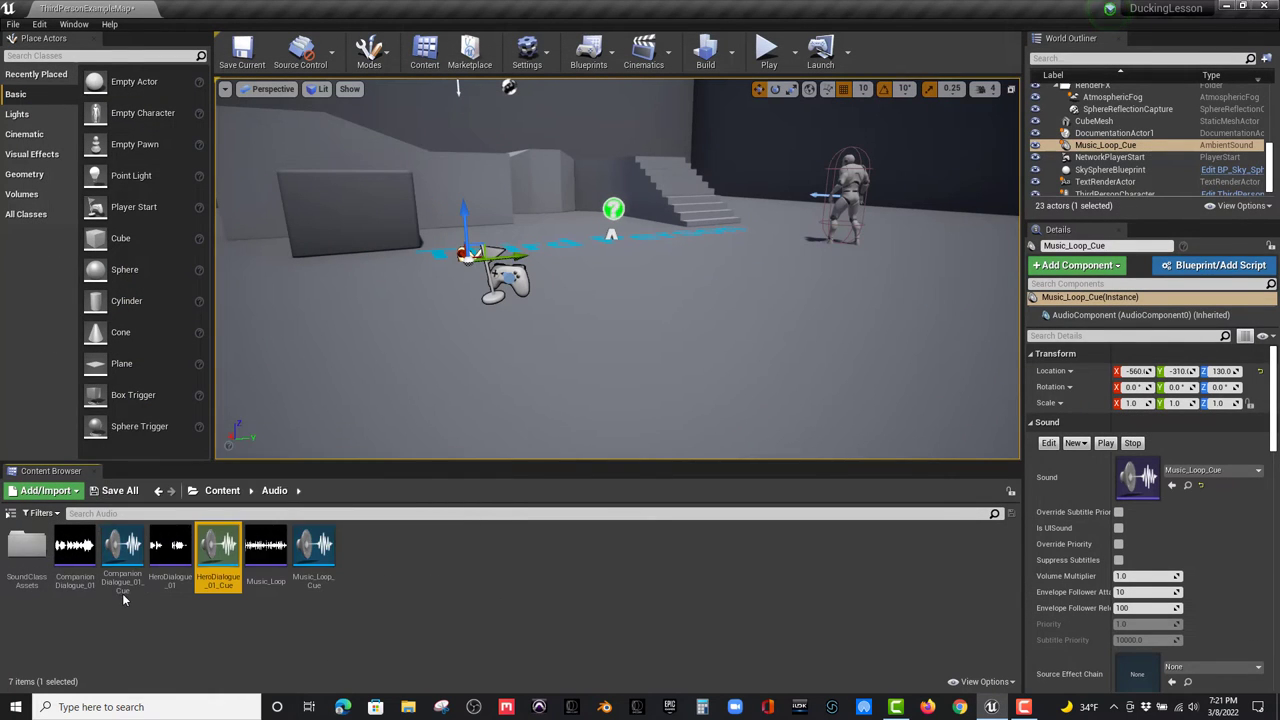
- Set the CompanionDialogue_01 sound wave's Class to Dialoge and save it
double_click(73, 584)
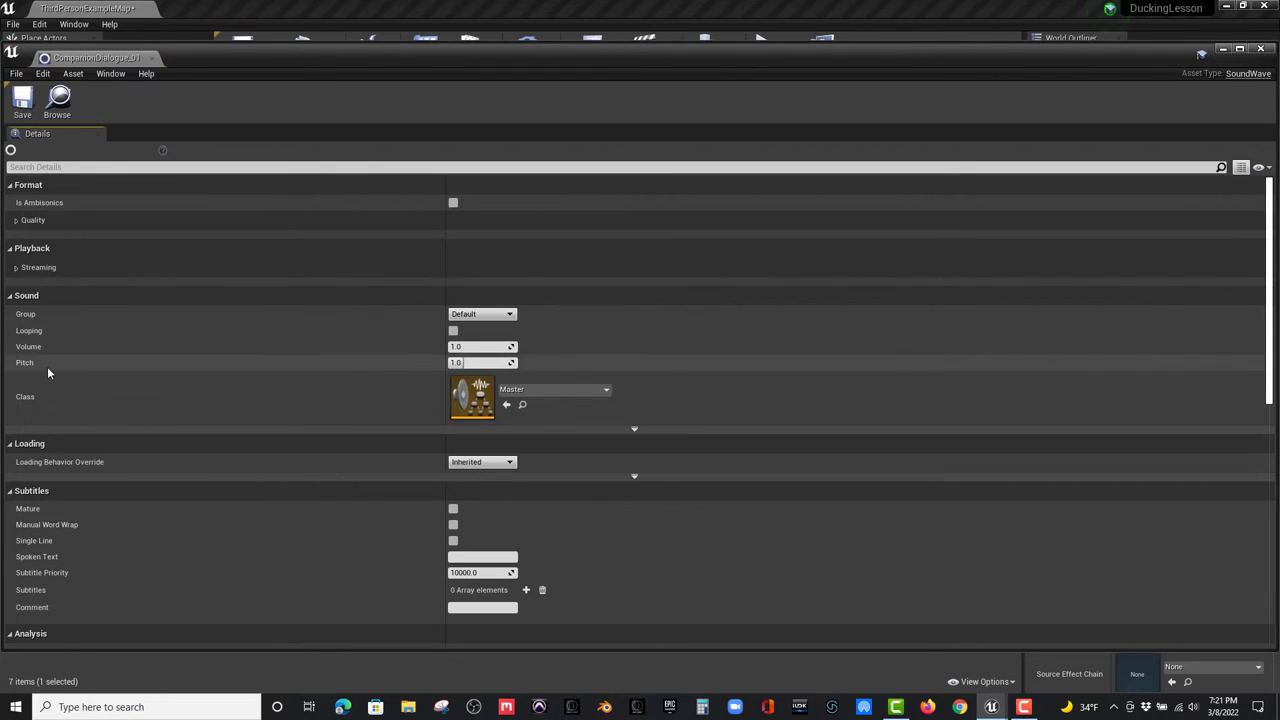
left_click(548, 390)
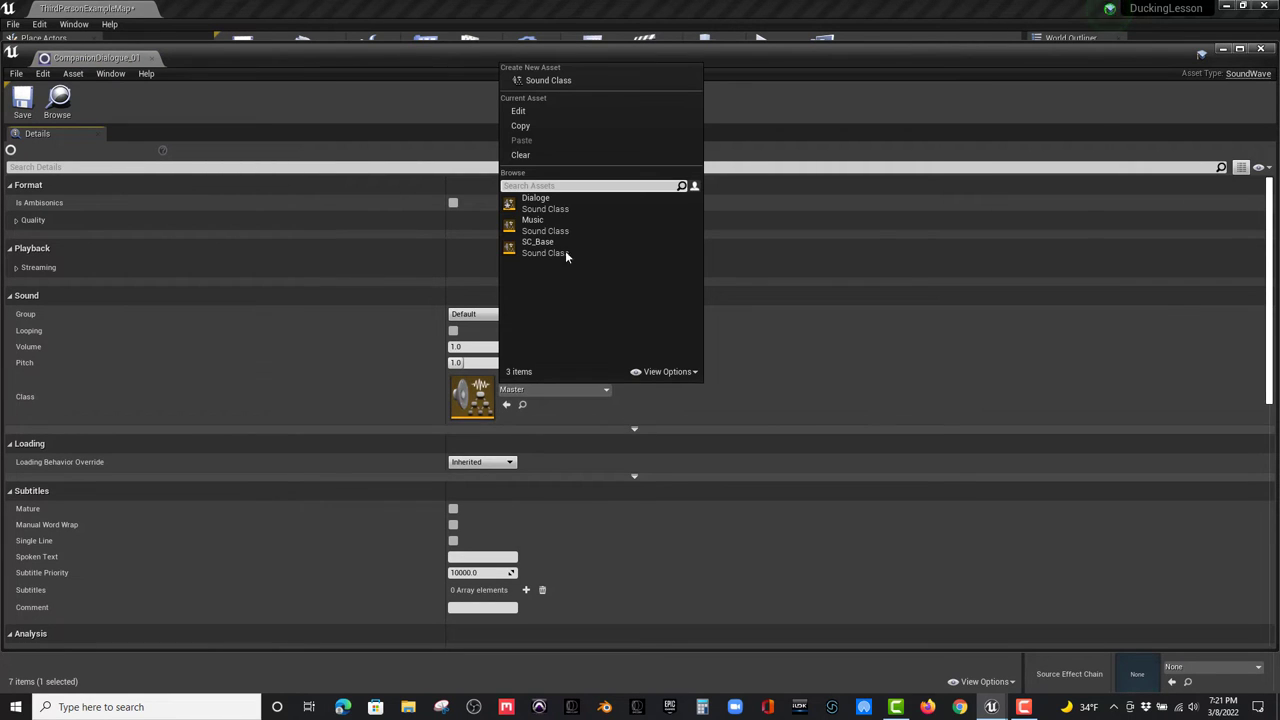
left_click(565, 208)
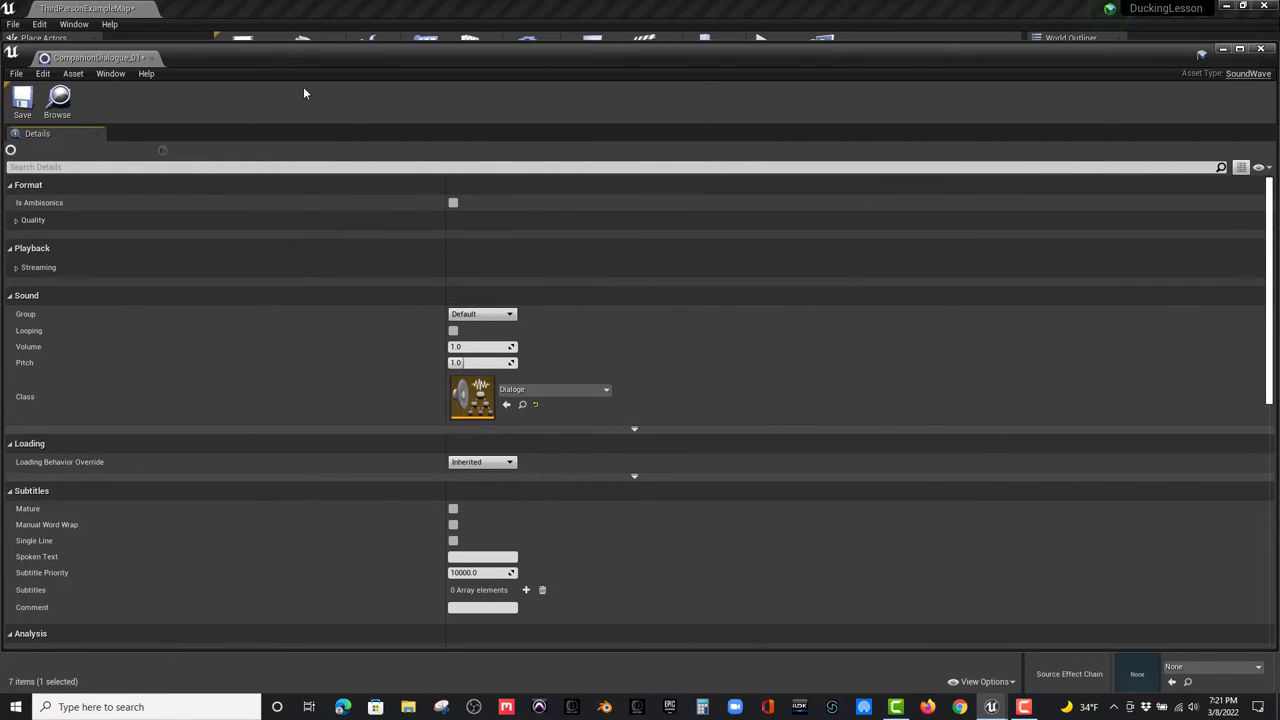
left_click(23, 100)
left_click(151, 58)
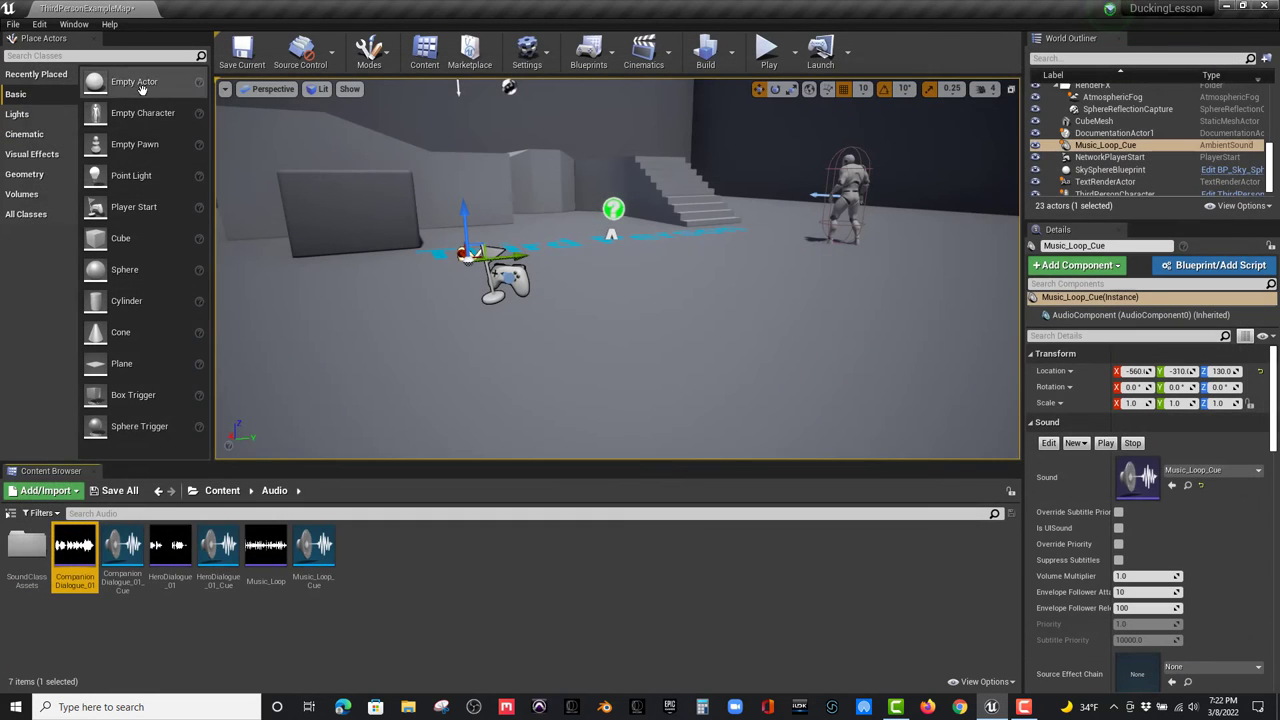
- Set the CompanionDialogue_01_Cue sound cue's Class to Dialoge and save it
double_click(85, 558)
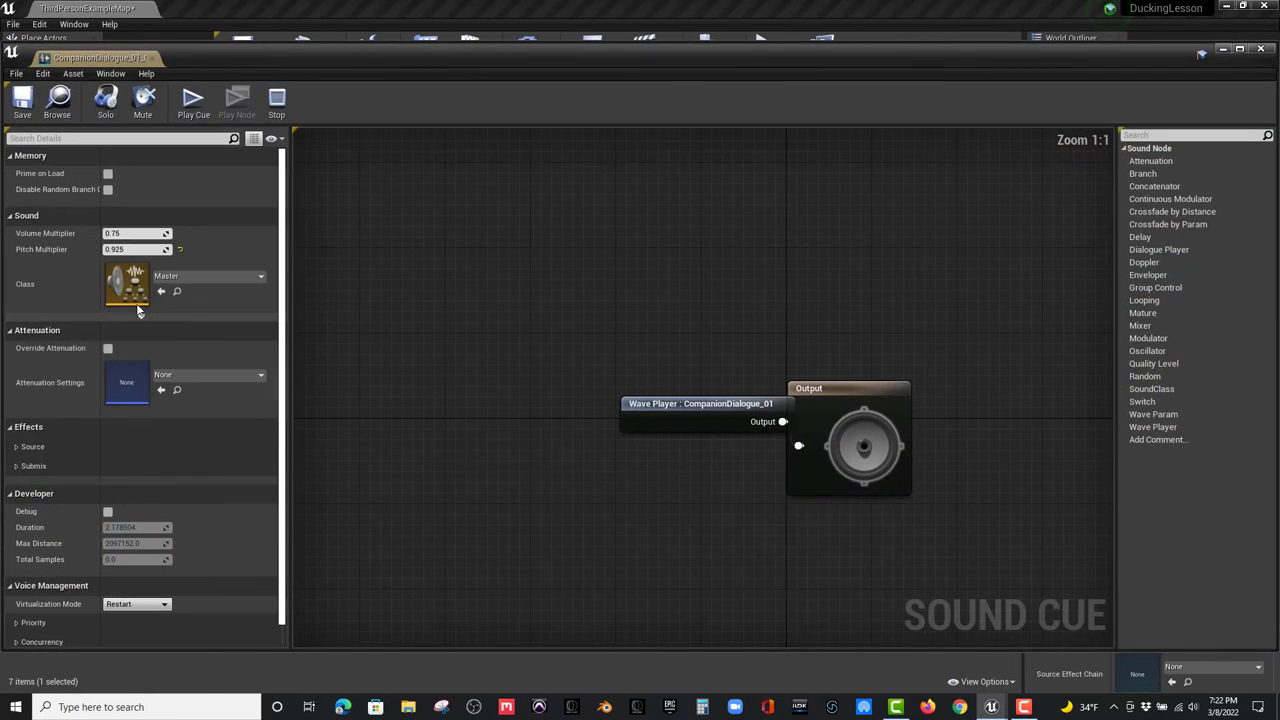
left_click(205, 276)
left_click(216, 422)
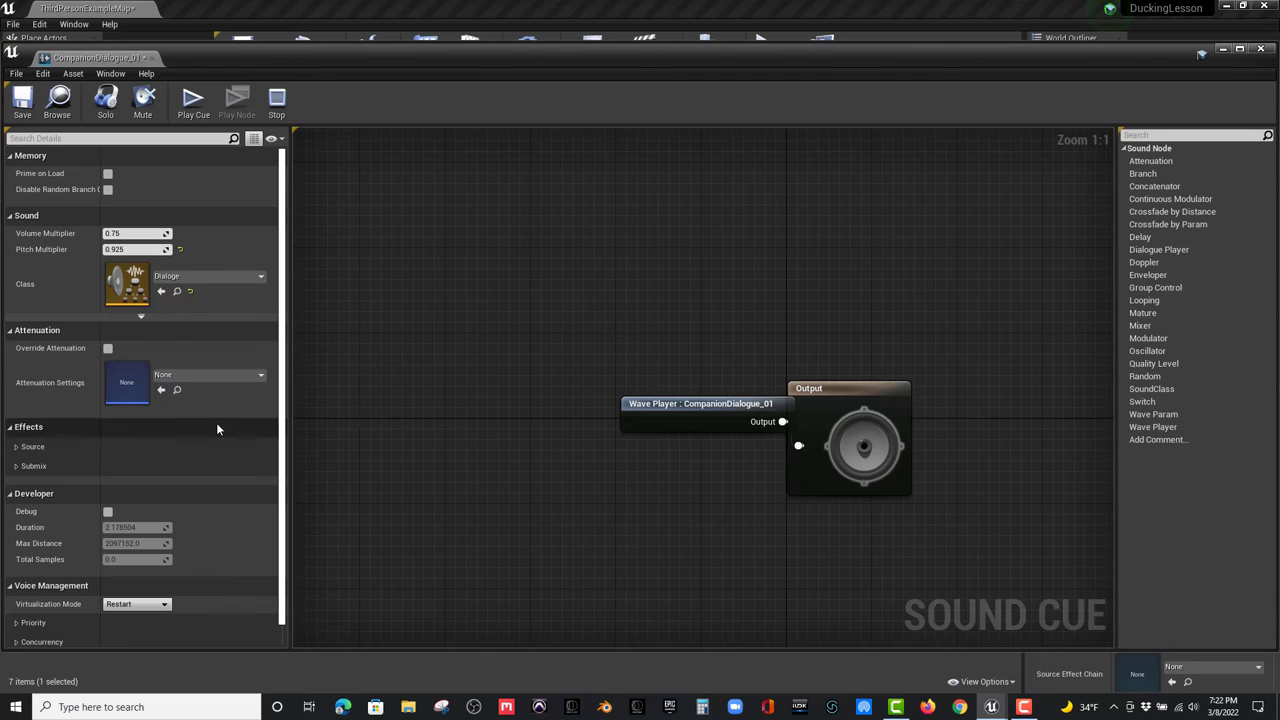
left_click(22, 100)
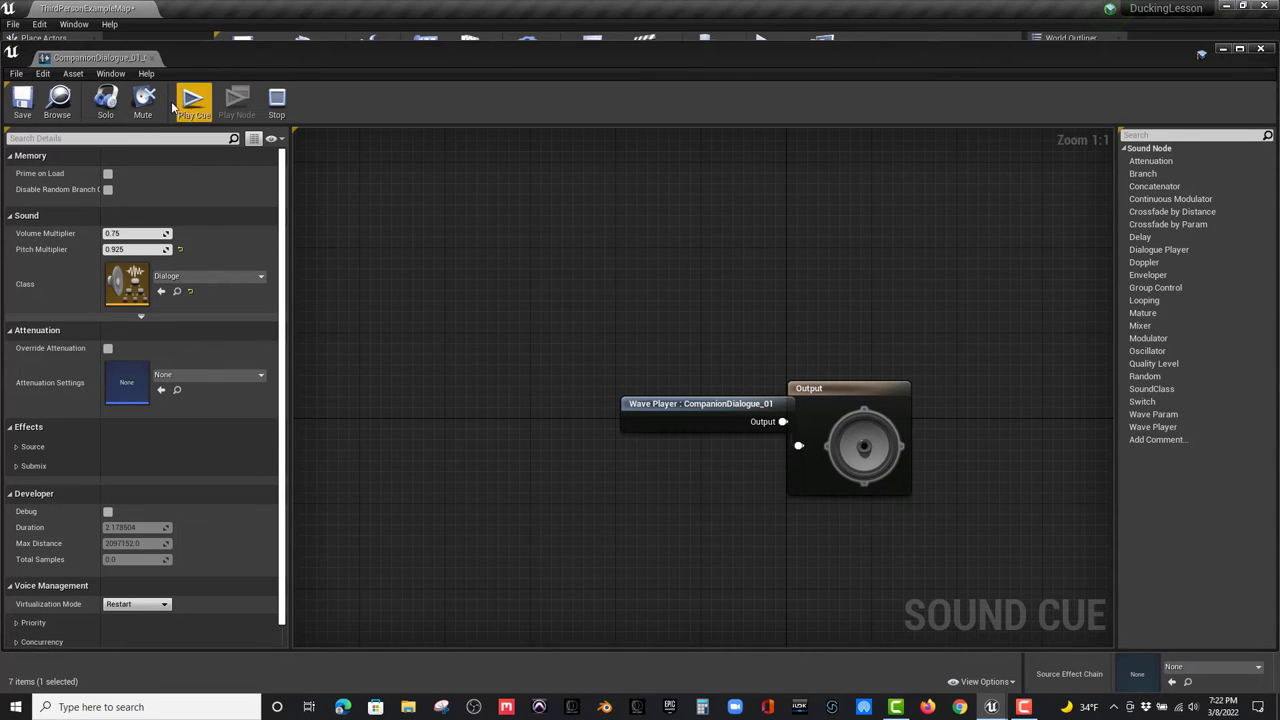
left_click(148, 58)
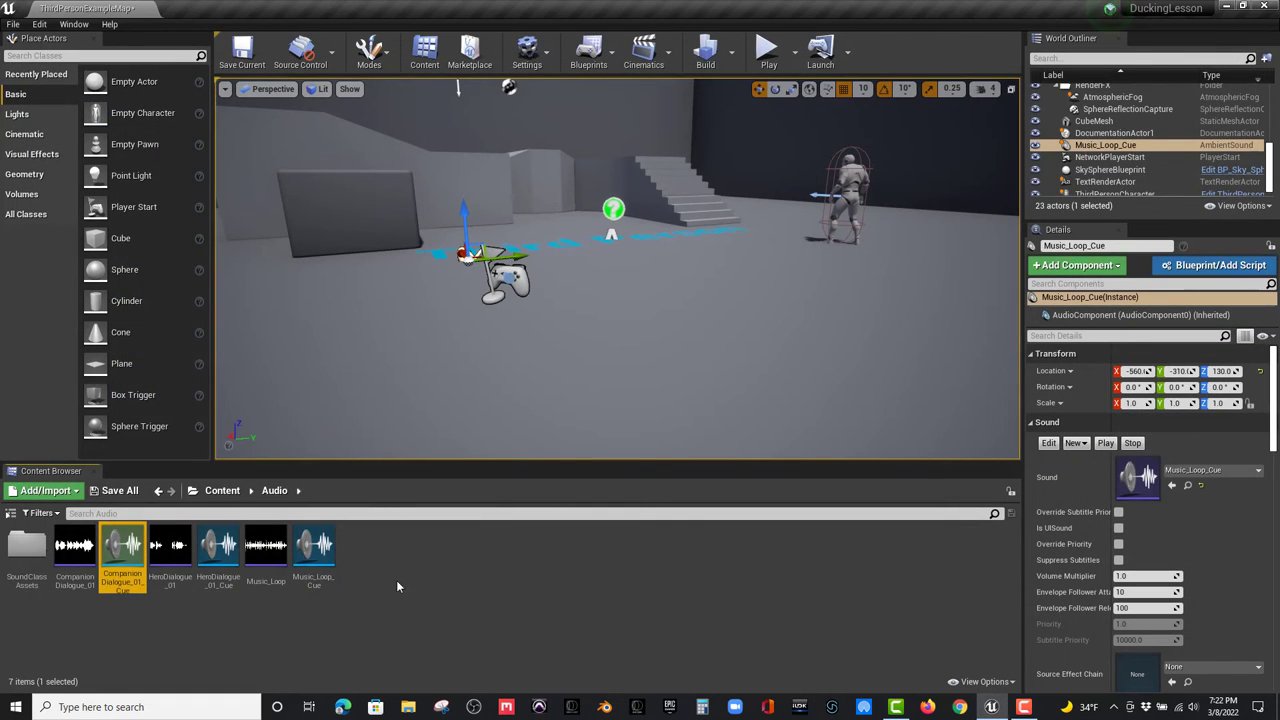
- Duplicate ThirdPersonCharacter in the ThirdPersonBP Blueprints folder and name the copy AI_BP
left_click(222, 490)
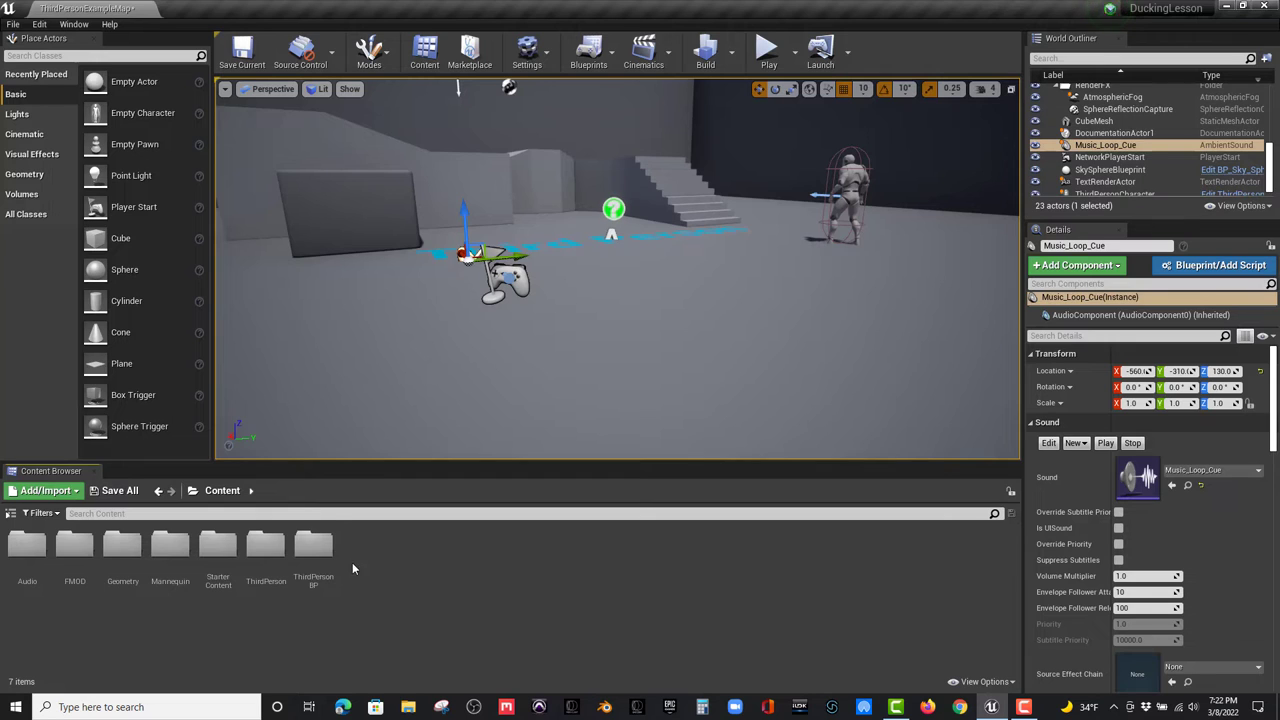
double_click(313, 550)
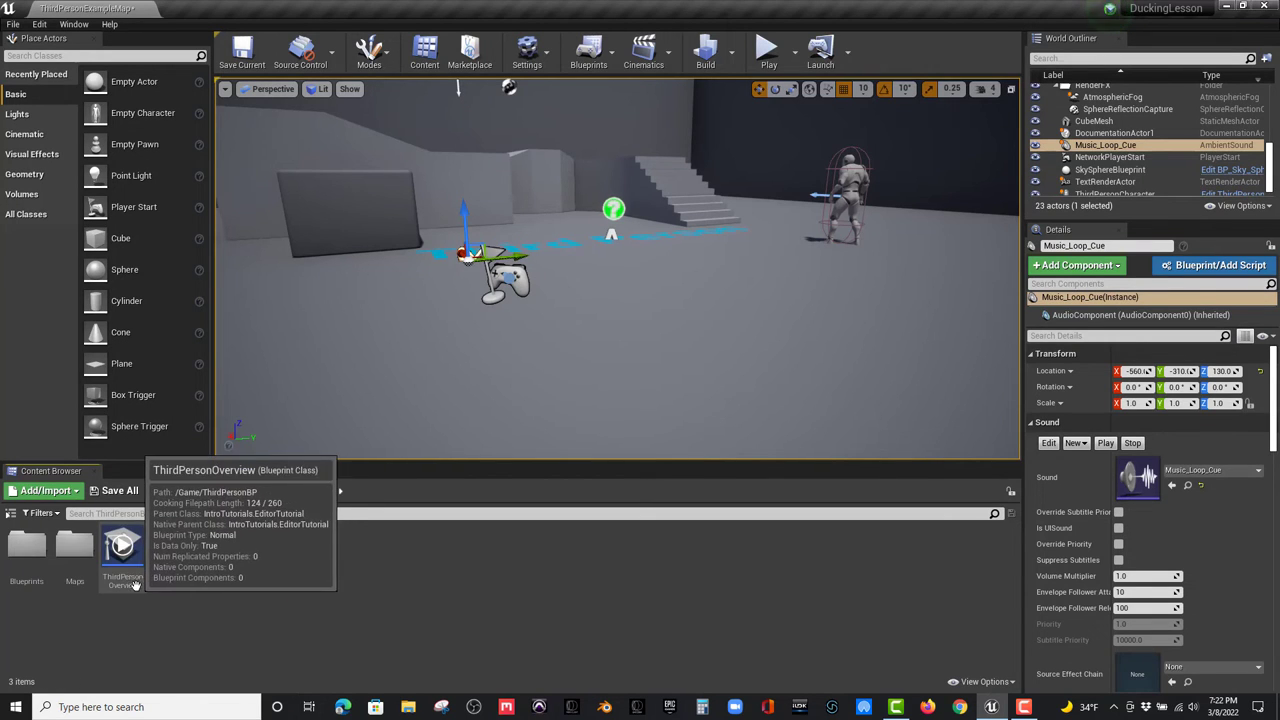
double_click(26, 545)
left_click(27, 550)
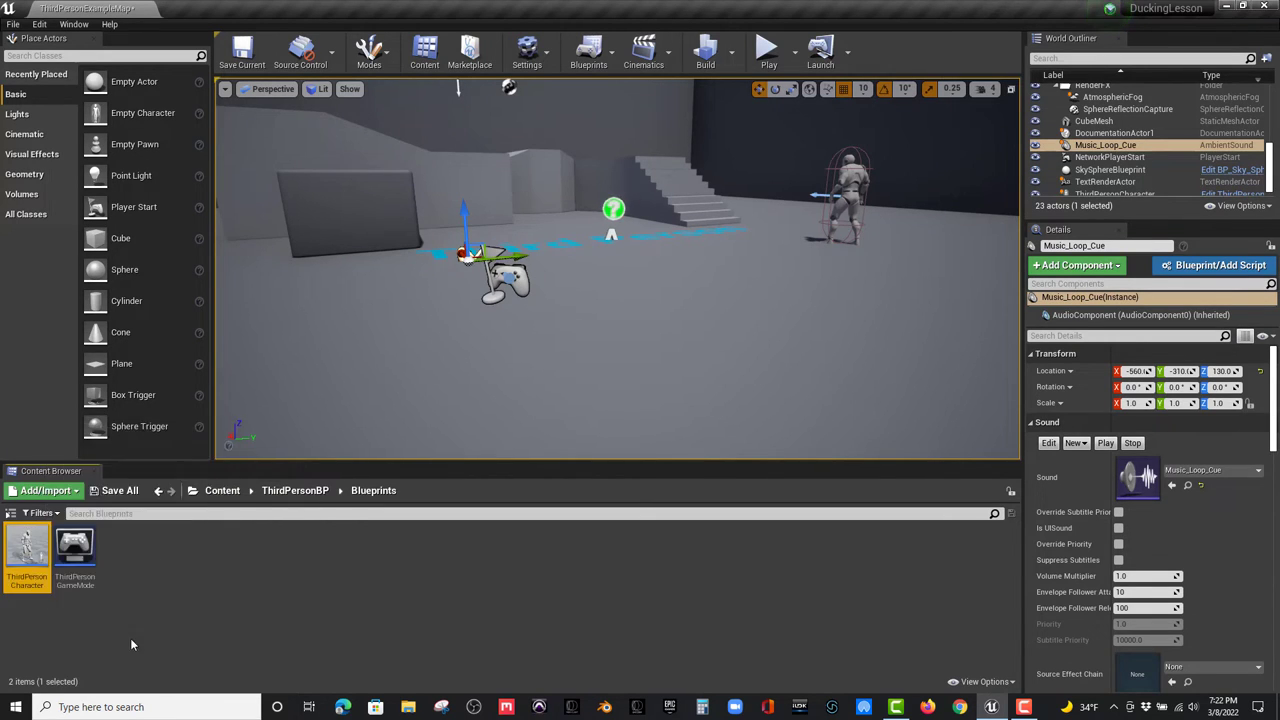
right_click(31, 580)
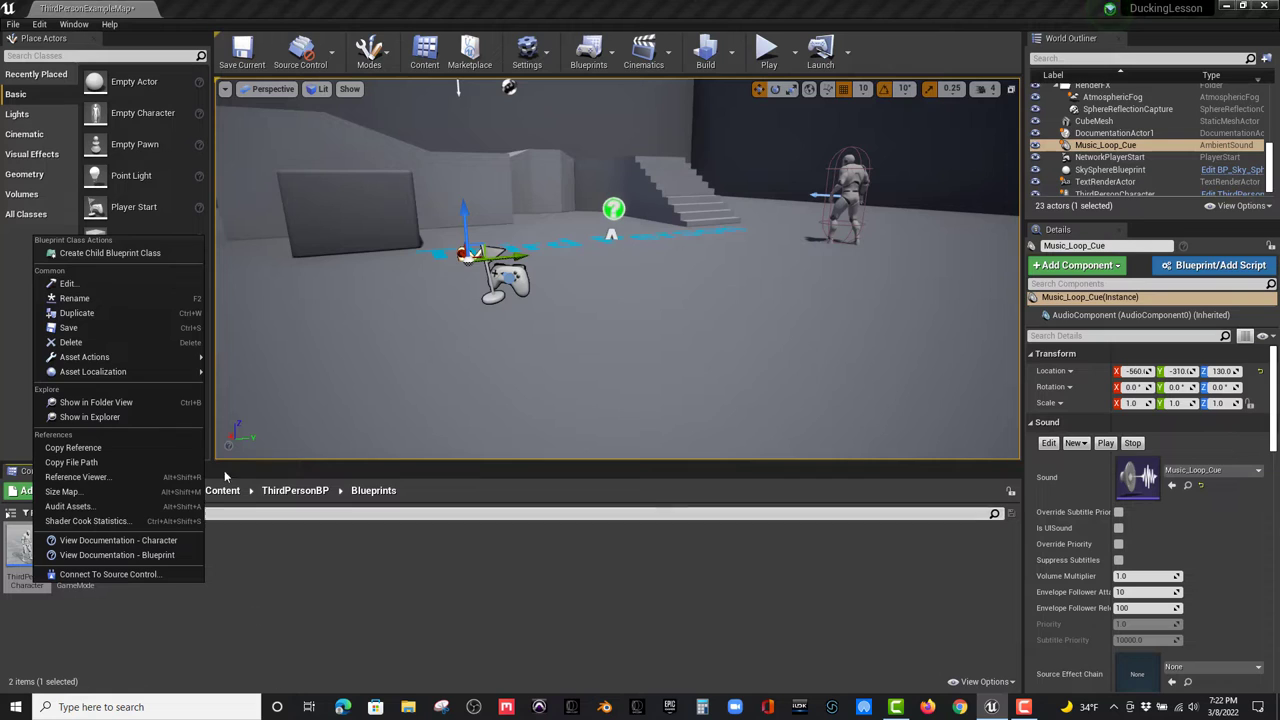
left_click(190, 313)
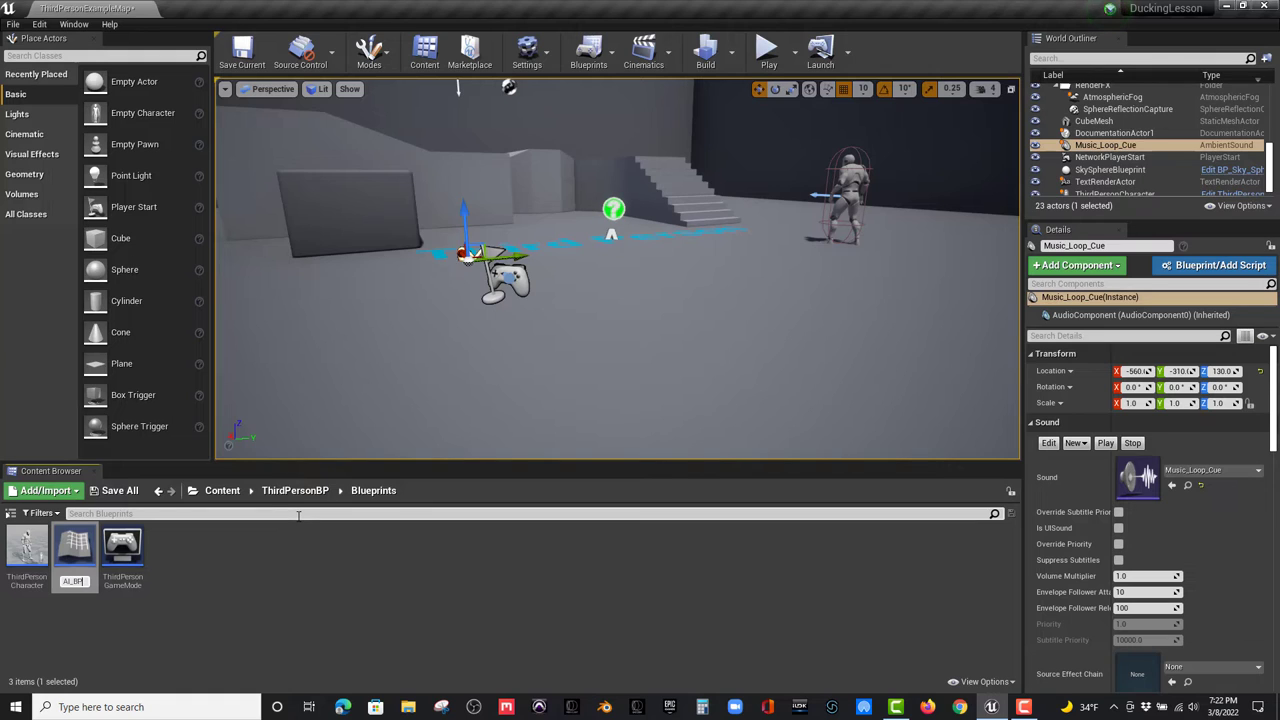
key("Return")
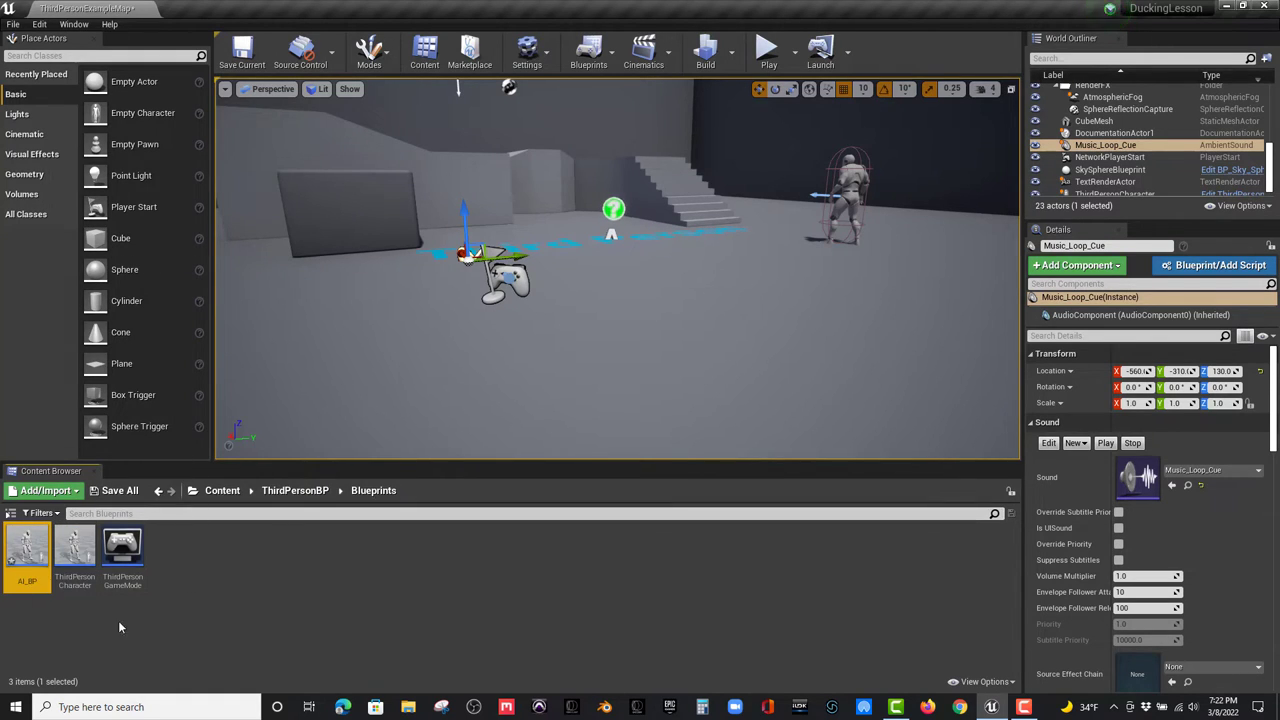
- Open AI_BP in the Viewport tab and select its character mesh
double_click(18, 584)
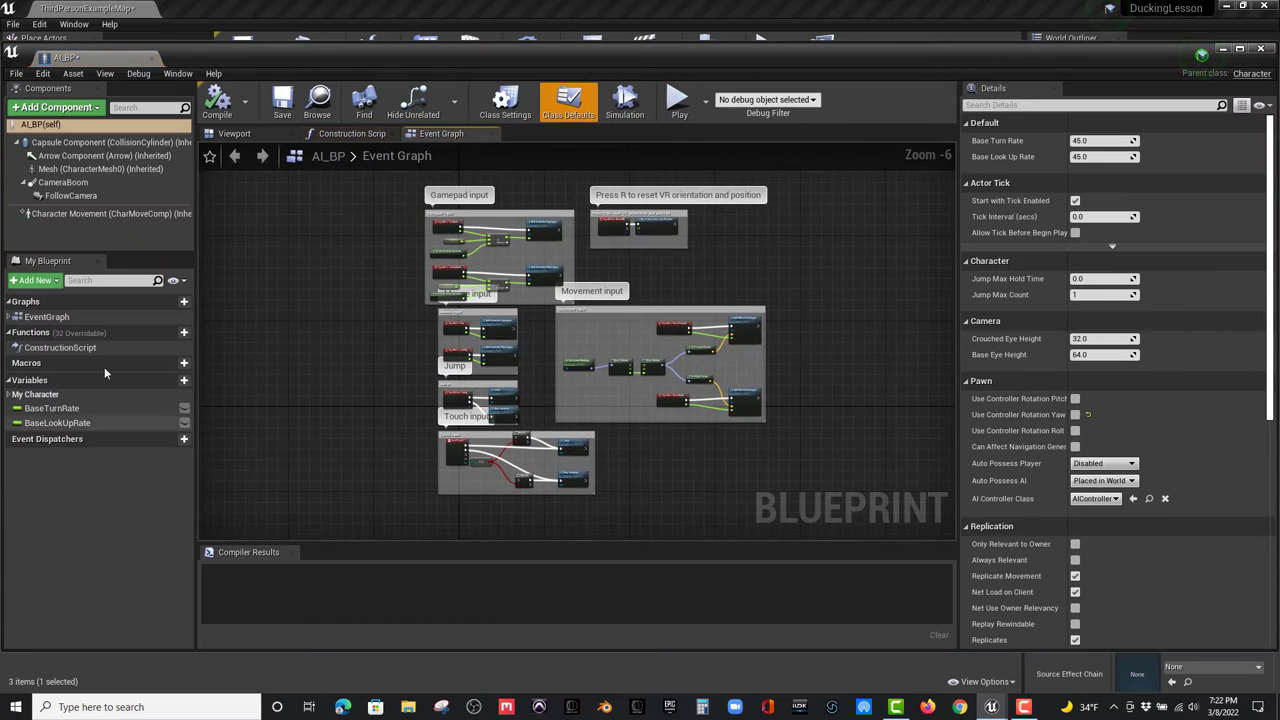
left_click(283, 133)
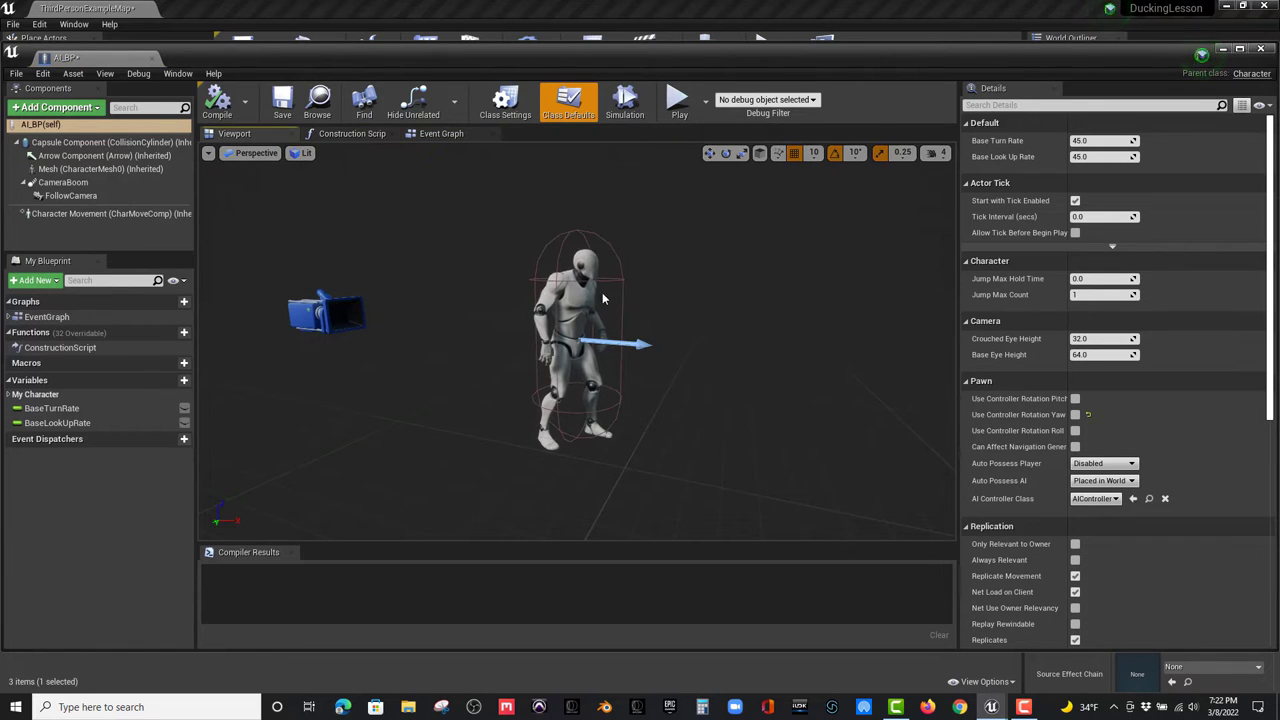
left_click(553, 366)
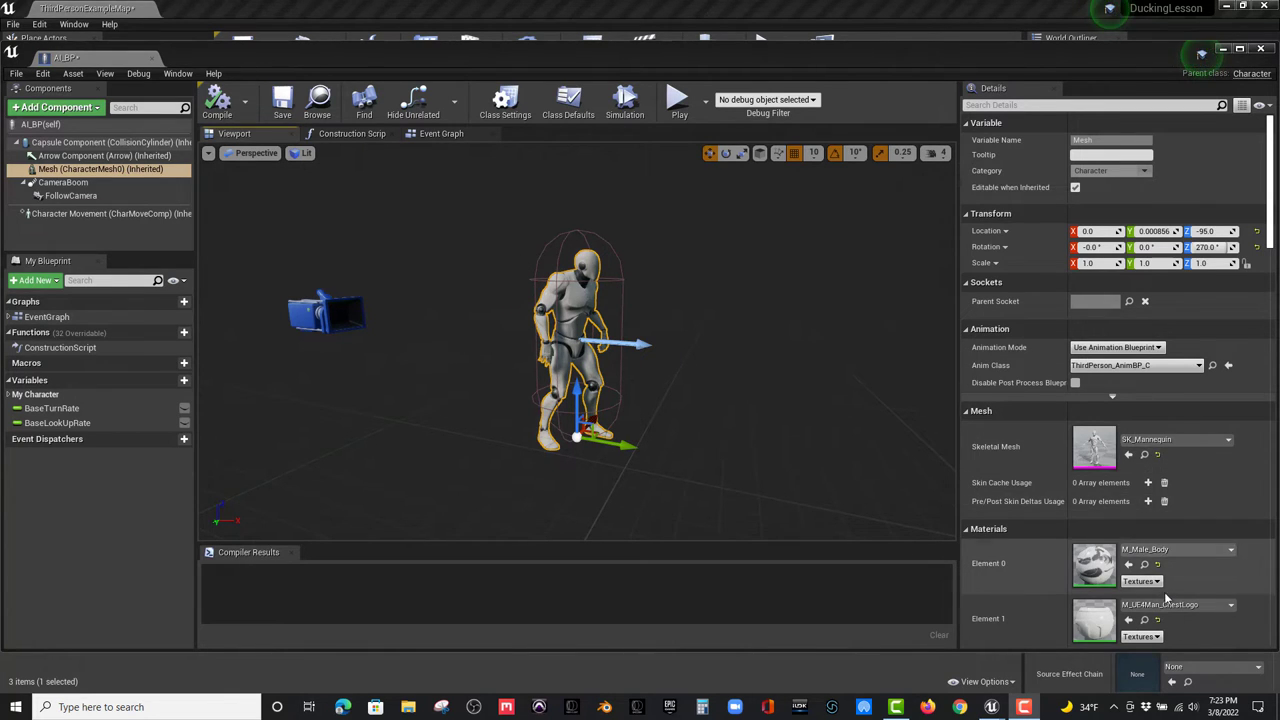
- Search 'chair' in the Element 0 material slot, apply M_Chair, and inspect the character
scroll(1160, 590, "down", 3)
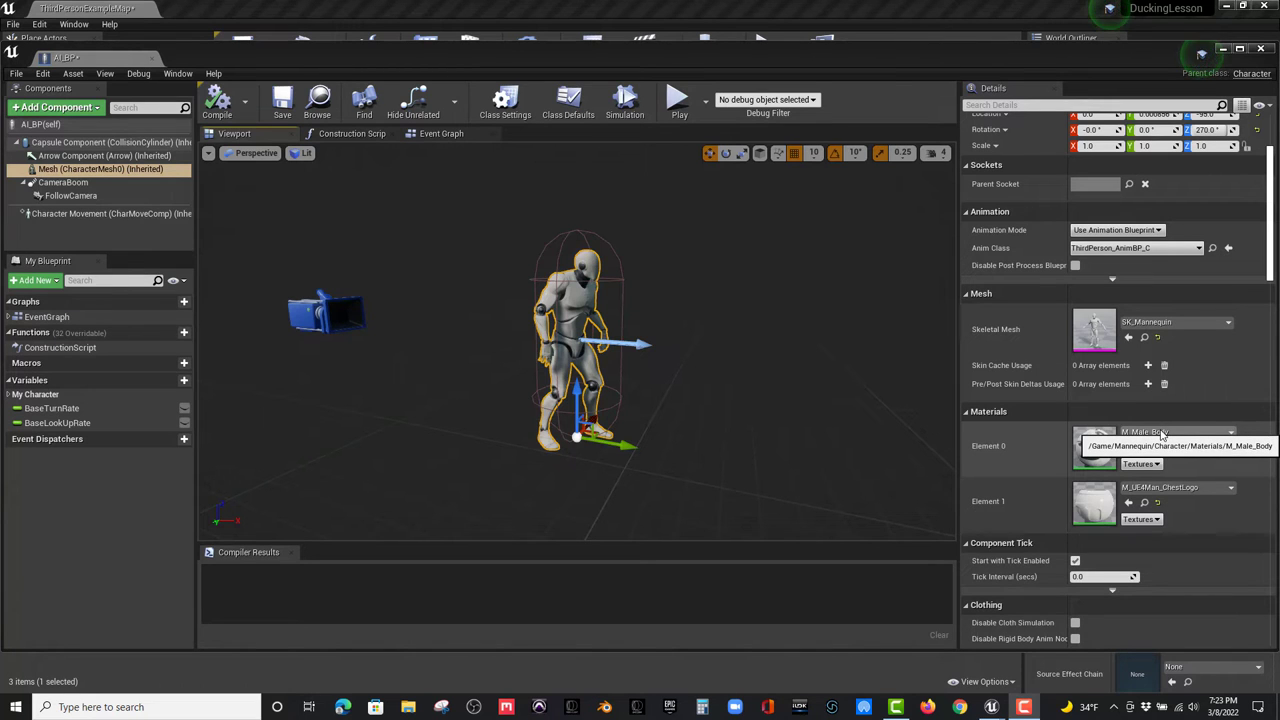
left_click(1160, 432)
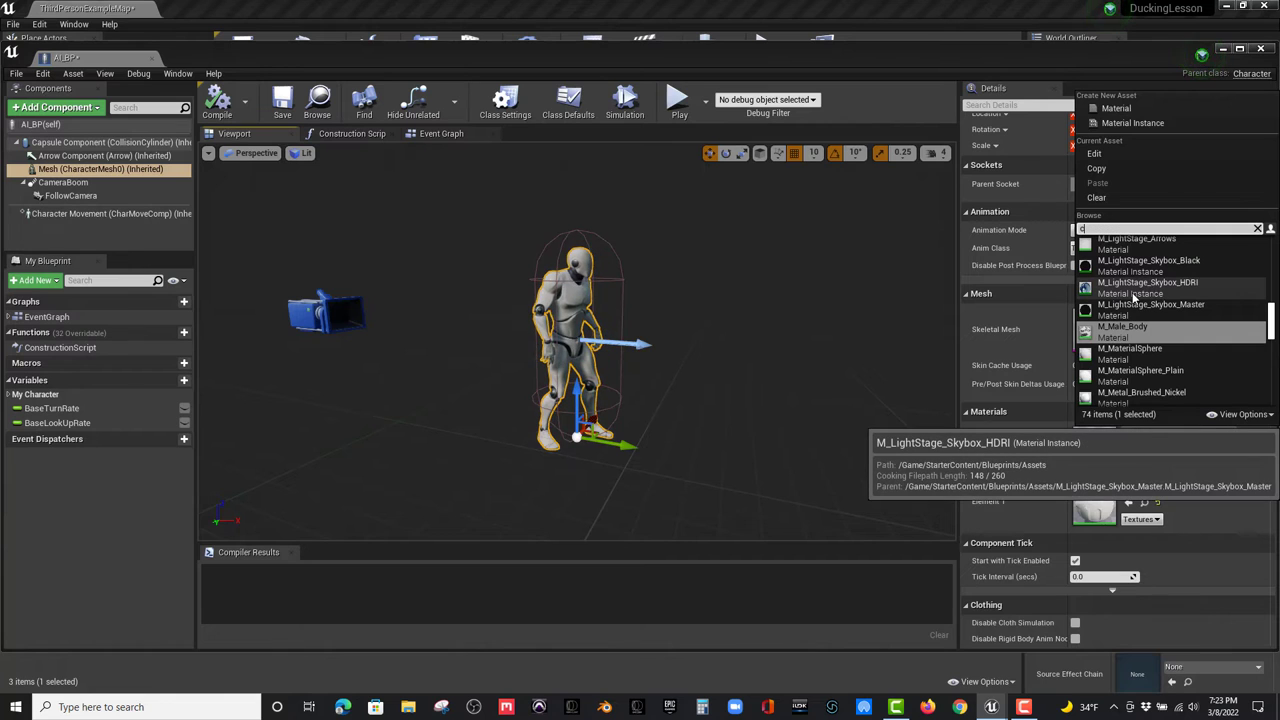
type("chair")
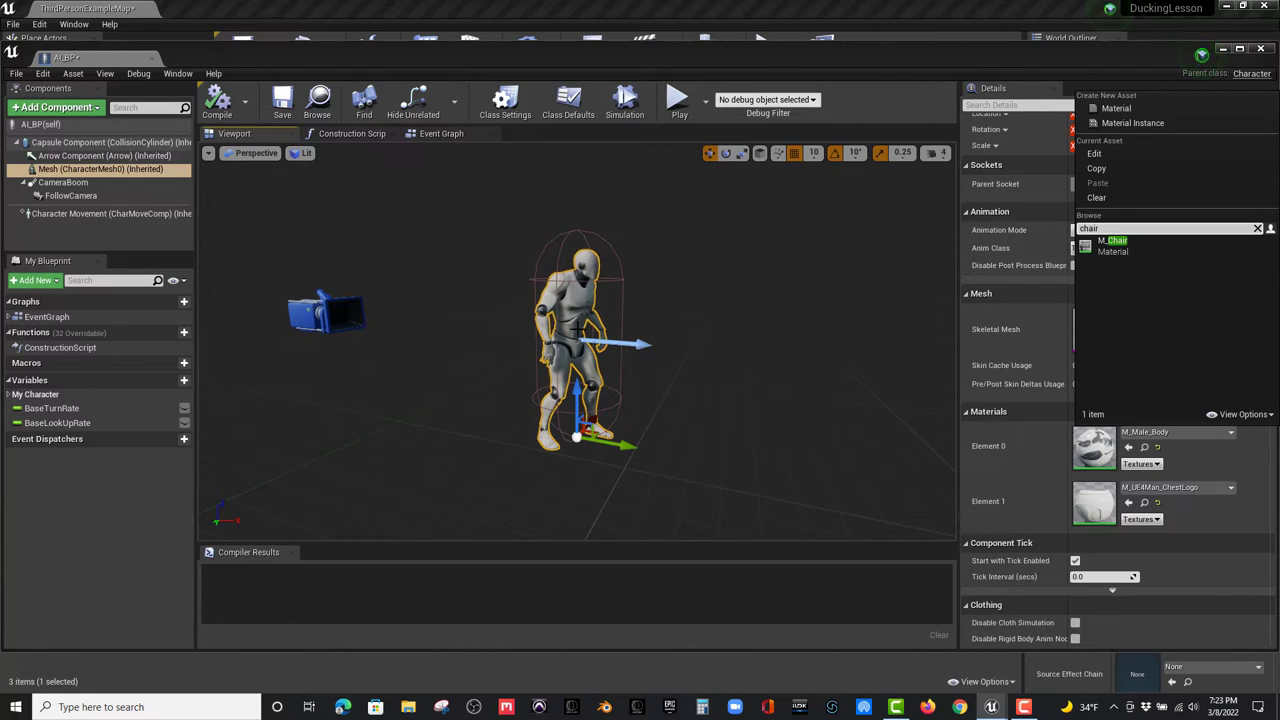
left_click(1112, 242)
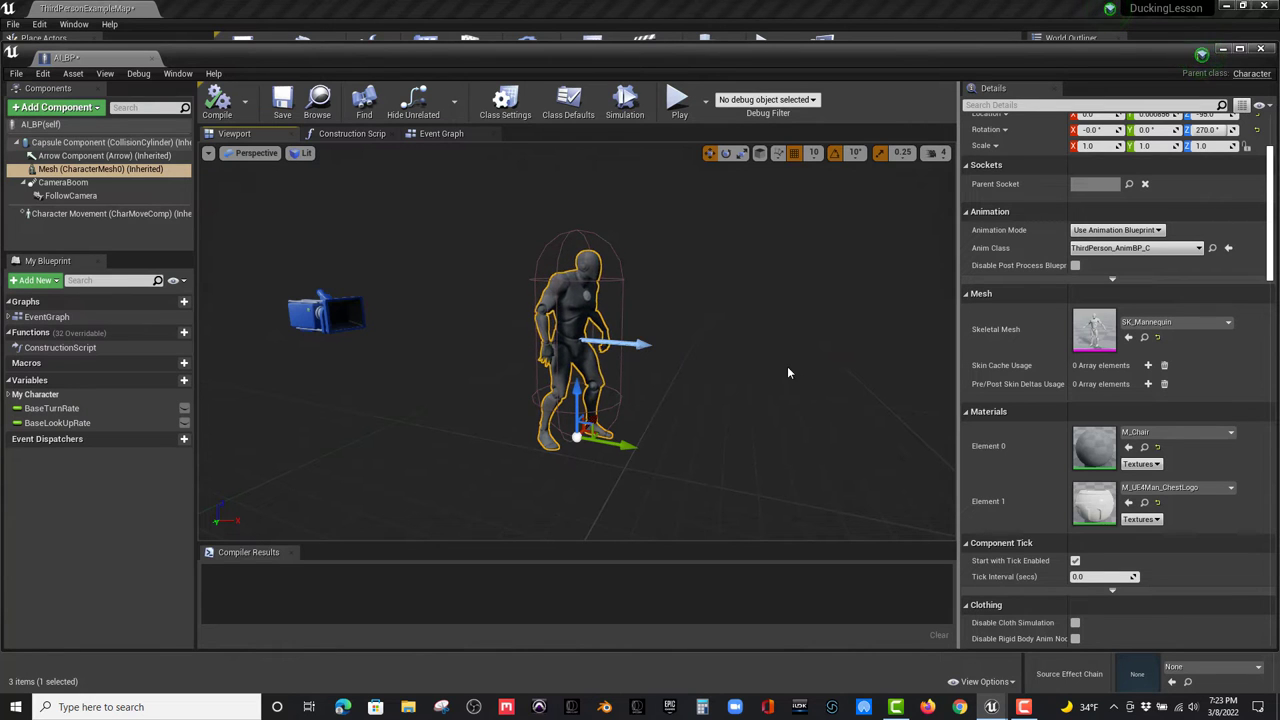
left_click_drag(769, 359, 722, 348)
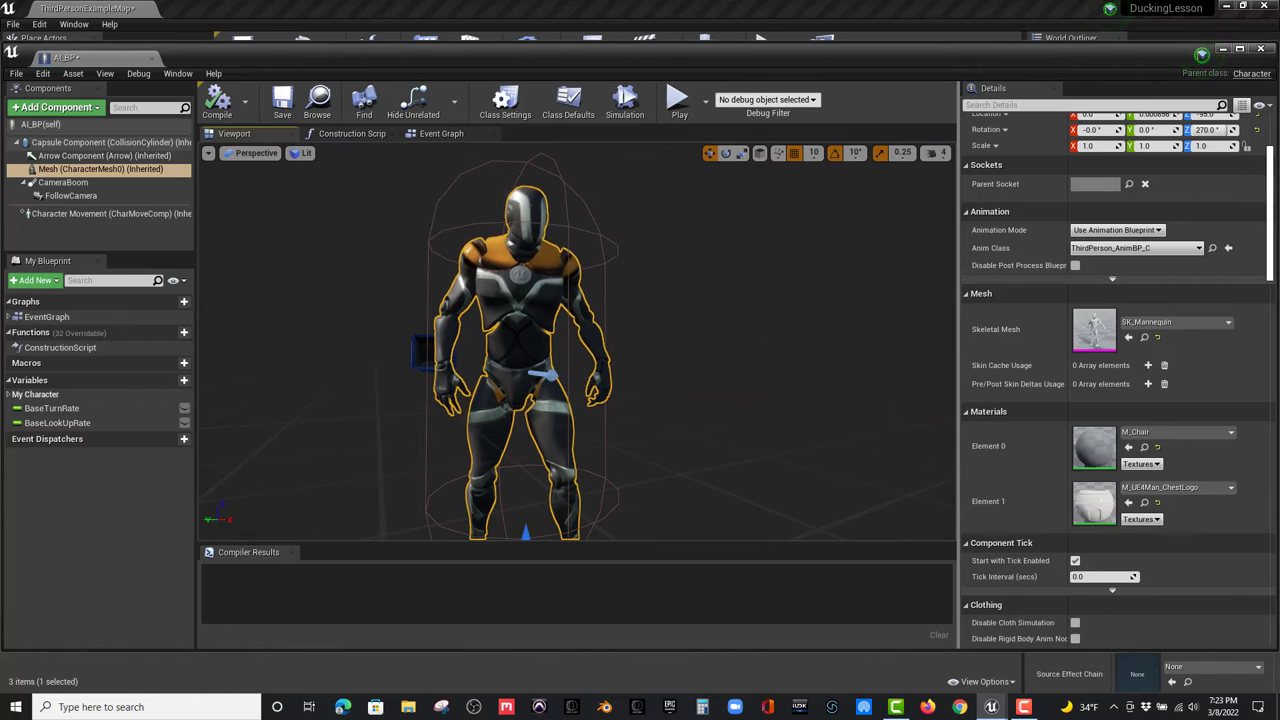
left_click_drag(722, 348, 692, 366)
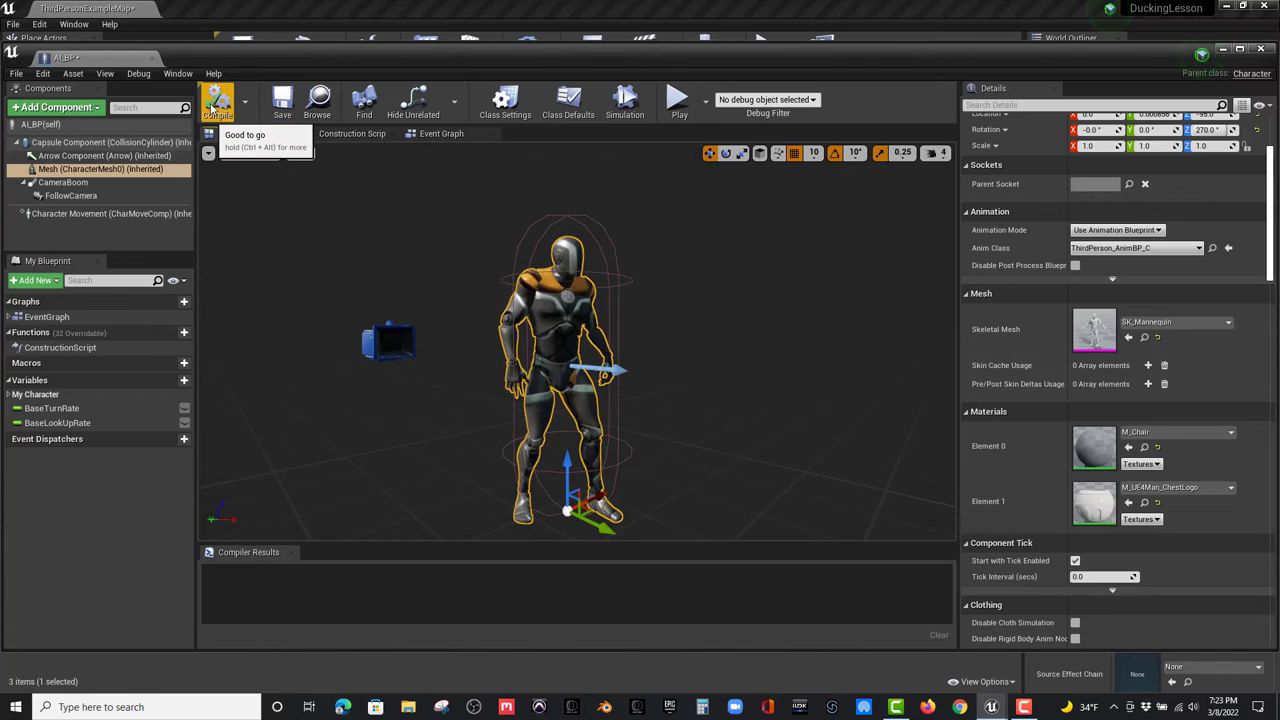
- Compile and save AI_BP, then pull the viewport back around the character
left_click(217, 100)
left_click(282, 97)
left_click_drag(386, 157, 480, 258)
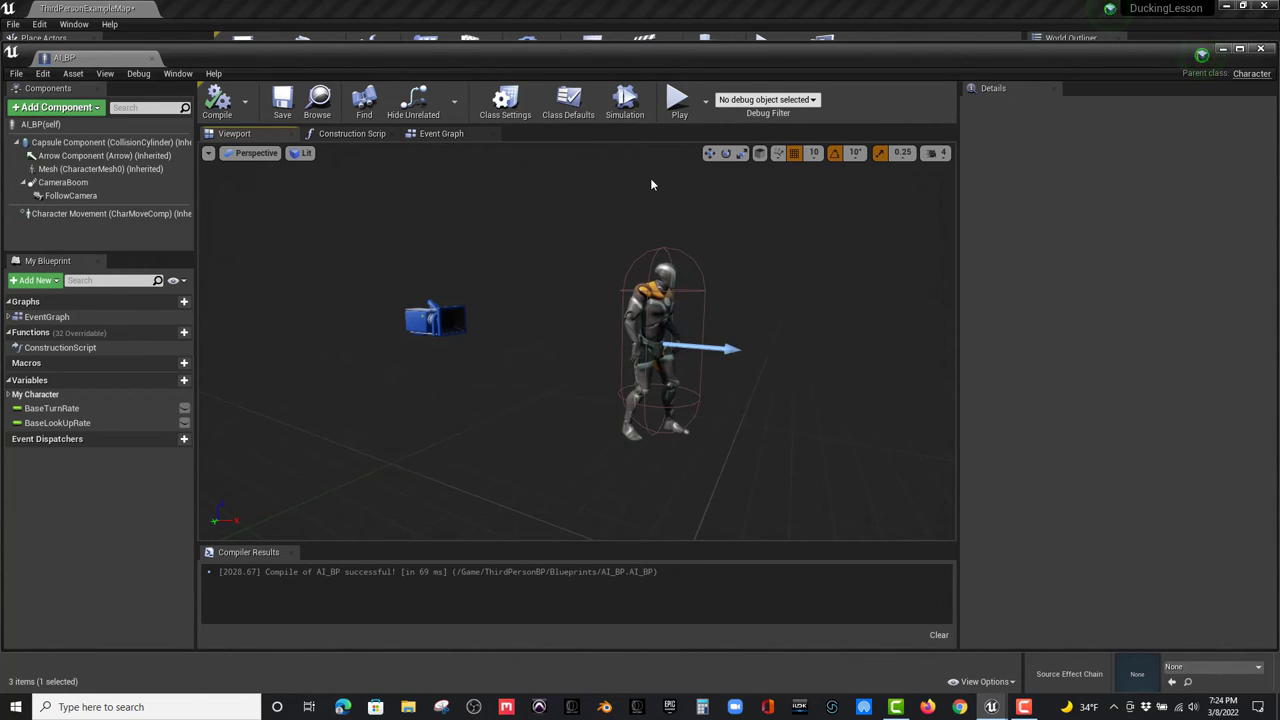
left_click_drag(754, 267, 738, 289)
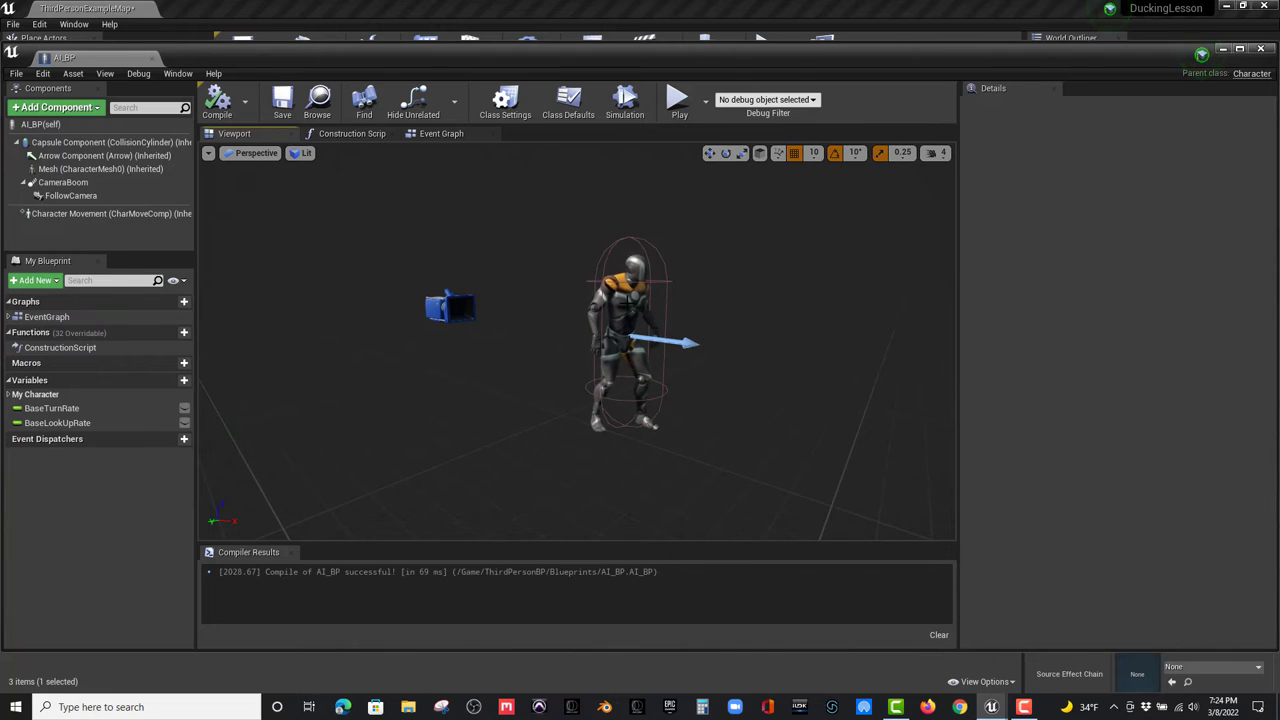
- Select Mesh (CharacterMesh0) as the parent and bring up the Add Component list
left_click(100, 169)
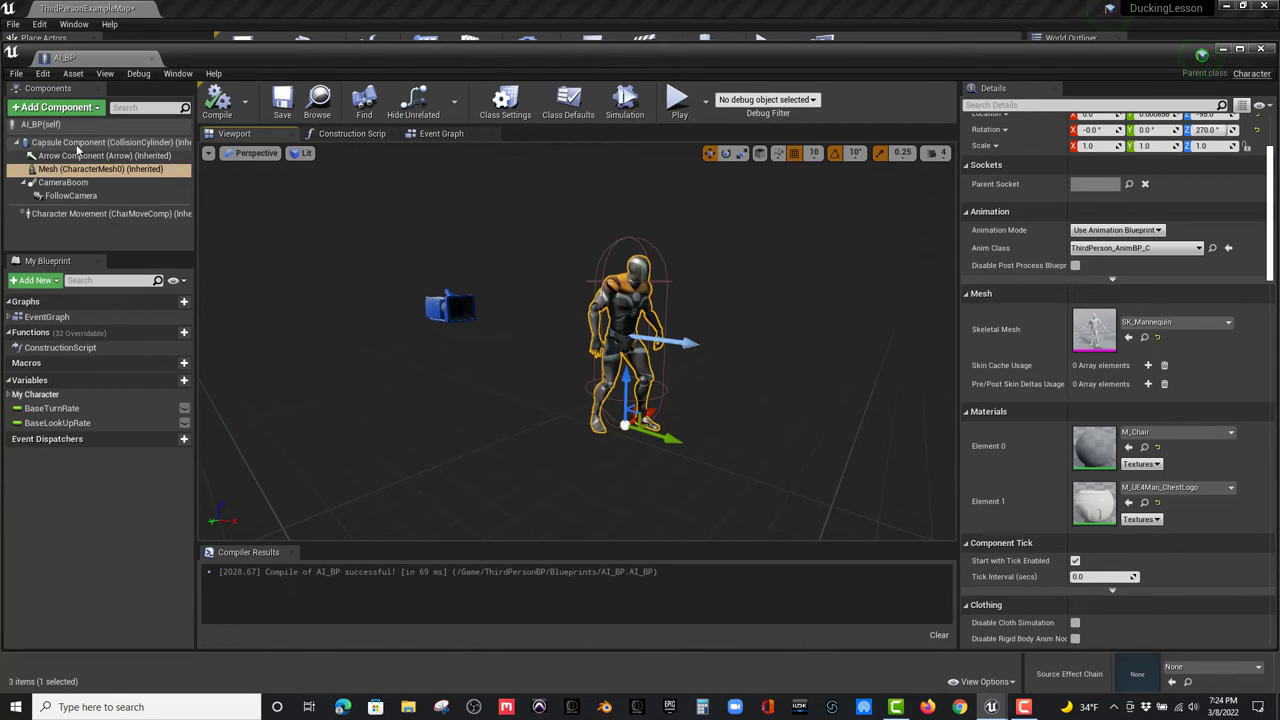
mouse_move(77, 178)
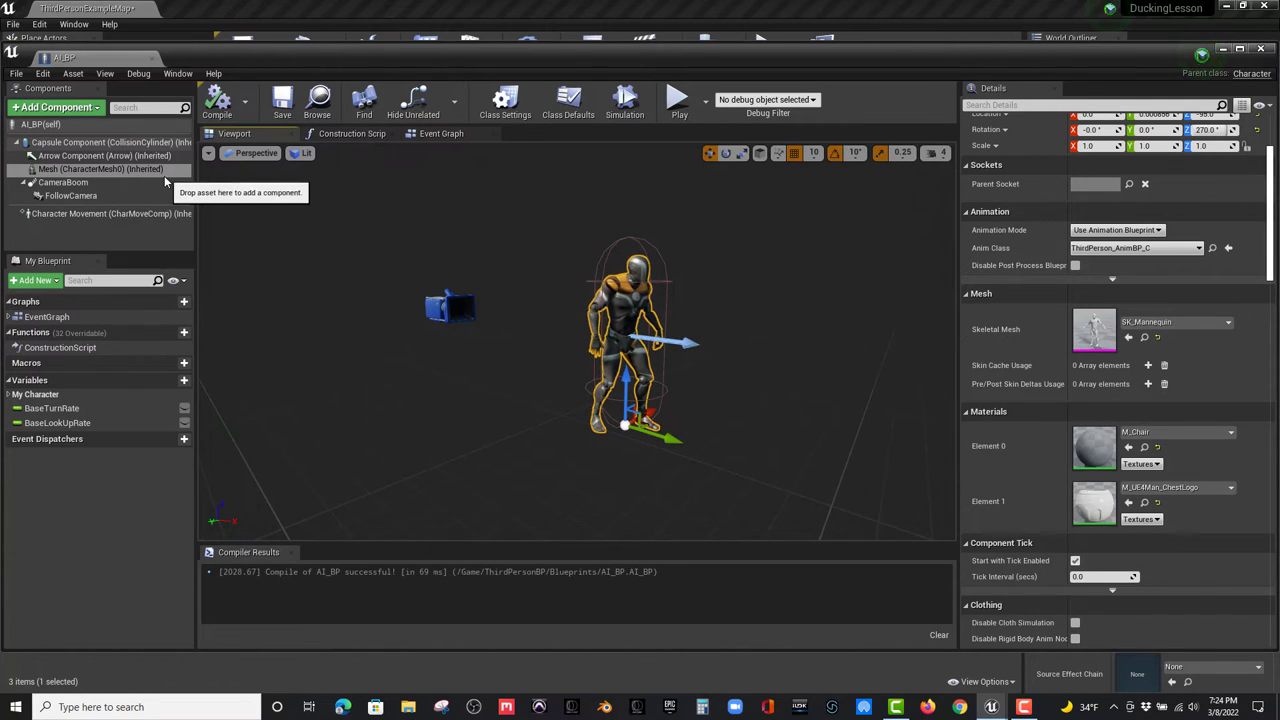
mouse_move(150, 178)
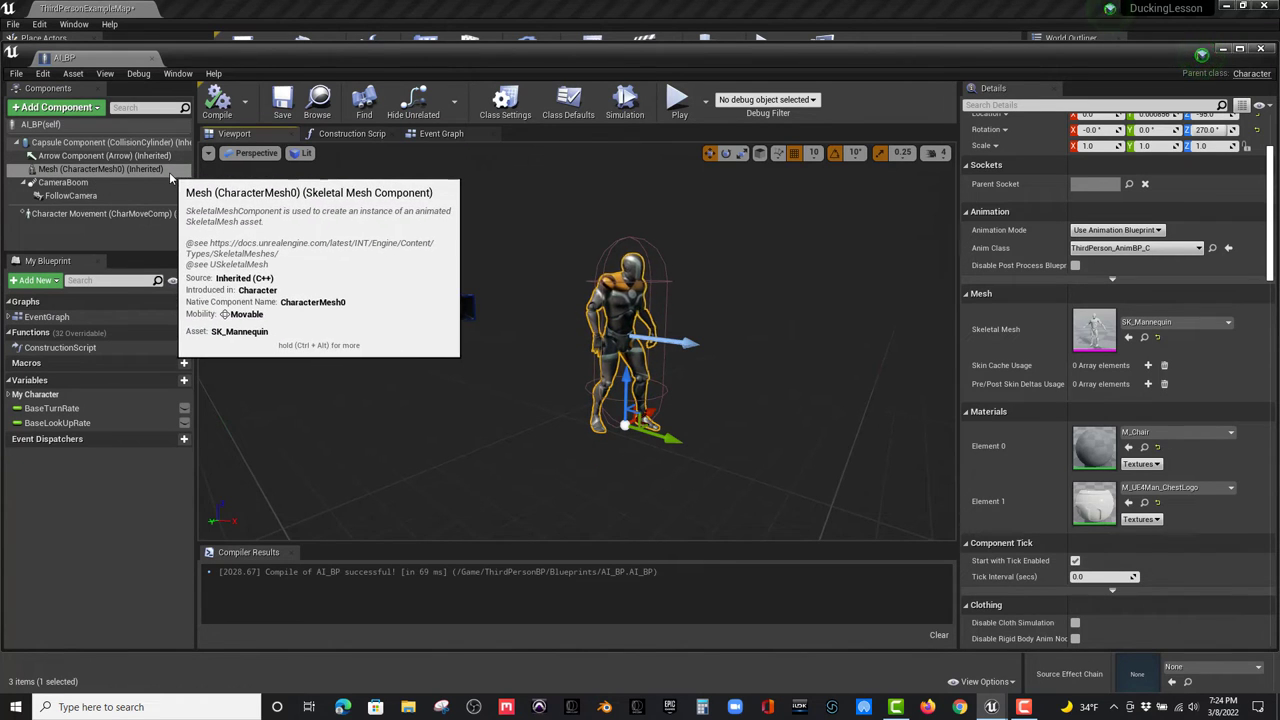
left_click(130, 169)
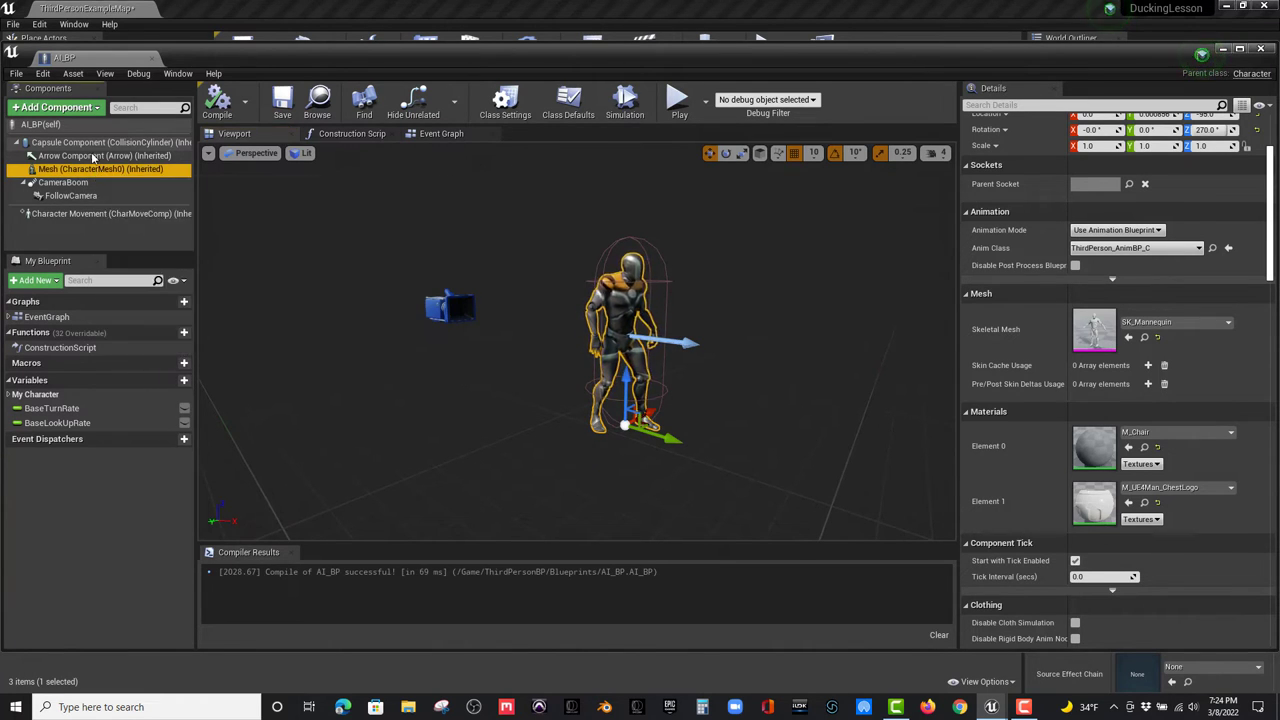
left_click(100, 107)
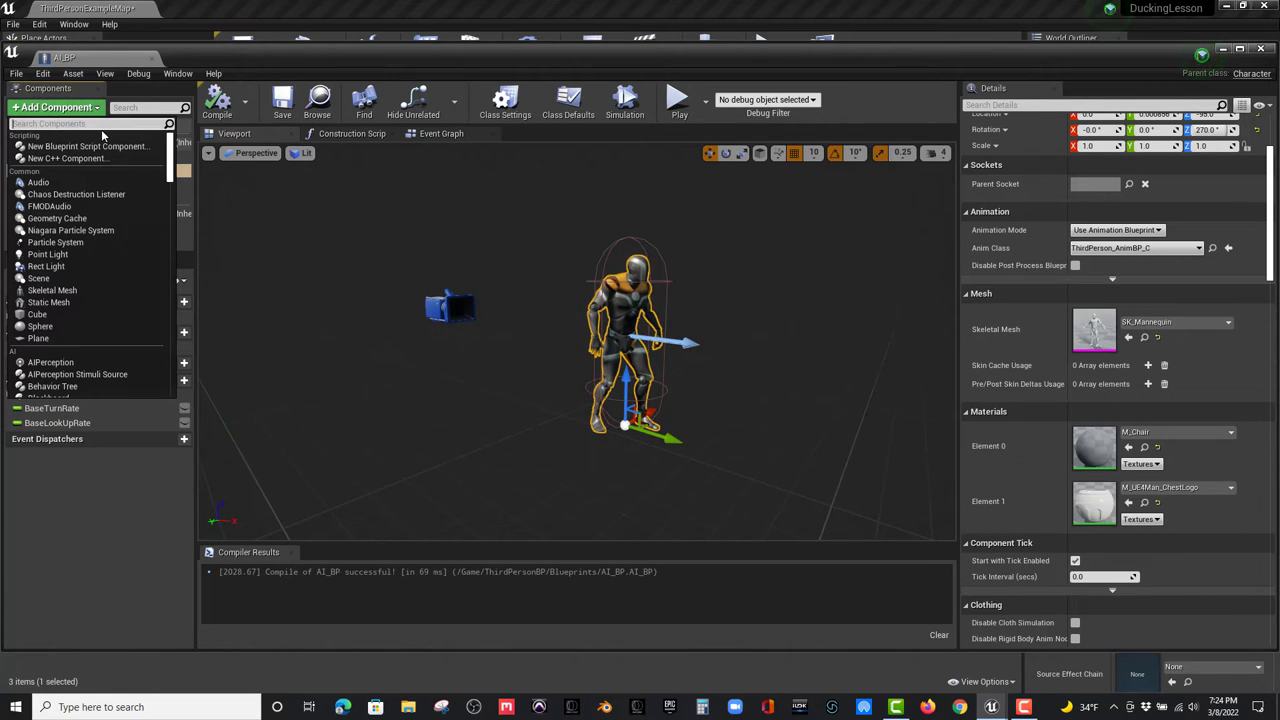
- Add a Box Collision named Box under the mesh and raise it to chest height
type("coll")
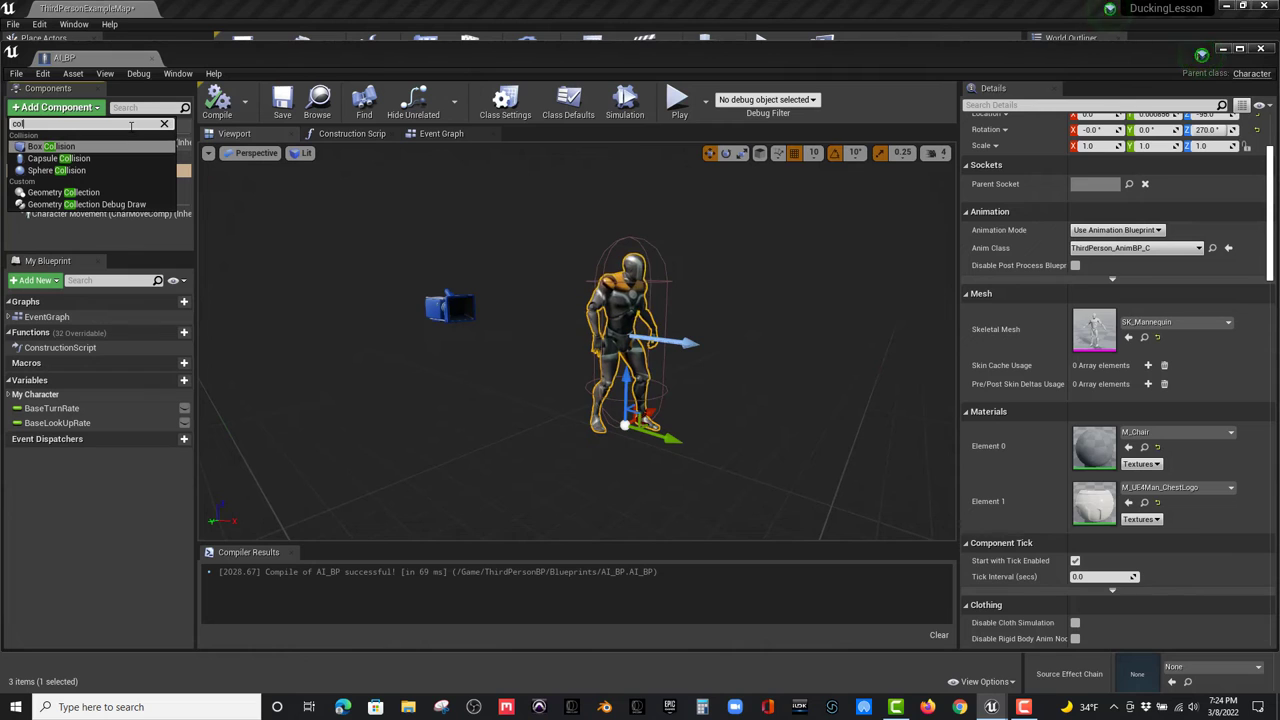
left_click(99, 146)
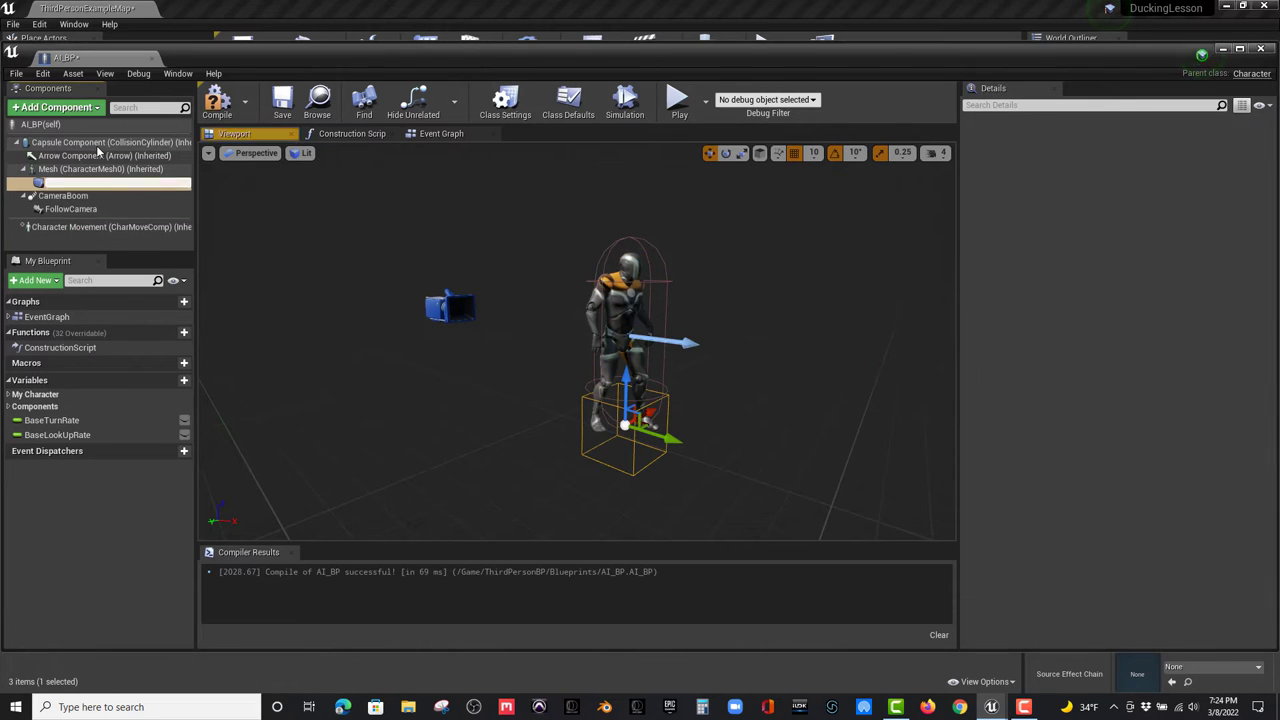
key("Return")
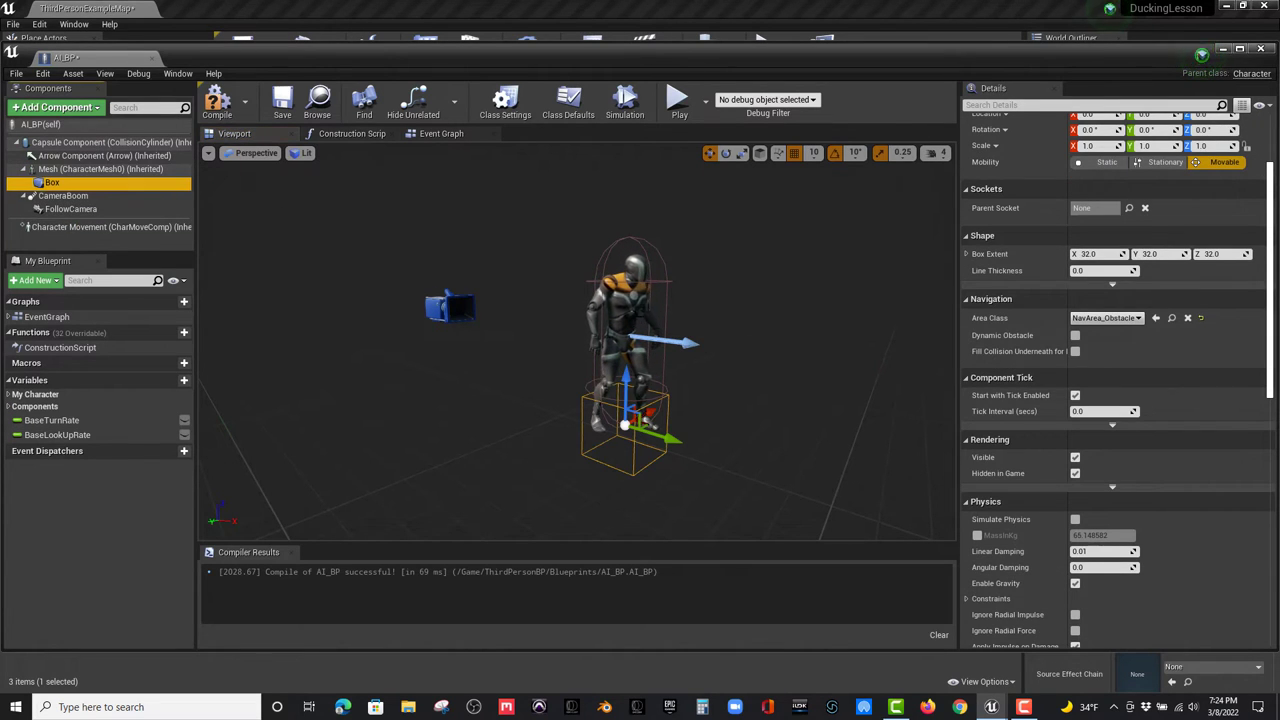
left_click_drag(625, 378, 628, 352)
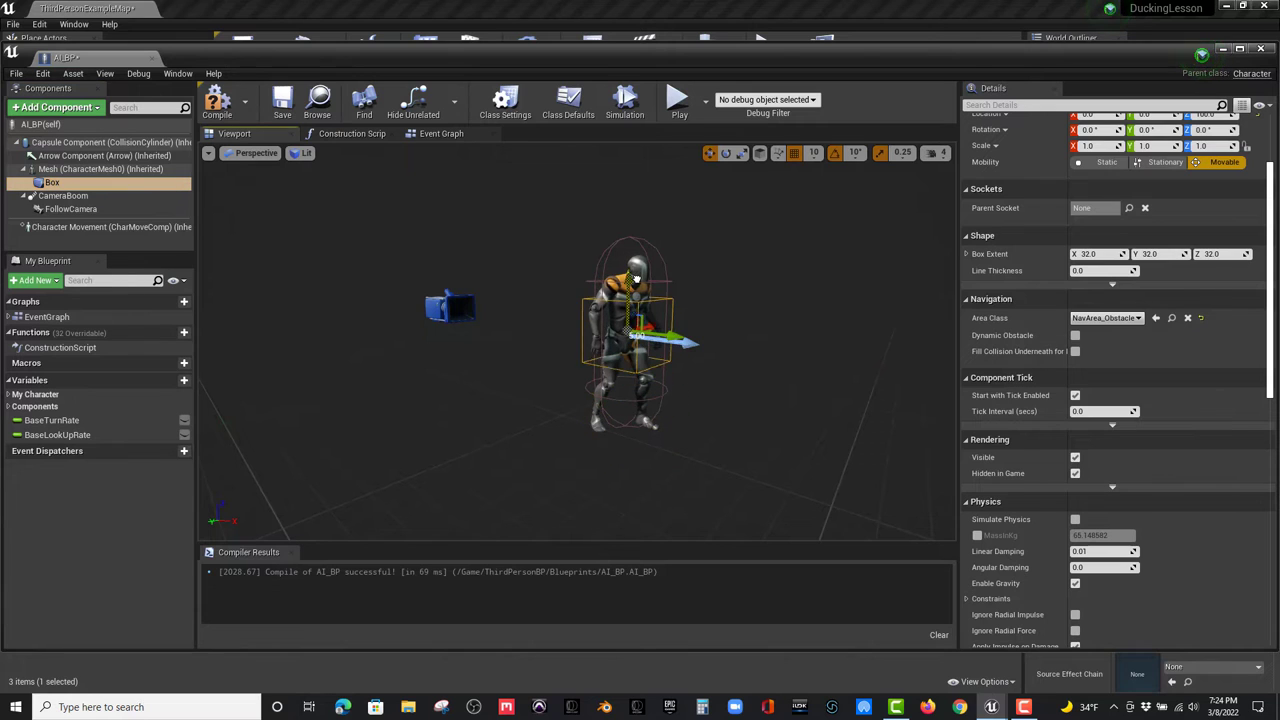
- Scale the Box to 3.25 × 3.5 × 2.75 around the character, reposition it, and recompile
left_click(742, 153)
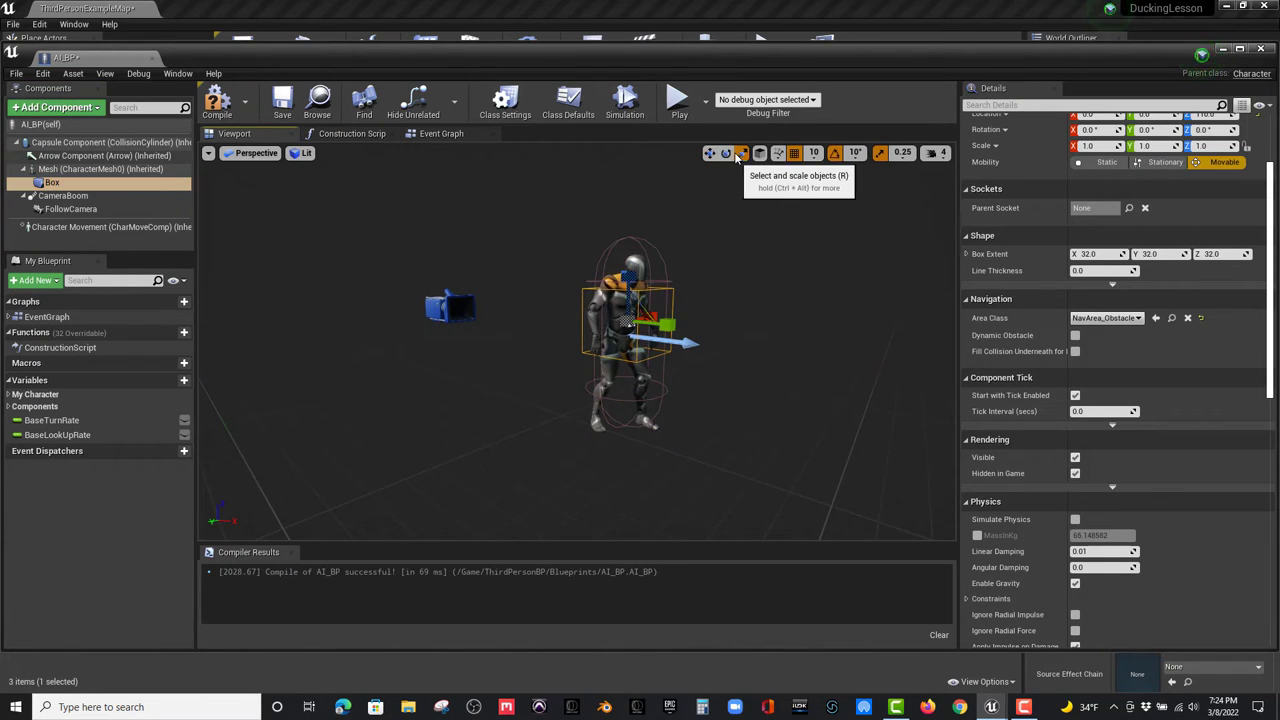
left_click_drag(605, 338, 664, 326)
left_click(709, 152)
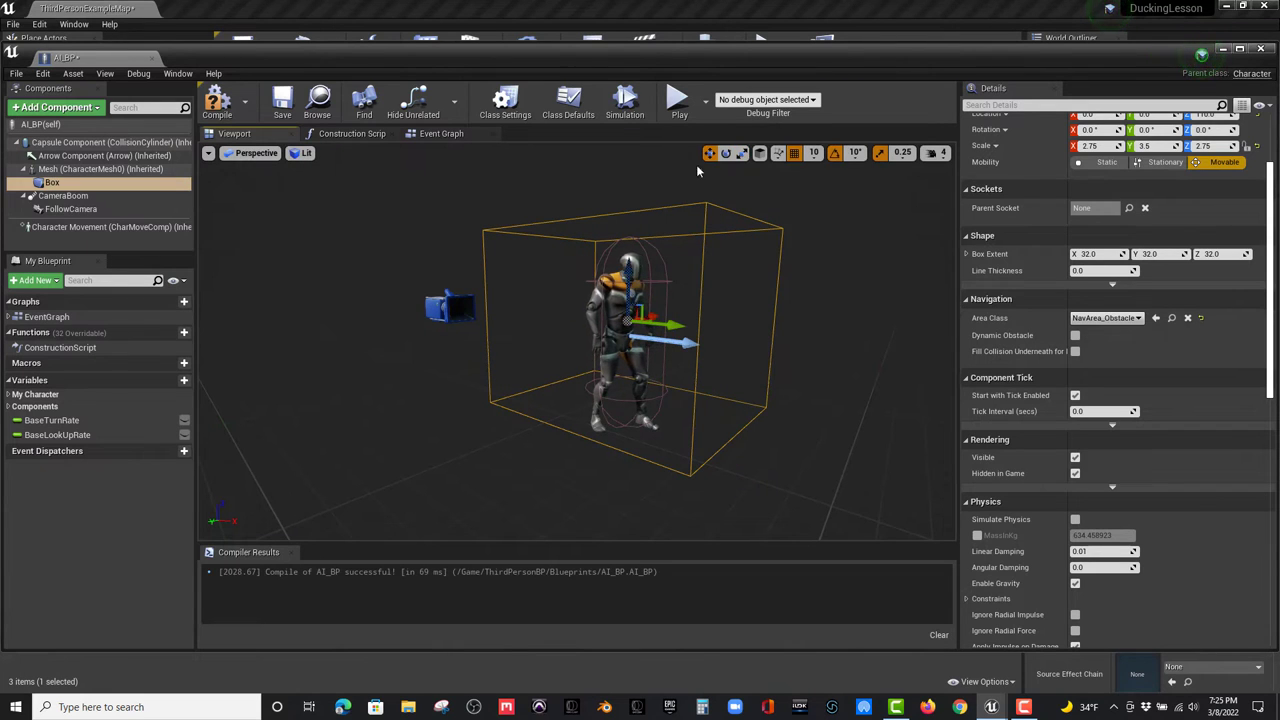
left_click_drag(665, 326, 764, 327)
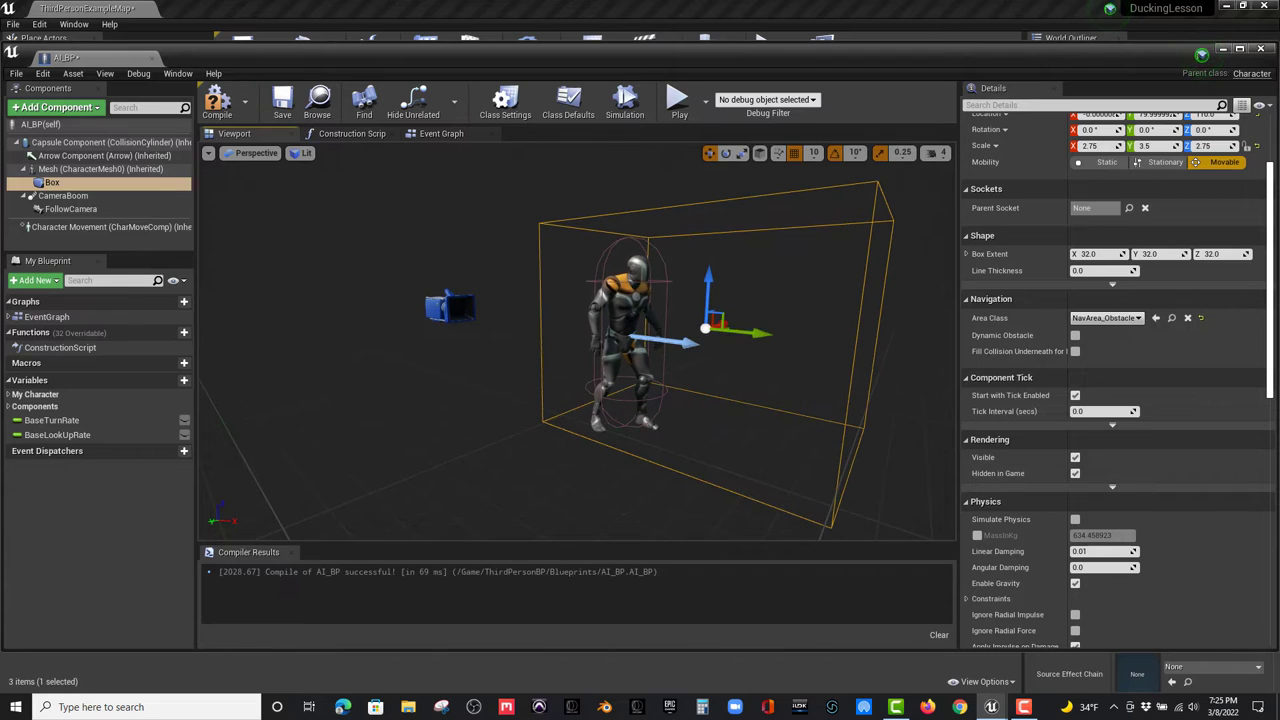
right_click_drag(600, 296, 655, 298)
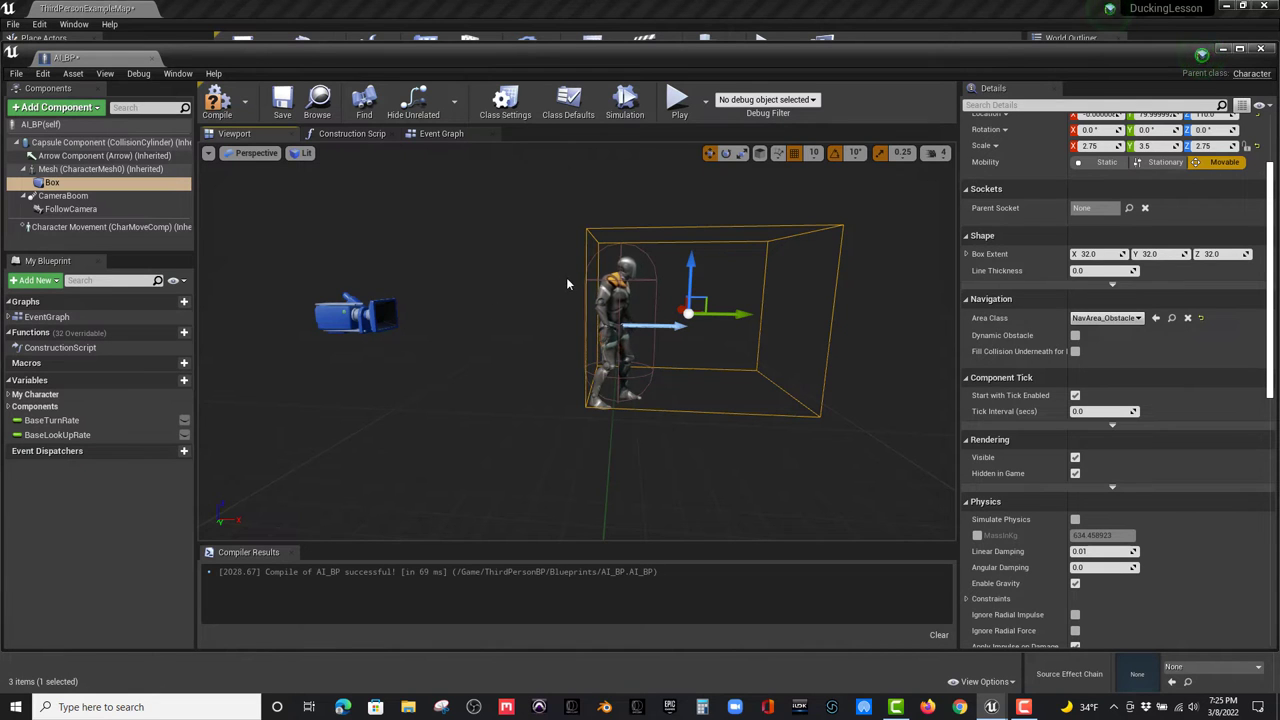
right_click_drag(570, 279, 602, 286)
left_click(741, 152)
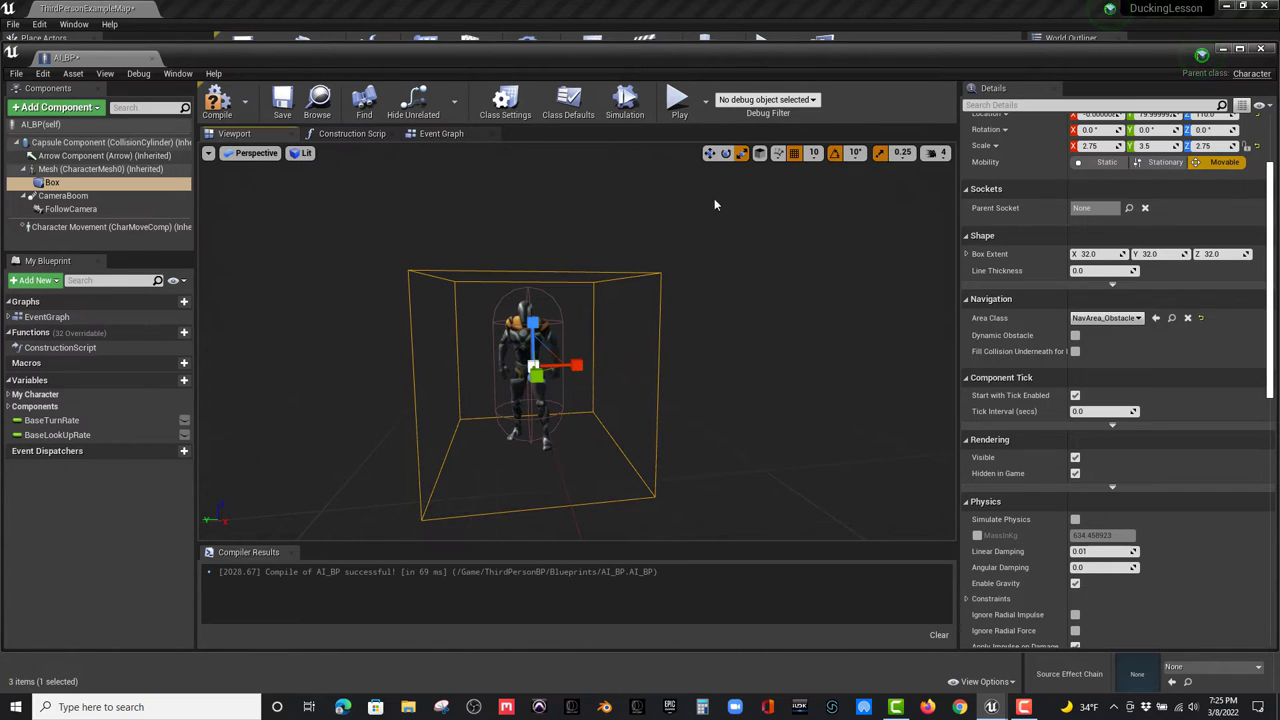
left_click_drag(576, 366, 582, 363)
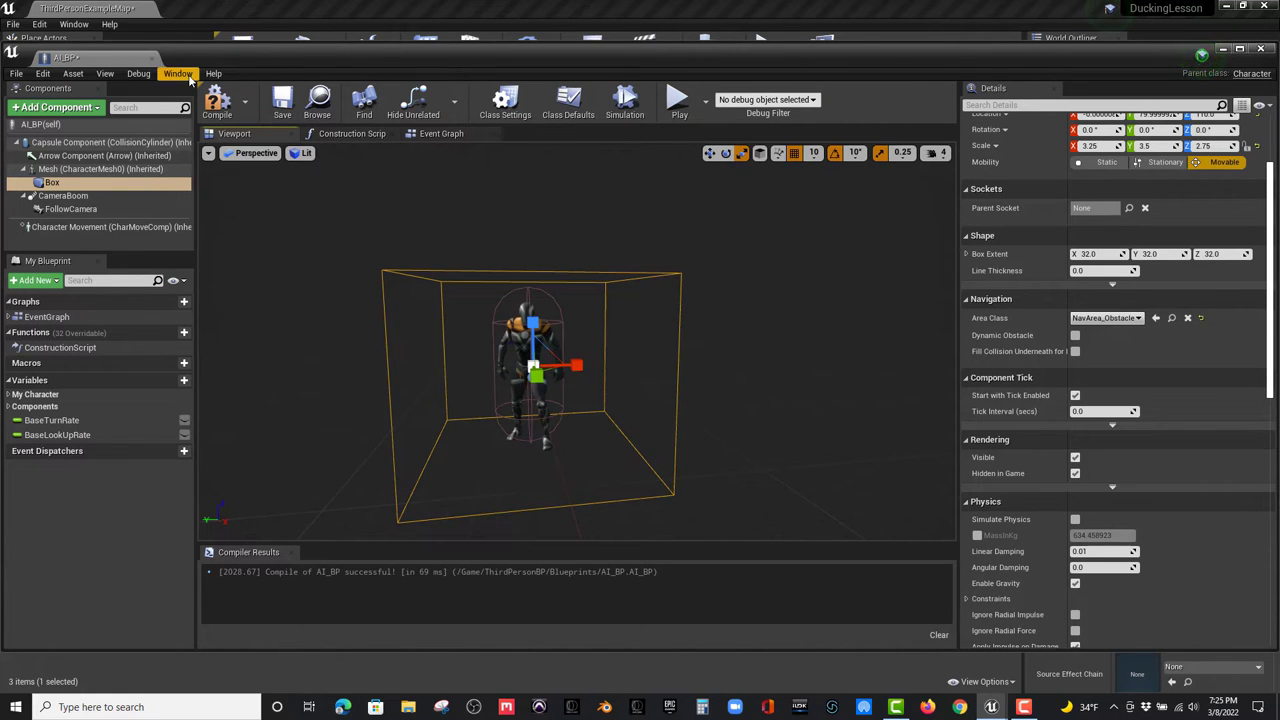
left_click(230, 113)
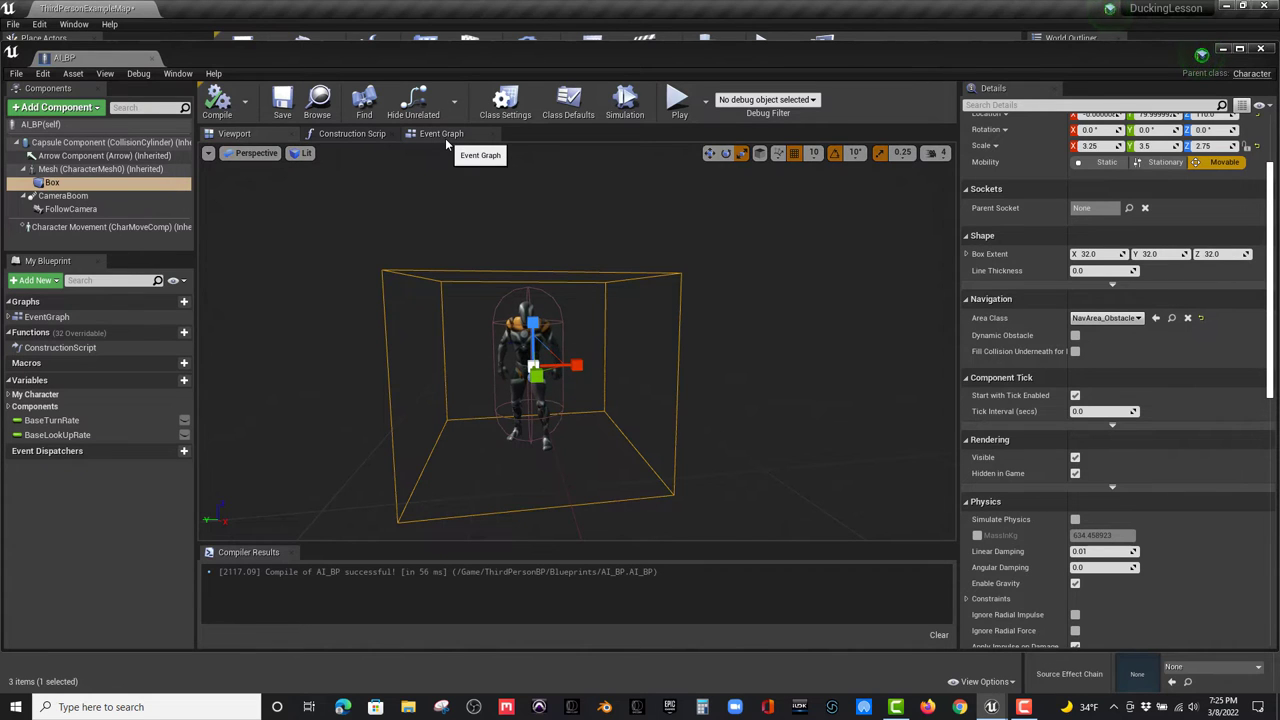
- In the Event Graph, add an On Component Begin Overlap event for Box
left_click(445, 138)
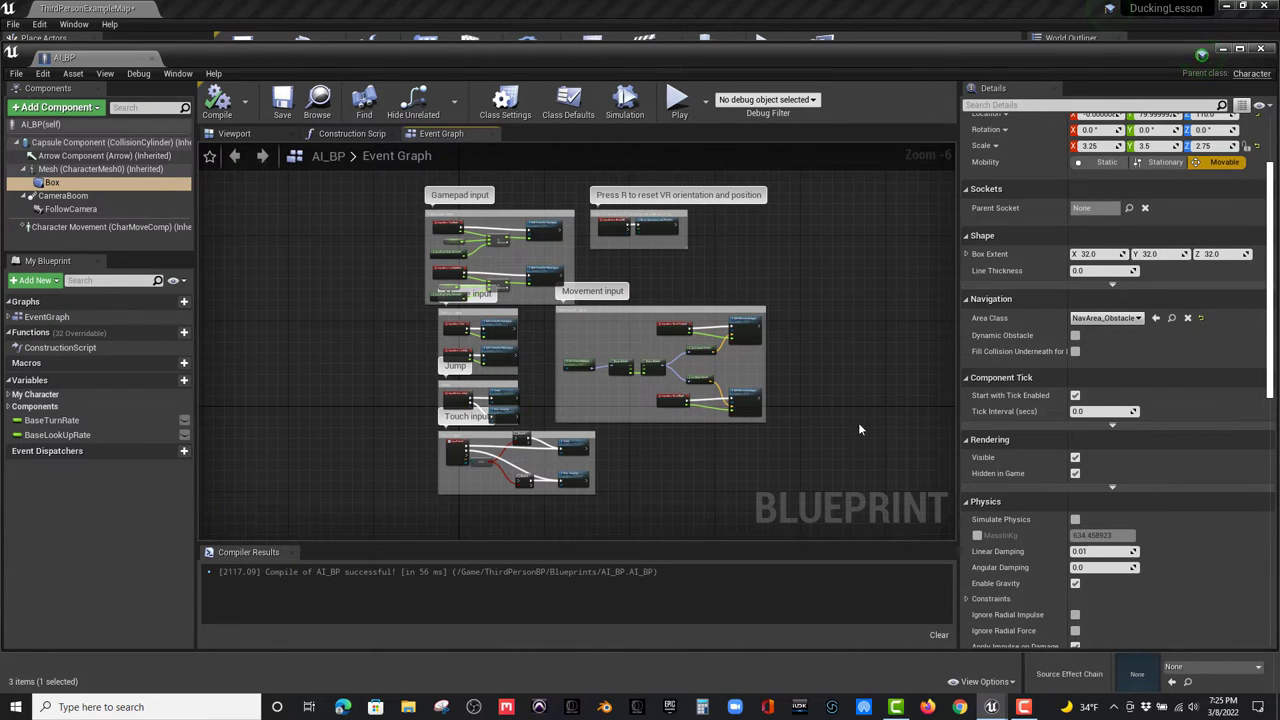
right_click_drag(859, 429, 834, 260)
right_click_drag(646, 311, 648, 246)
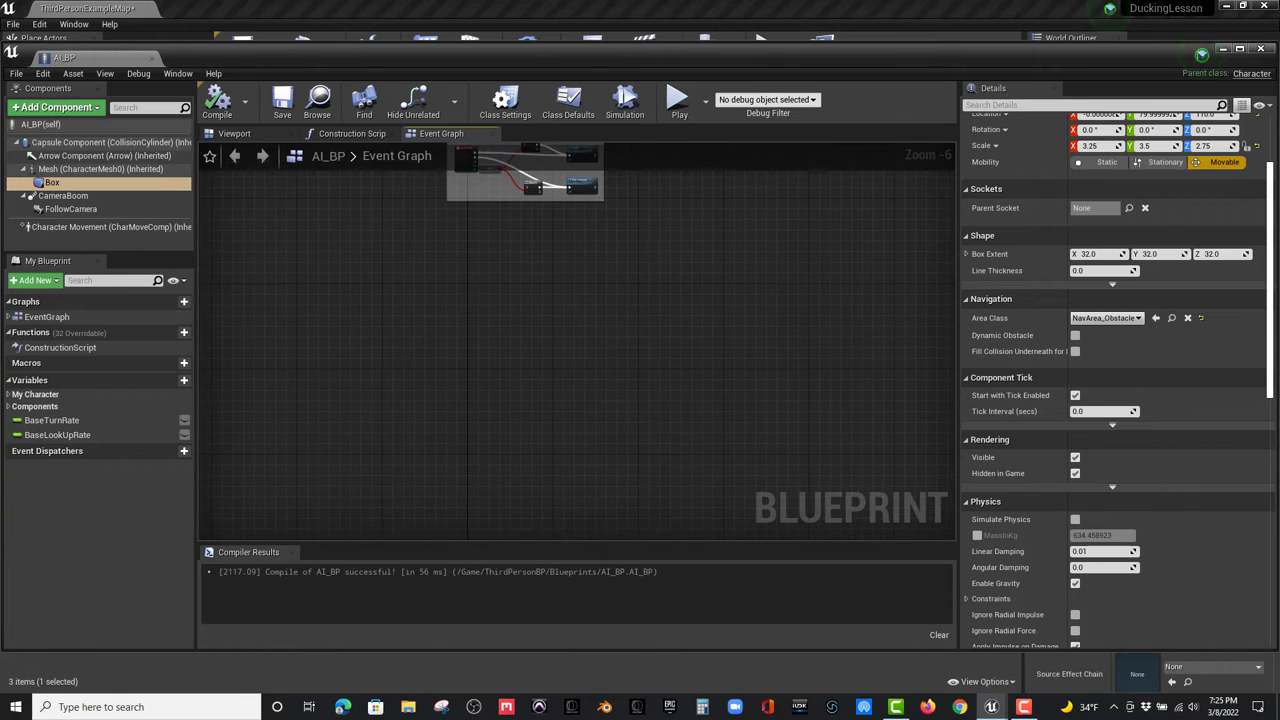
right_click(57, 190)
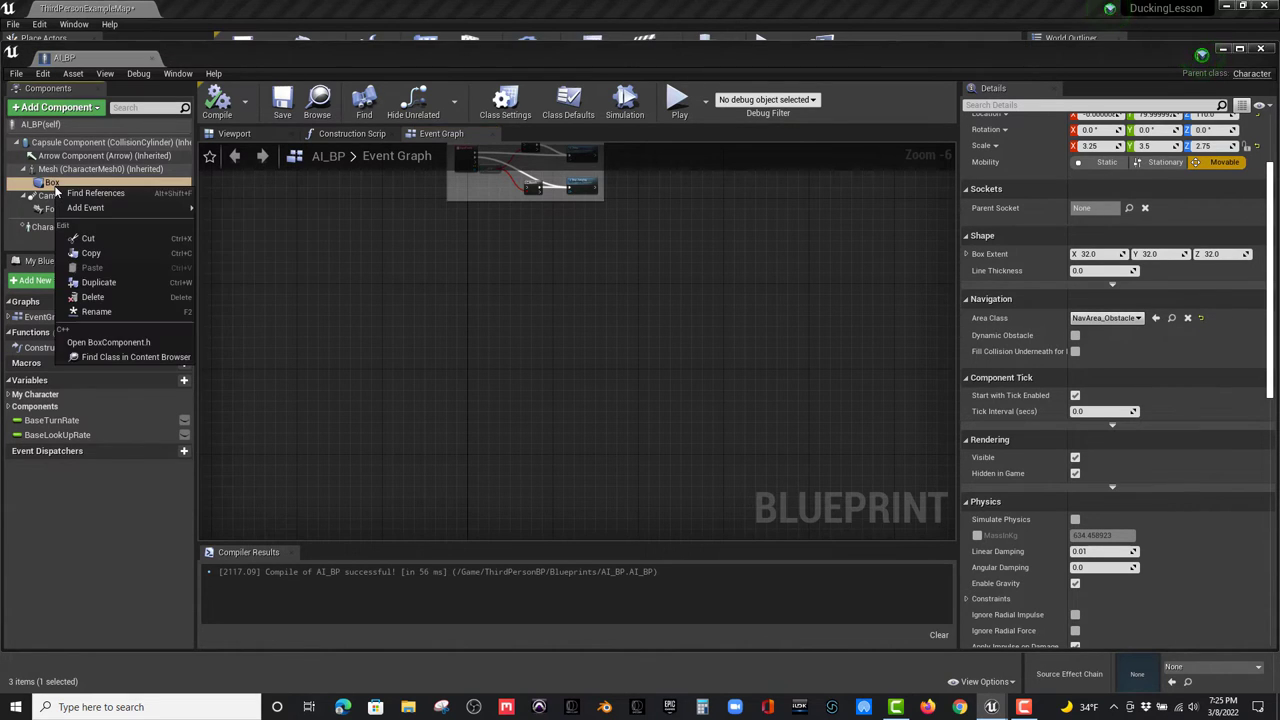
mouse_move(85, 207)
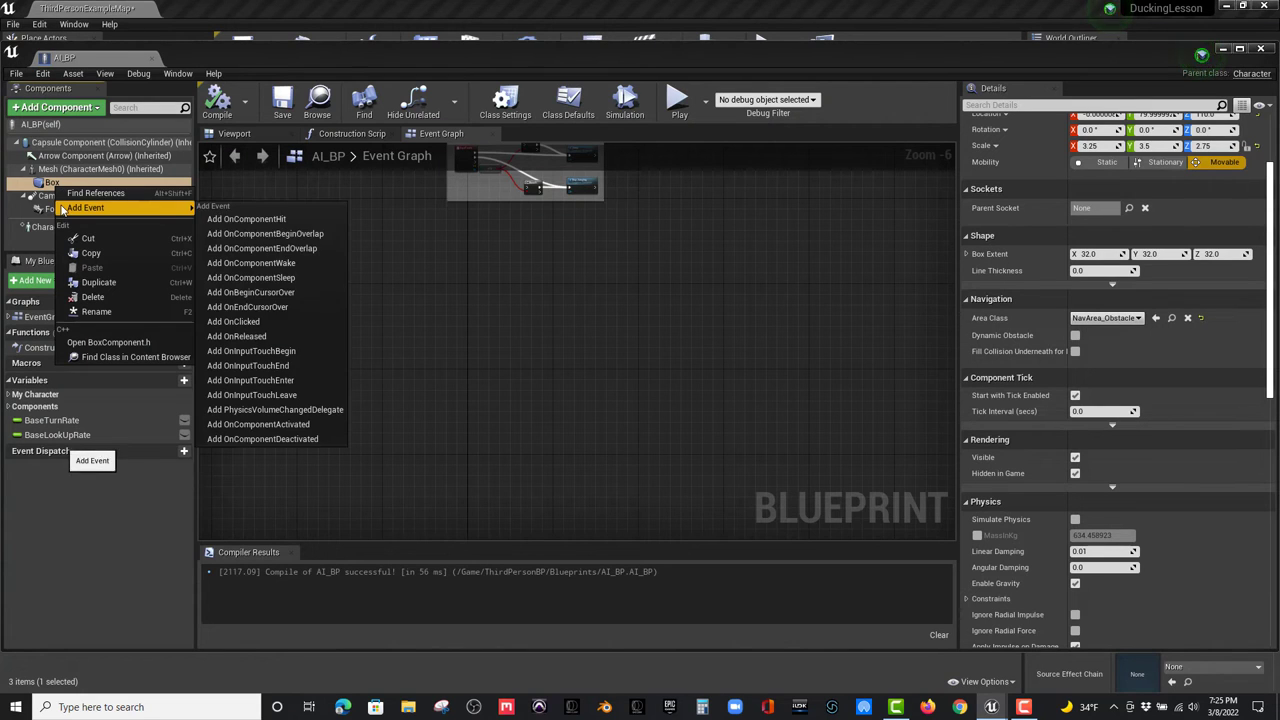
left_click(271, 238)
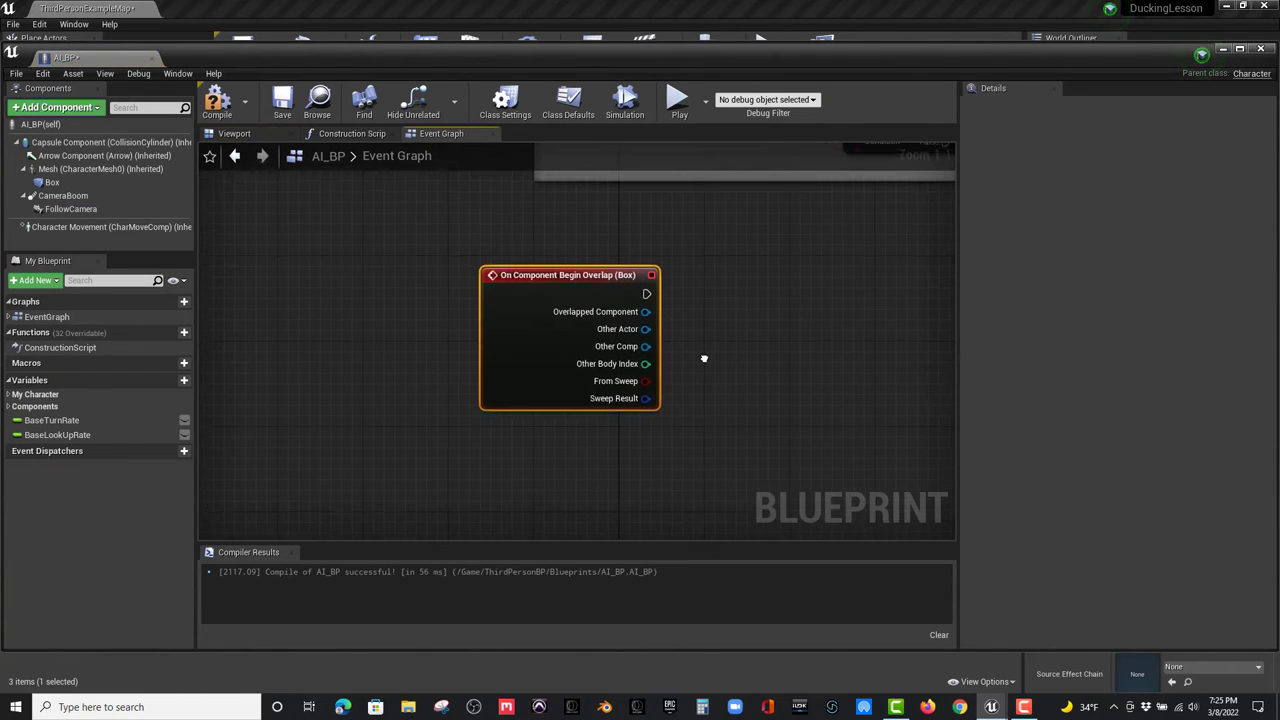
- Add an On Component End Overlap event for Box and reselect the Box component
right_click(62, 187)
mouse_move(82, 210)
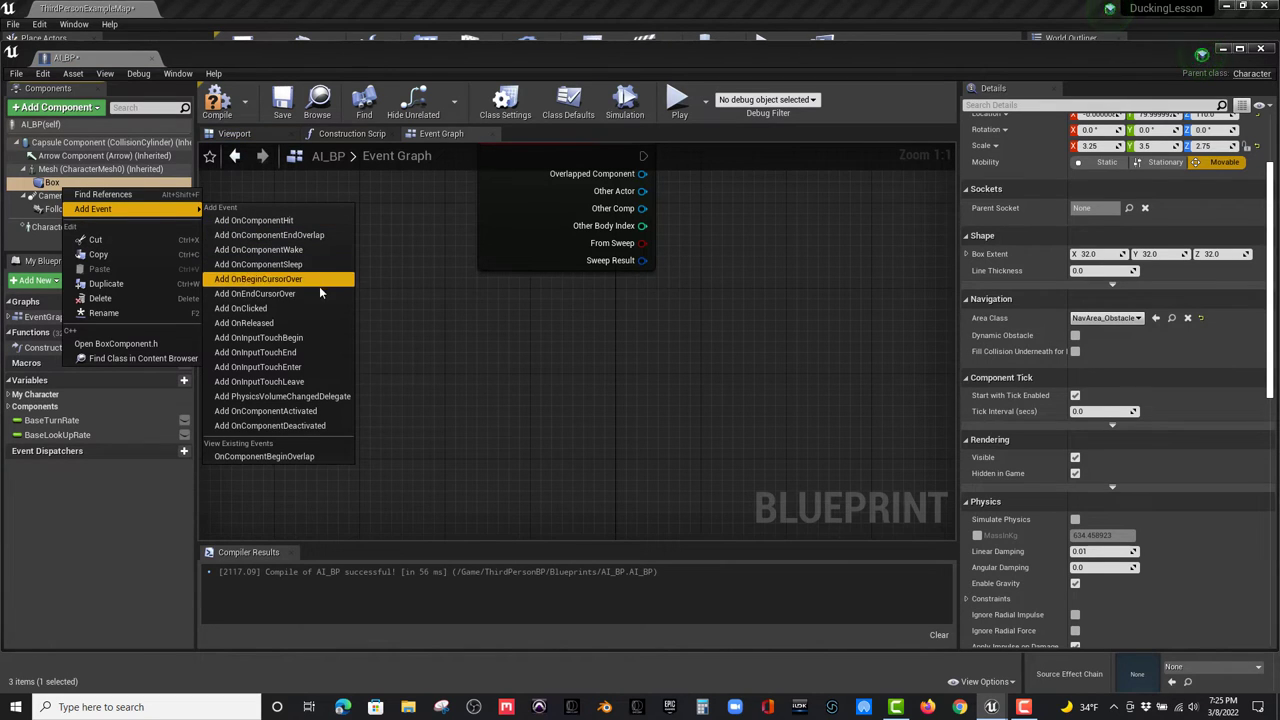
left_click(292, 238)
right_click_drag(698, 278, 503, 354)
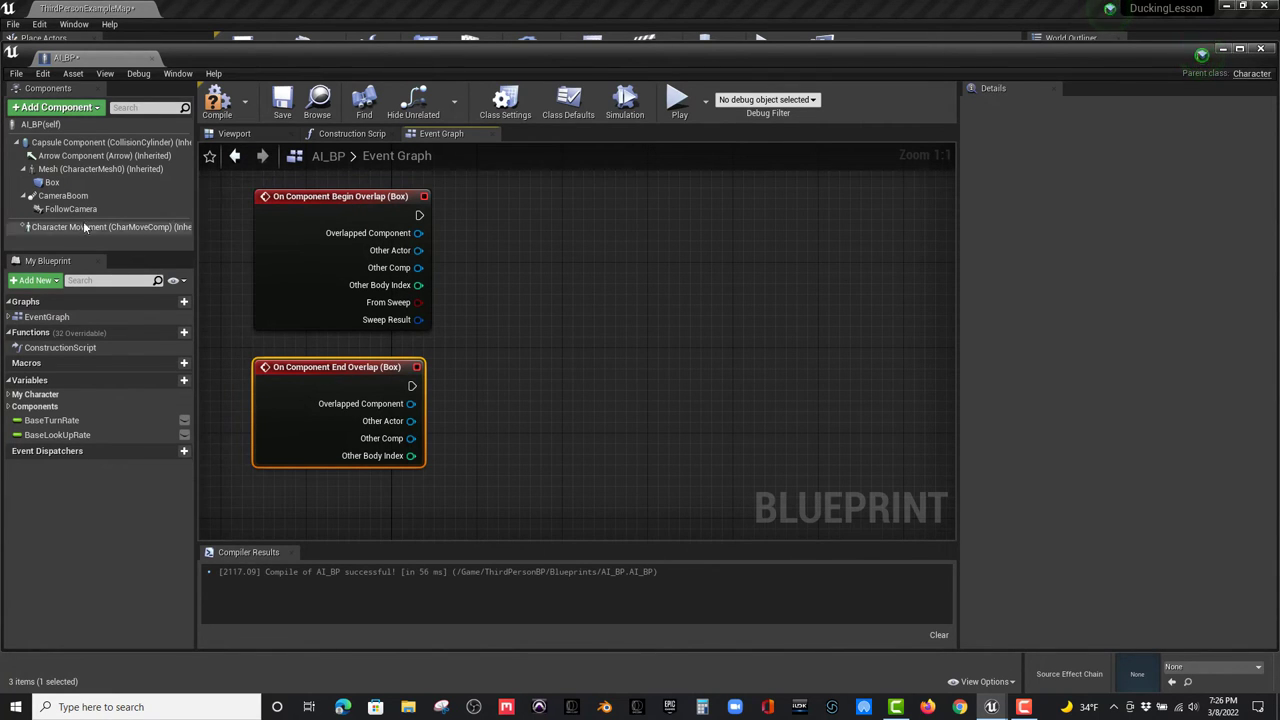
left_click(52, 184)
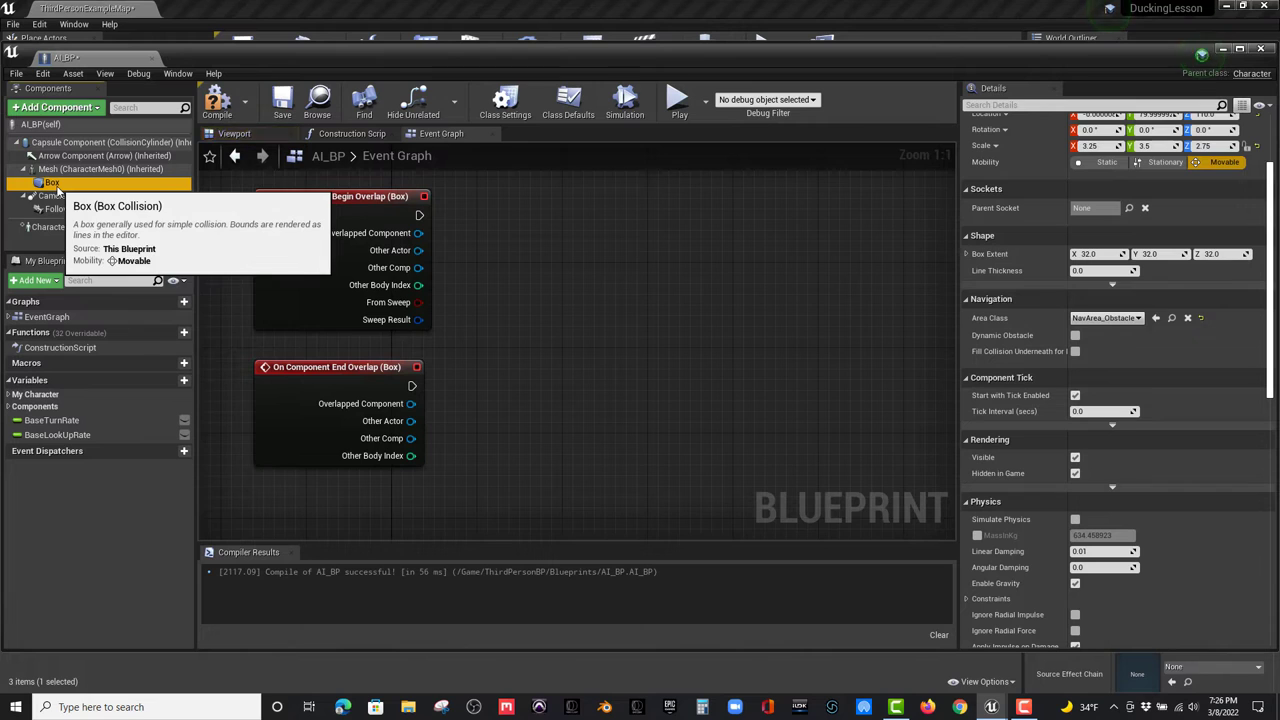
- Add a Cast To ThirdPersonCharacter node after the Begin Overlap event
right_click(488, 330)
left_click(558, 233)
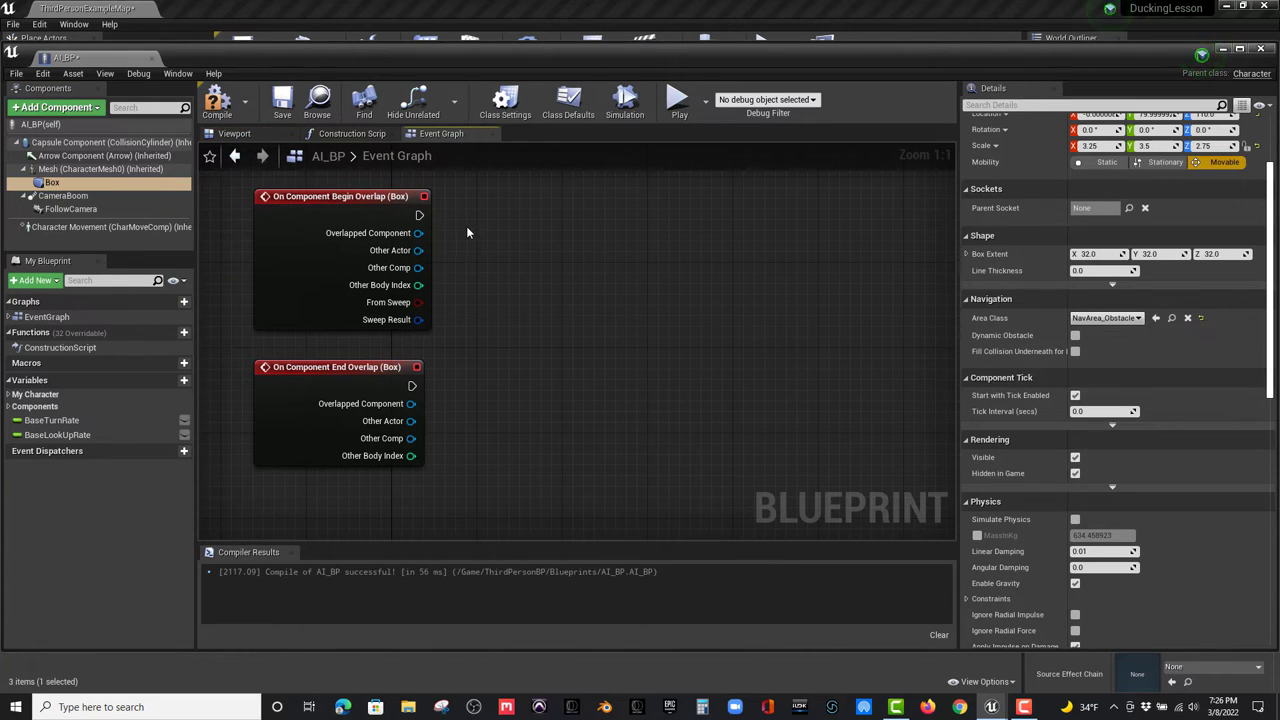
left_click(304, 207)
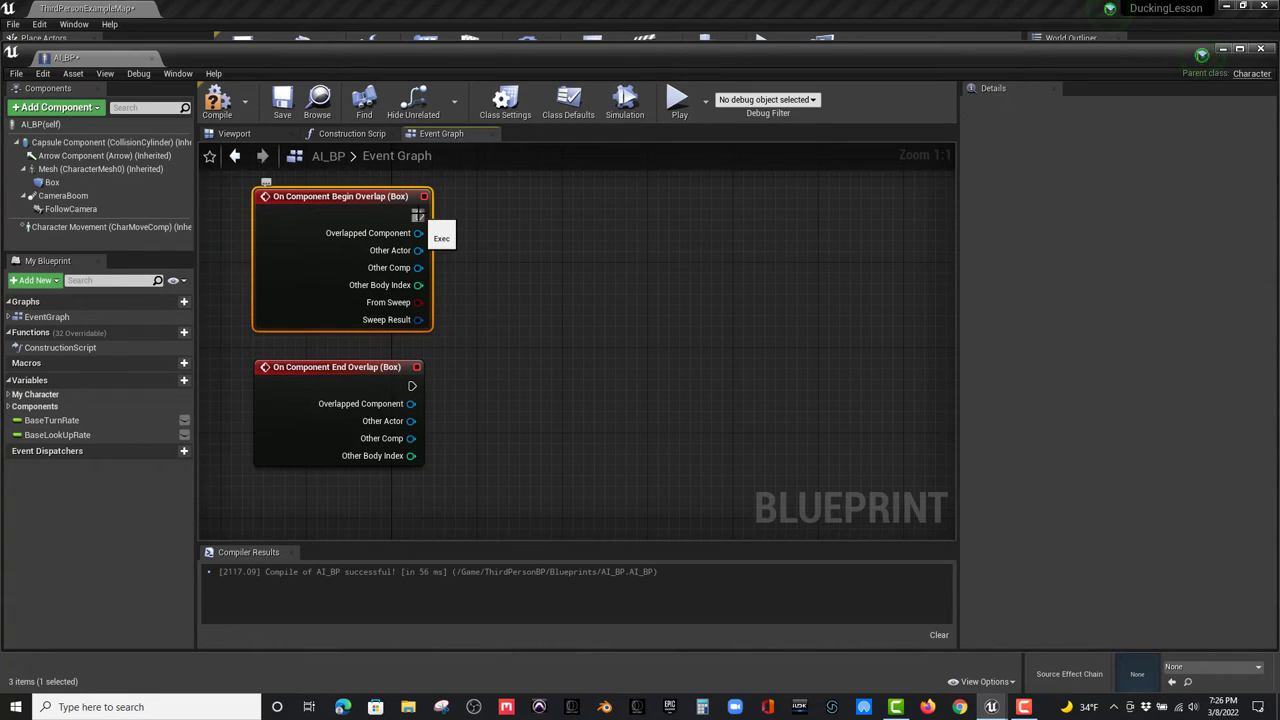
left_click_drag(418, 216, 498, 216)
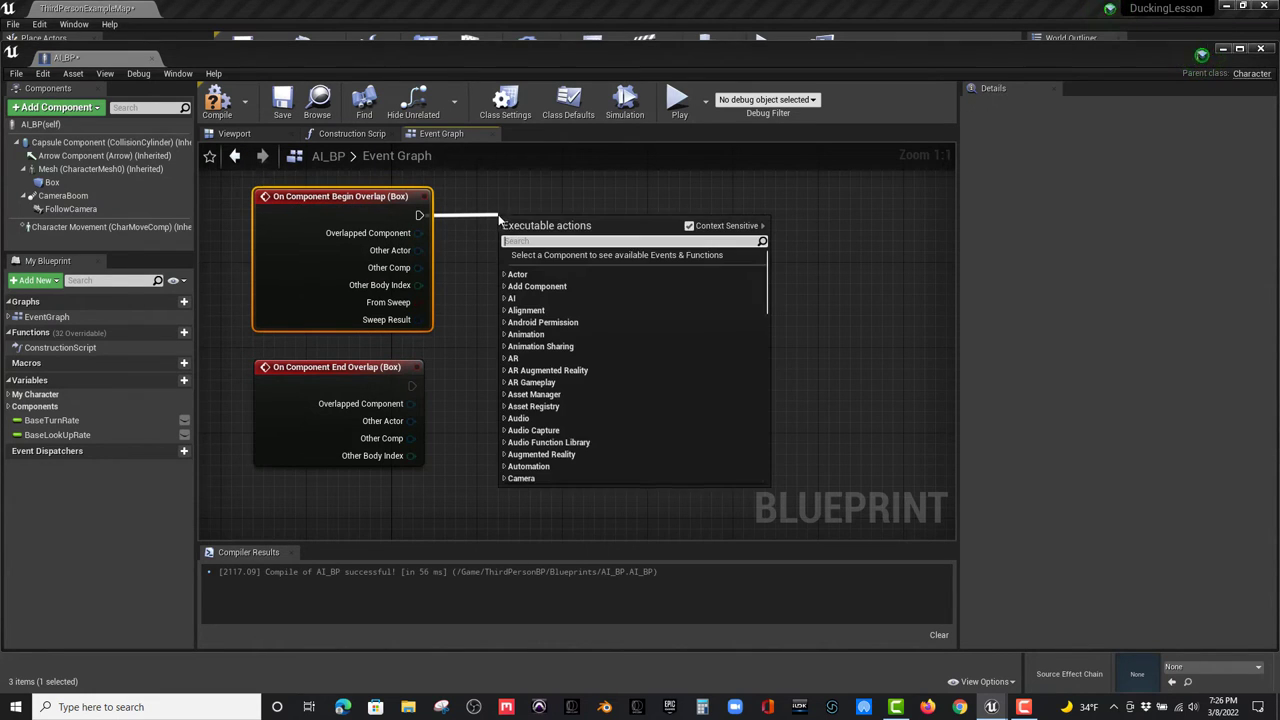
type("cast")
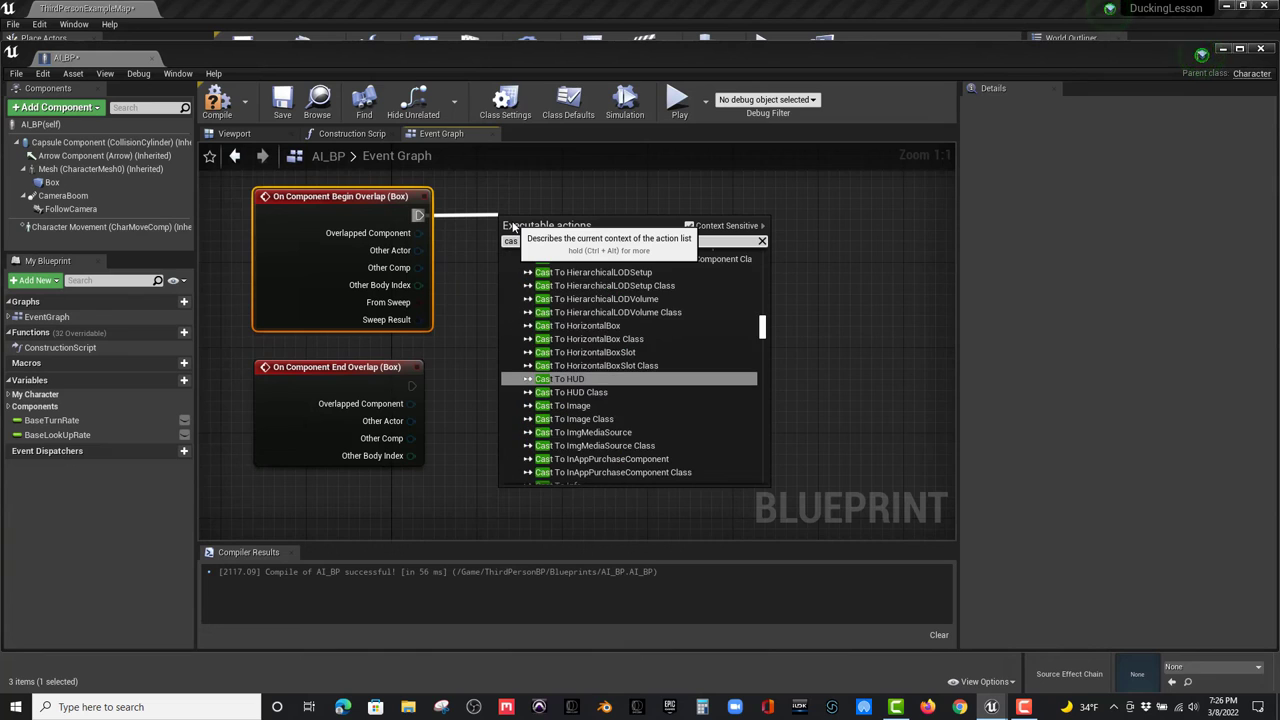
key("Down")
key("Down")
key("Down")
key("Down")
key("Down")
key("Down")
key("Down")
key("Down")
key("Down")
key("Down")
key("Down")
key("Down")
key("Down")
key("Down")
key("Down")
key("Down")
key("Down")
key("Down")
key("Down")
key("Down")
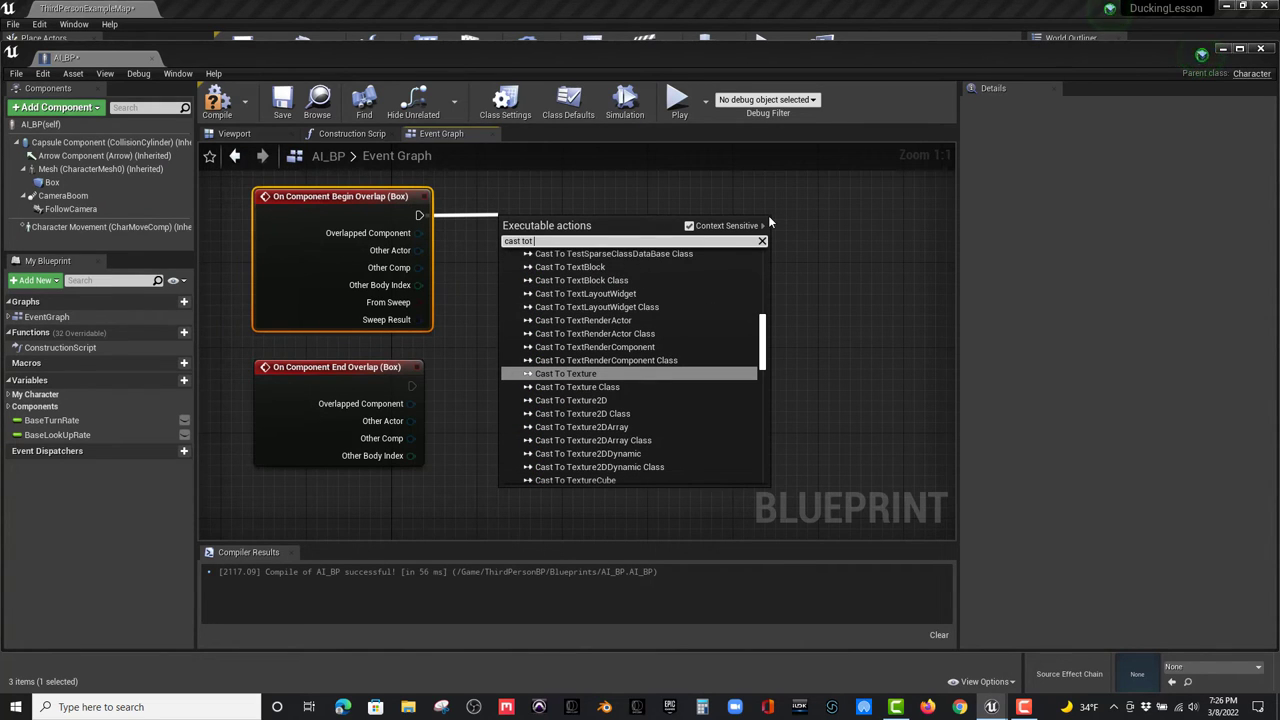
type("tot")
key("BackSpace")
type("third")
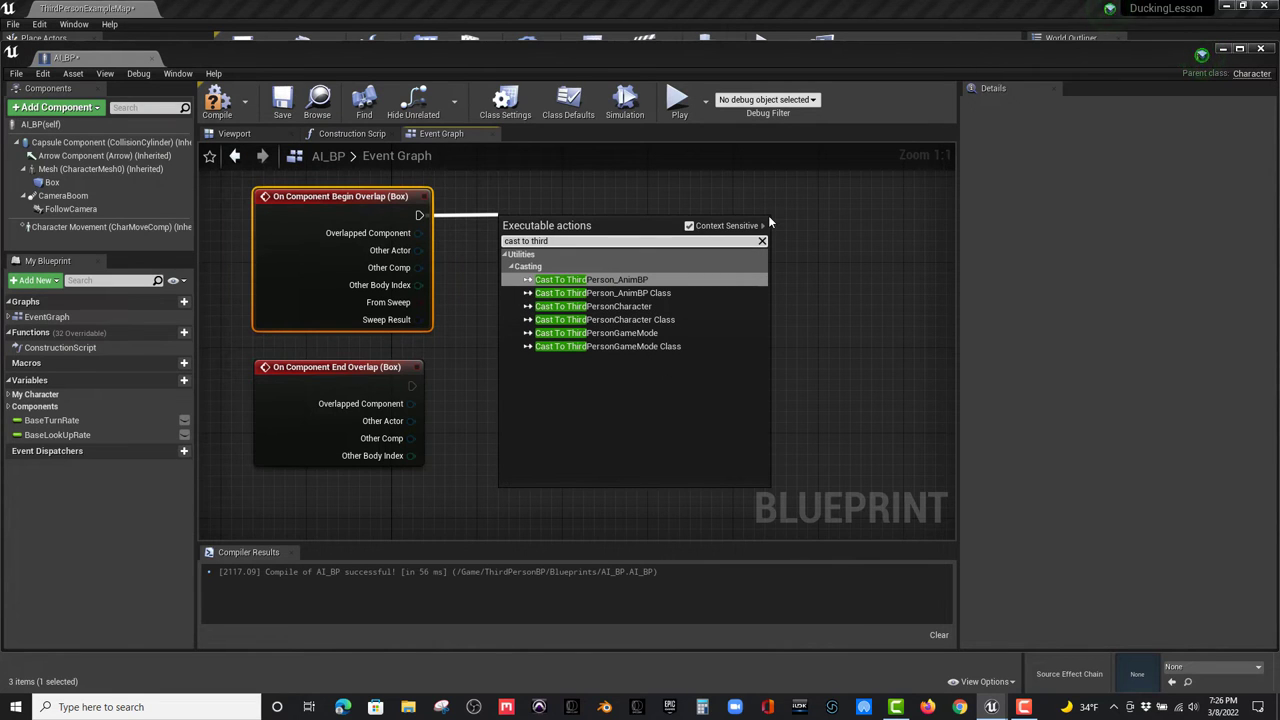
left_click(630, 306)
- Wire Other Actor into the cast's Object input and arrange the nodes
left_click_drag(630, 233, 640, 212)
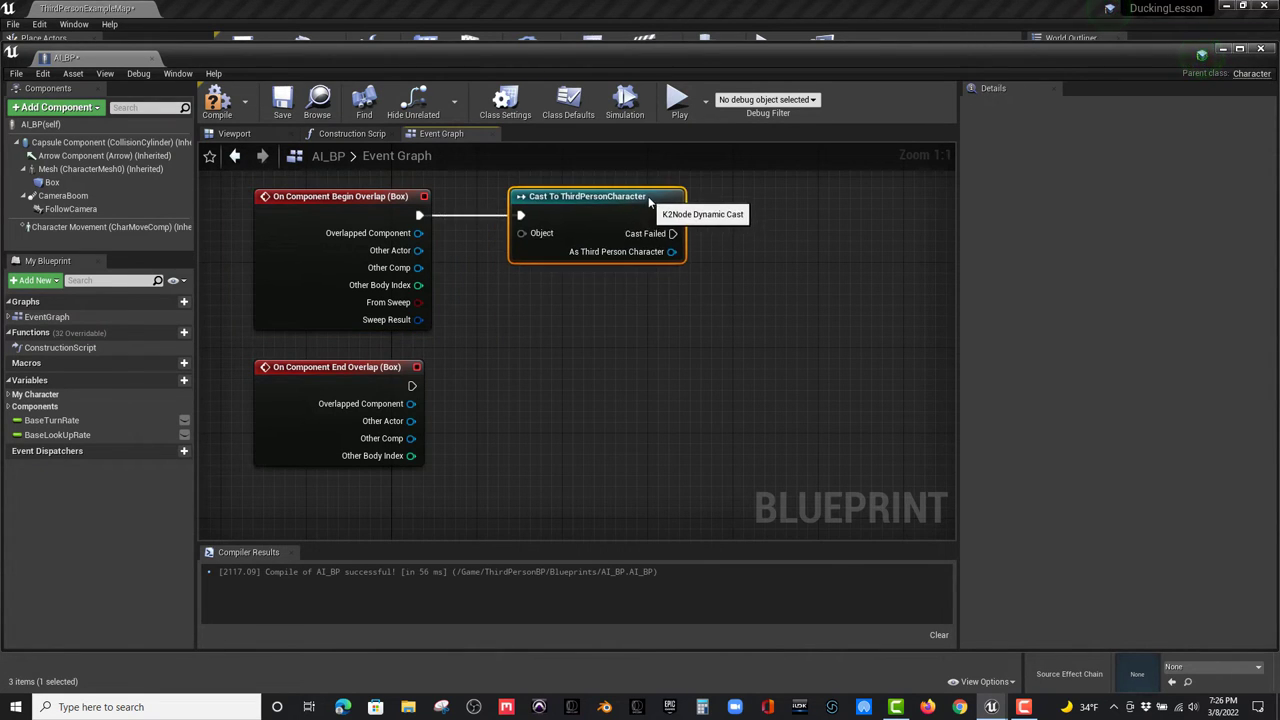
left_click_drag(419, 250, 521, 233)
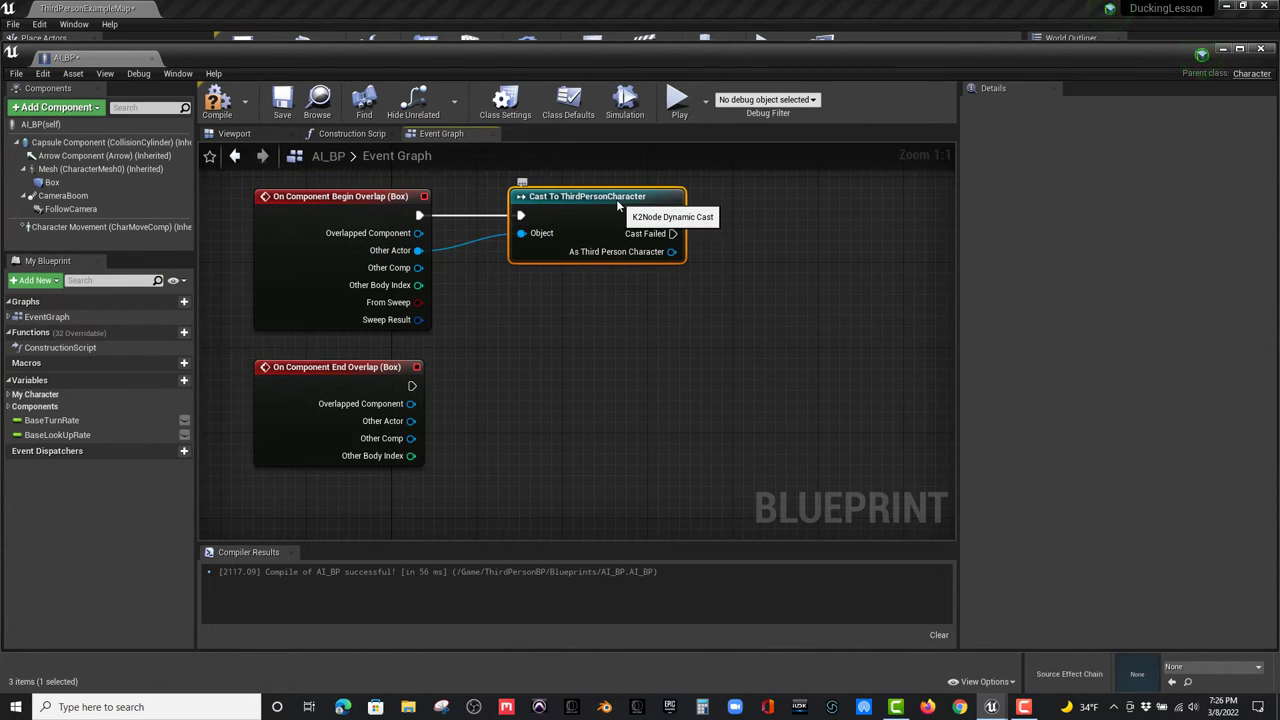
left_click_drag(616, 199, 584, 199)
right_click_drag(694, 274, 643, 317)
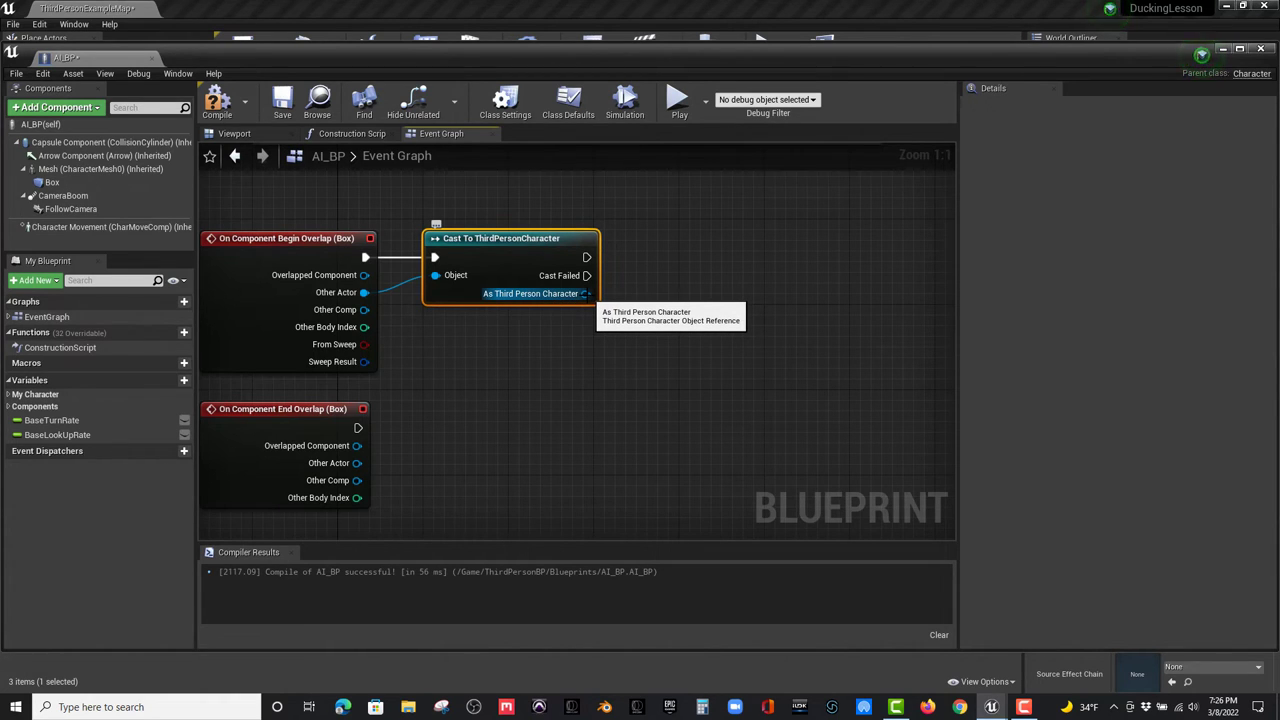
right_click(587, 294)
- Promote the cast result to an As Third Person Character variable, placing SET beside the cast
left_click(612, 313)
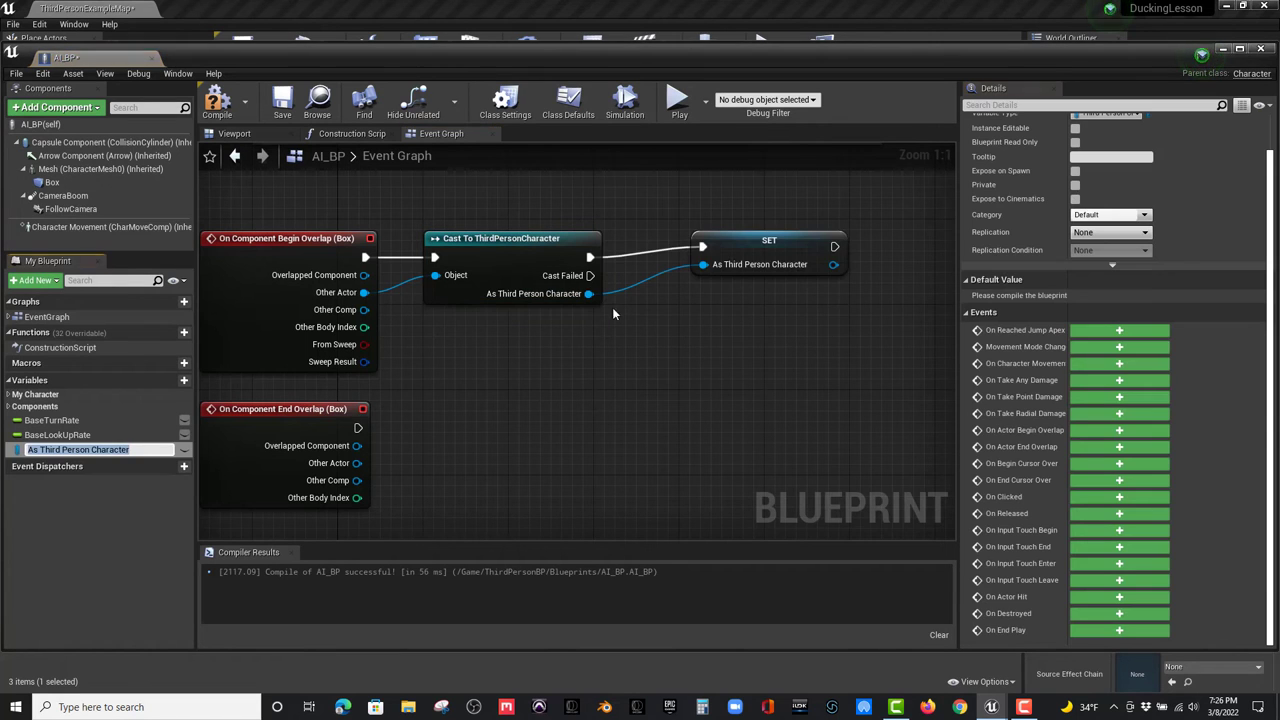
left_click_drag(718, 252, 675, 263)
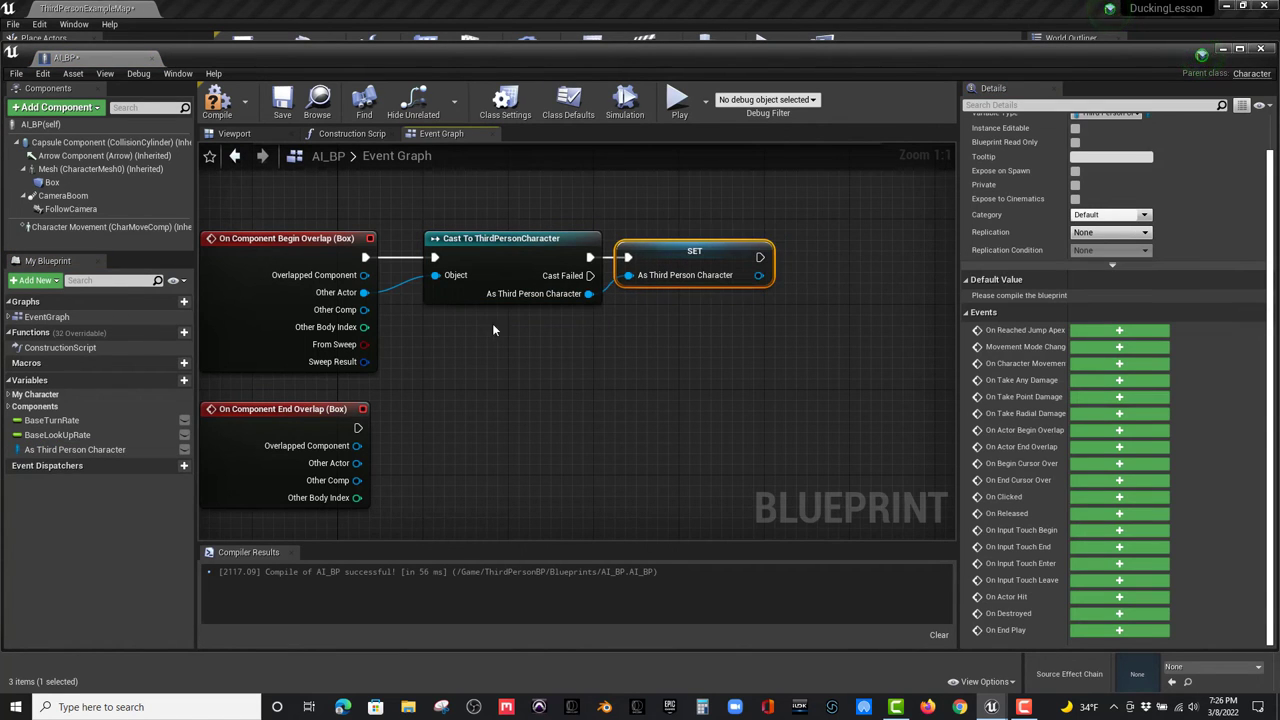
left_click(100, 449)
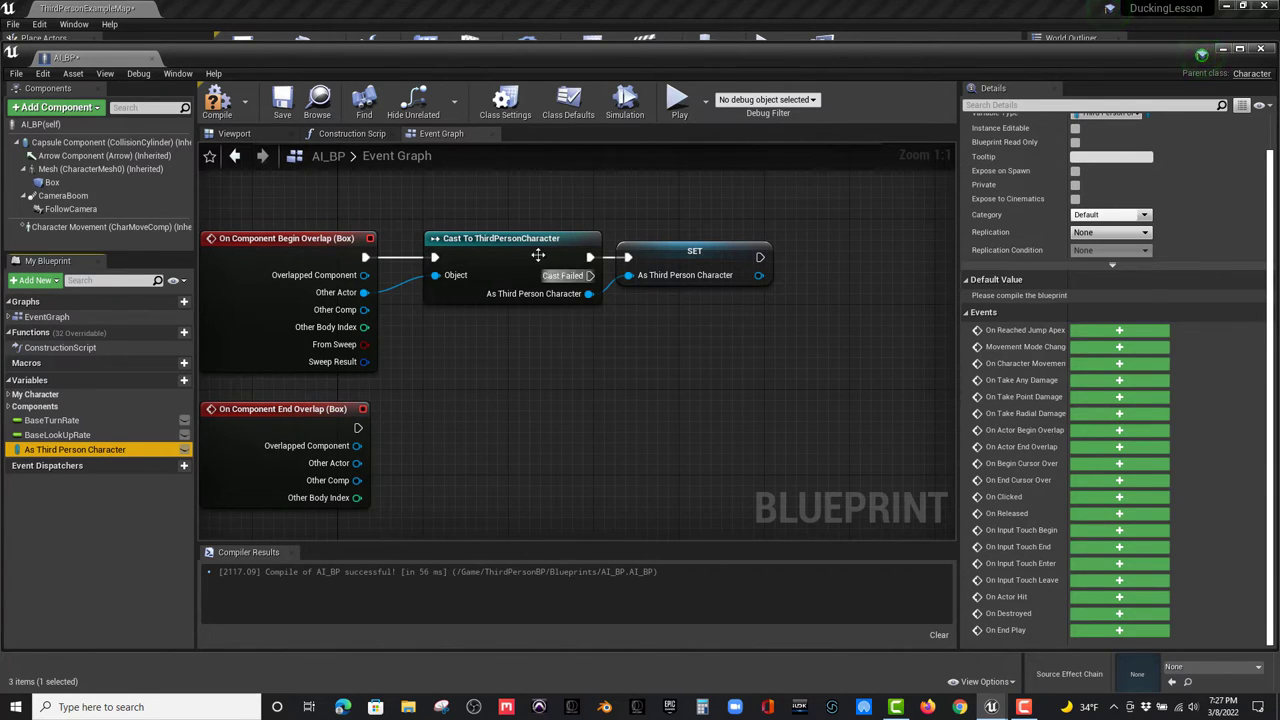
mouse_move(530, 238)
left_mouse_down()
mouse_move(508, 240)
mouse_move(548, 247)
mouse_move(535, 252)
left_mouse_up()
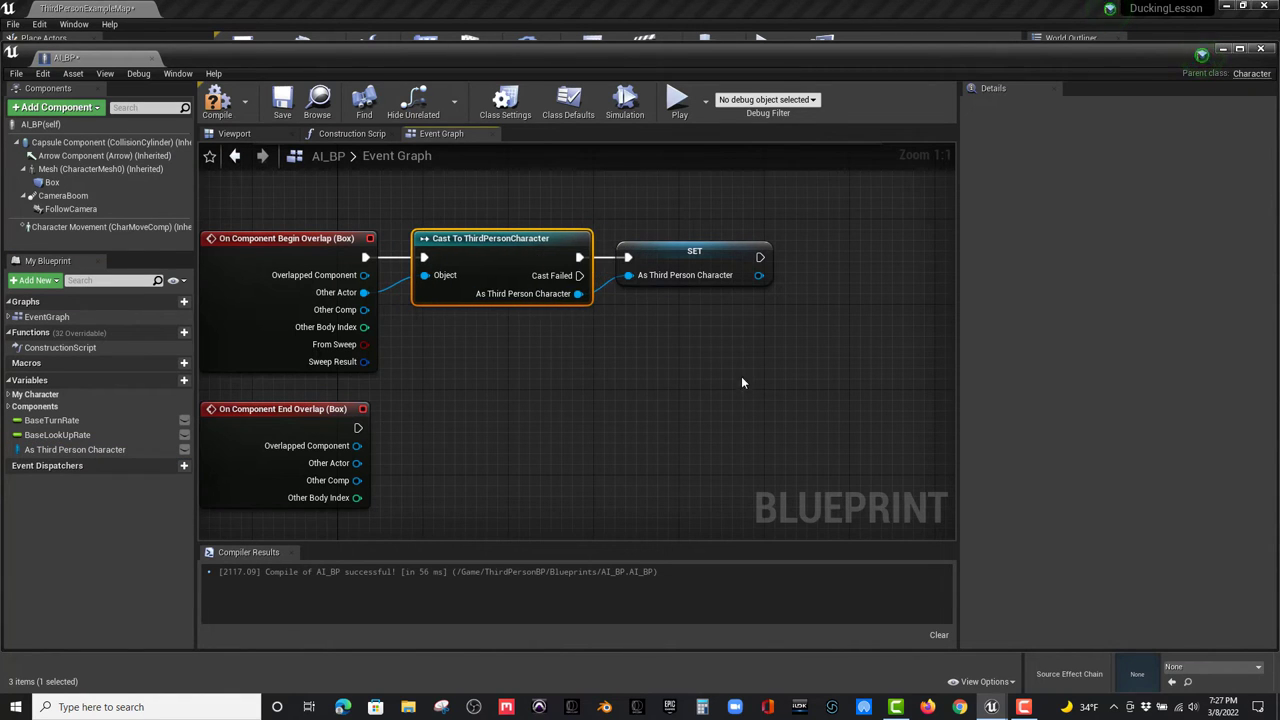
right_click_drag(815, 281, 693, 281)
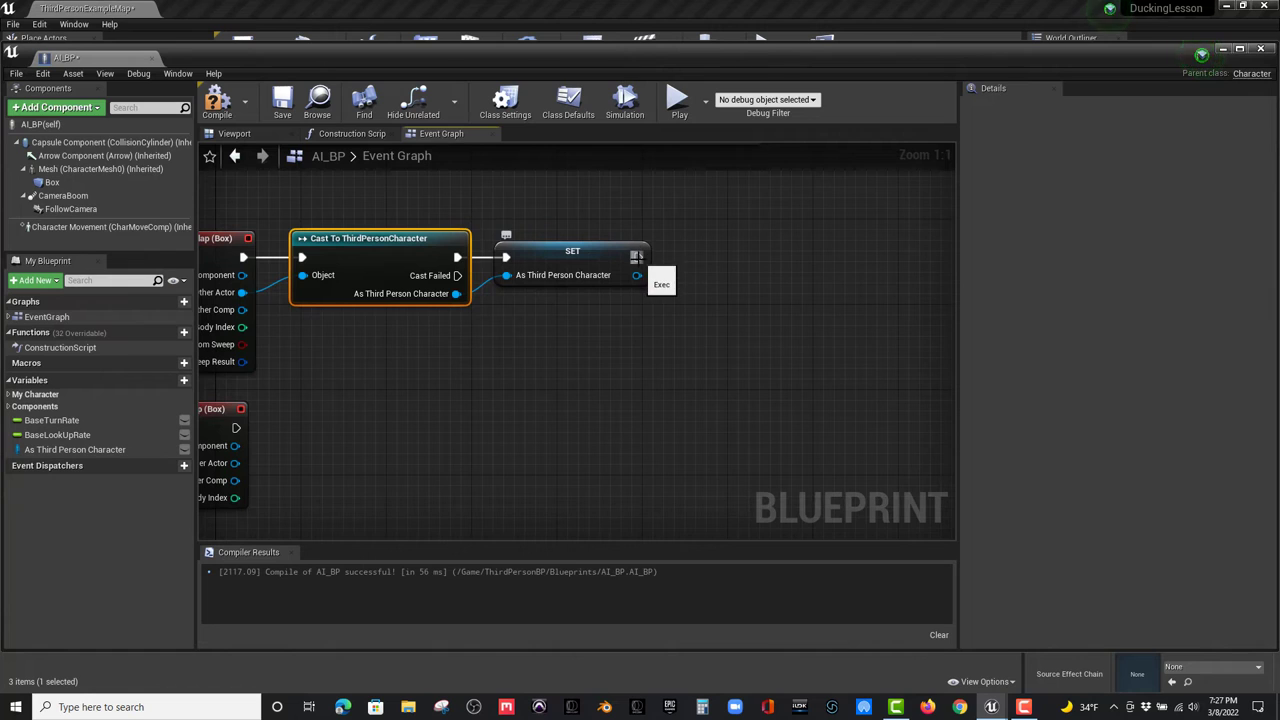
- Search 'play sound 2d' from the SET node's execution output
left_click_drag(637, 257, 707, 257)
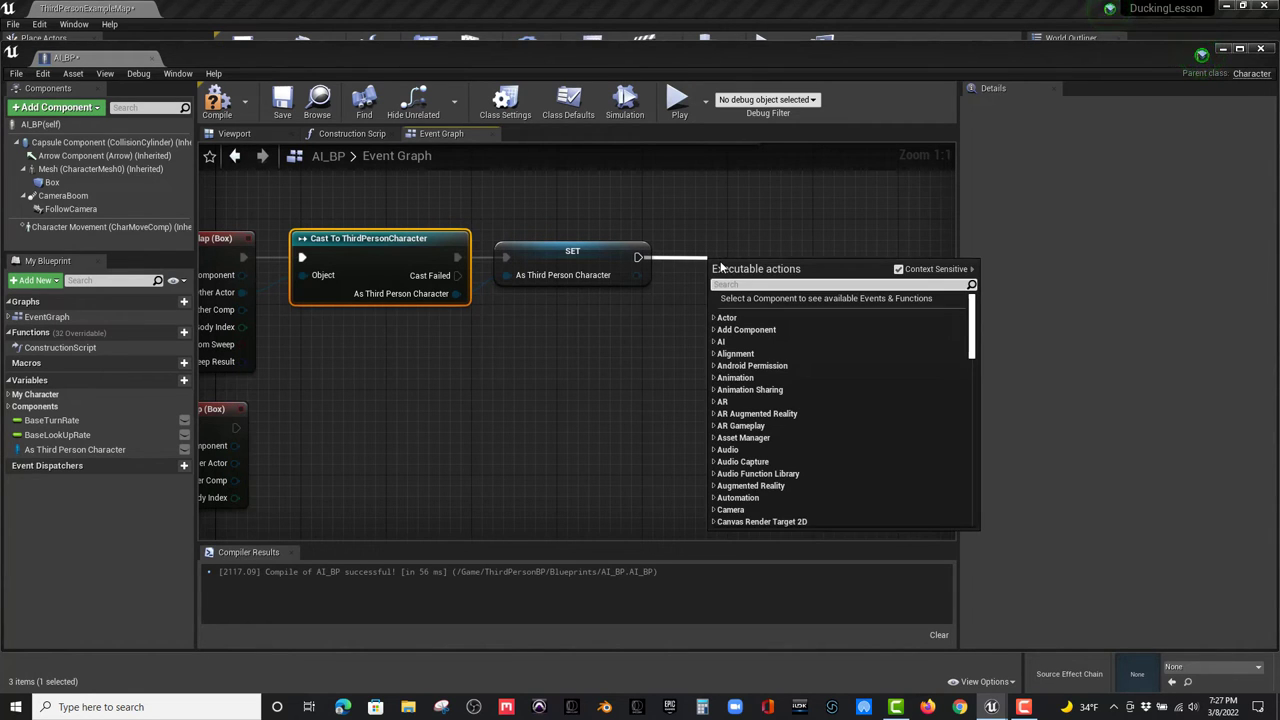
type("play sou")
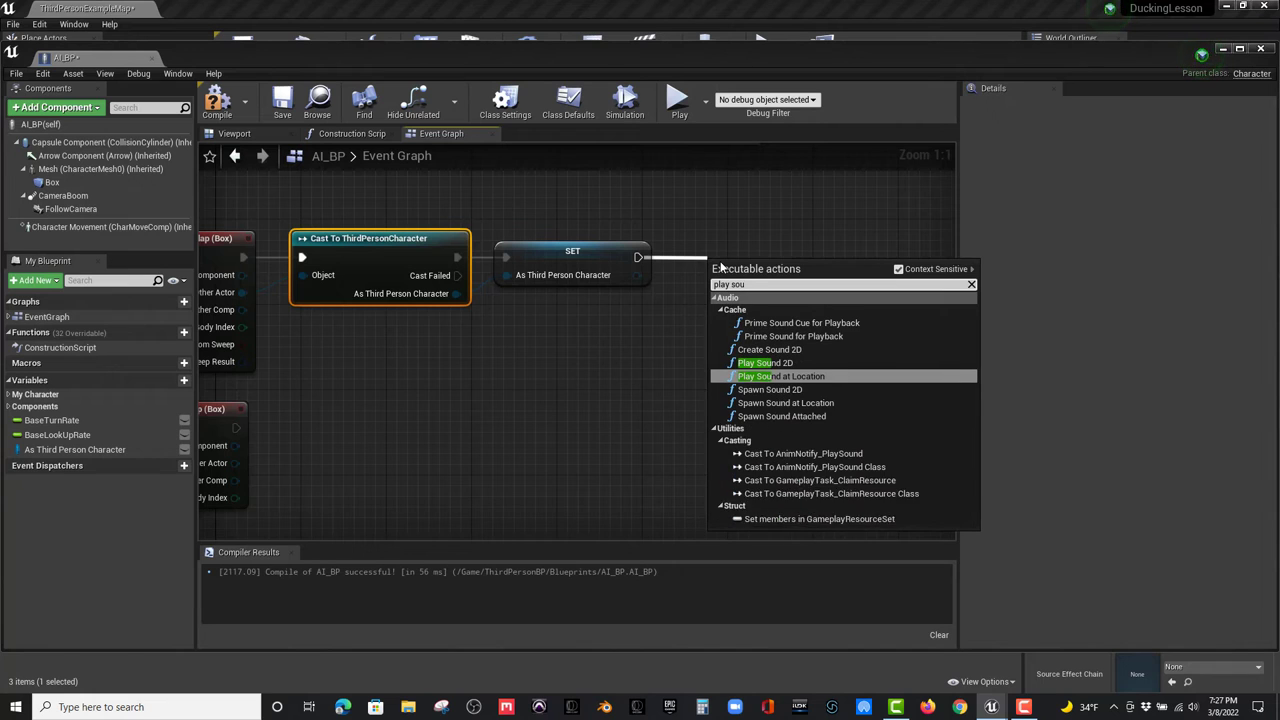
type("nd 2d")
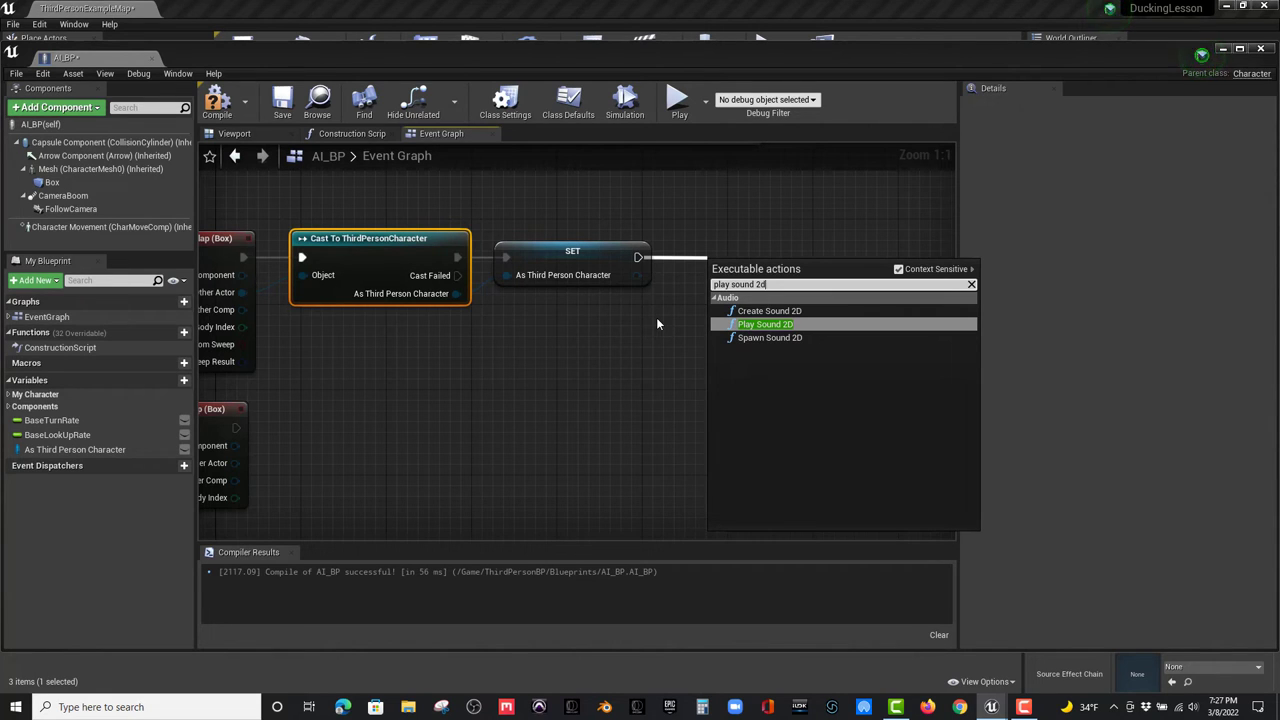
- Add a Play Sound 2D node after the SET node and browse its sound asset list
left_click(770, 325)
left_click_drag(773, 266, 743, 242)
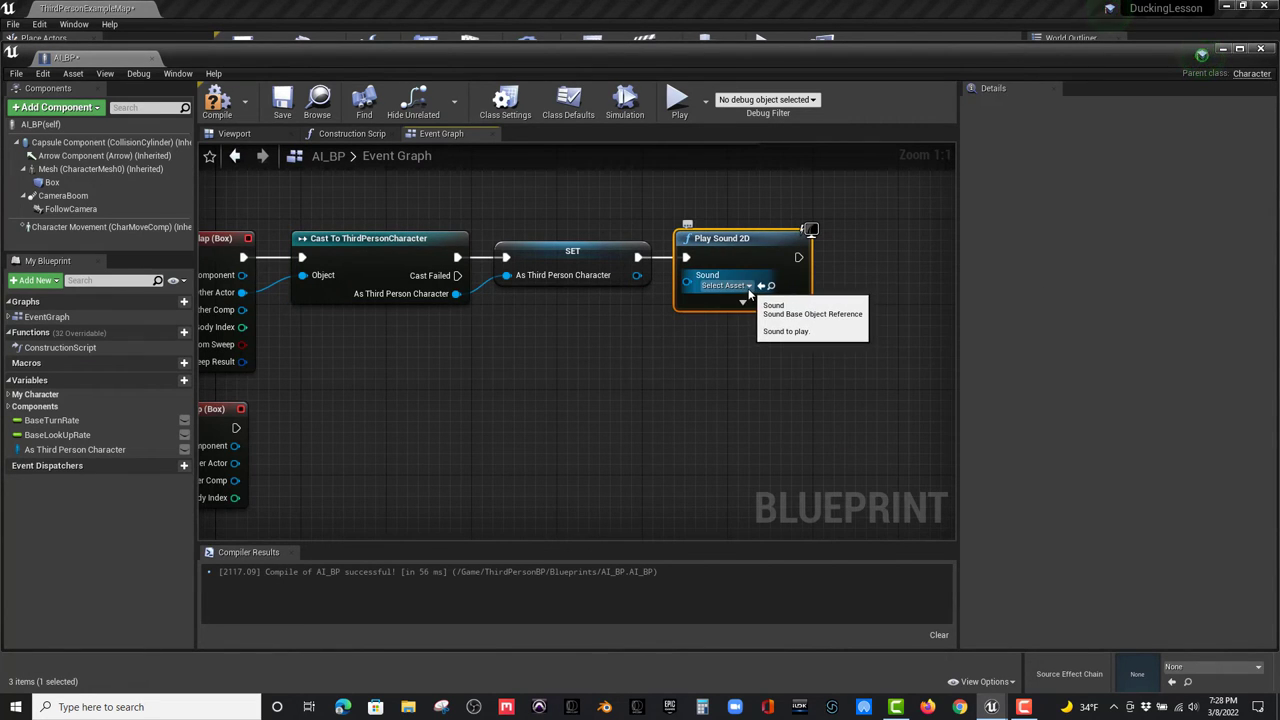
left_click(748, 287)
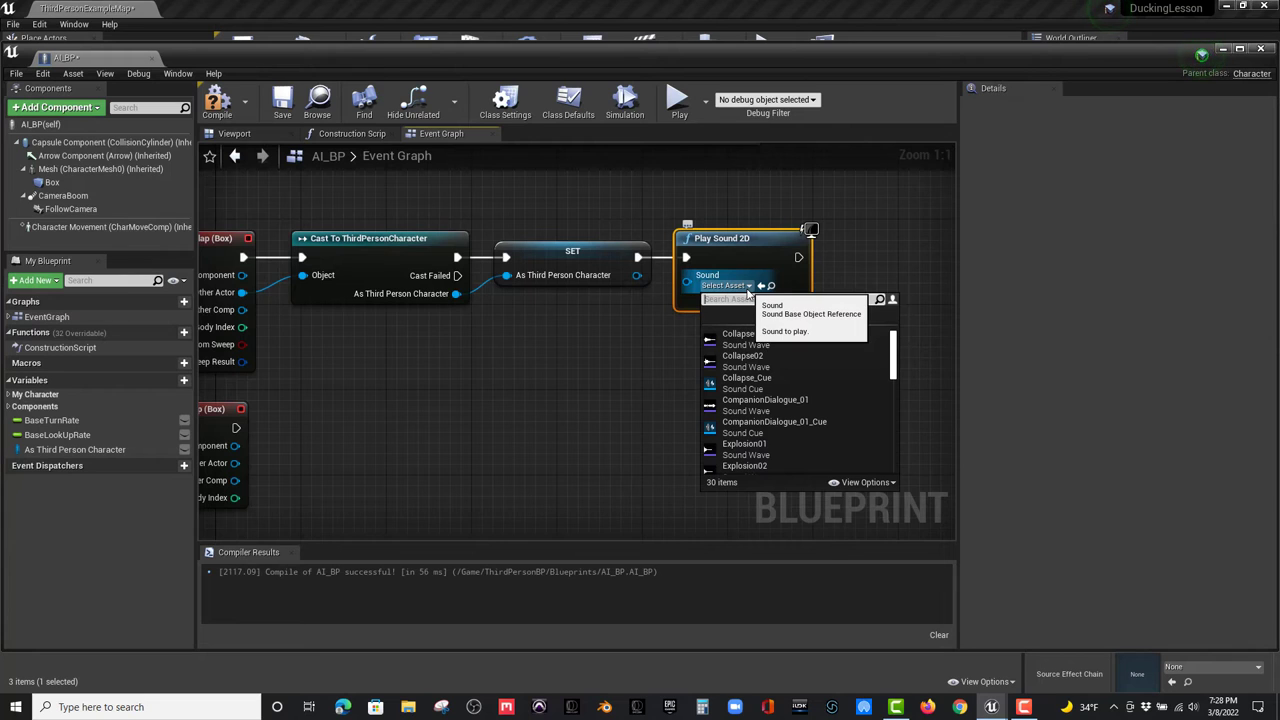
left_click(748, 288)
left_click(745, 286)
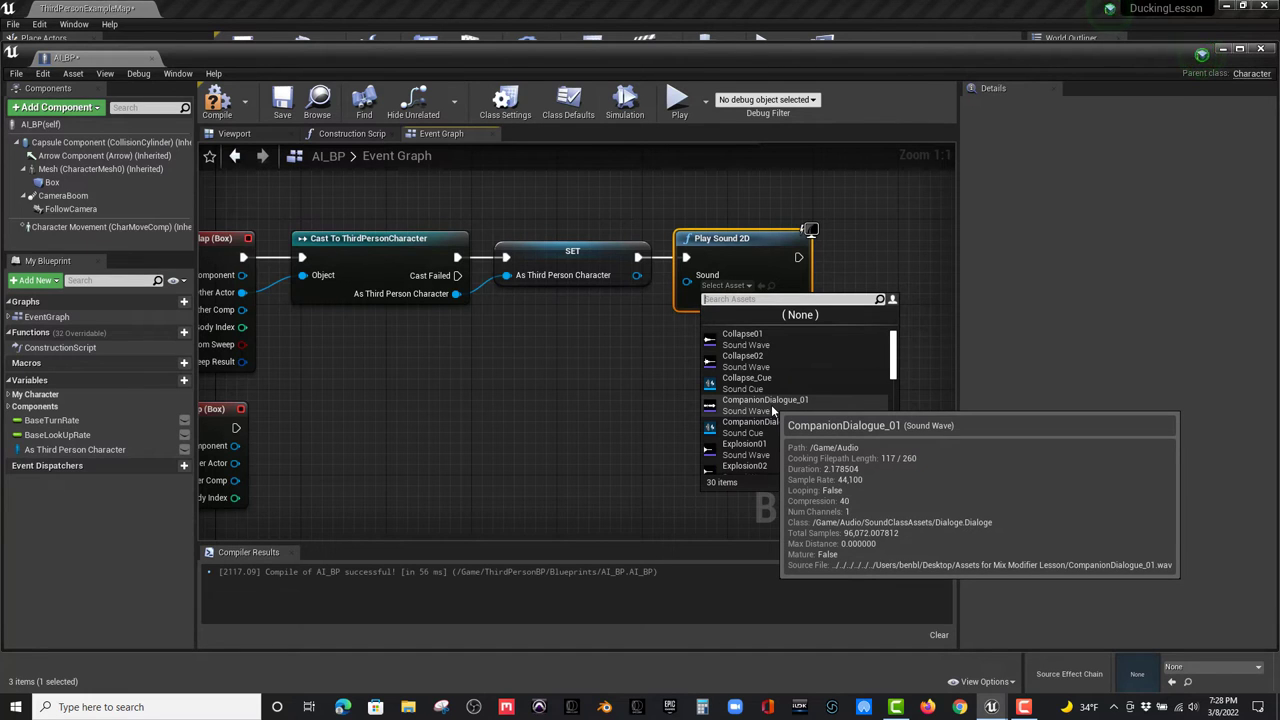
scroll(768, 404, "down", 2)
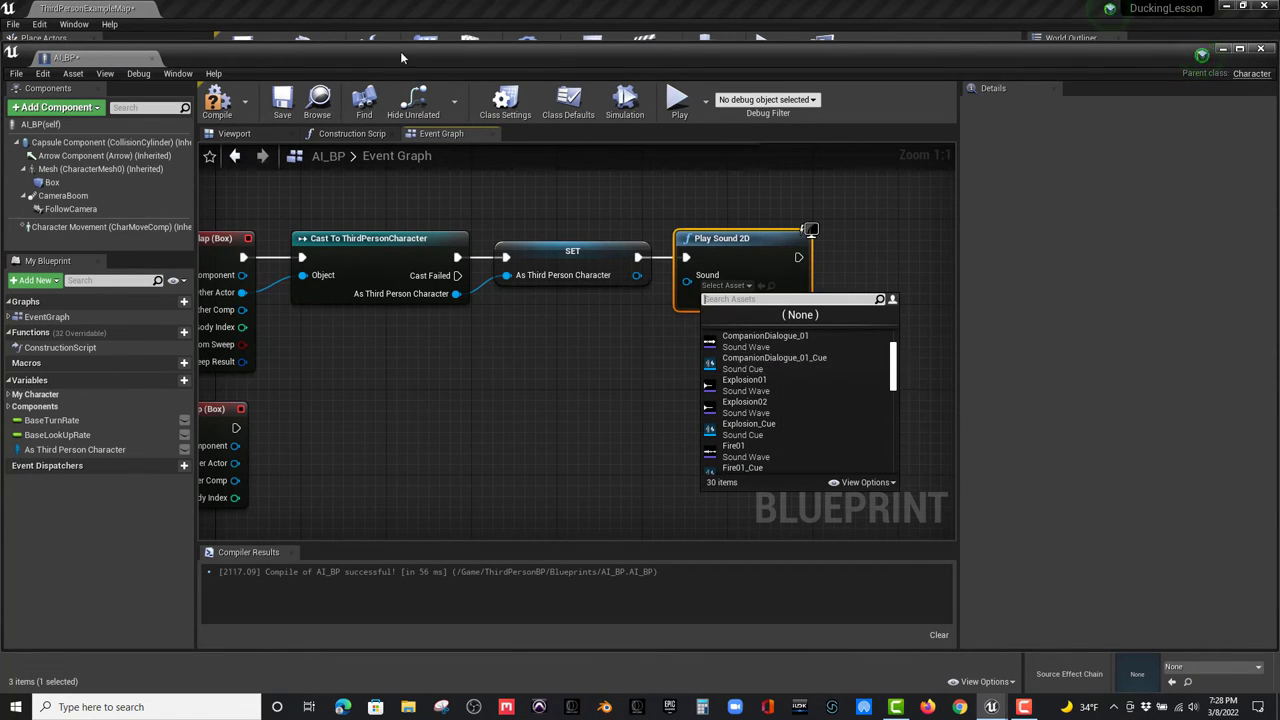
- Check the sounds in the Audio folder, then set the node's Sound to CompanionDialogue_01_Cue
left_click_drag(85, 54, 190, 10)
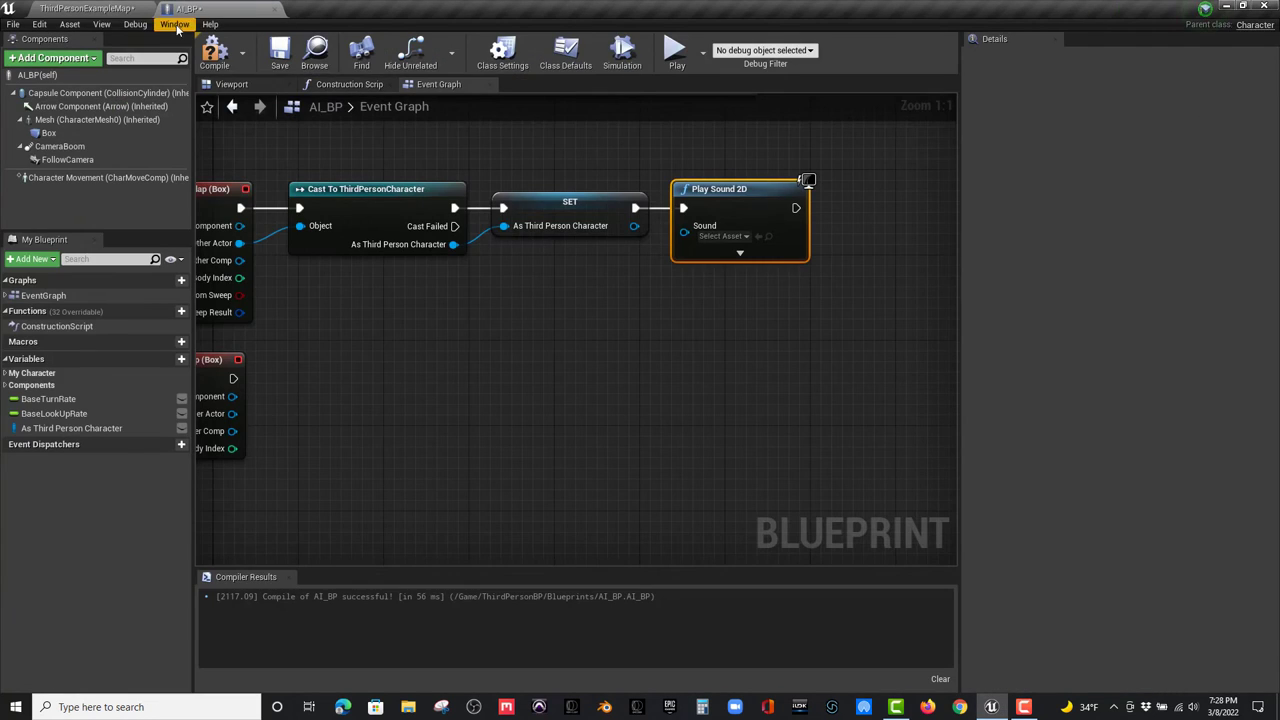
left_click(87, 8)
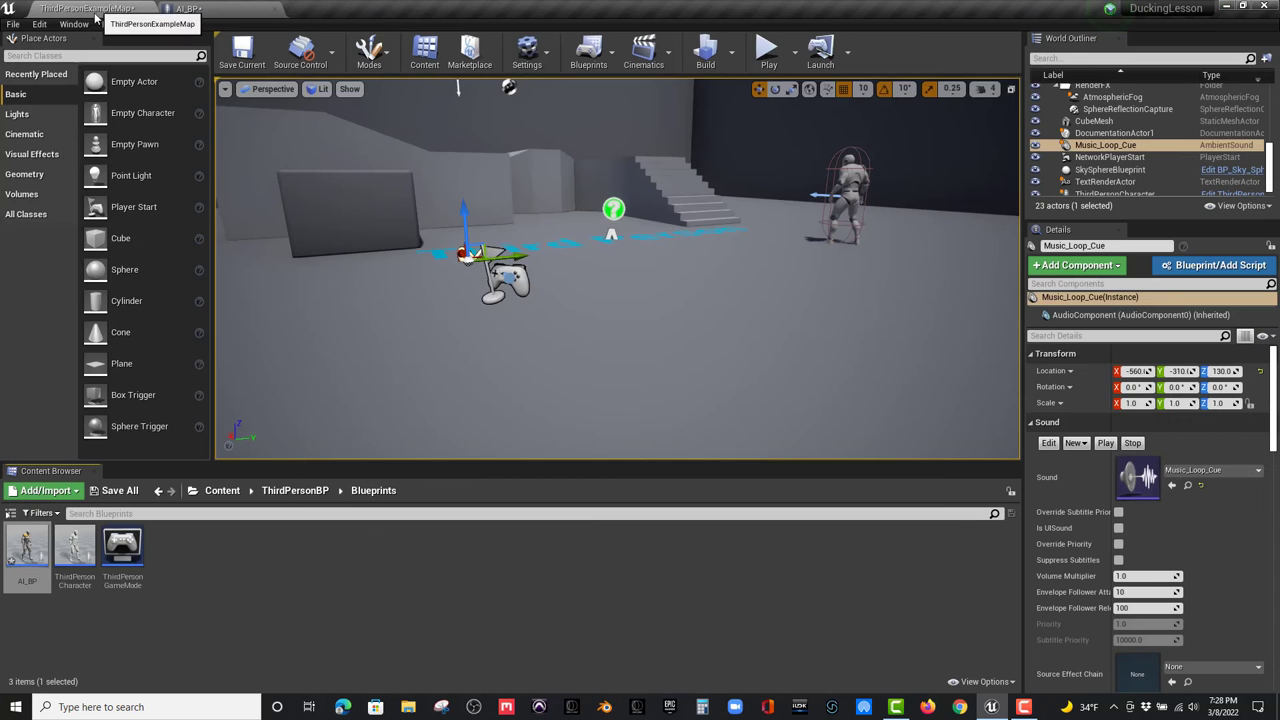
left_click(222, 490)
double_click(27, 545)
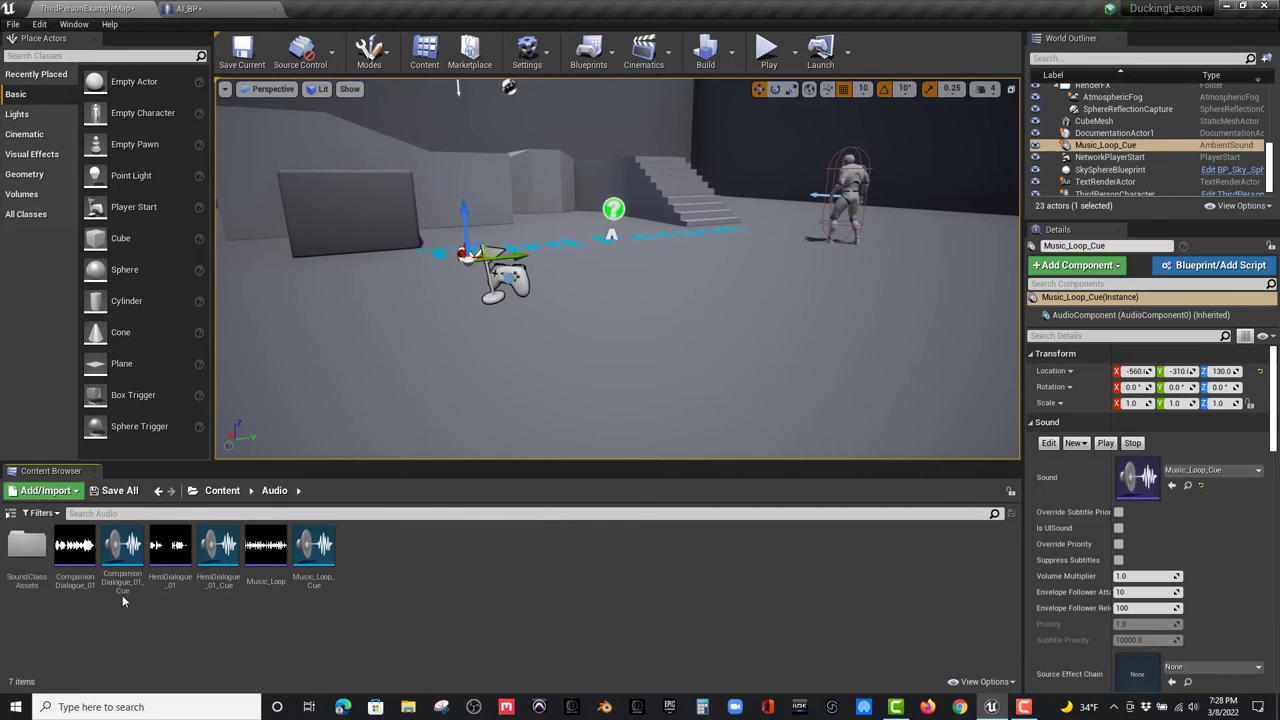
left_click(190, 8)
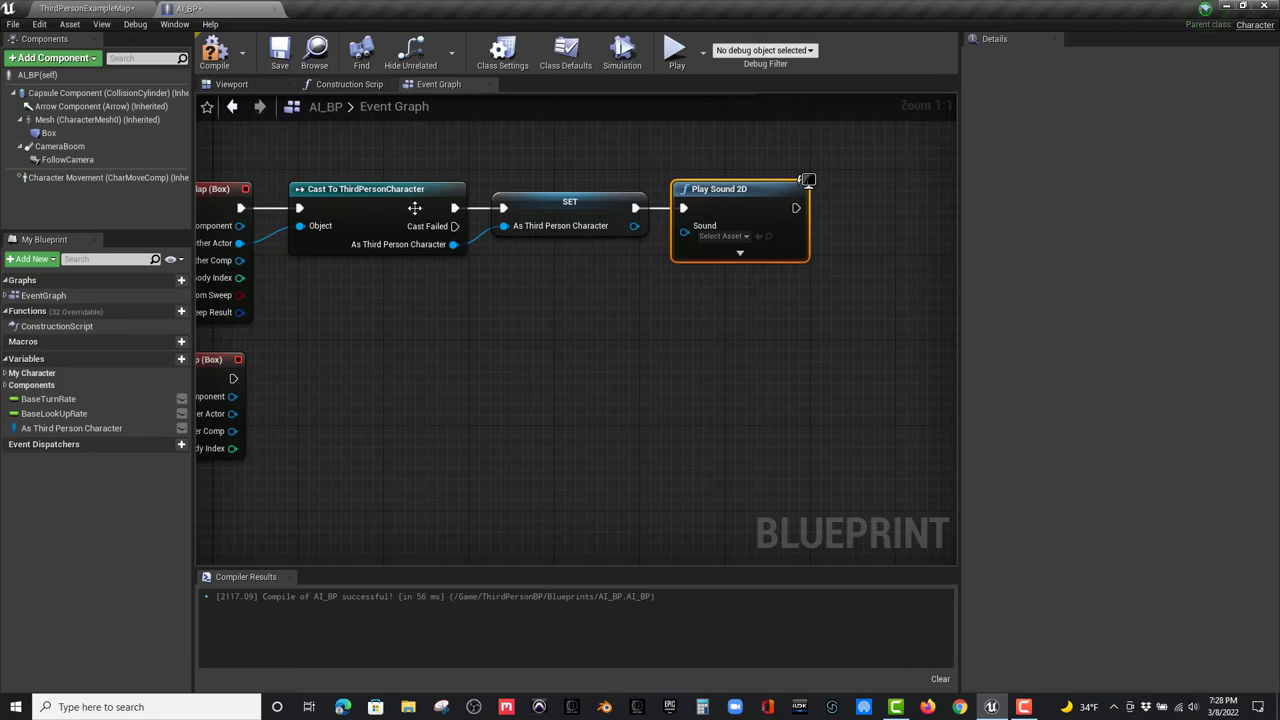
left_click(722, 236)
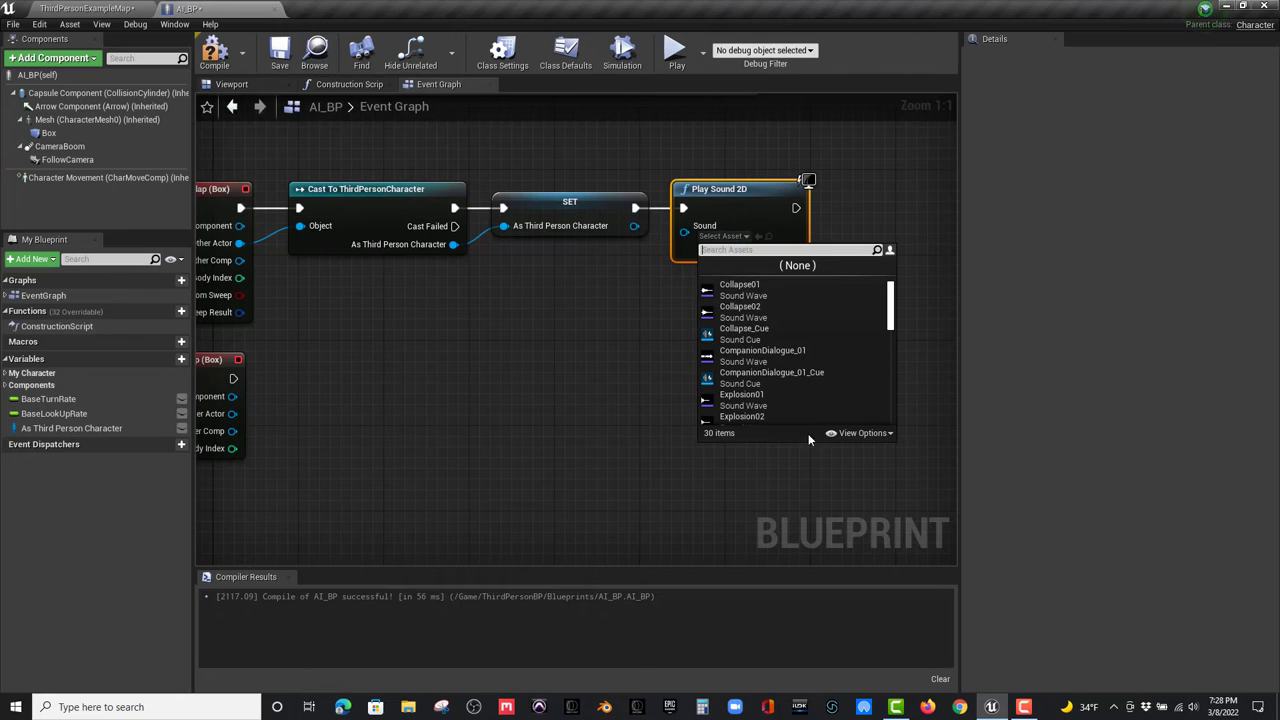
left_click(816, 374)
right_click_drag(661, 372, 789, 364)
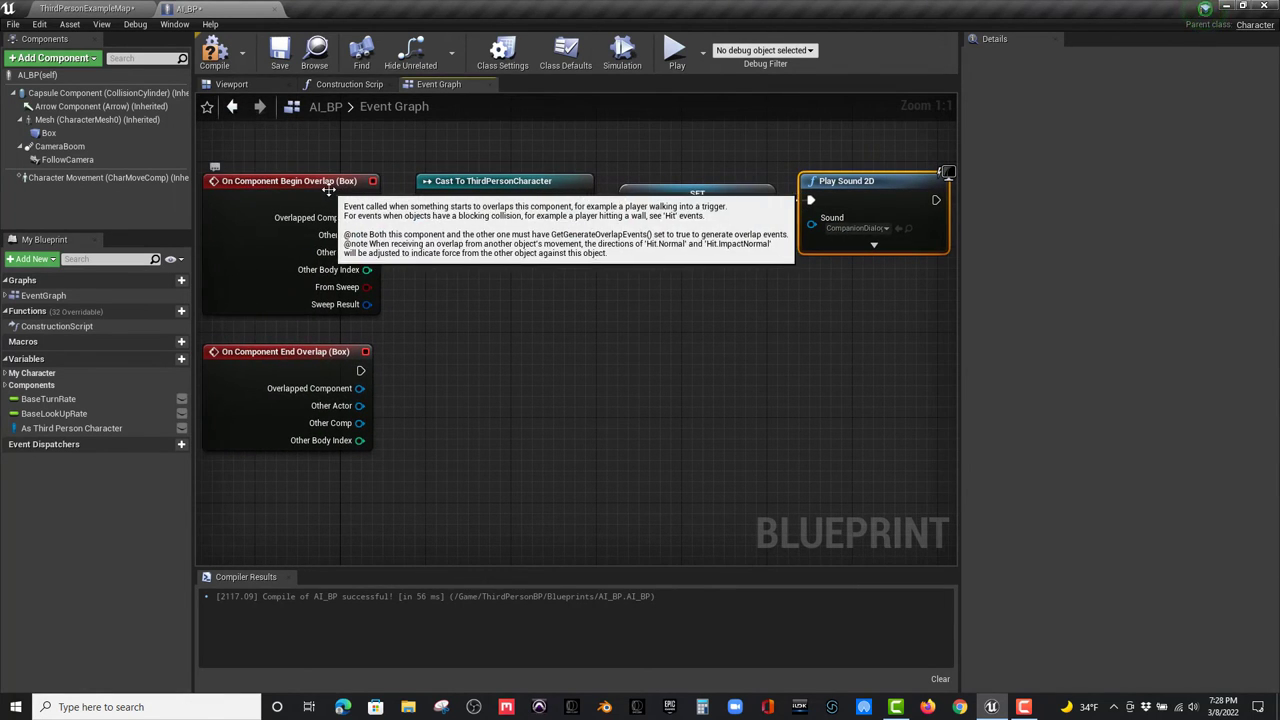
- Add an As Third Person Character getter near the On Component End Overlap event
left_click(322, 352)
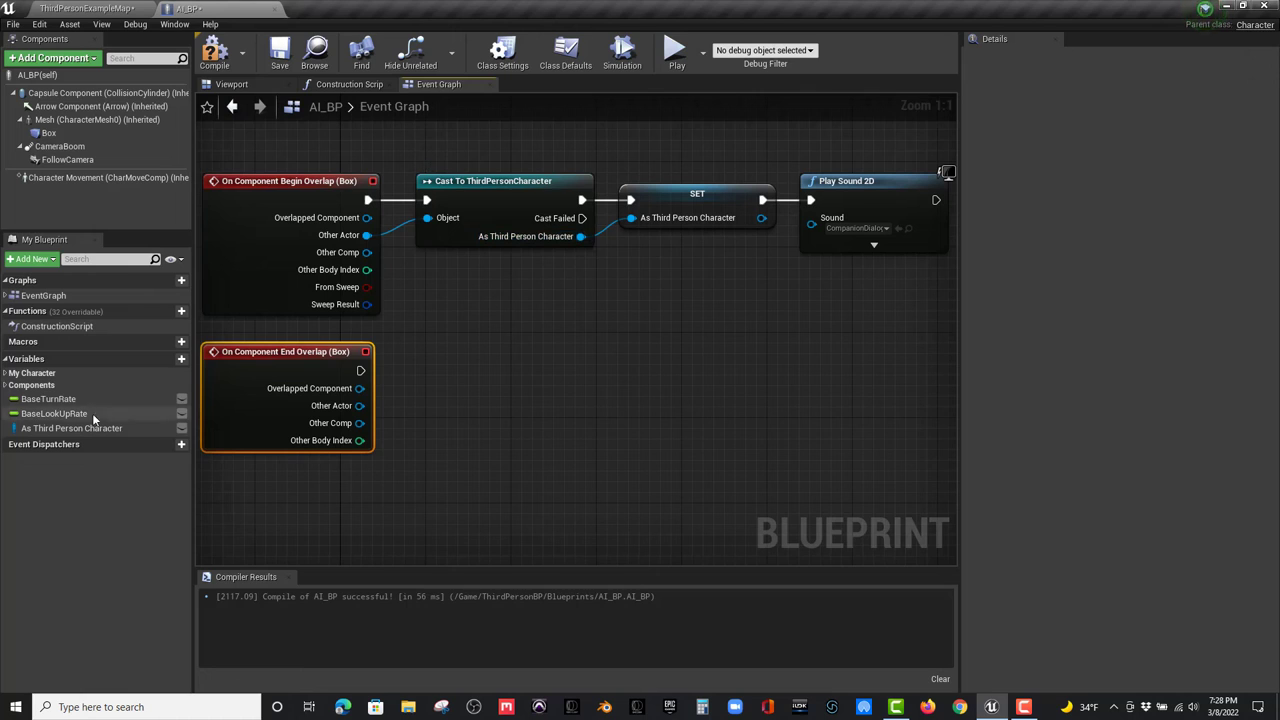
left_click_drag(128, 428, 513, 441)
left_click(437, 450)
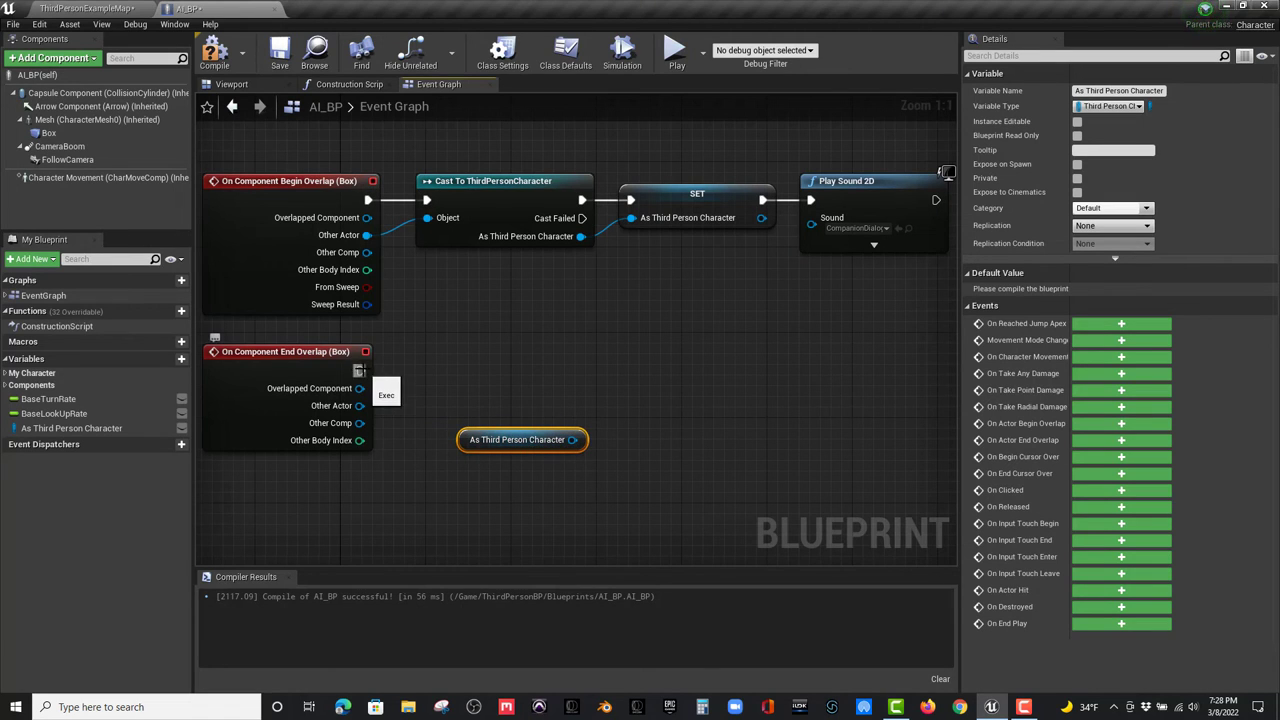
- Wire a new Branch node from the End Overlap event's execution output
left_click_drag(360, 371, 463, 375)
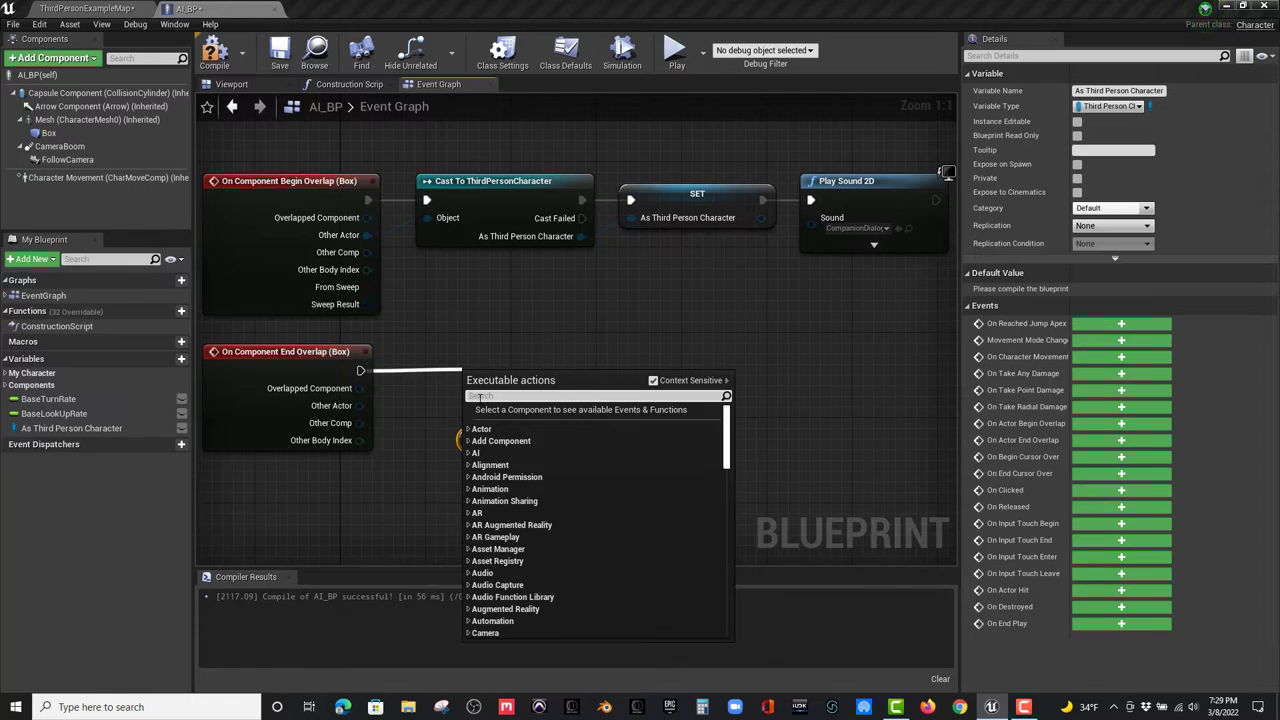
type("branch")
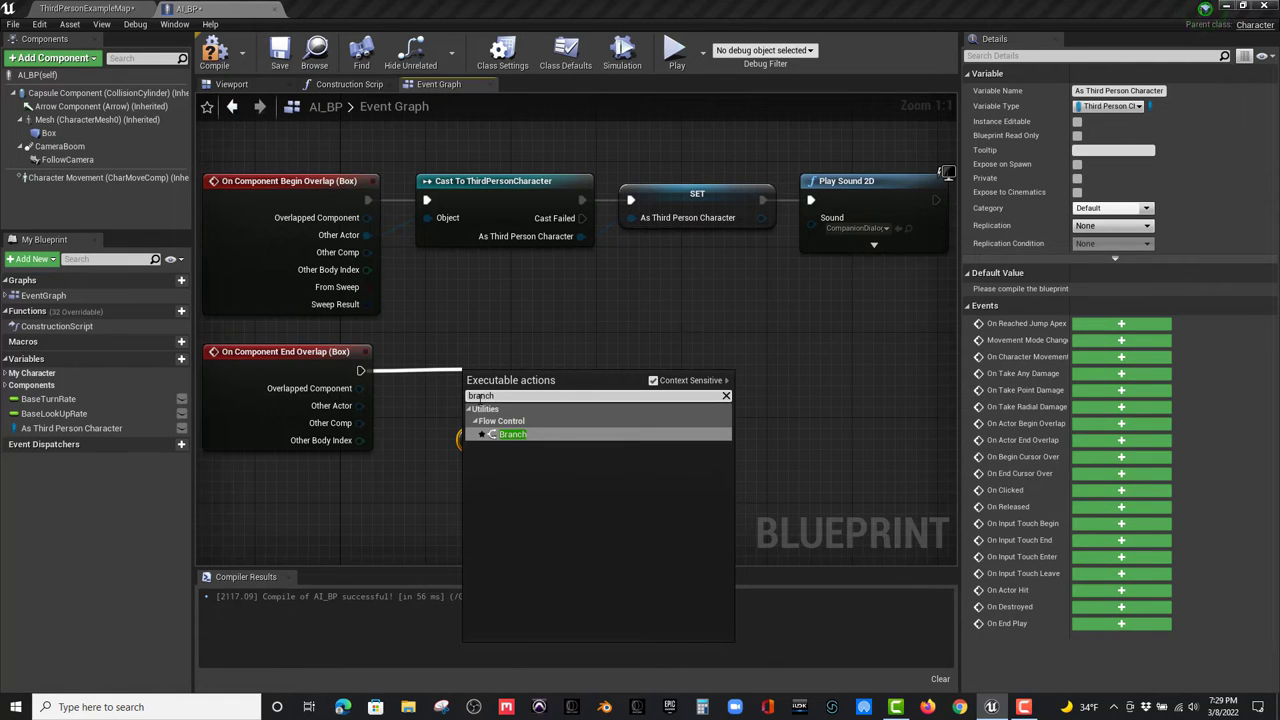
key("Return")
left_click_drag(515, 368, 472, 347)
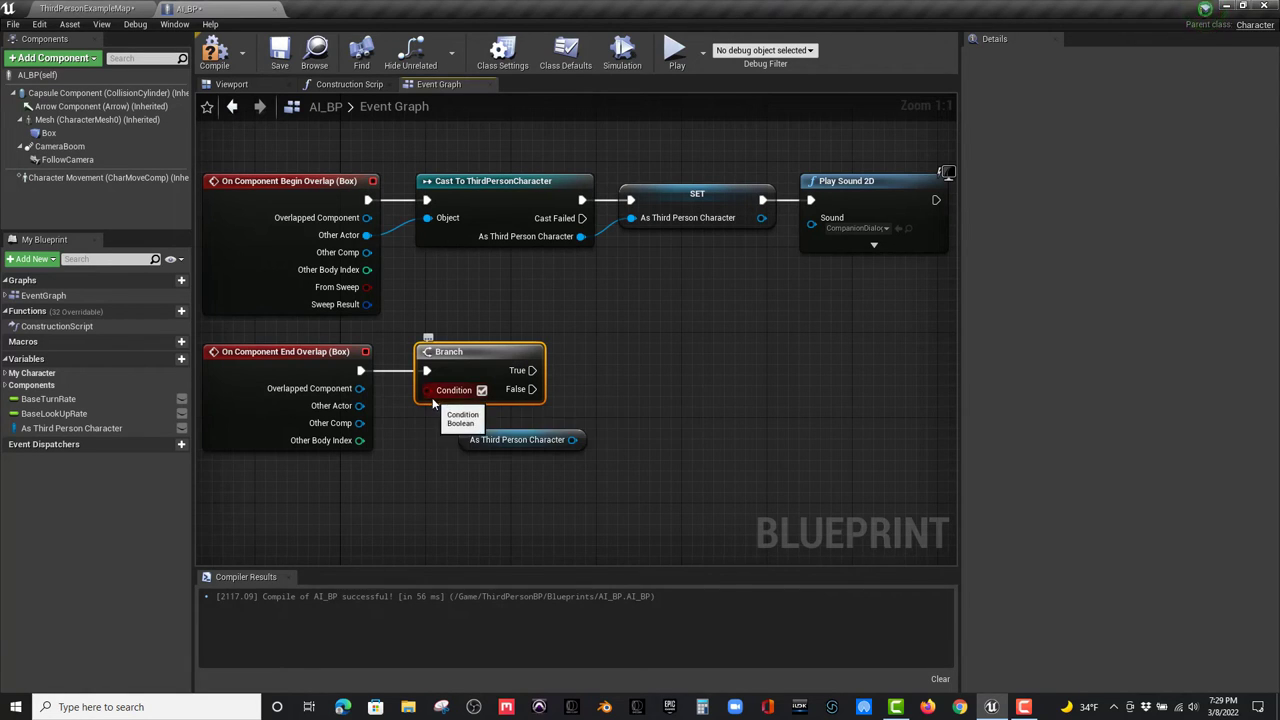
- Add an Equal (Object) node fed by End Overlap's Other Actor
right_click_drag(618, 396, 789, 281)
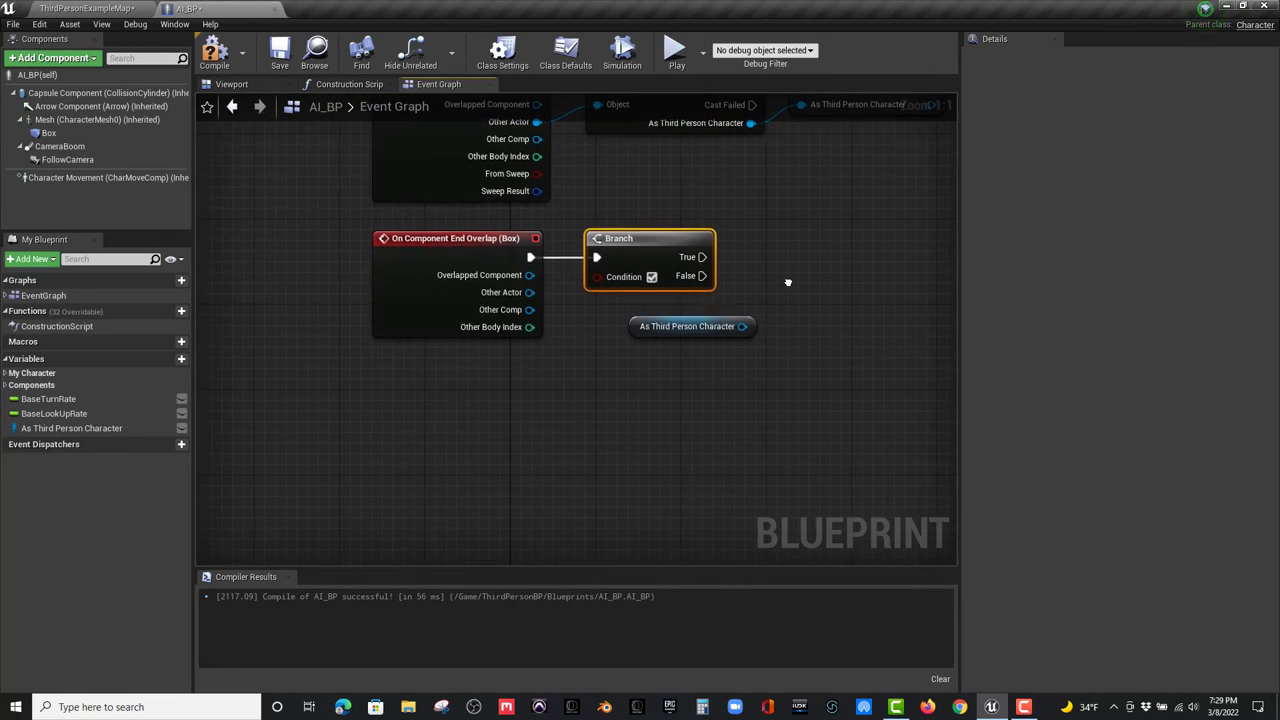
left_click_drag(696, 333, 503, 390)
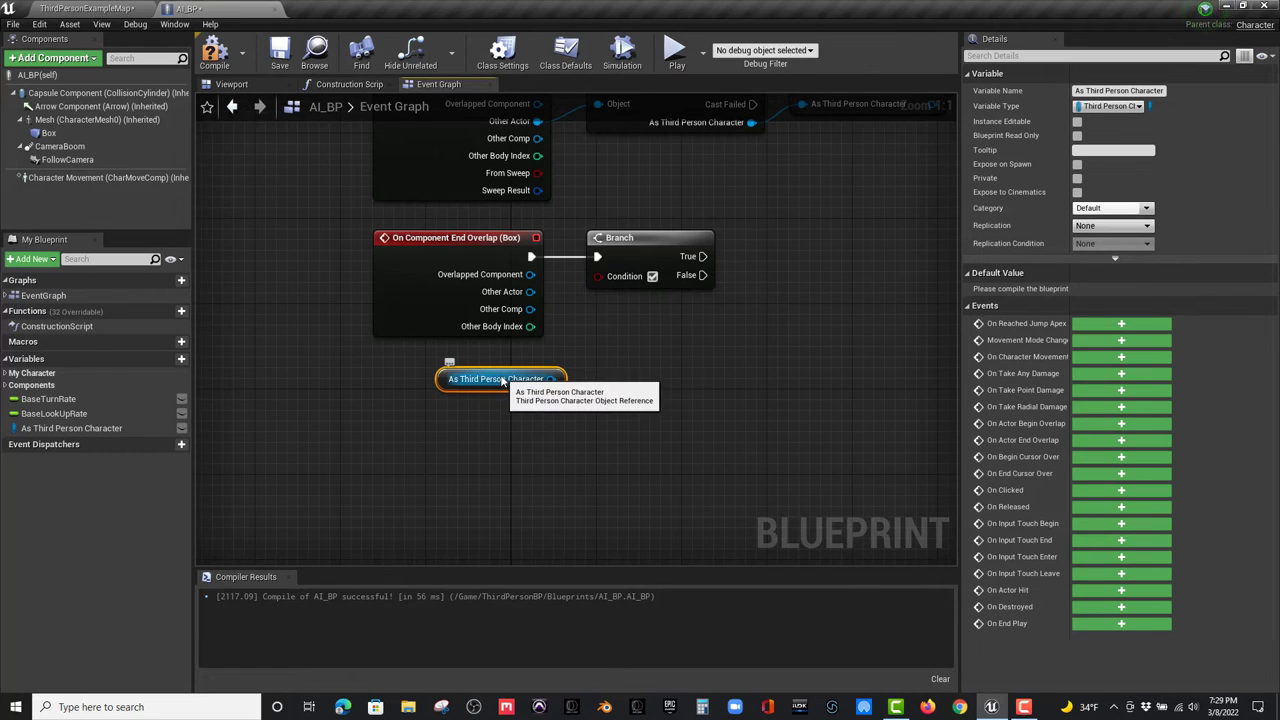
left_click_drag(496, 385, 429, 415)
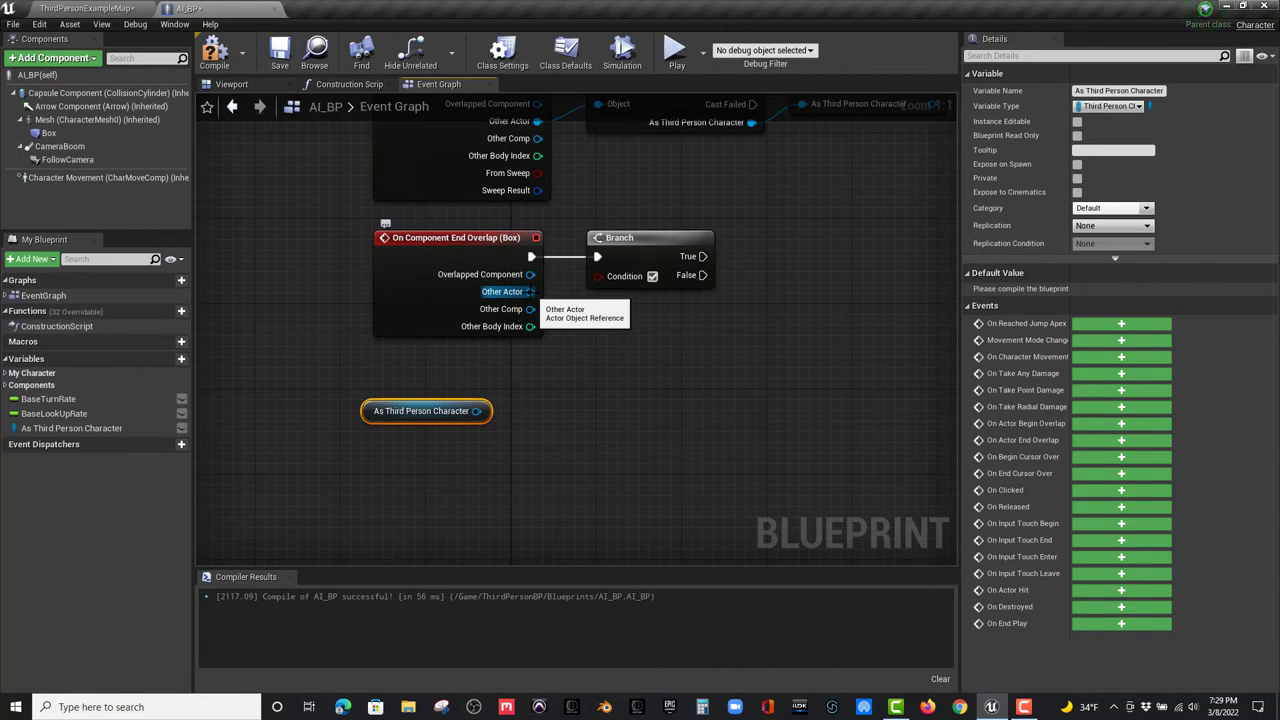
left_click_drag(530, 291, 580, 398)
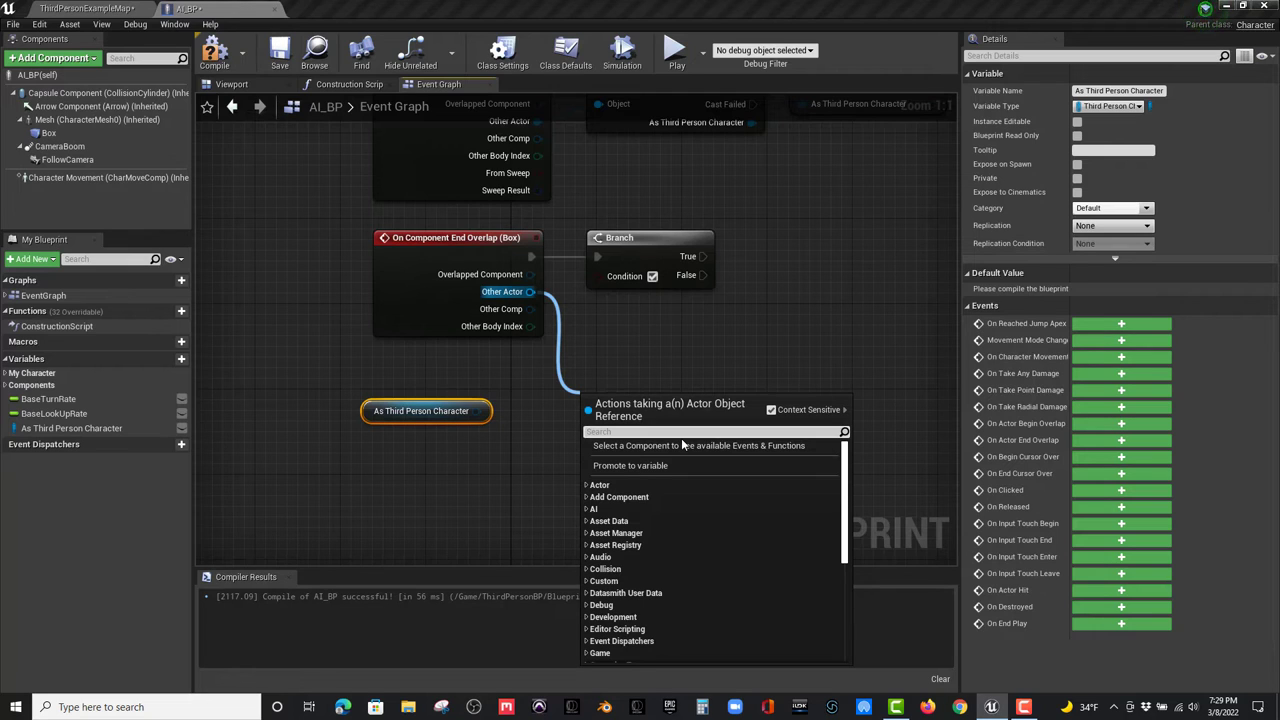
type("==")
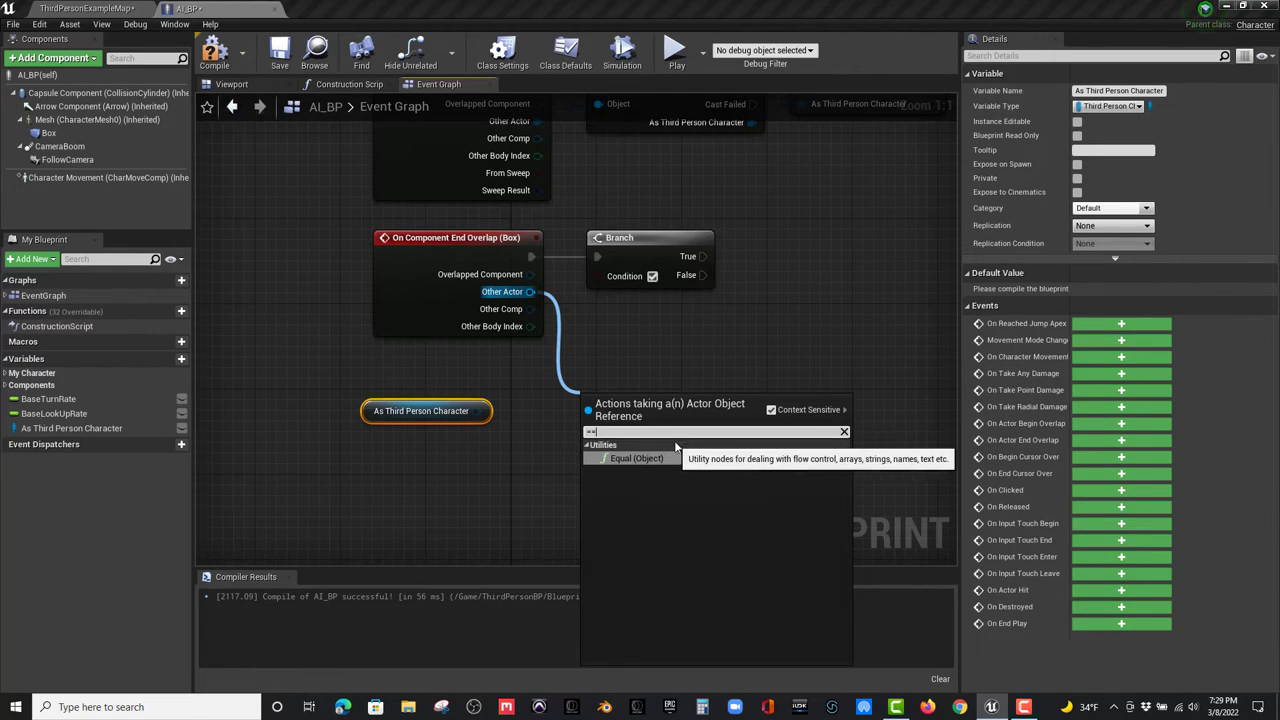
key("Return")
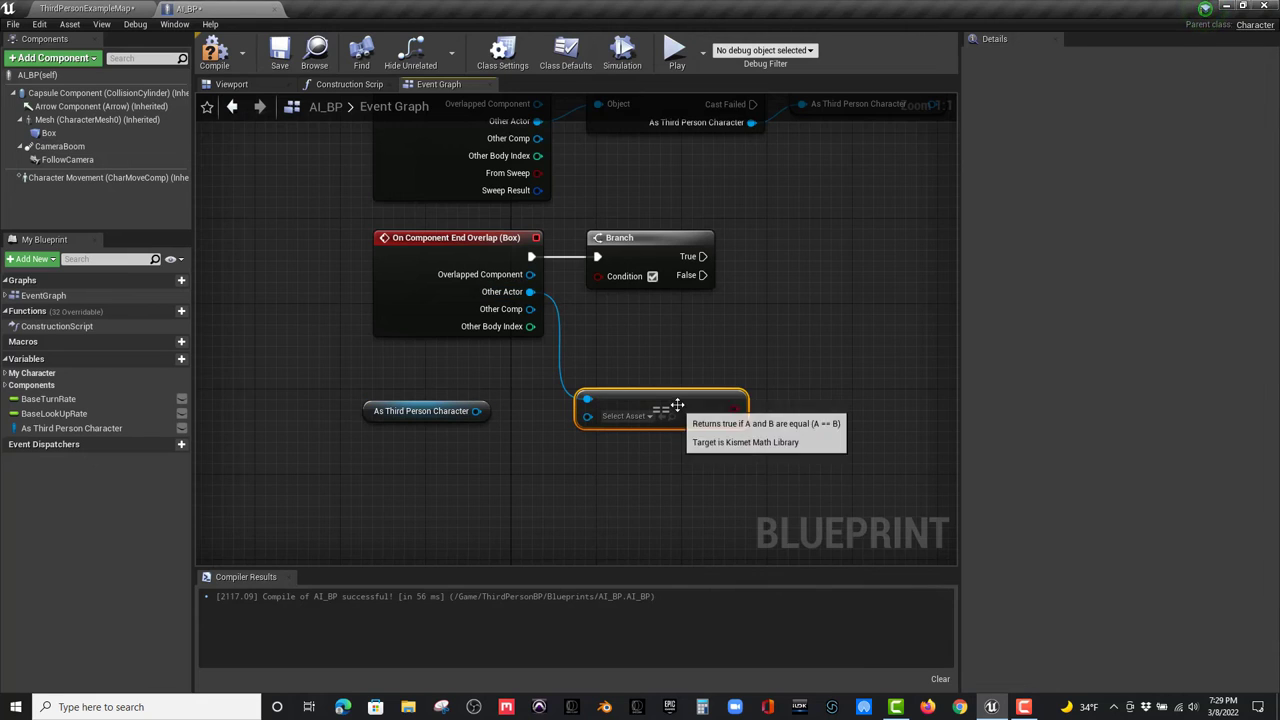
left_click_drag(677, 405, 665, 383)
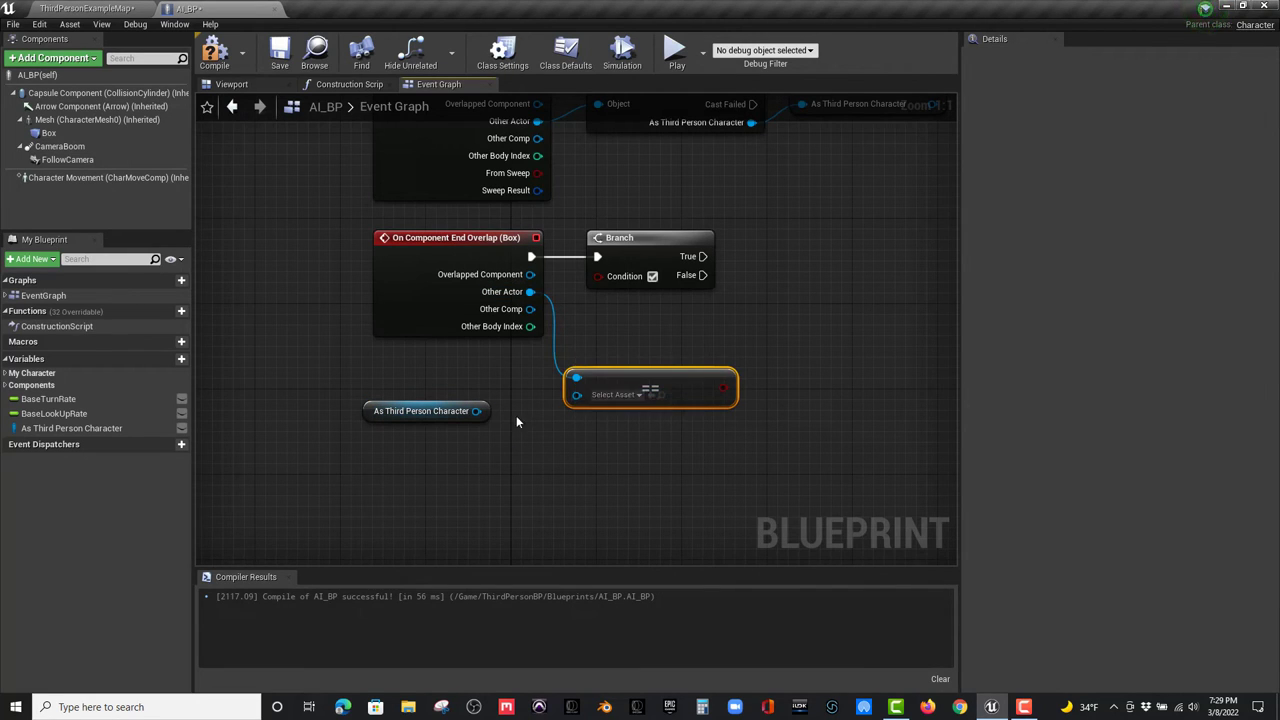
- Connect As Third Person Character to the Equal node's B and its result to the Branch Condition
left_click_drag(476, 411, 576, 394)
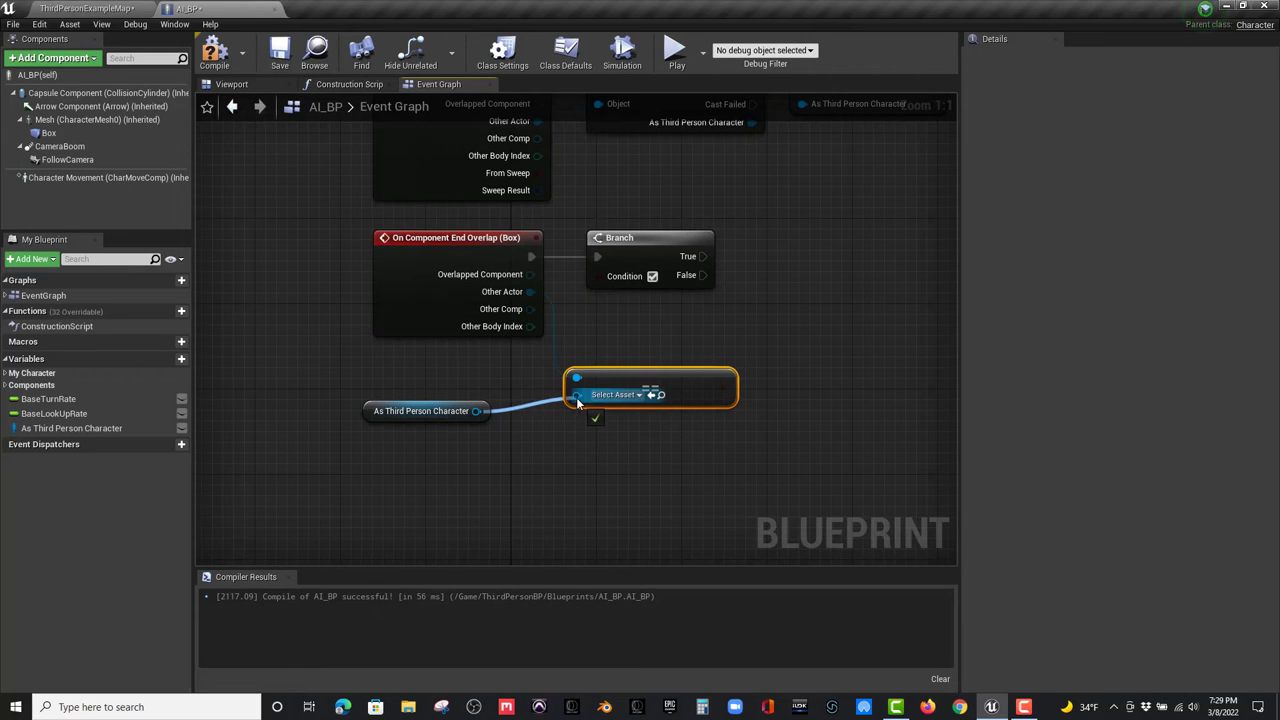
left_click(403, 416)
left_click_drag(403, 416, 455, 405)
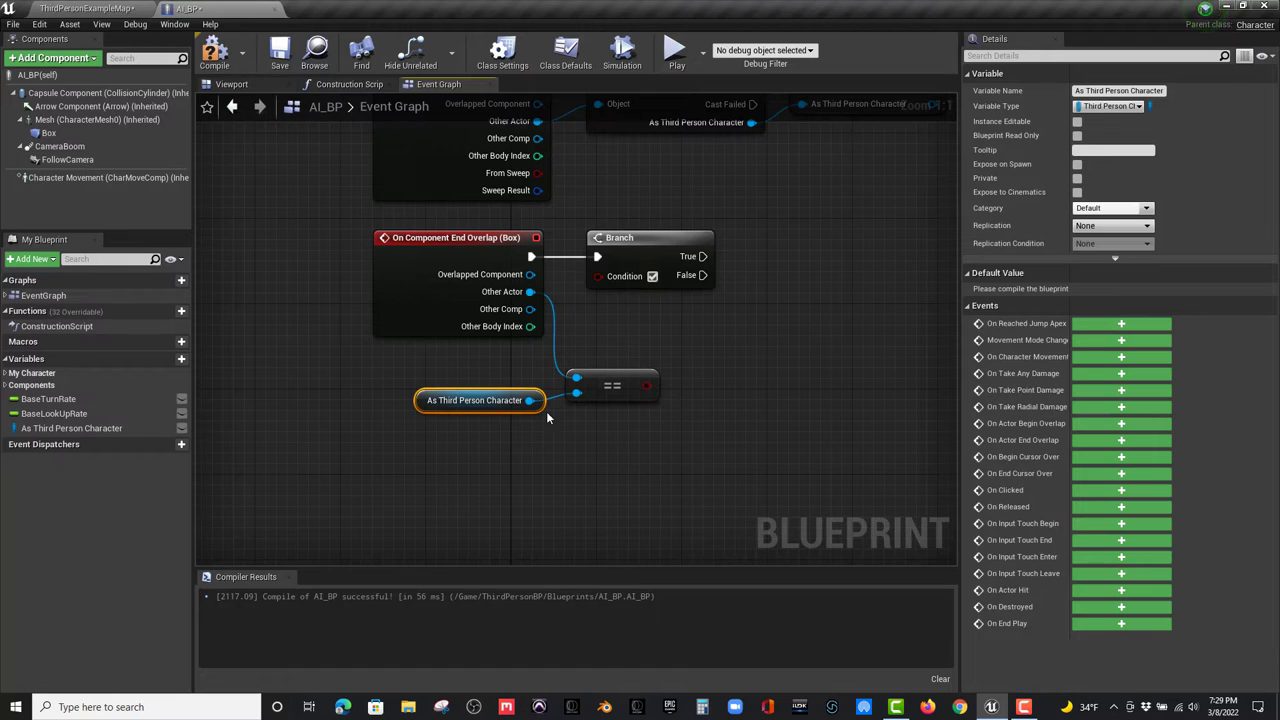
left_click_drag(647, 386, 596, 279)
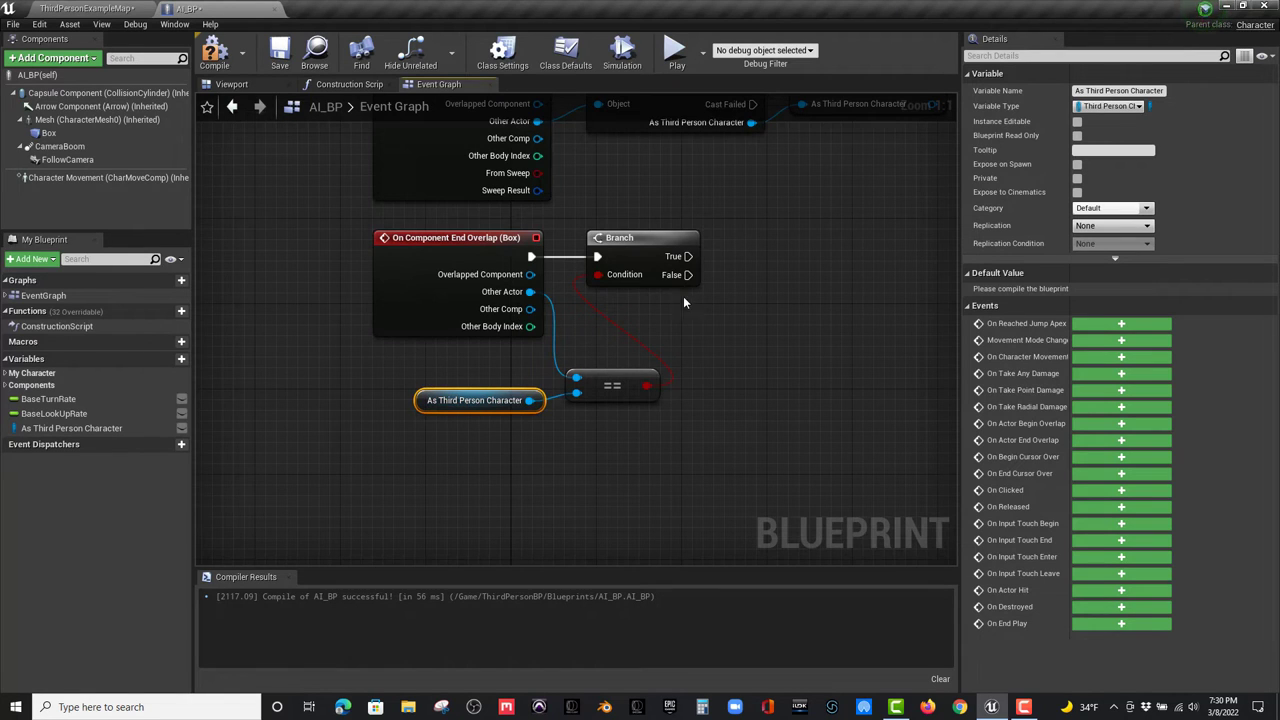
right_click_drag(683, 296, 638, 374)
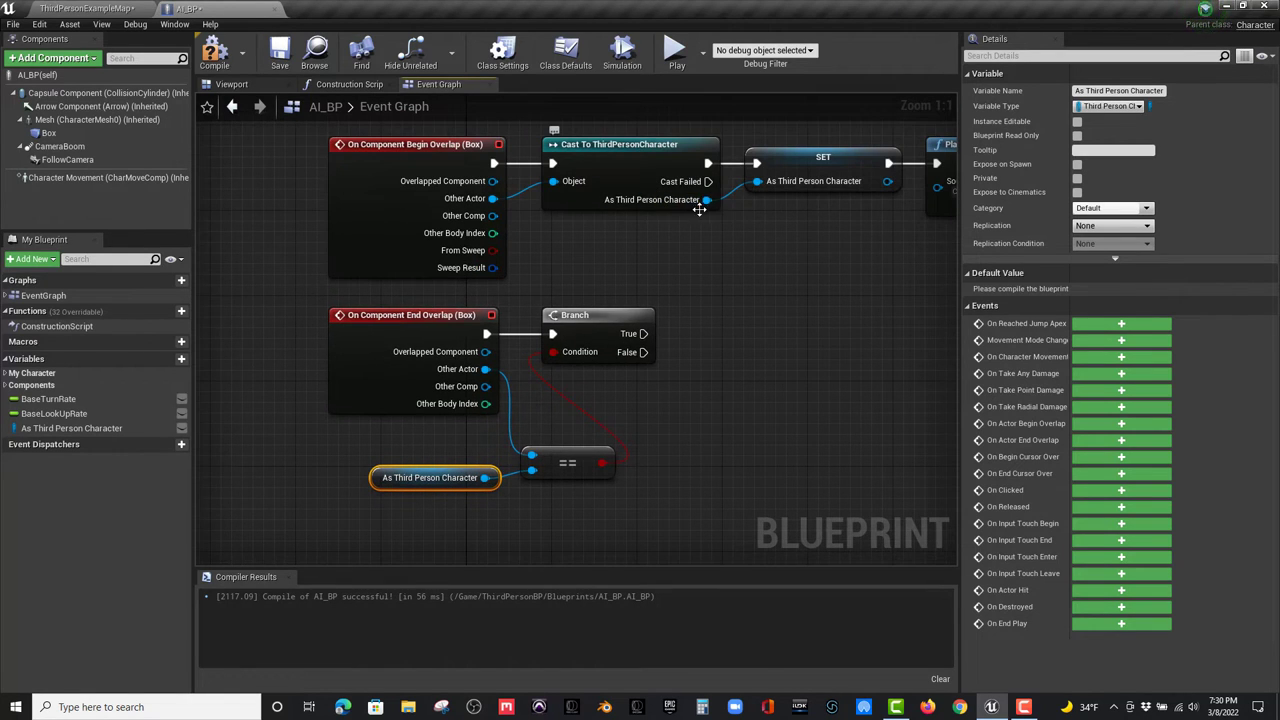
right_click_drag(679, 425, 629, 318)
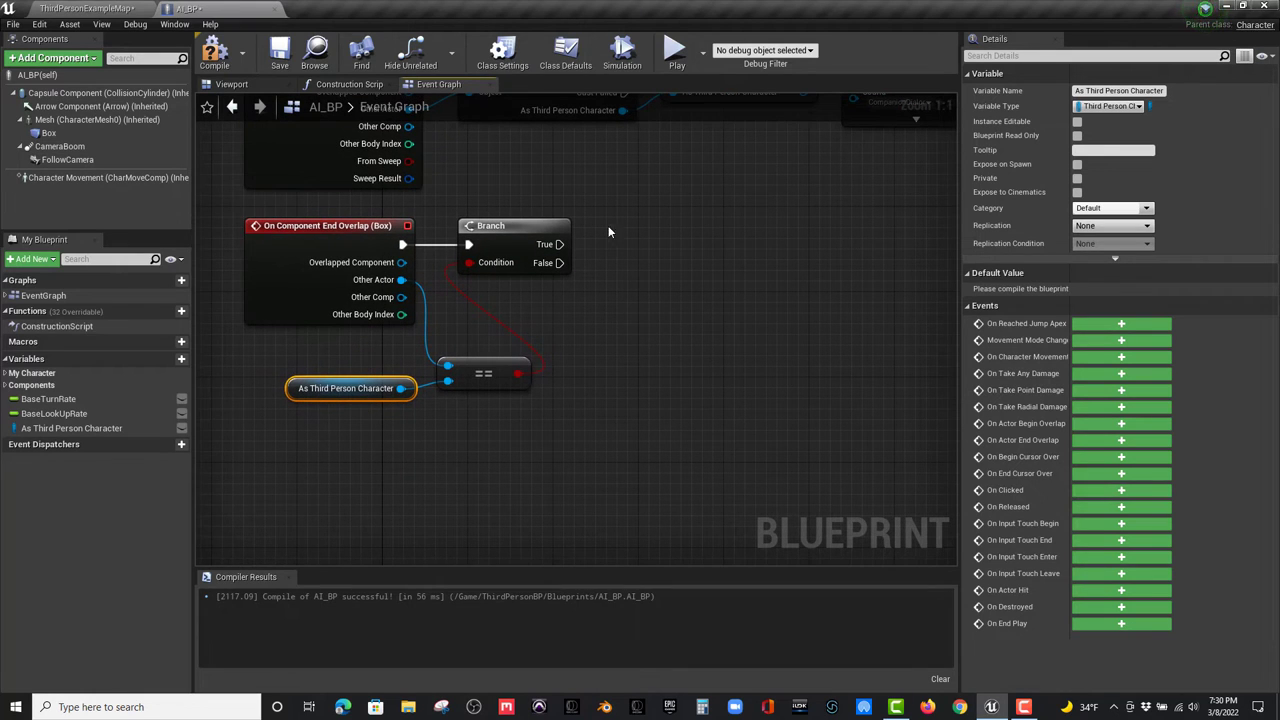
- Add a Play Sound 2D node playing HeroDialogue_01_Cue on the Branch's True path, then compile AI_BP
left_click_drag(558, 244, 649, 250)
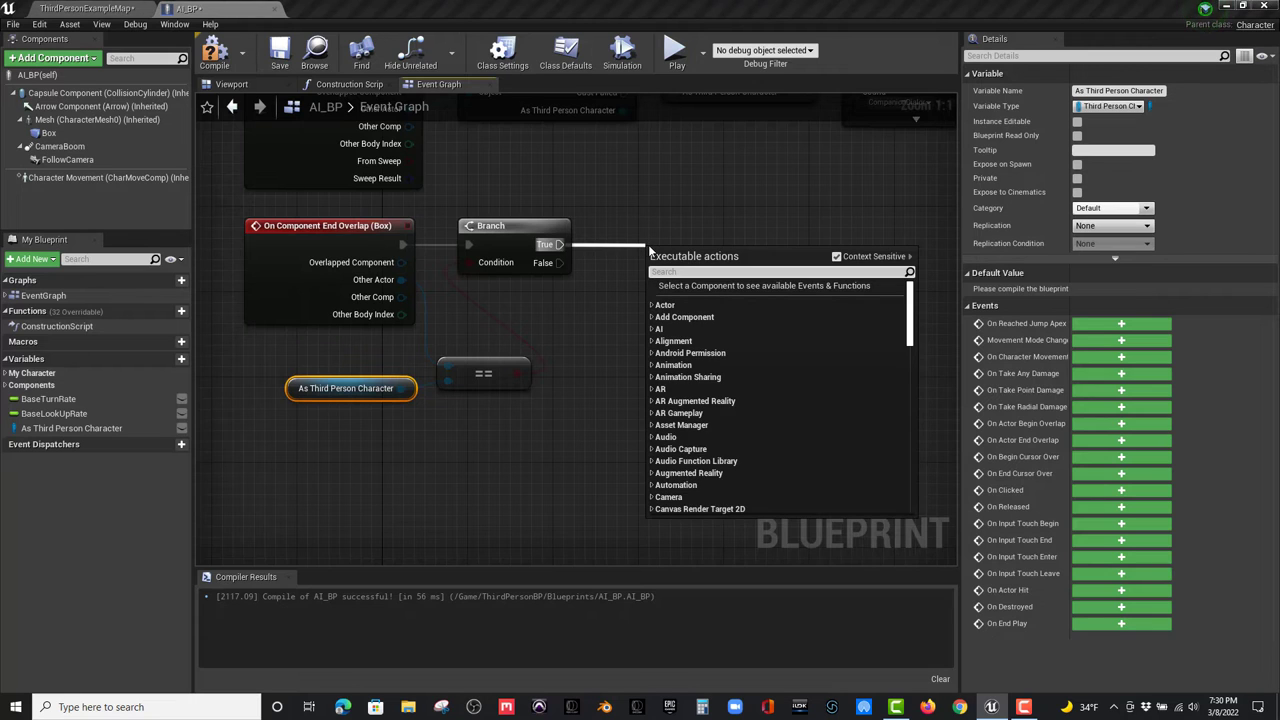
type("play so")
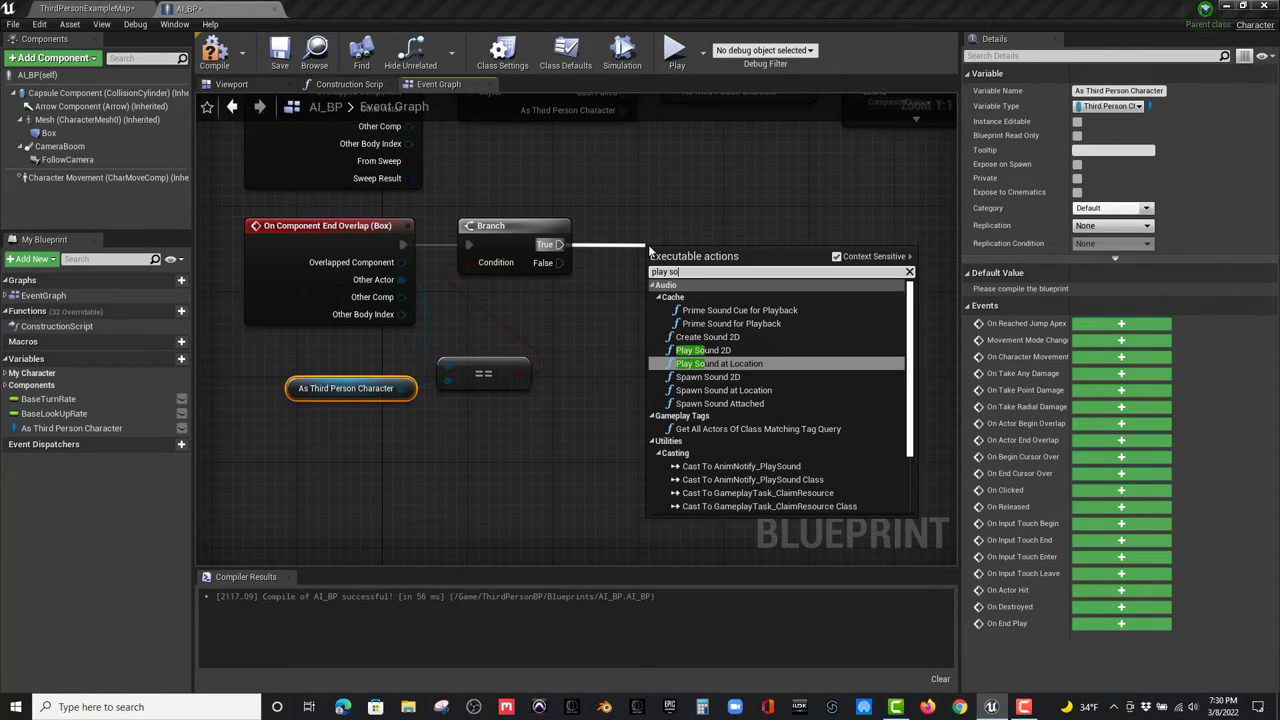
type("und 2d")
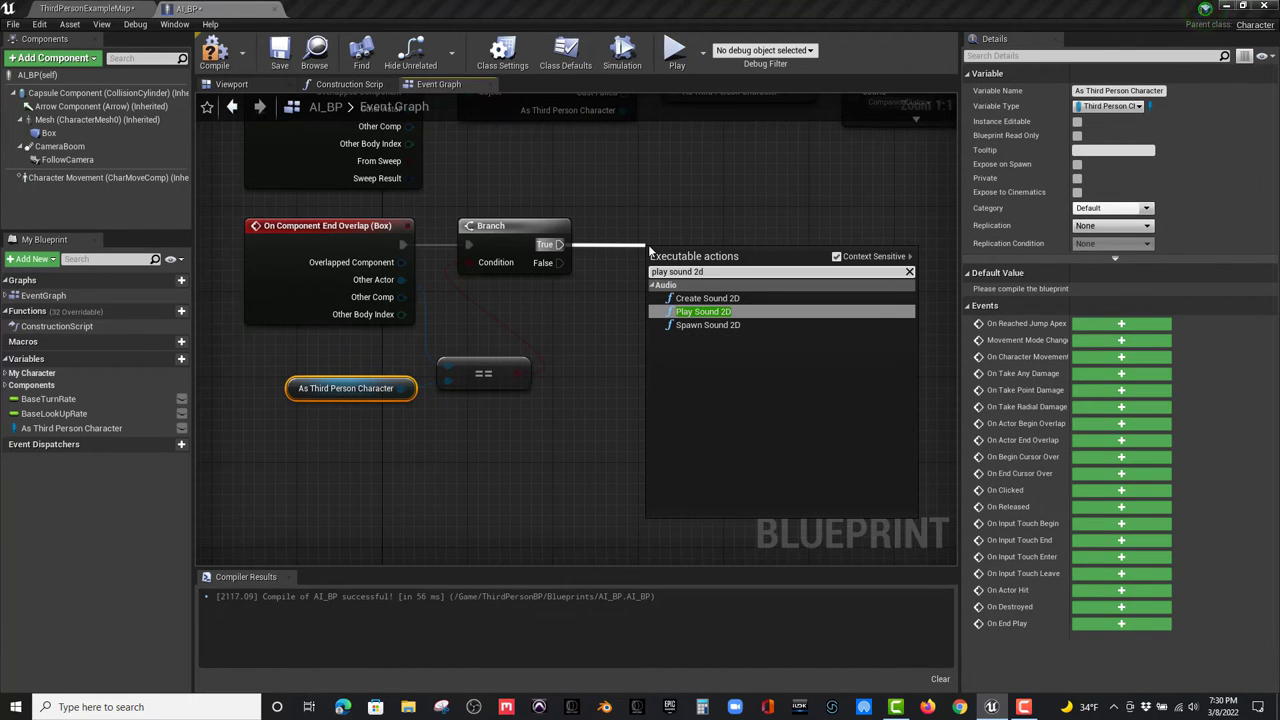
left_click(690, 314)
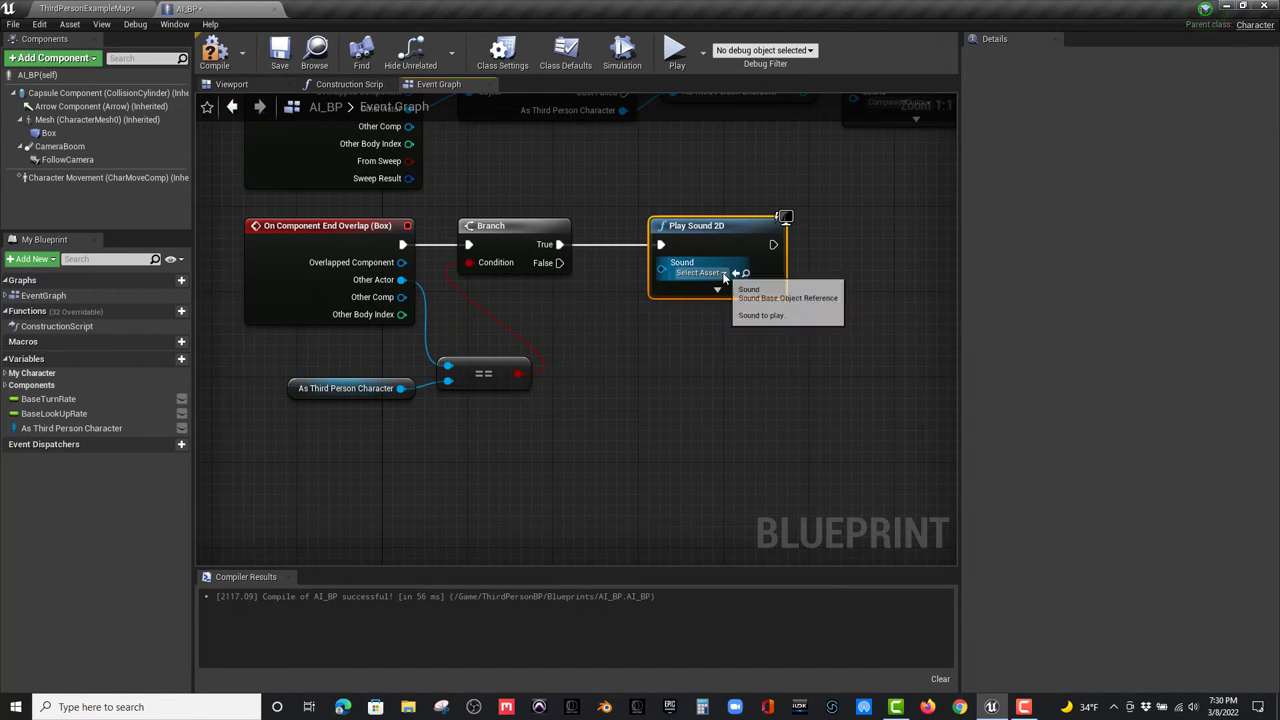
left_click(700, 272)
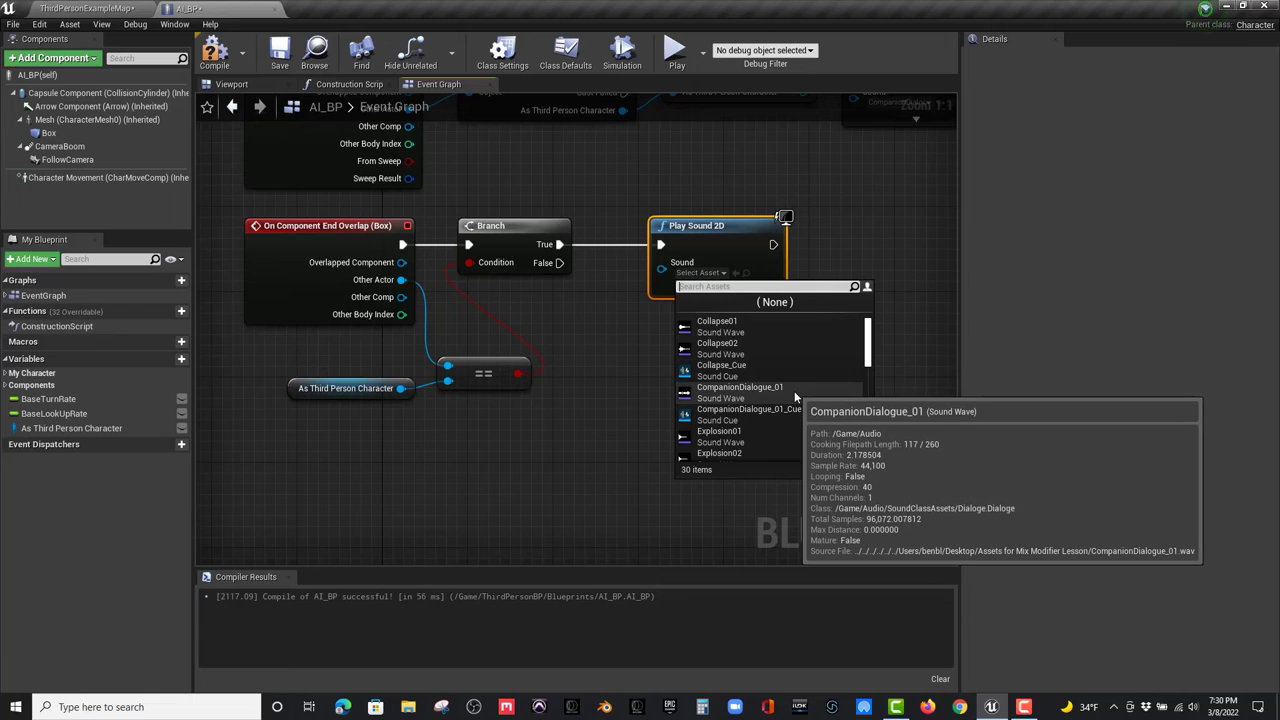
scroll(793, 402, "down", 5)
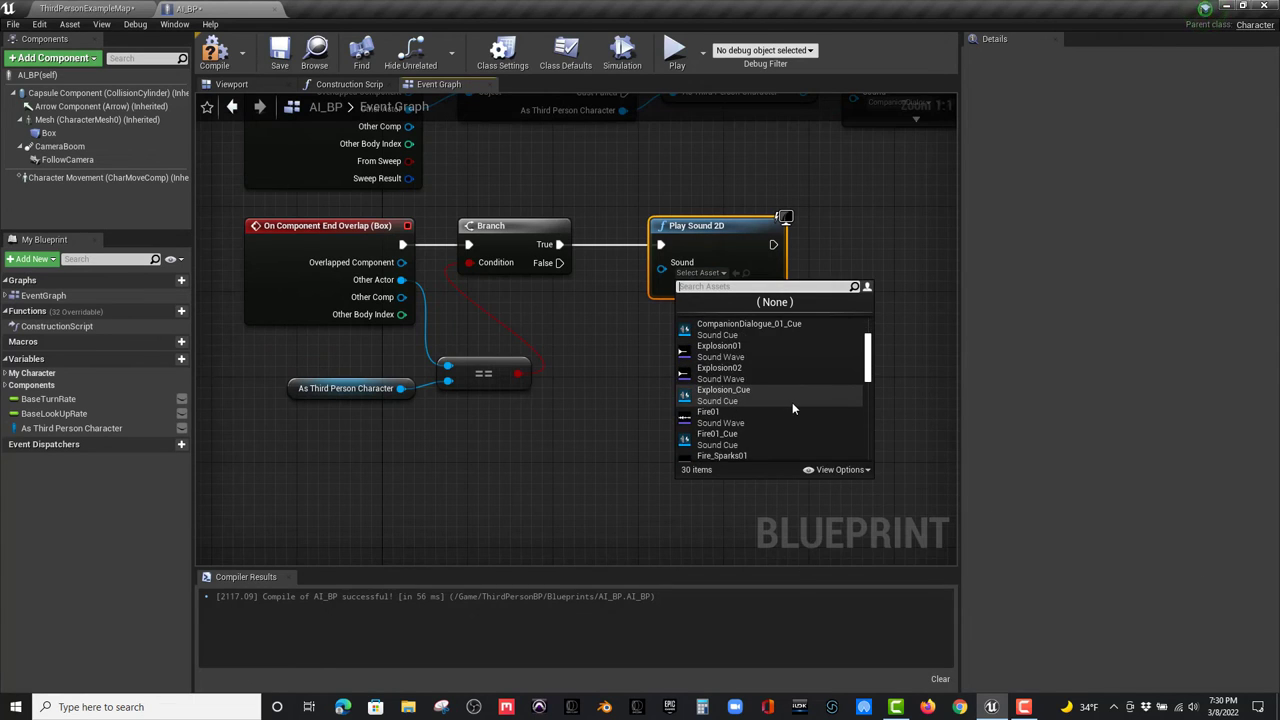
scroll(785, 405, "down", 1)
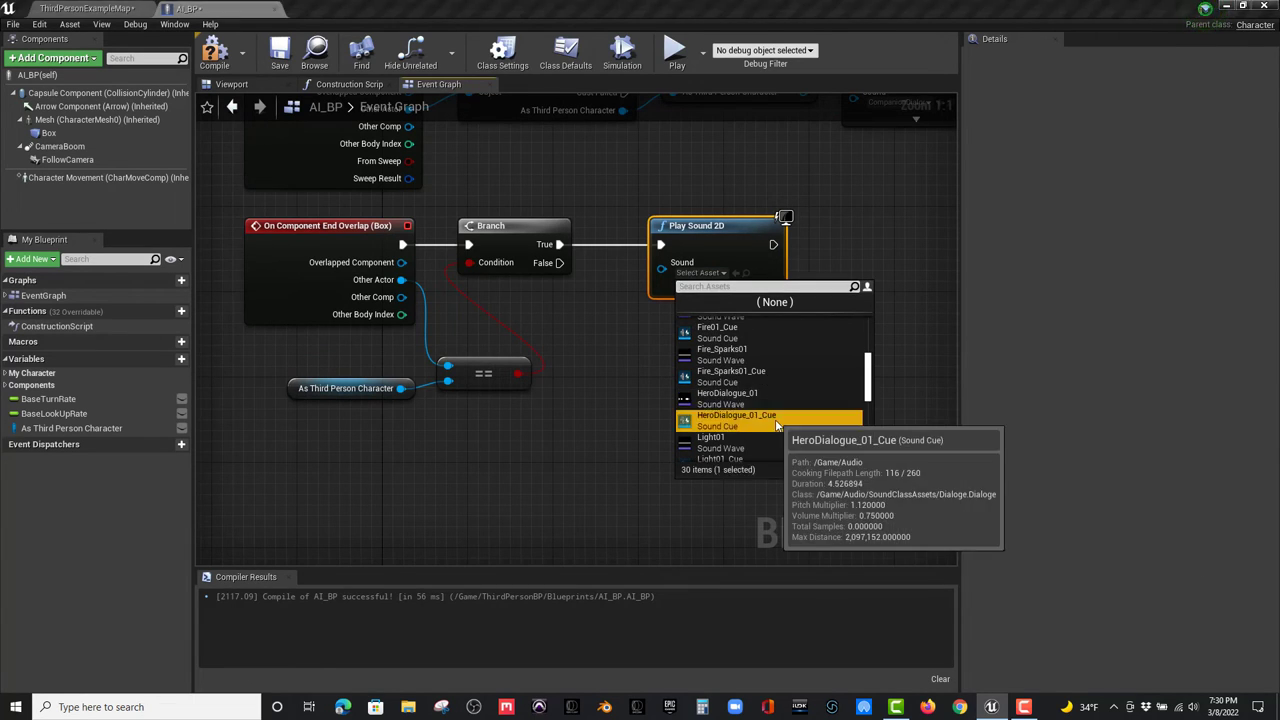
left_click(782, 410)
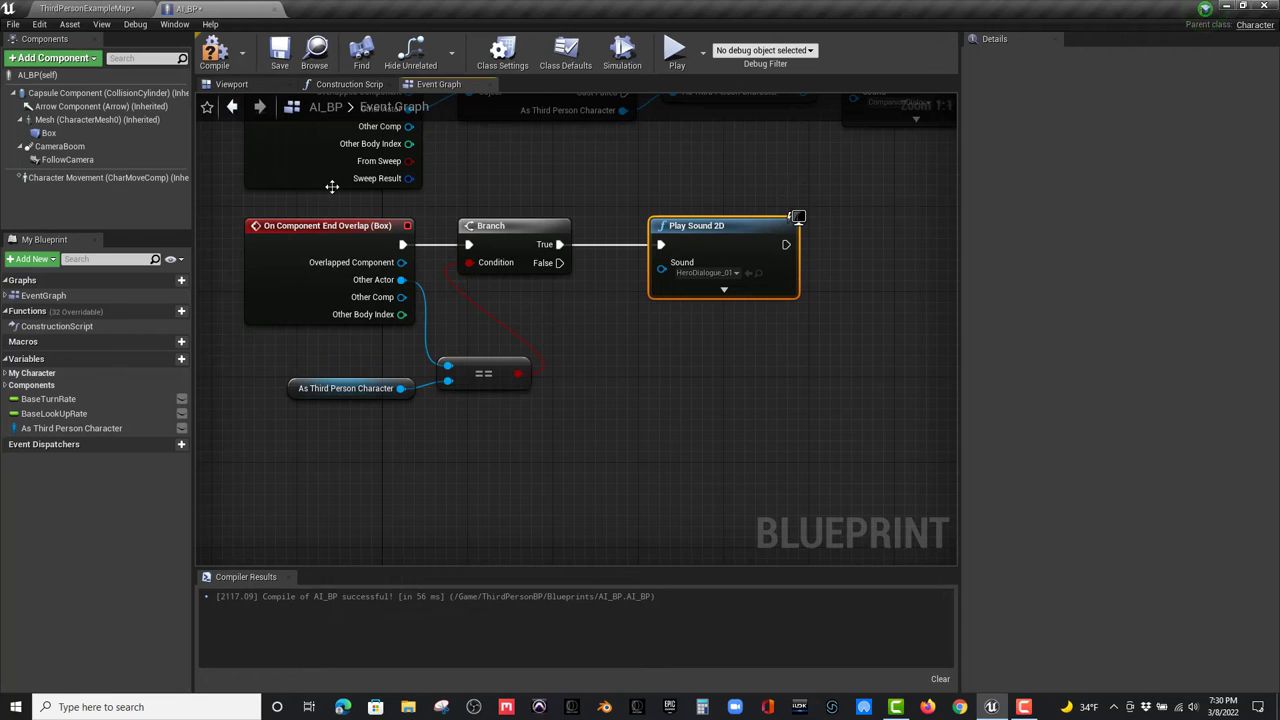
left_click(214, 51)
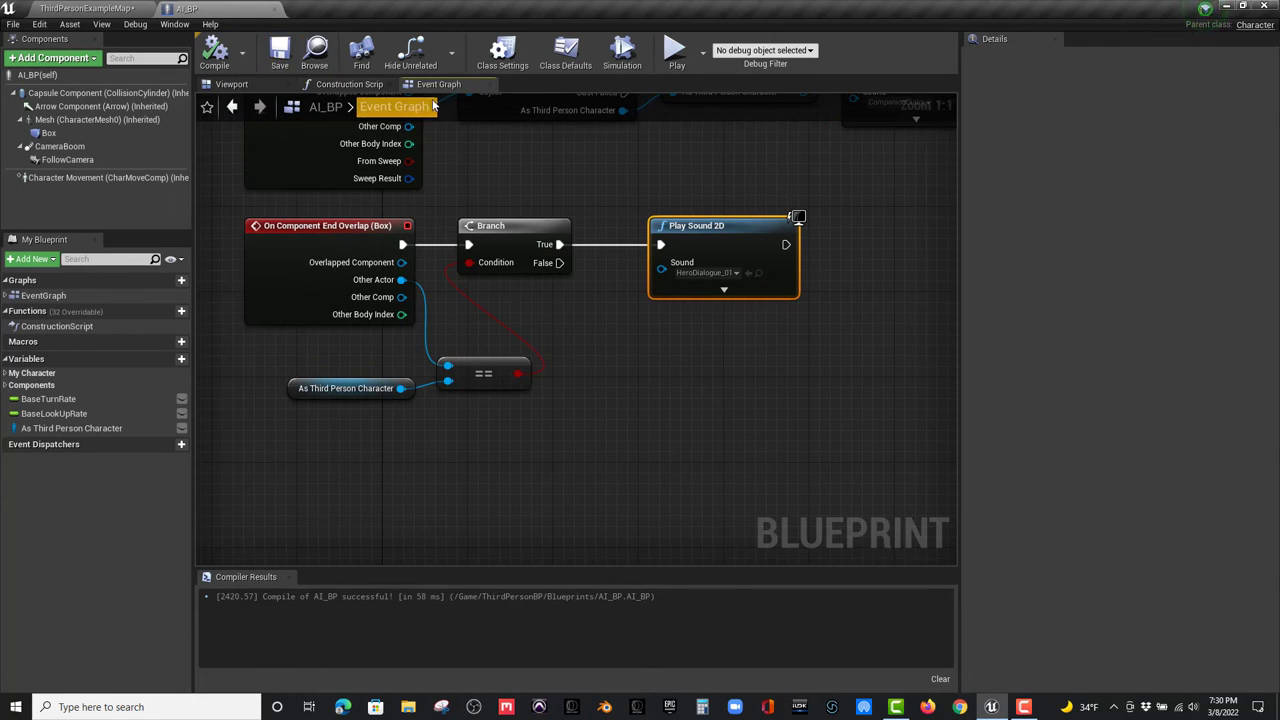
- Close the AI_BP blueprint and save all modified assets
left_click(276, 10)
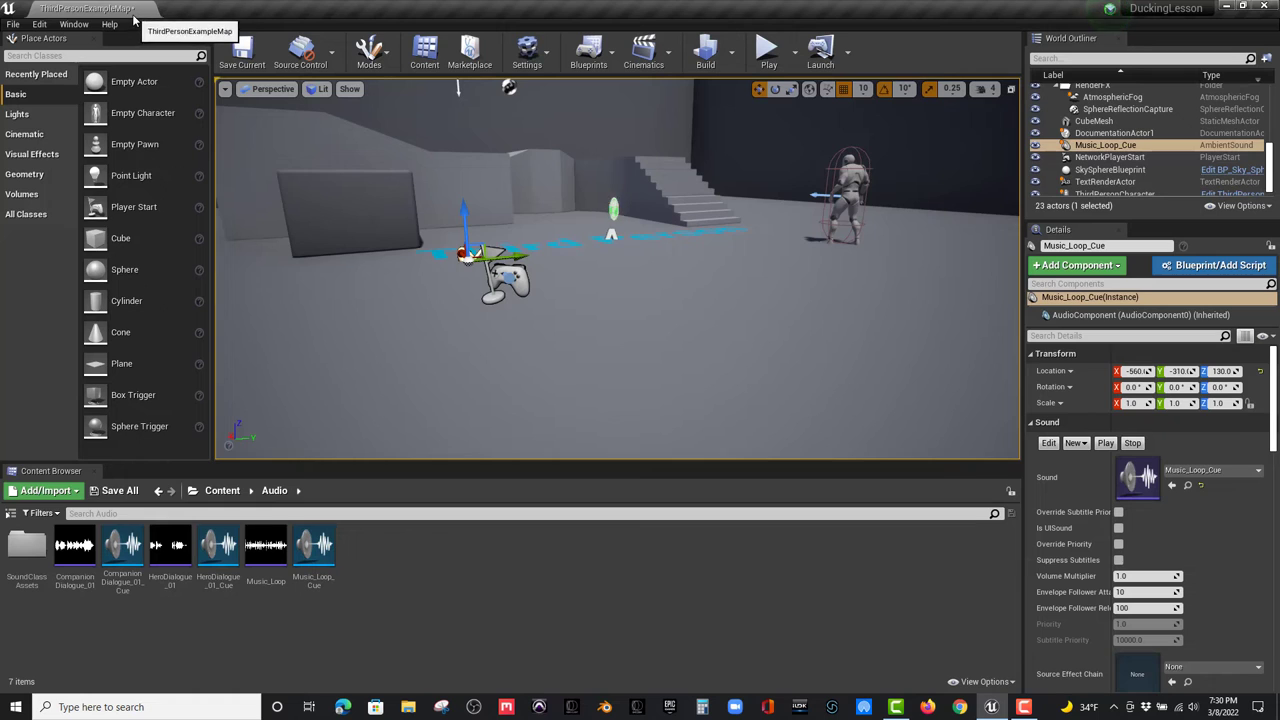
left_click(119, 490)
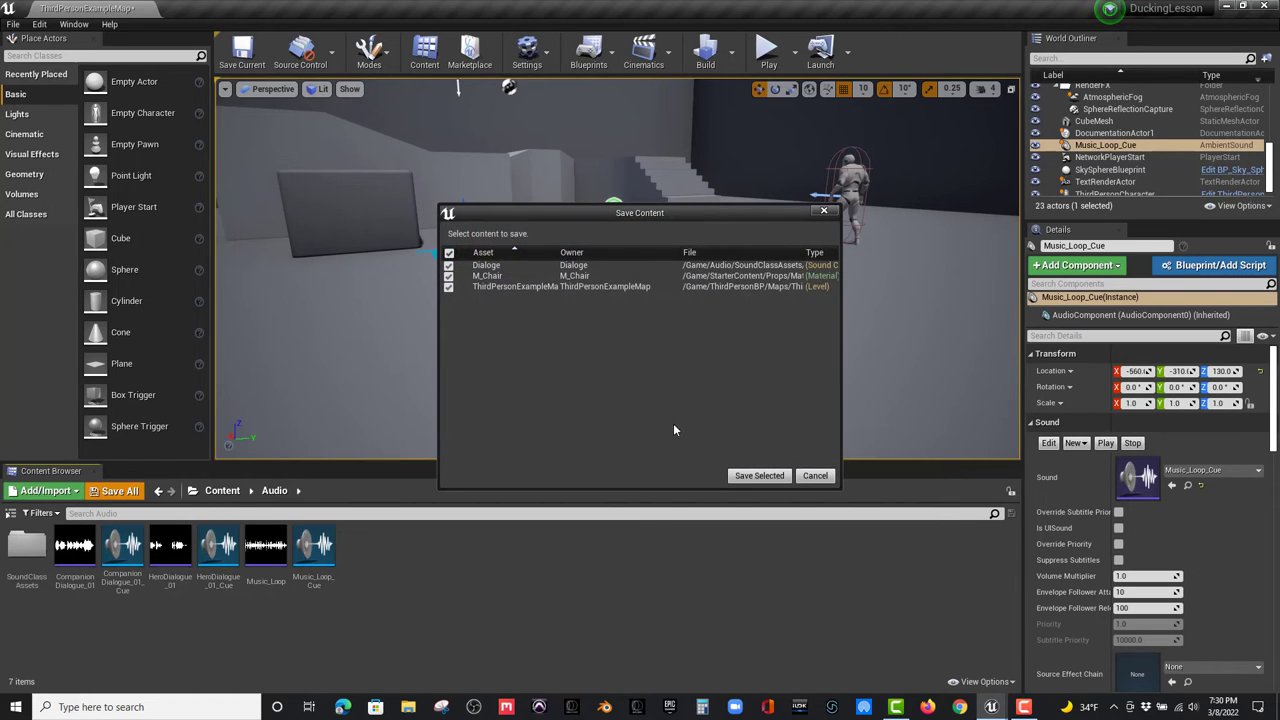
left_click(757, 476)
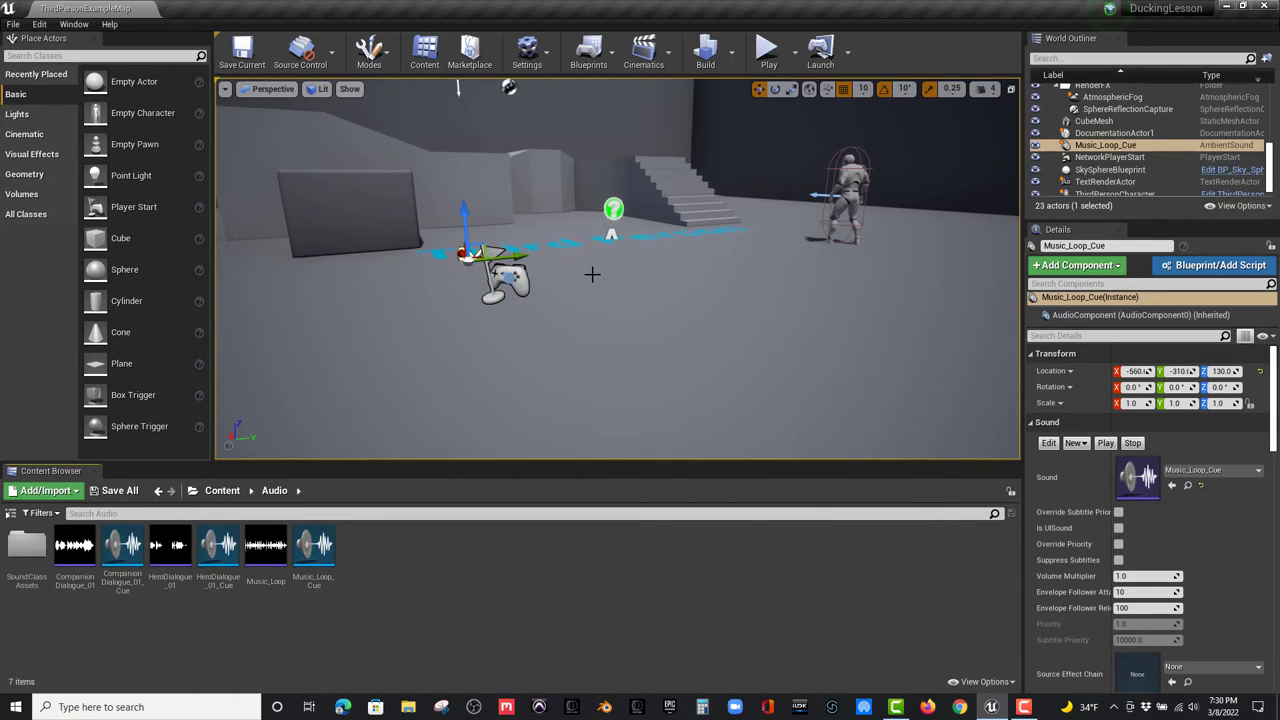
- Navigate the Content Browser to Content > ThirdPersonBP > Blueprints
left_click(224, 490)
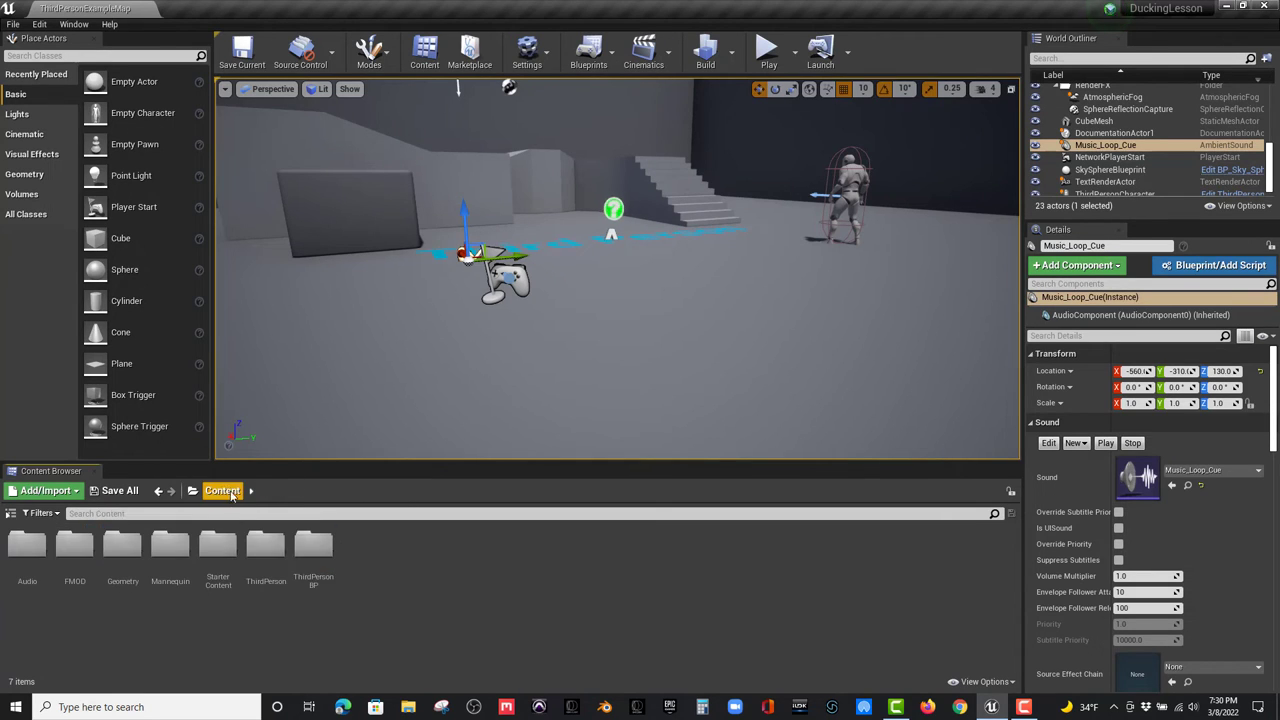
double_click(316, 548)
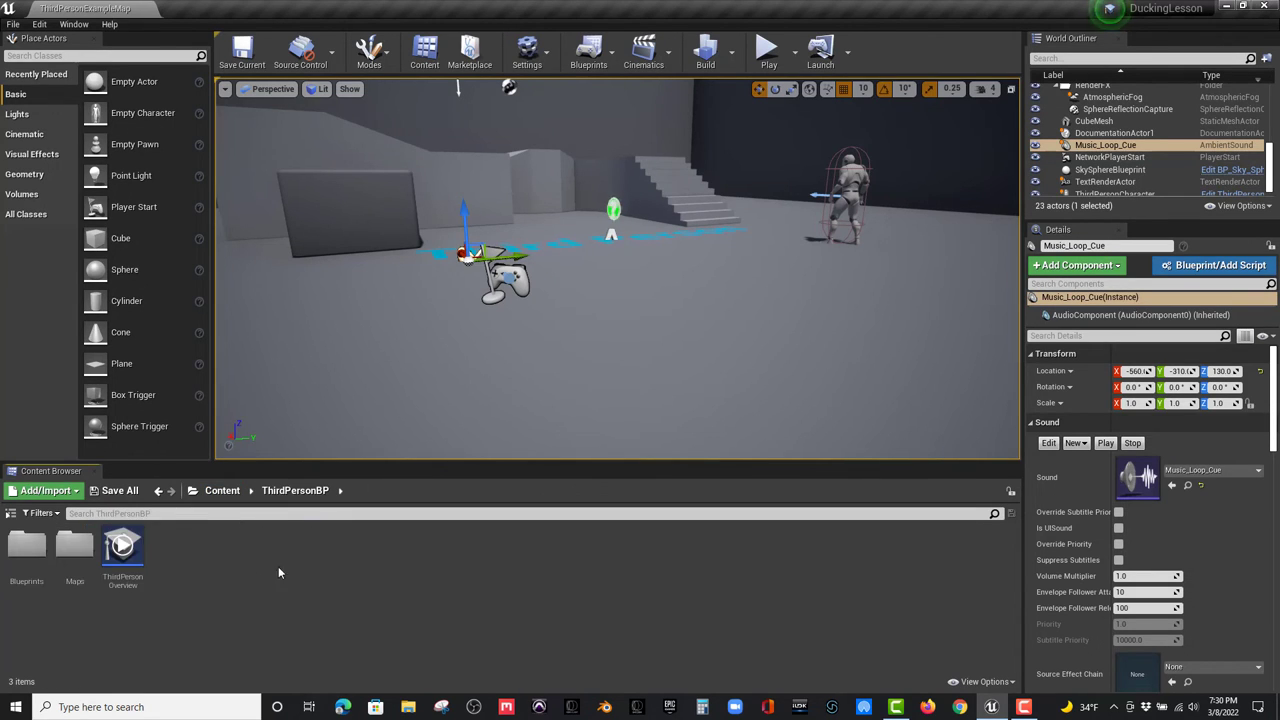
double_click(27, 545)
- Place AI_BP near the stairs at -270, -120, 226, rotated to 140° yaw, undoing an accidental raise
left_click_drag(29, 587, 528, 230)
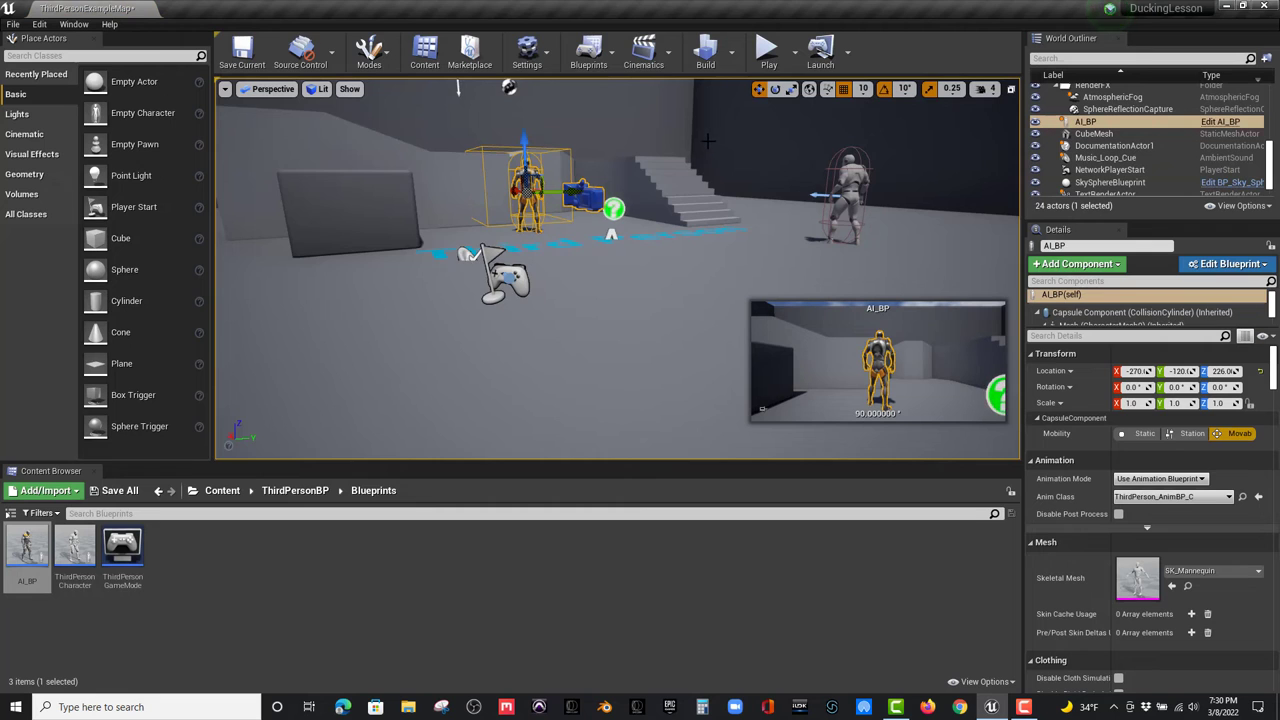
right_click_drag(707, 140, 707, 140)
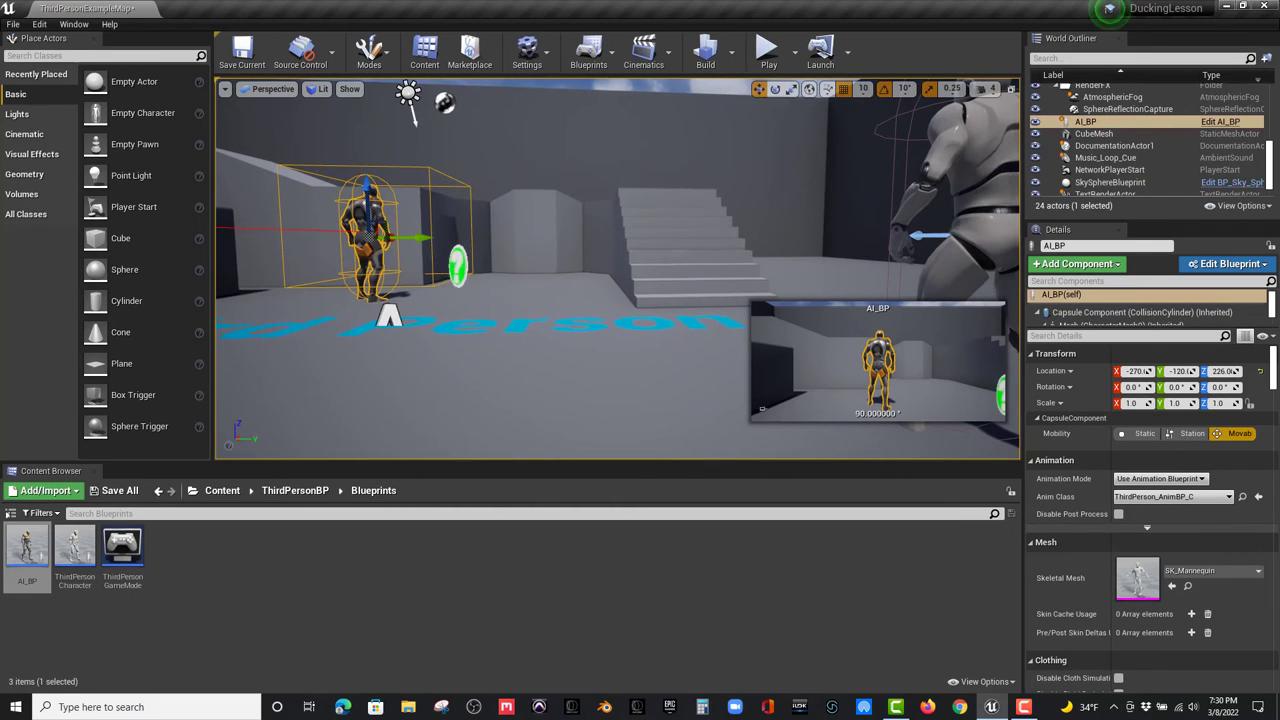
left_click(775, 89)
left_click_drag(390, 293, 530, 293)
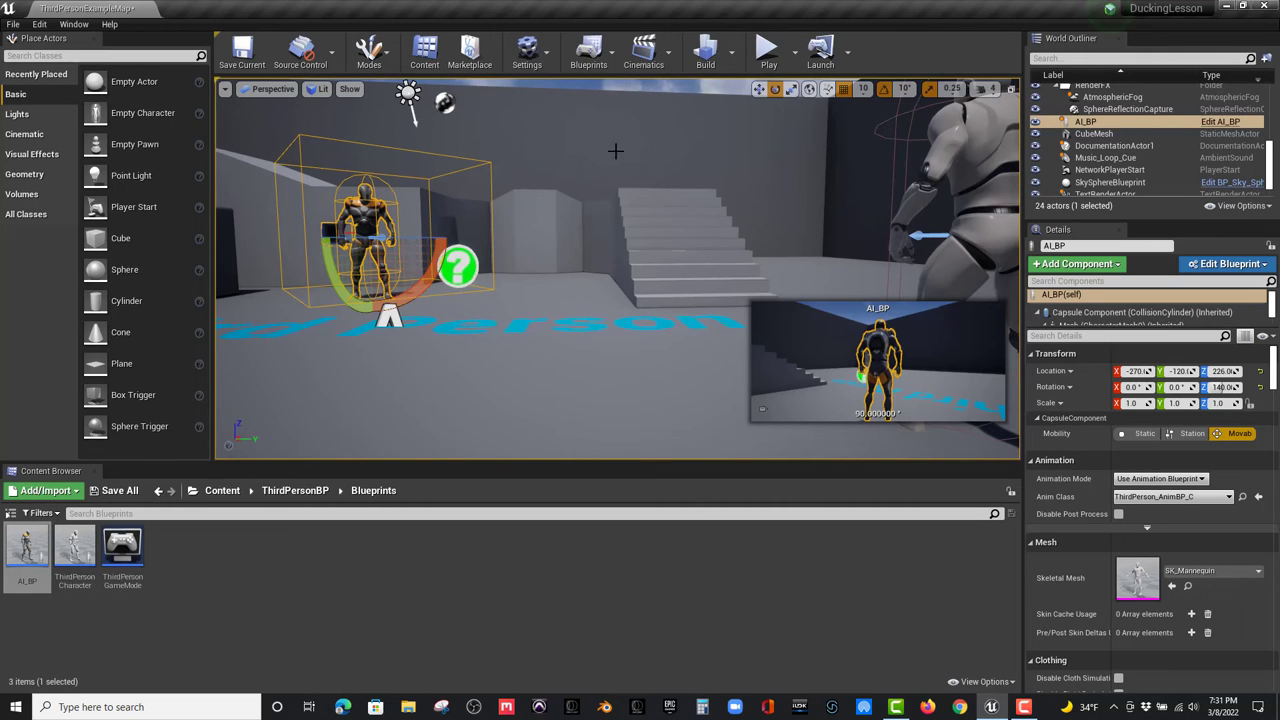
left_click(759, 88)
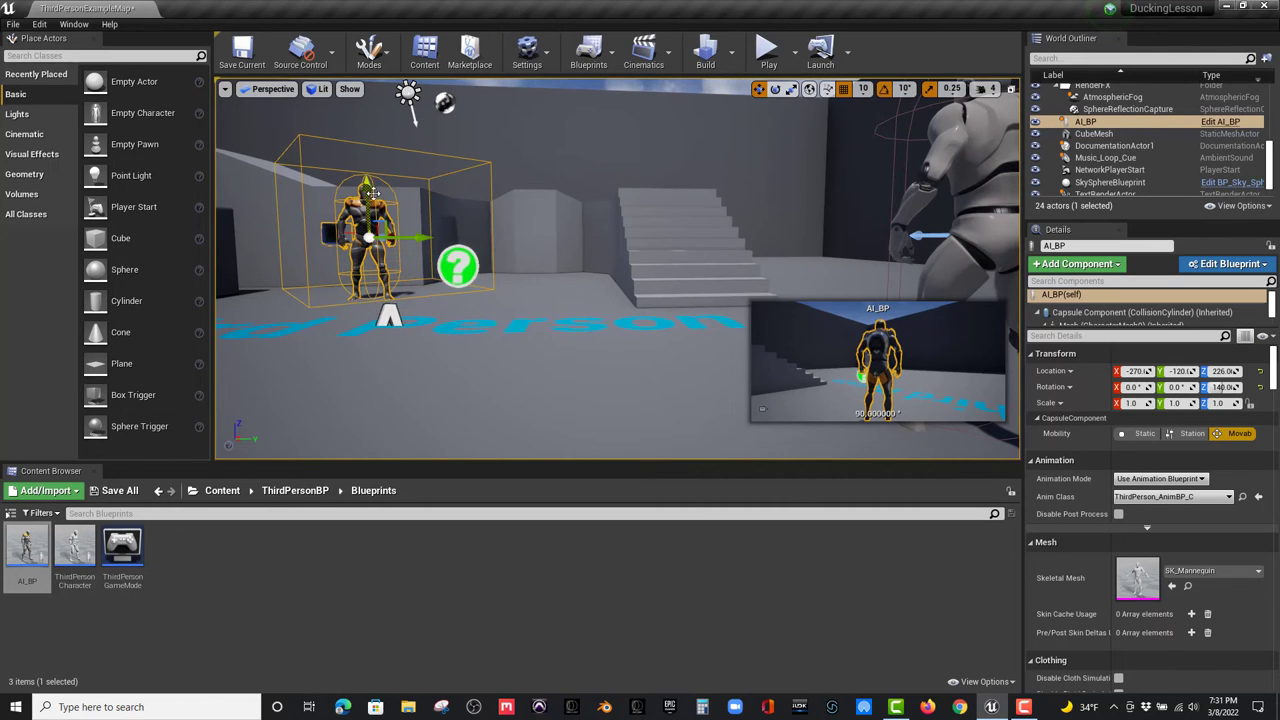
left_click_drag(372, 192, 372, 158)
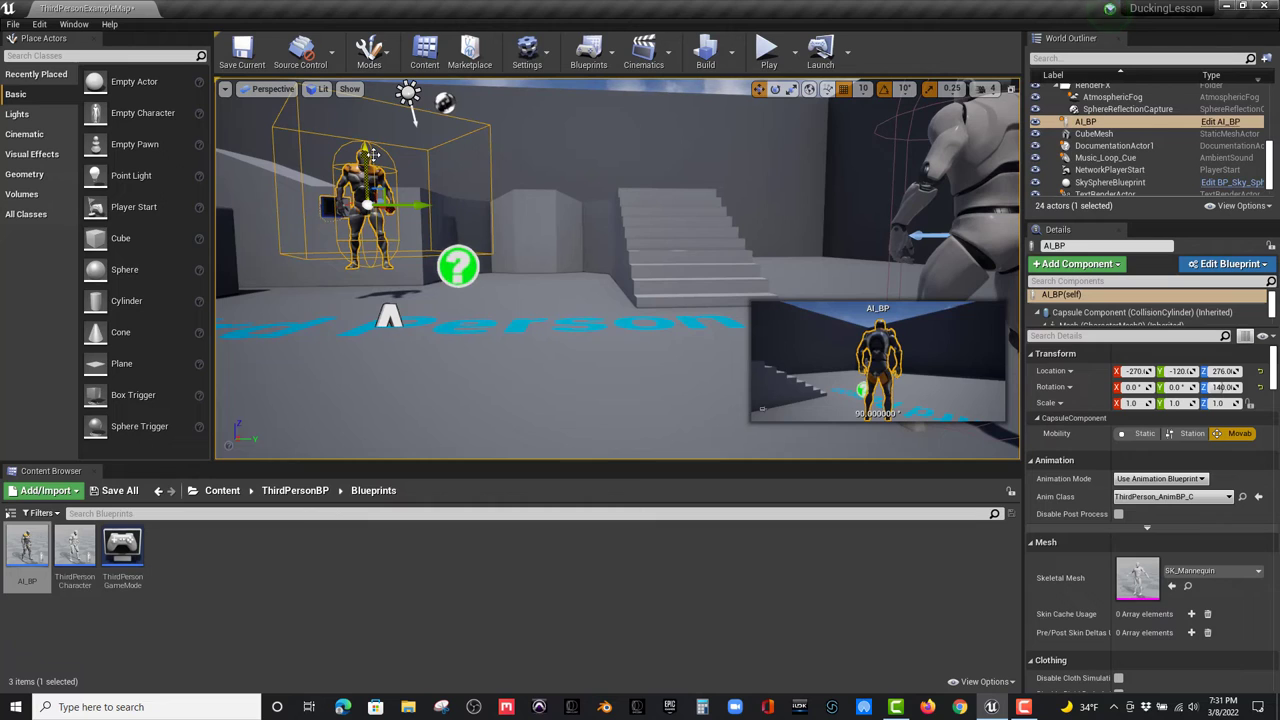
key("ctrl+z")
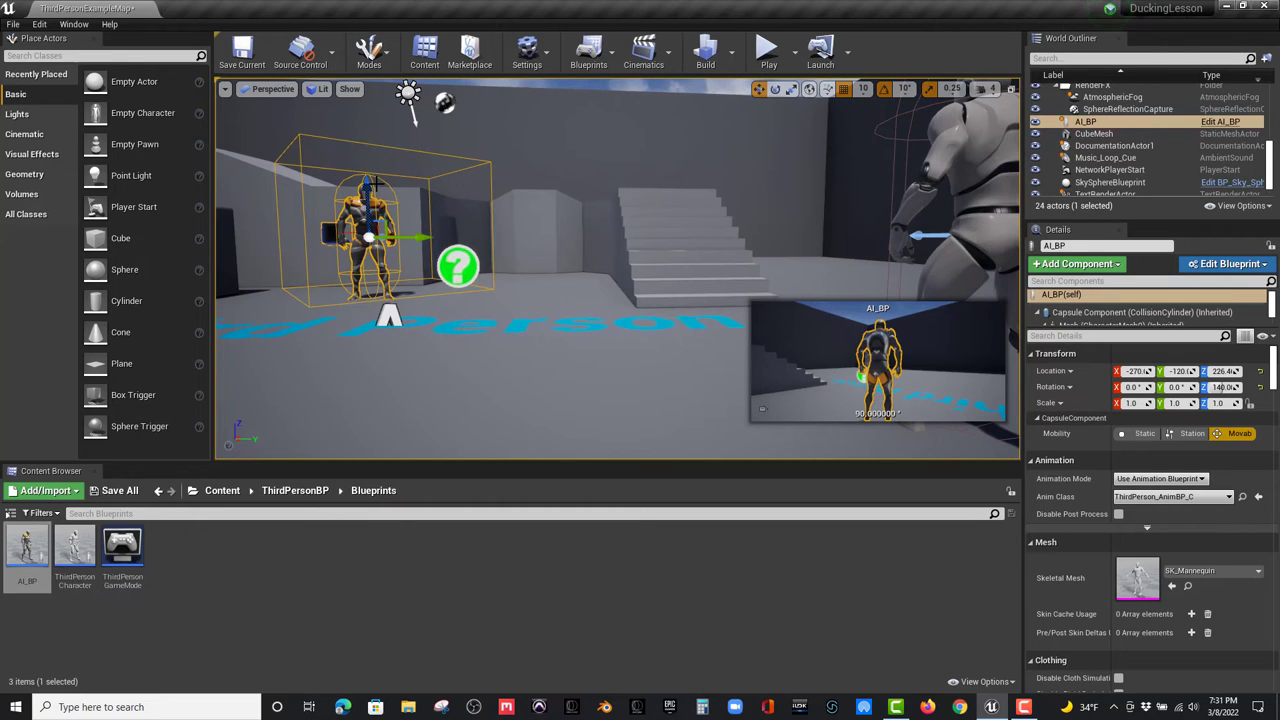
- Play the level and walk the player toward the AI_BP character and across the map
left_click(766, 53)
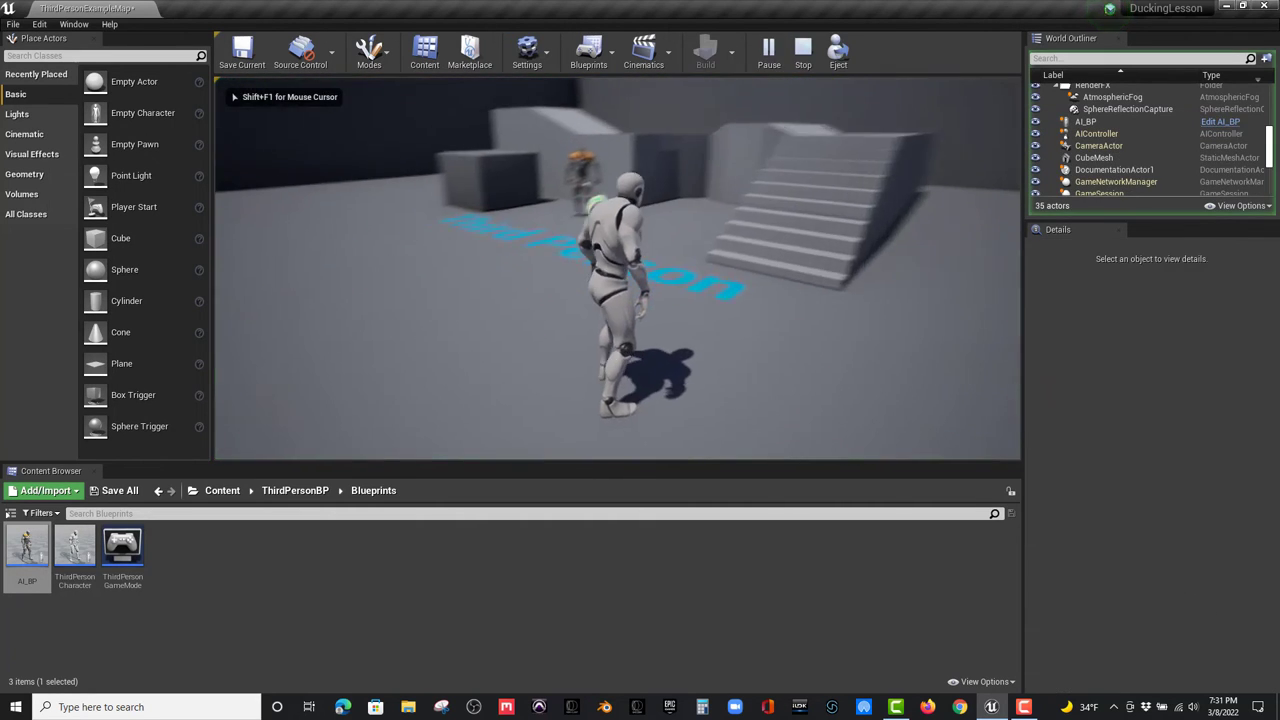
key("w")
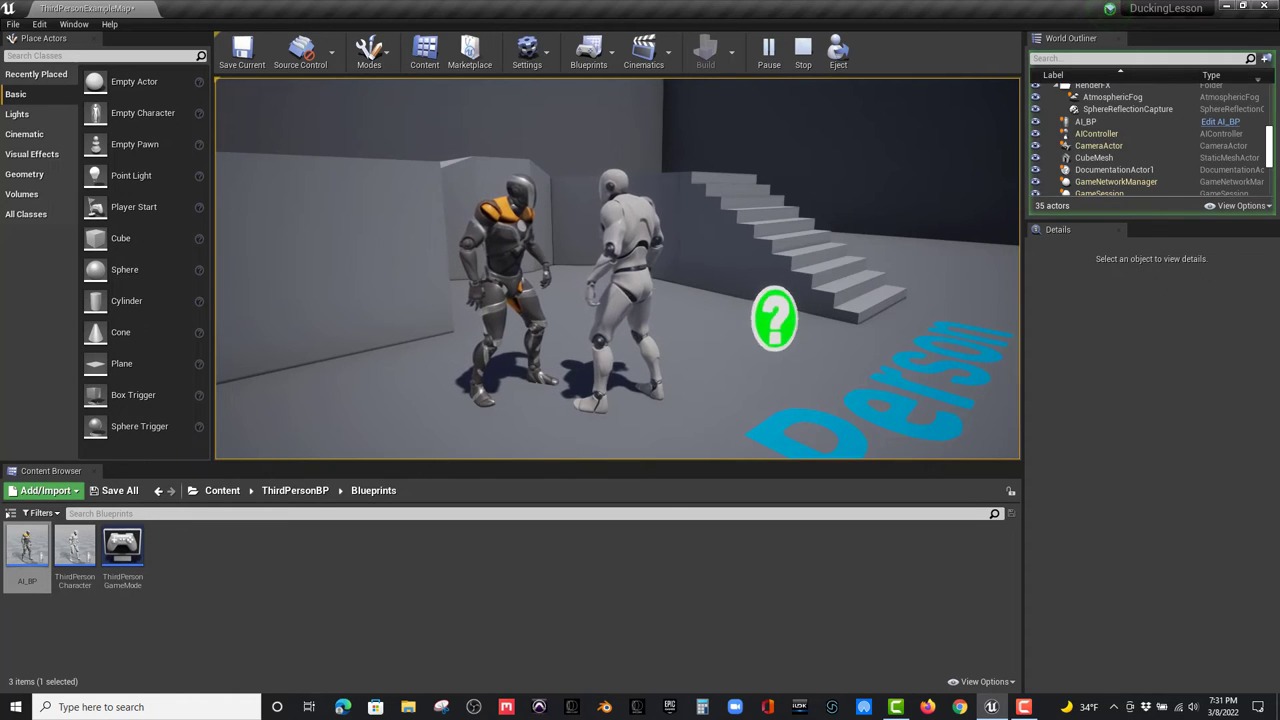
key("w")
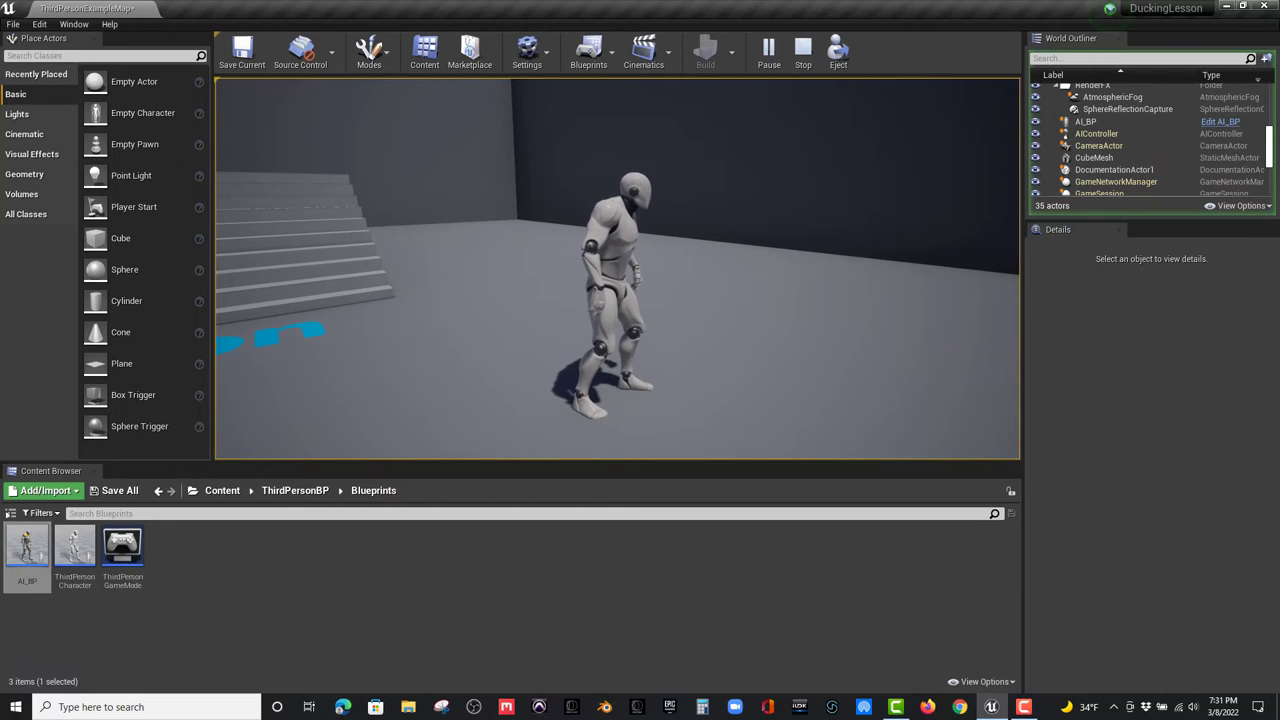
key("Escape")
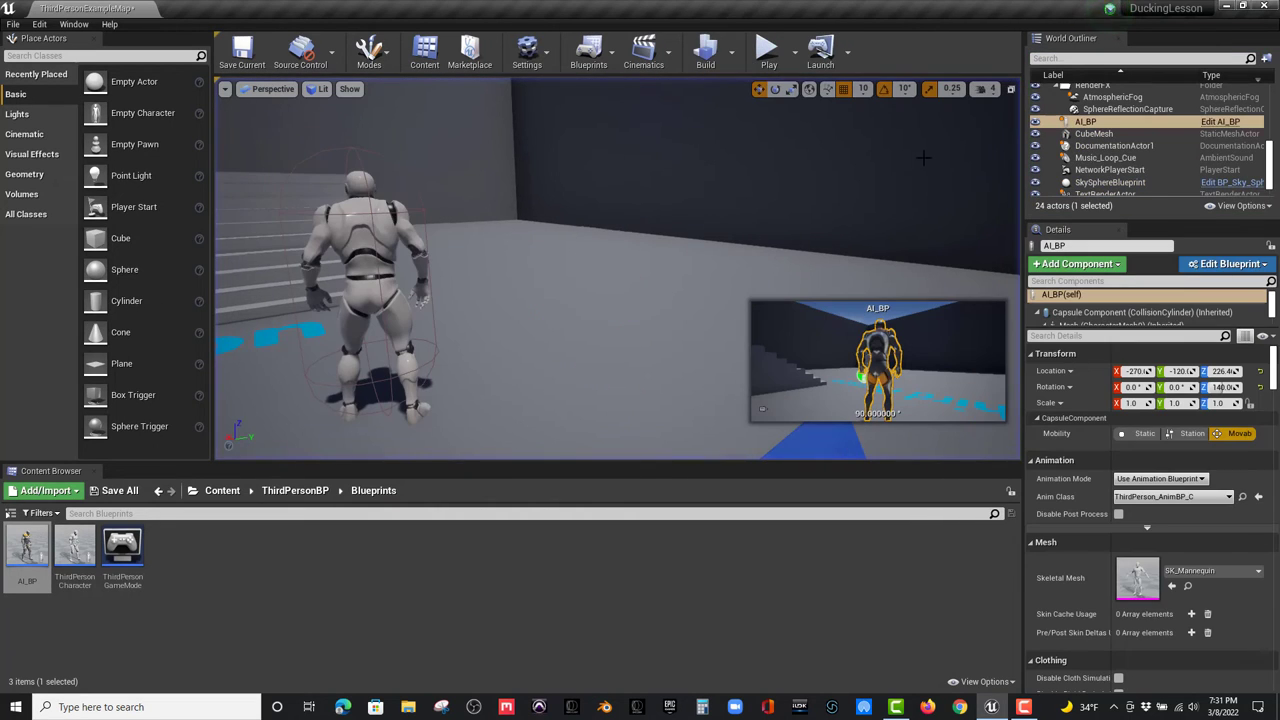
right_click_drag(726, 205, 737, 204)
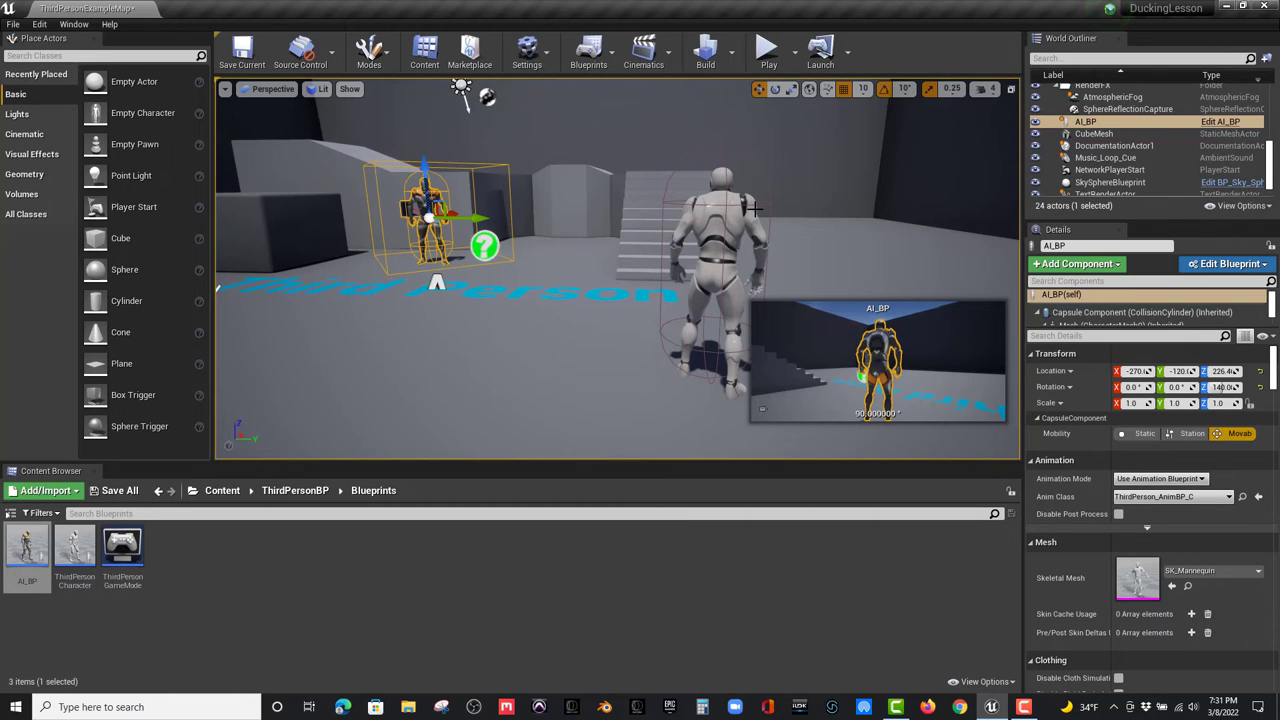
- Play the level again, walk toward the AI character, run left and right, then stop
left_click(764, 44)
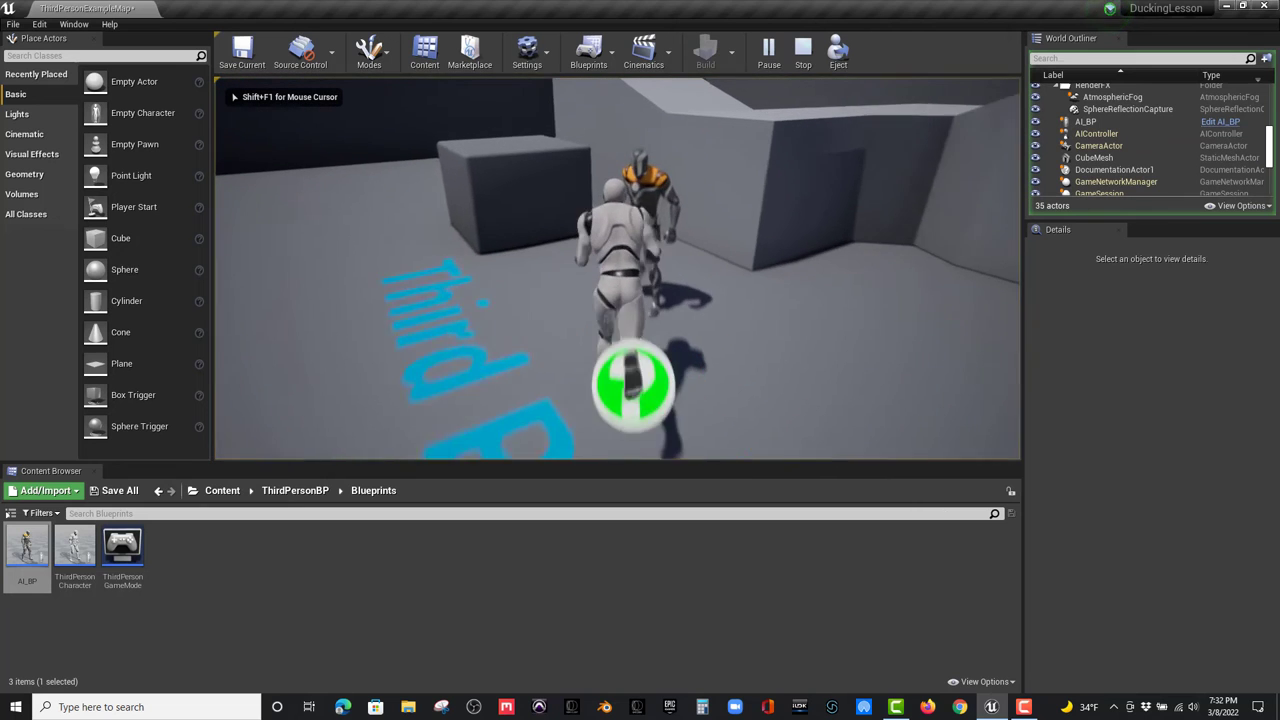
key("w")
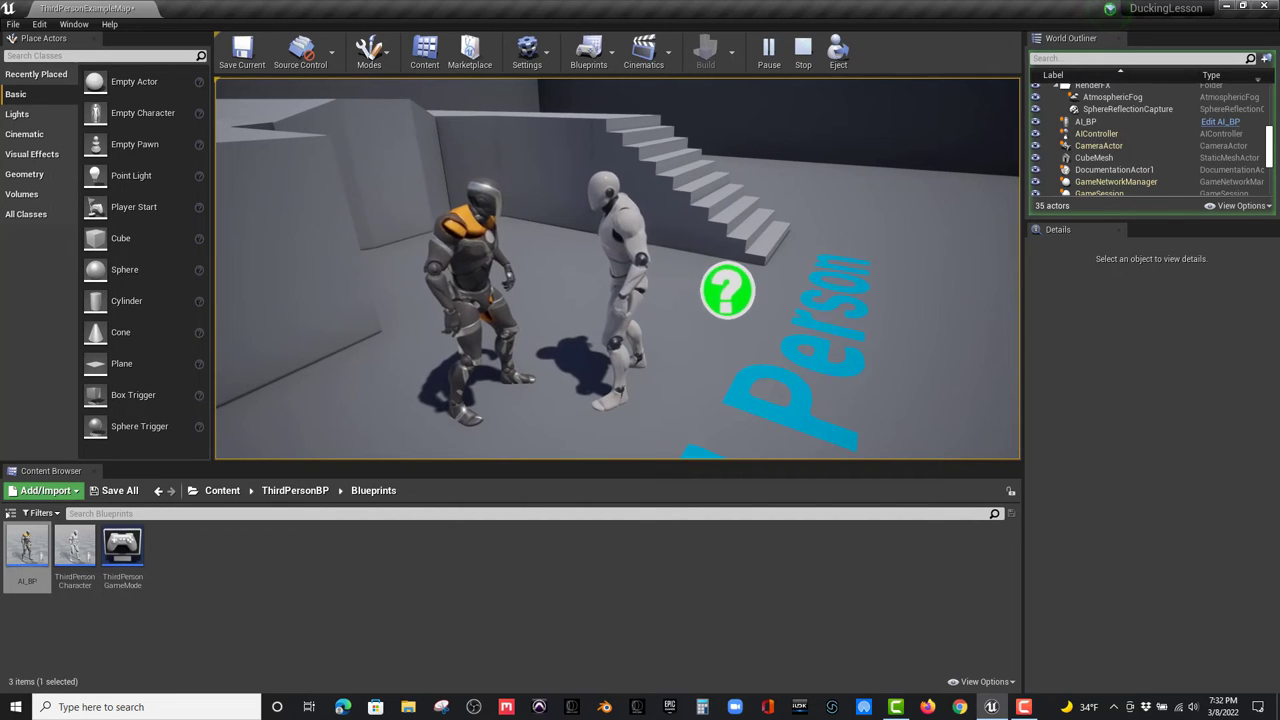
key("a")
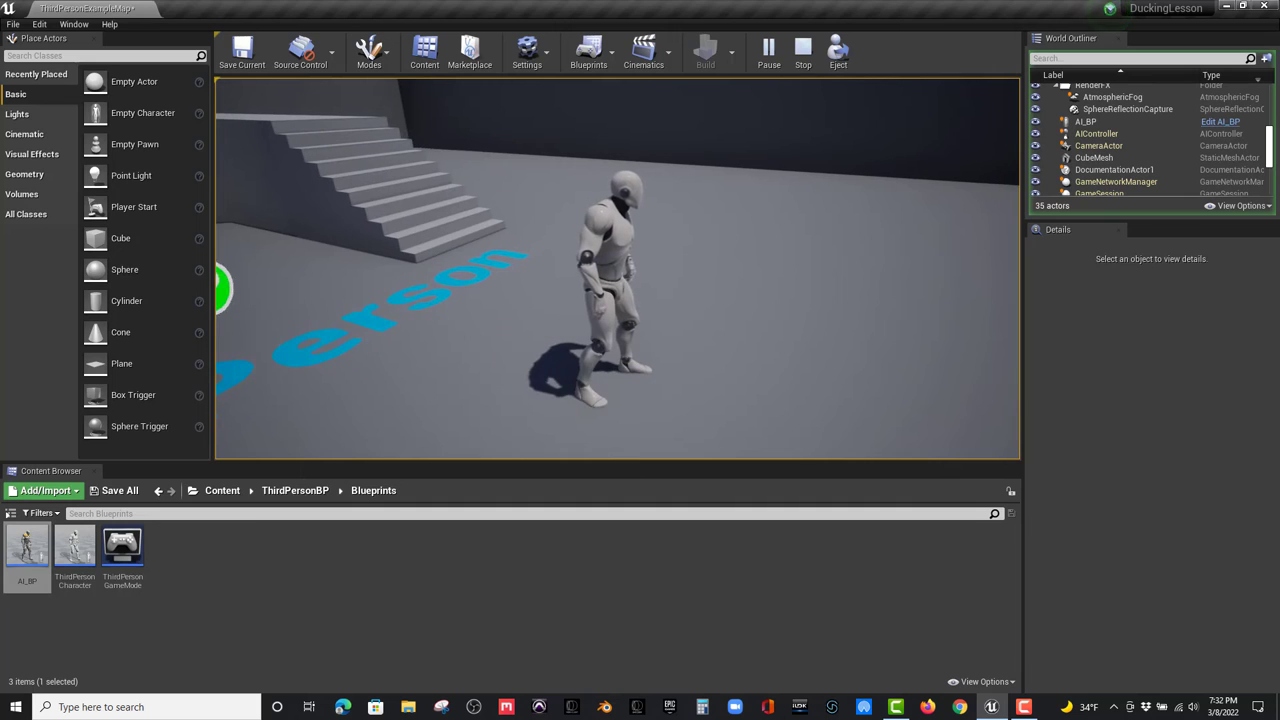
key("d")
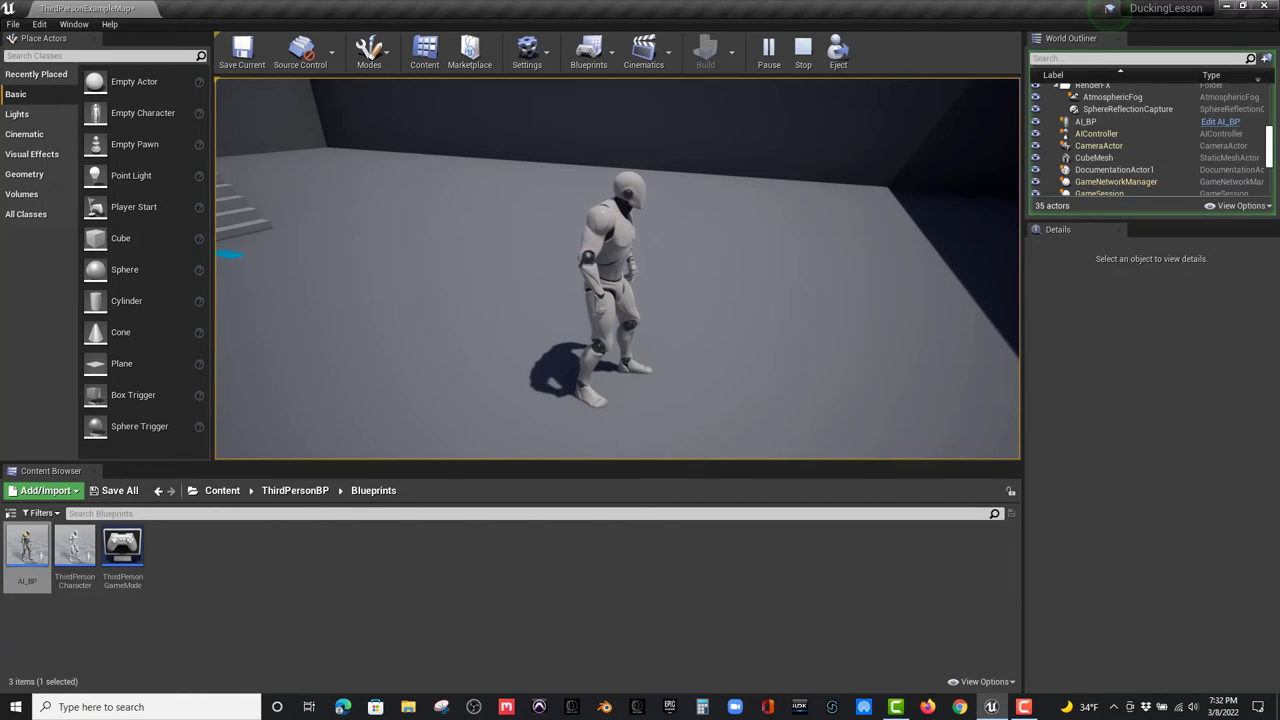
key("Escape")
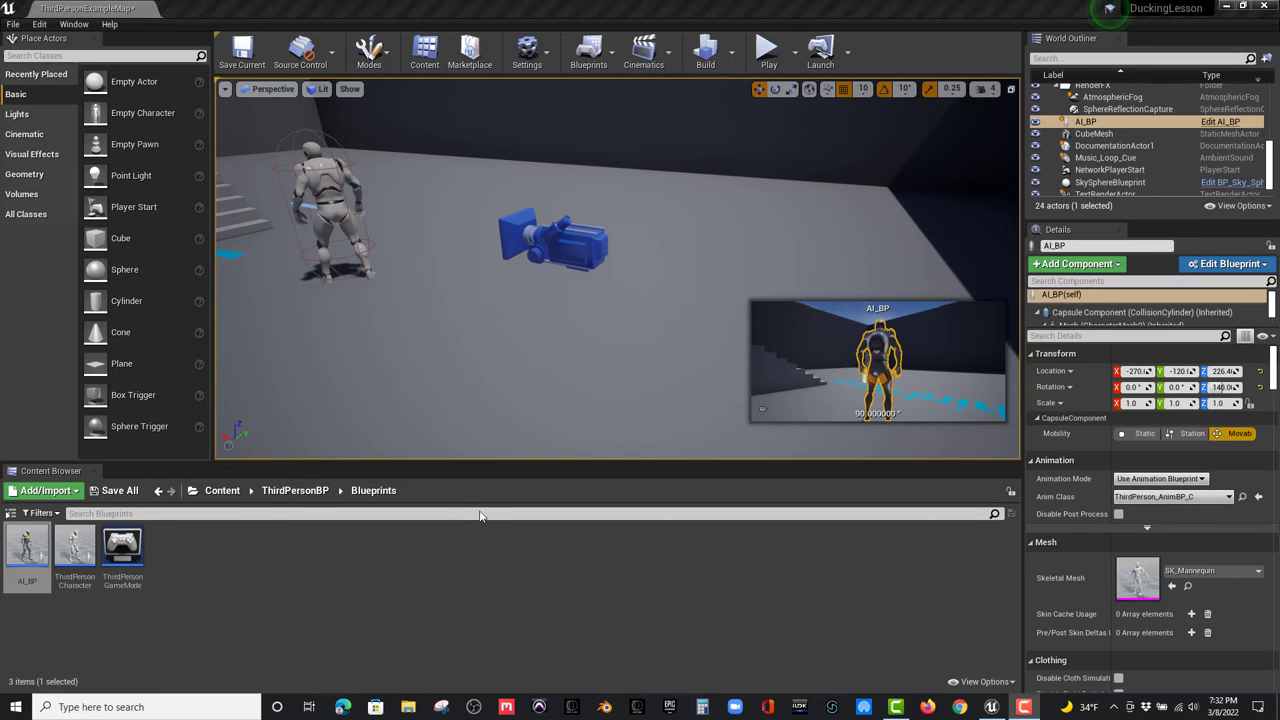
- Open the SCM_Ducker sound mix from Content > Audio > SoundClassAssets
left_click(222, 490)
double_click(26, 542)
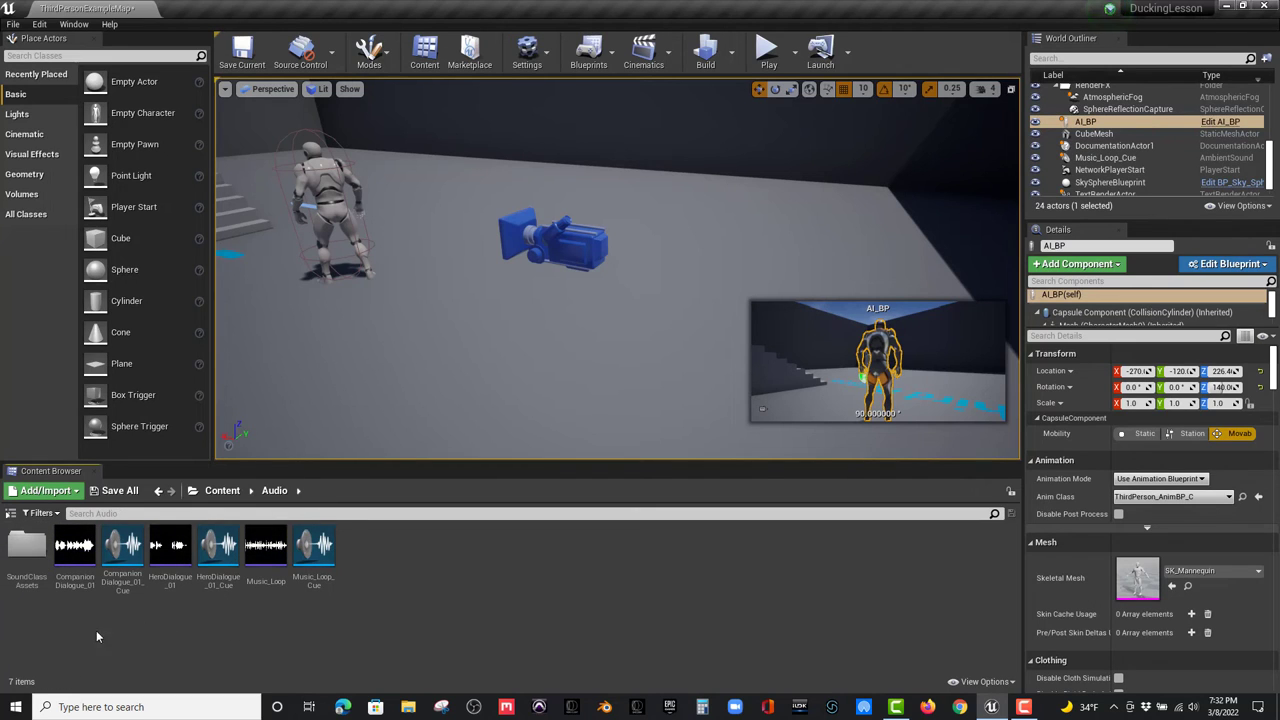
double_click(26, 545)
double_click(171, 580)
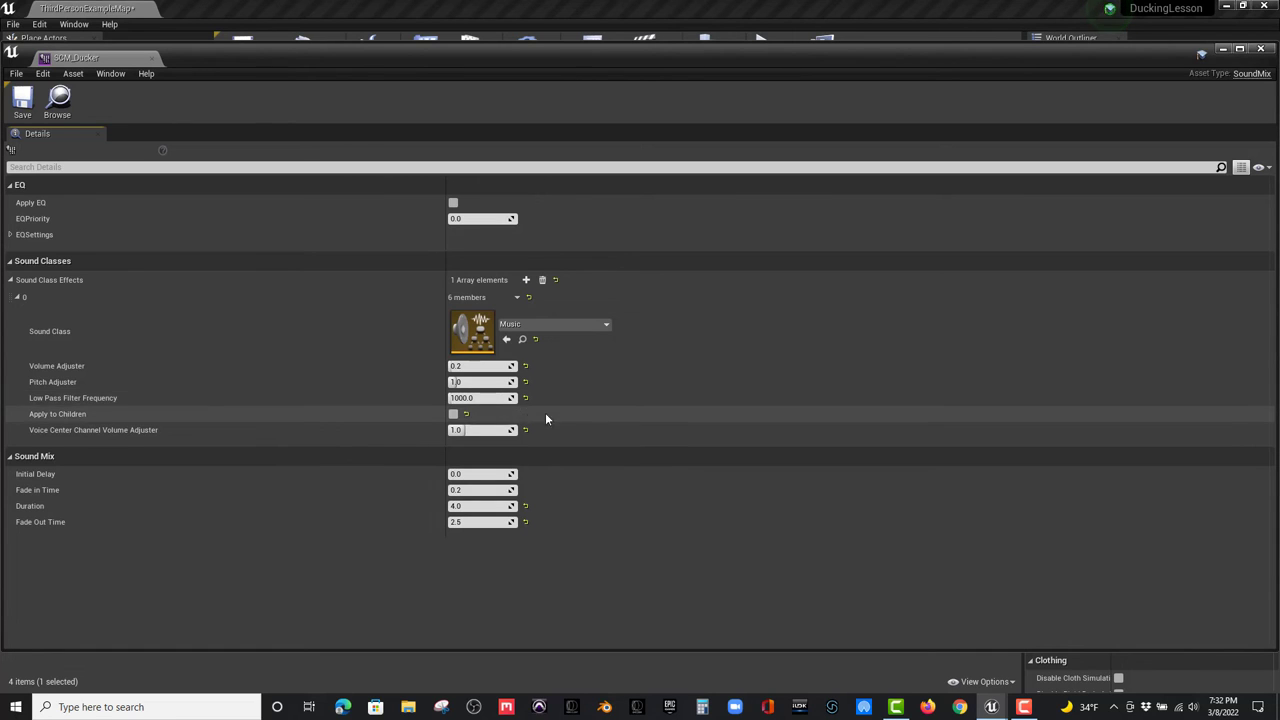
- Set the Music class Low Pass Filter Frequency to 2500
left_click(468, 398)
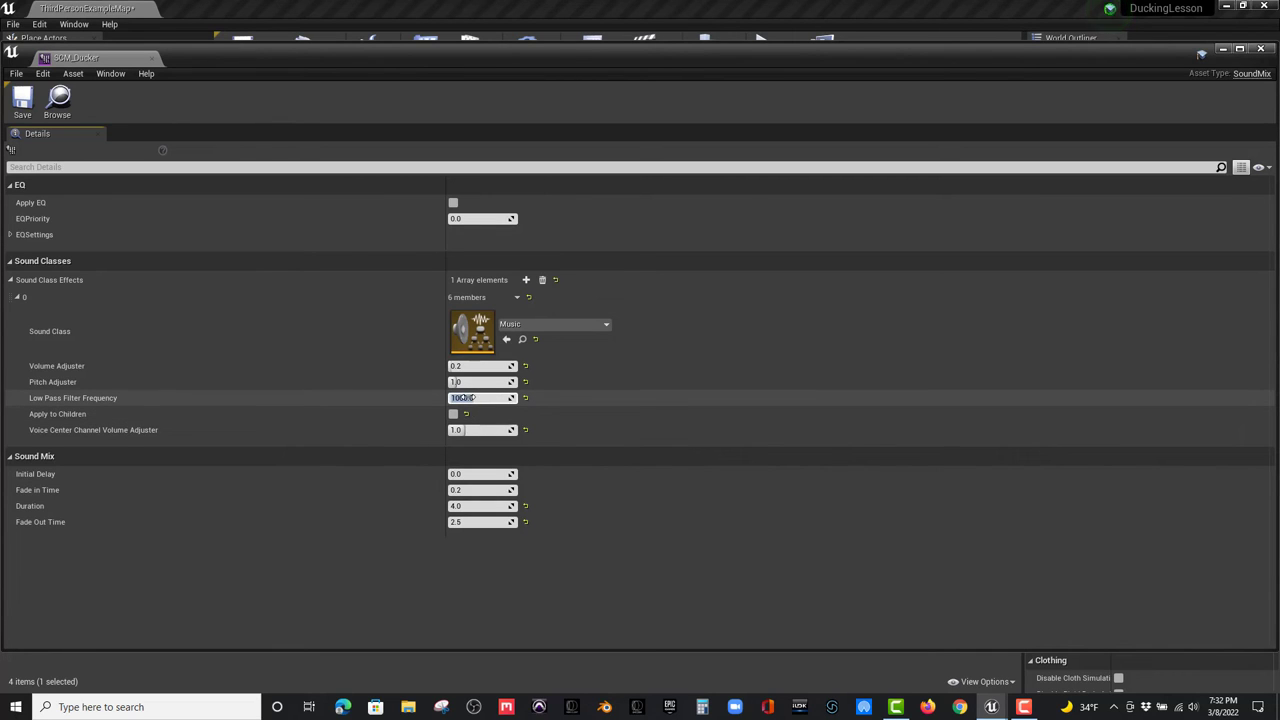
type("2500")
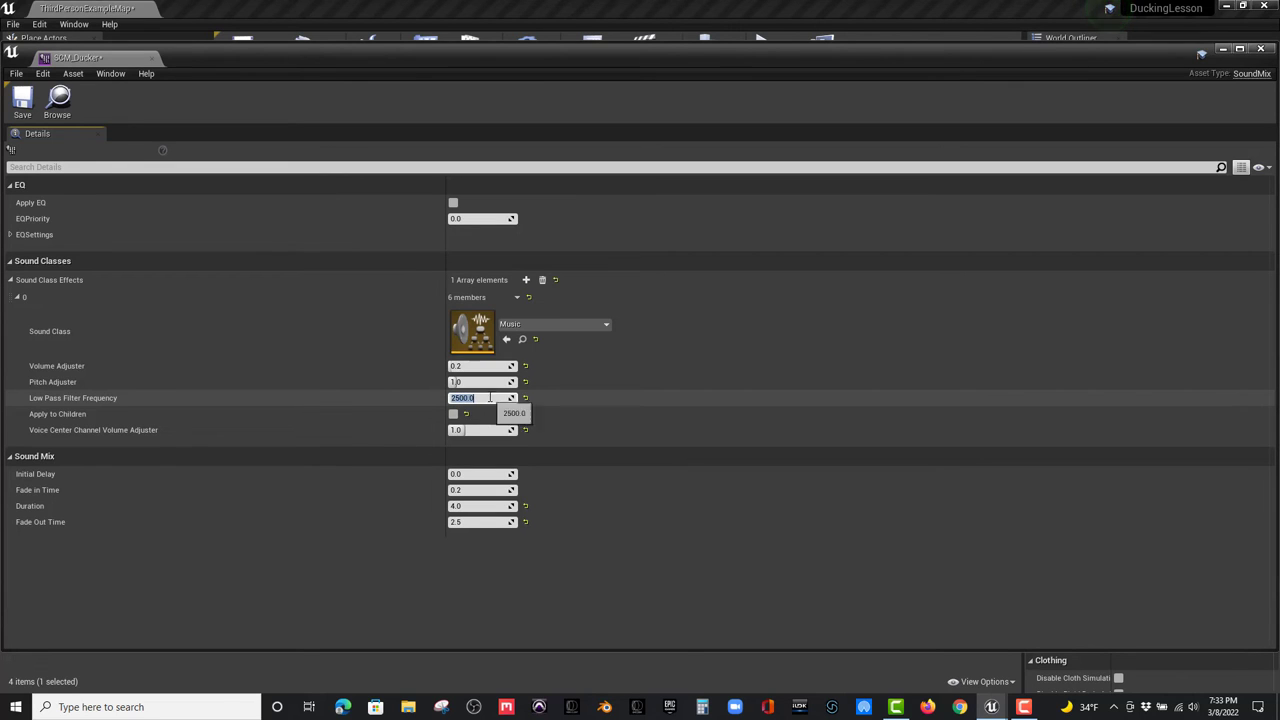
key("Return")
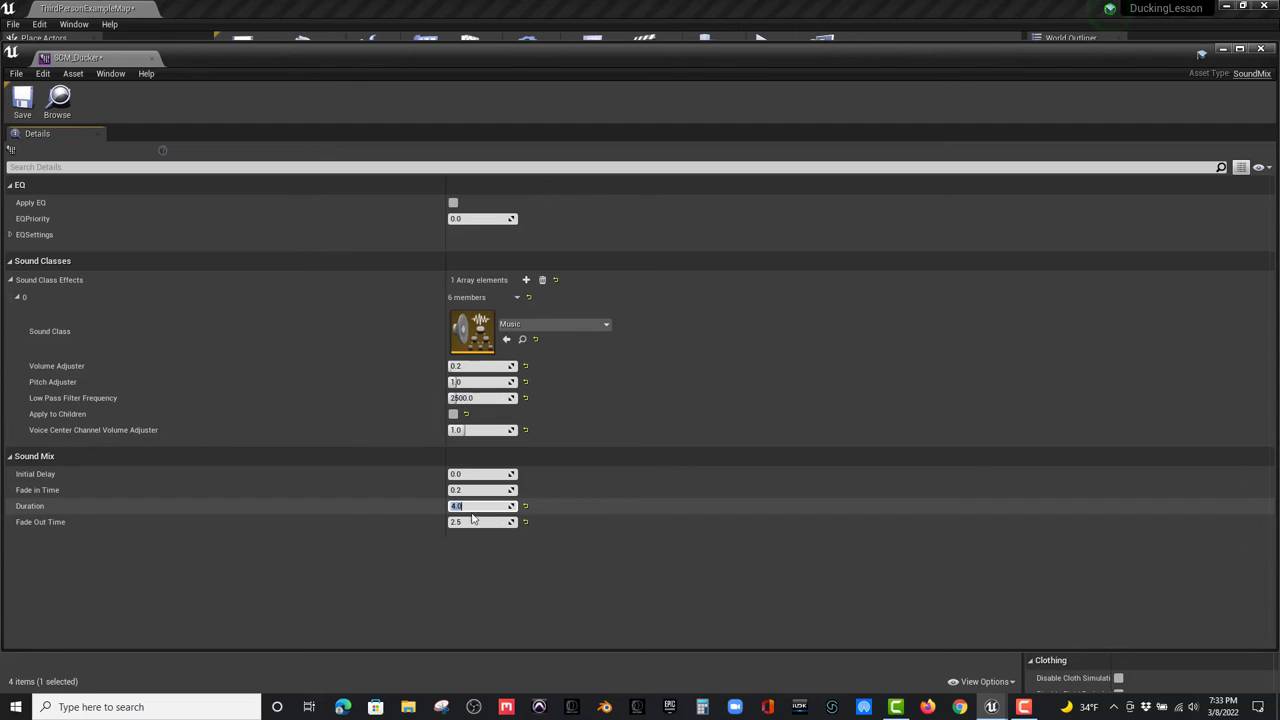
right_click(746, 500)
- Change the SCM_Ducker Duration from 4.0 to -1
left_click(723, 498)
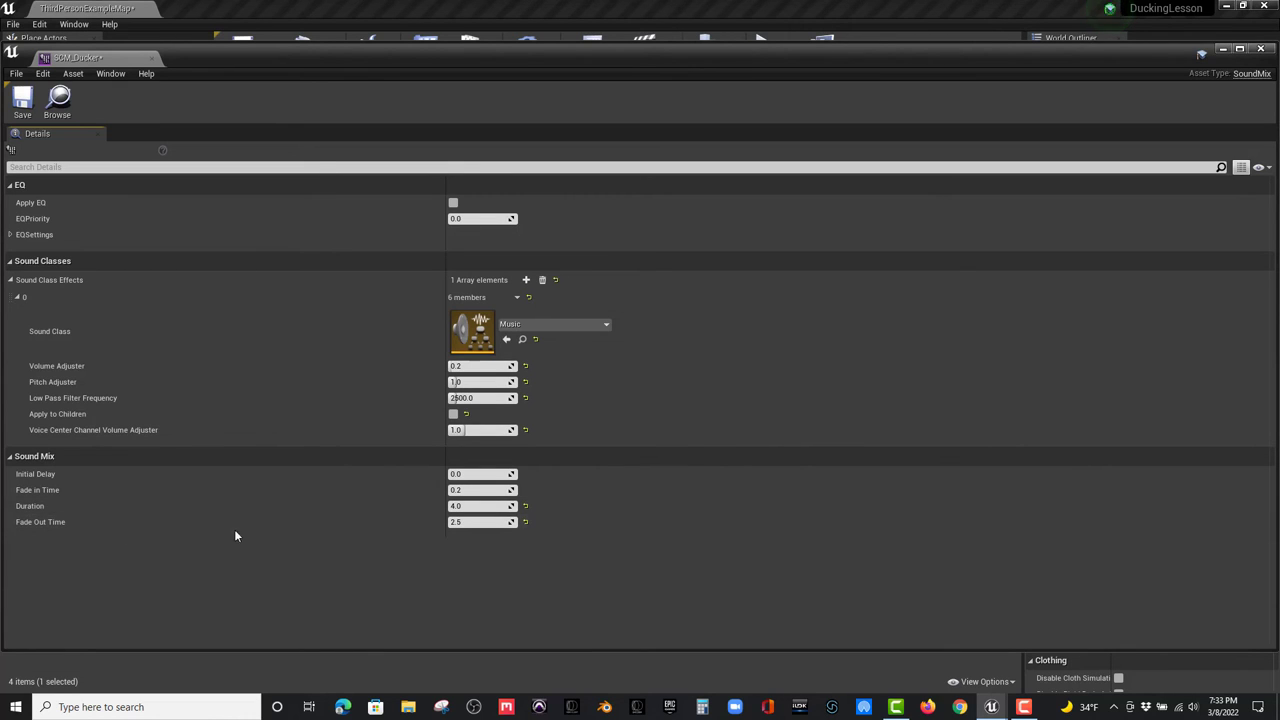
left_click(457, 507)
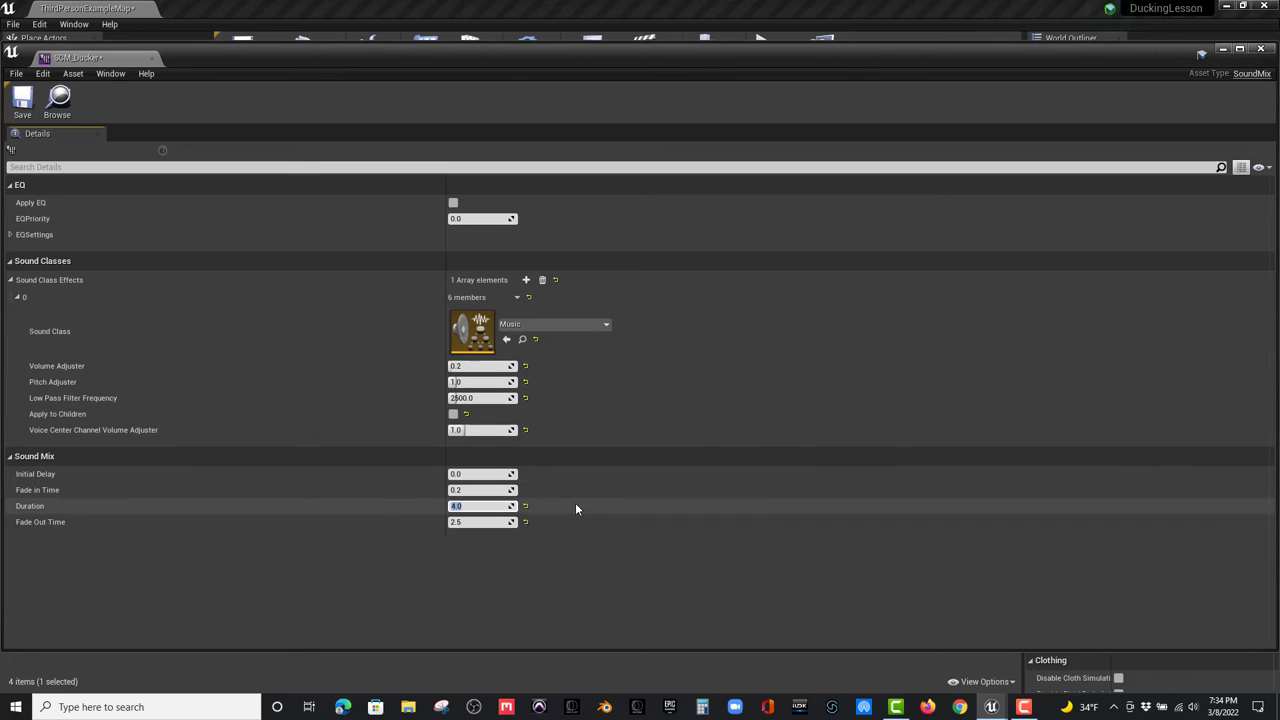
key("BackSpace")
type("-")
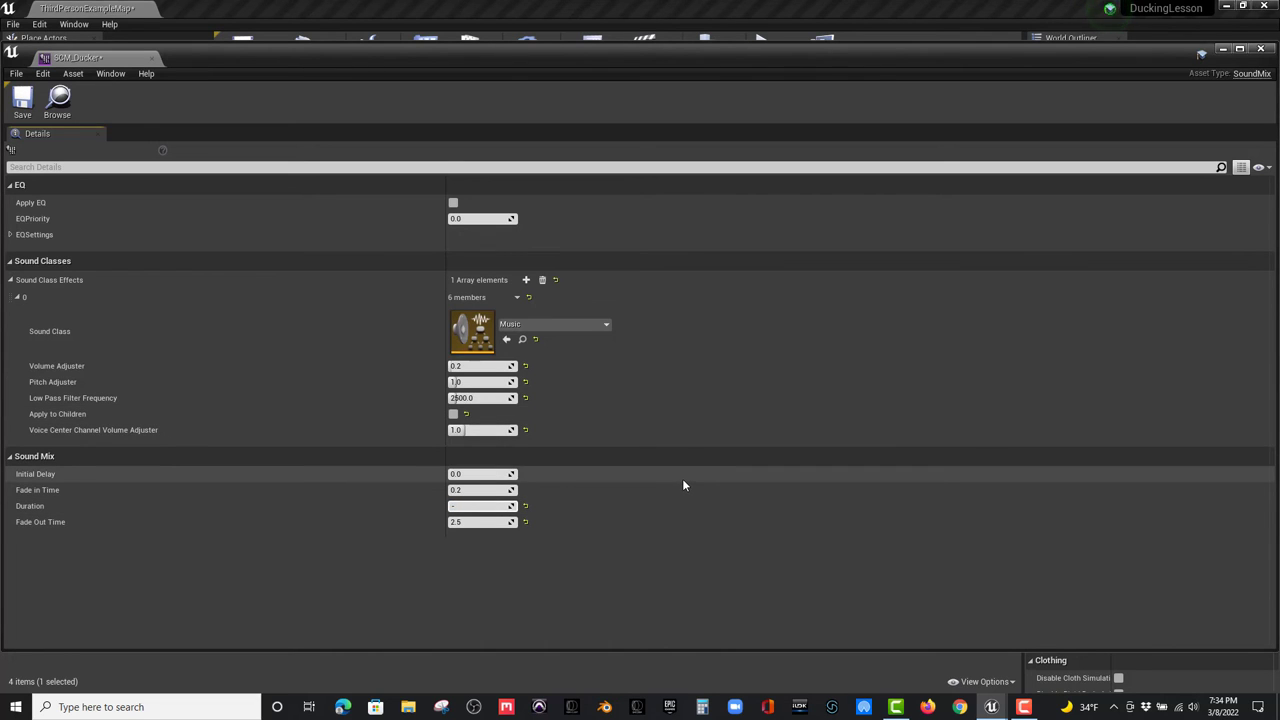
type("1")
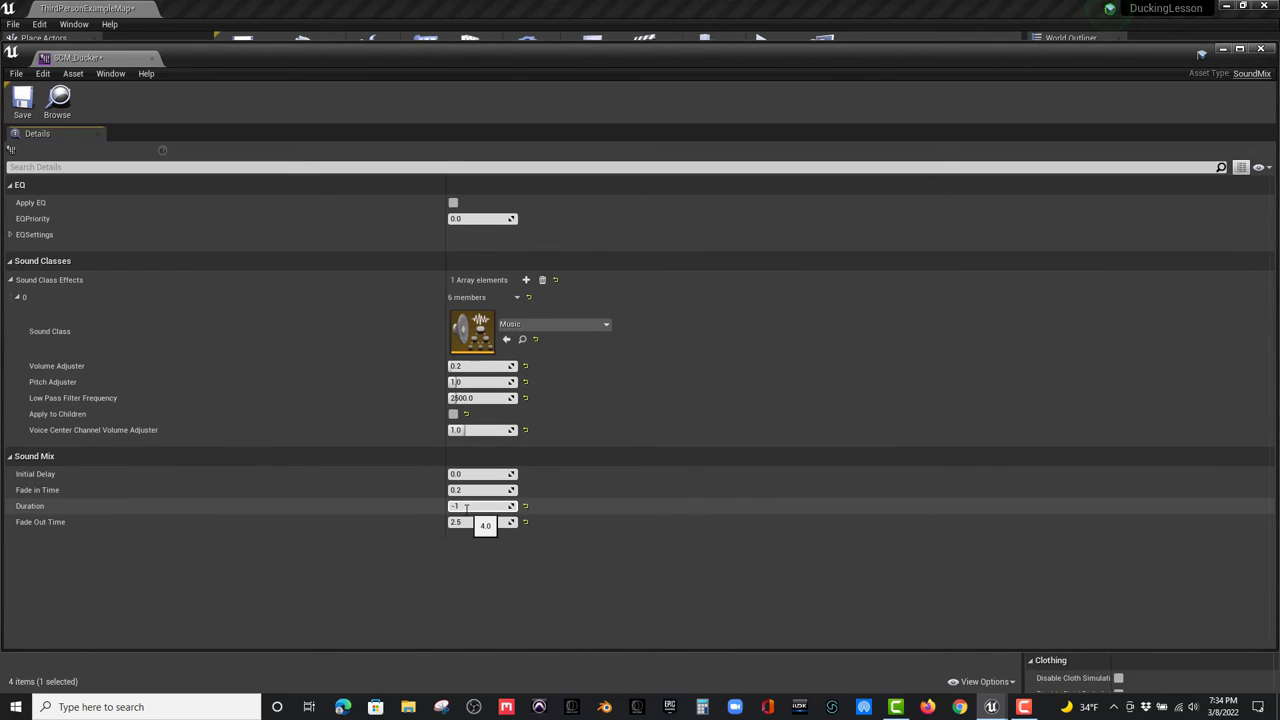
key("Return")
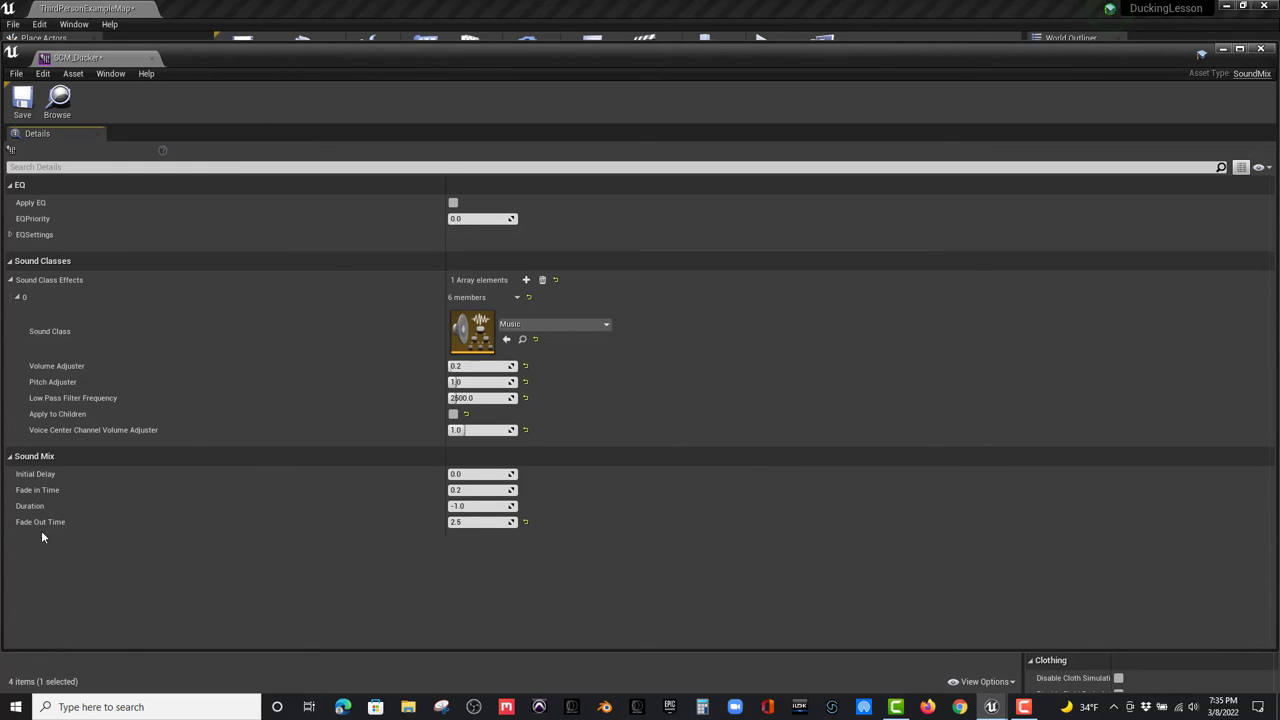
- Set SCM_Ducker's Fade Out Time to 0.15 and save the mix
left_click(465, 523)
type("1")
type("0.15")
key("Return")
left_click(22, 98)
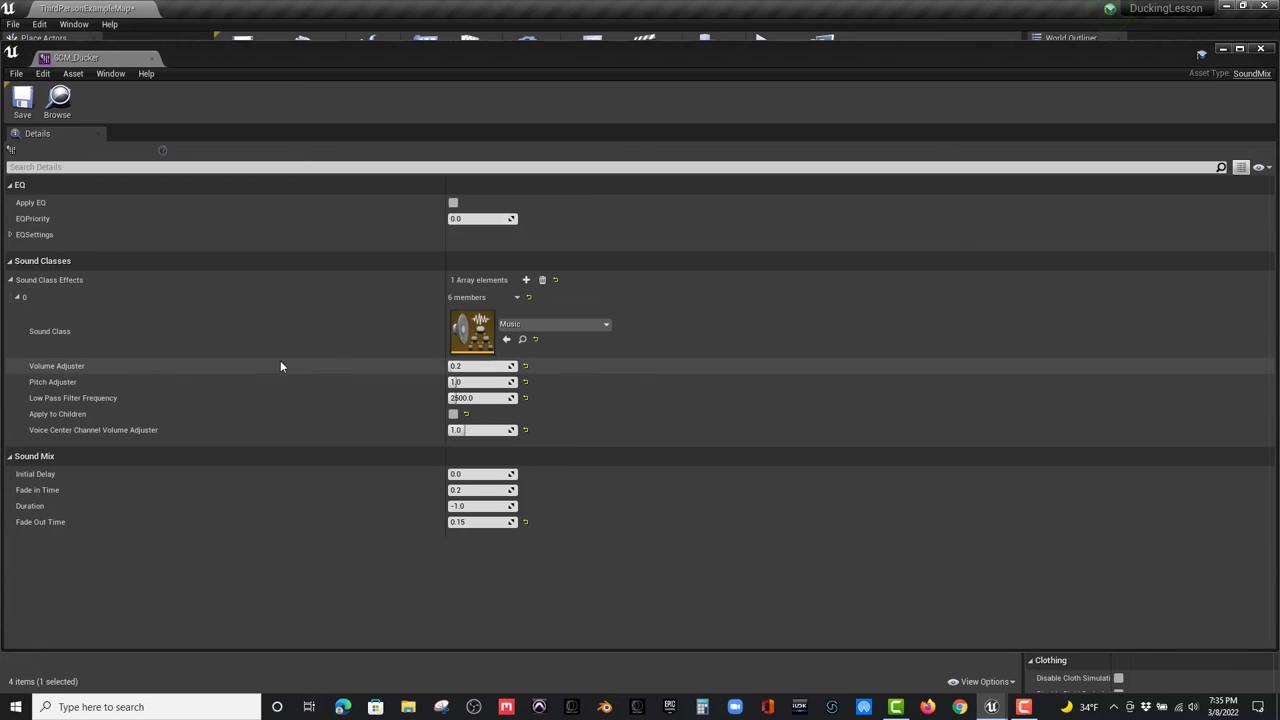
- Set the Music Volume Adjuster to 0.8 and save SCM_Ducker again
left_click(458, 366)
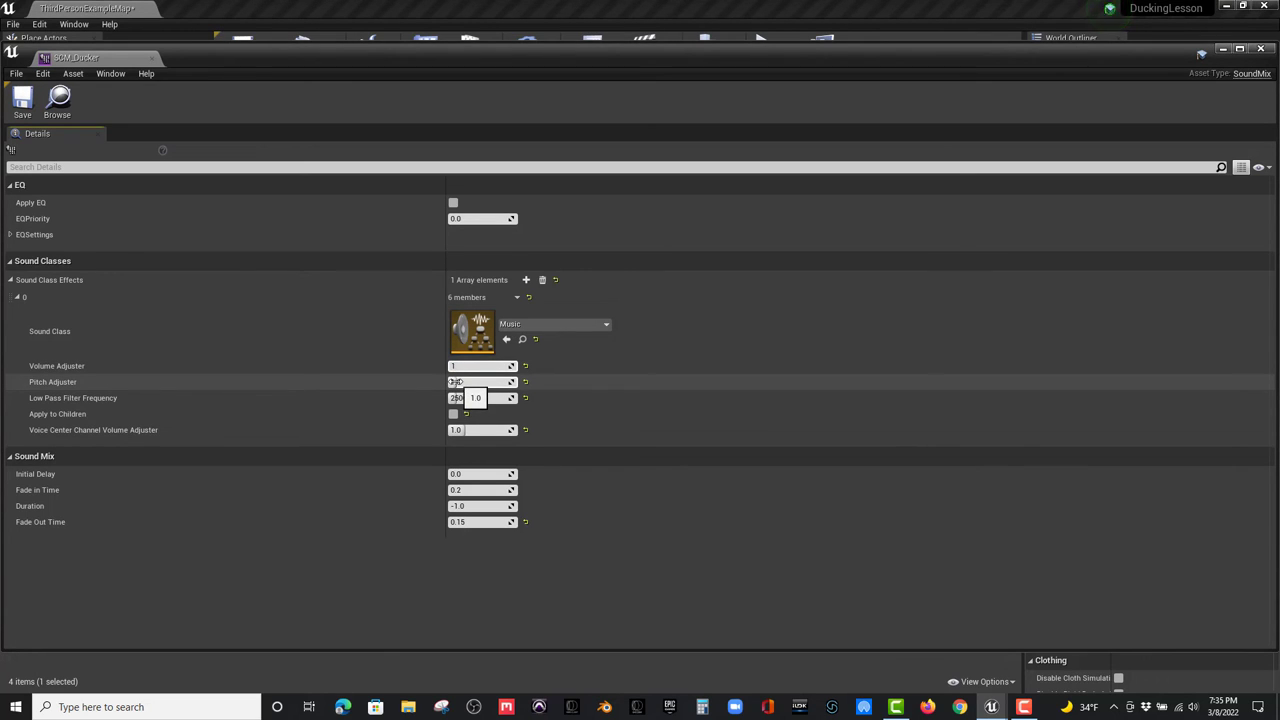
type("1")
key("Return")
right_click(475, 368)
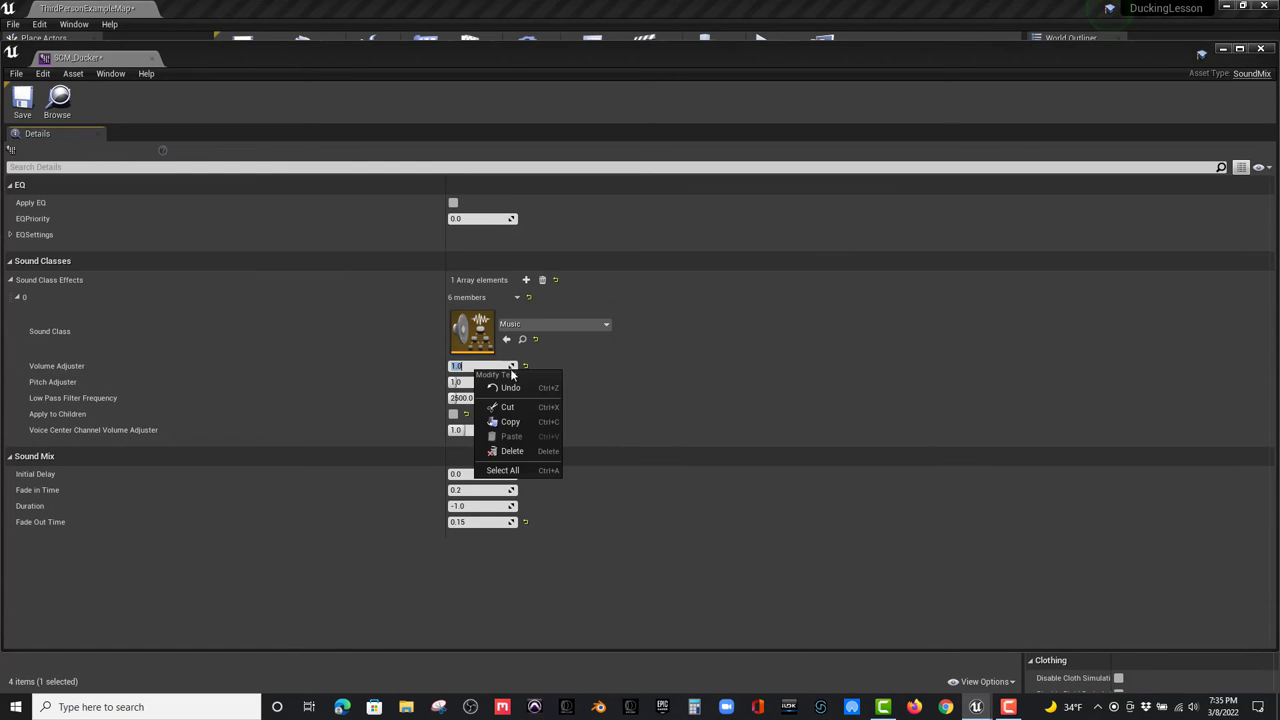
left_click(608, 370)
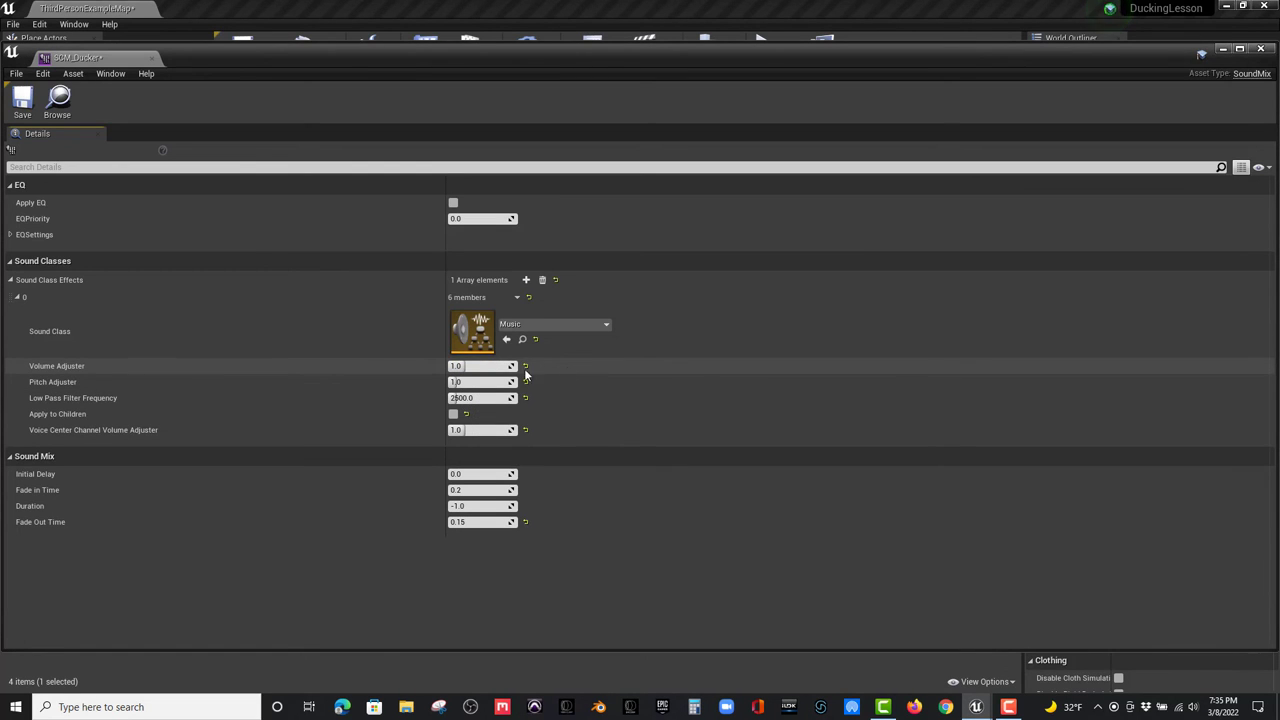
left_click_drag(470, 366, 456, 367)
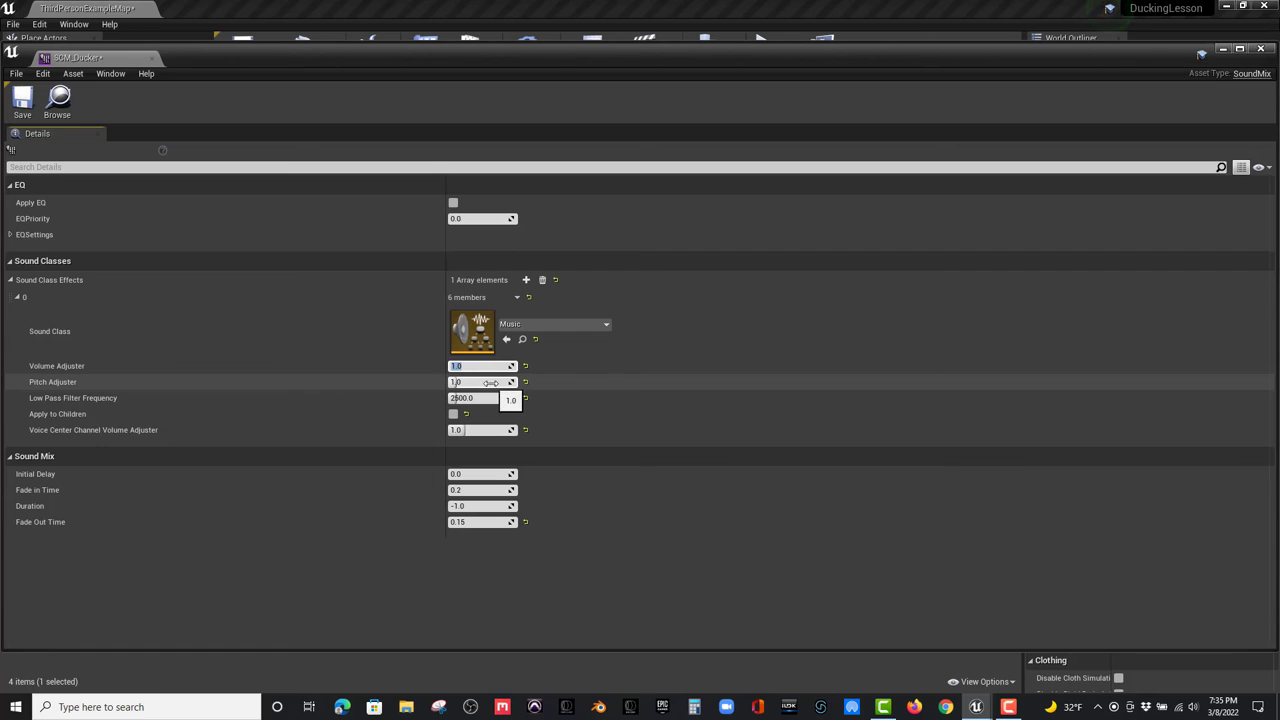
key("BackSpace")
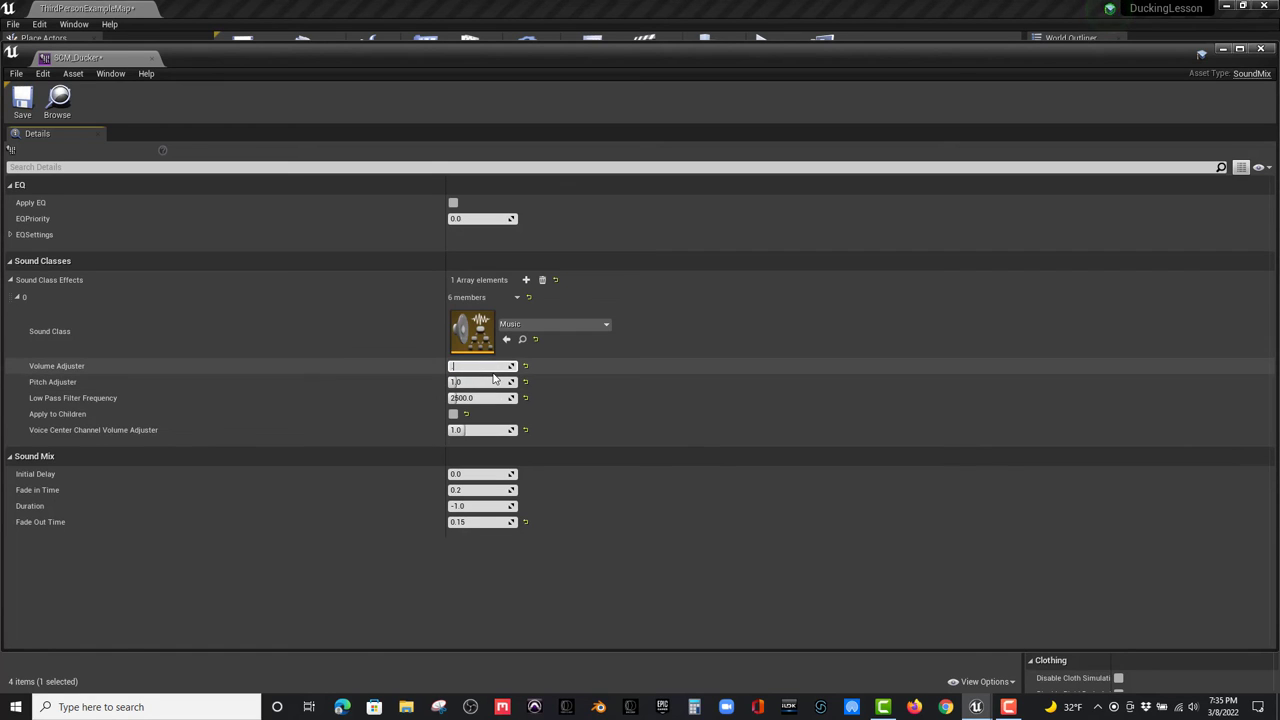
type("0.8")
key("Return")
left_click(22, 102)
left_click(150, 57)
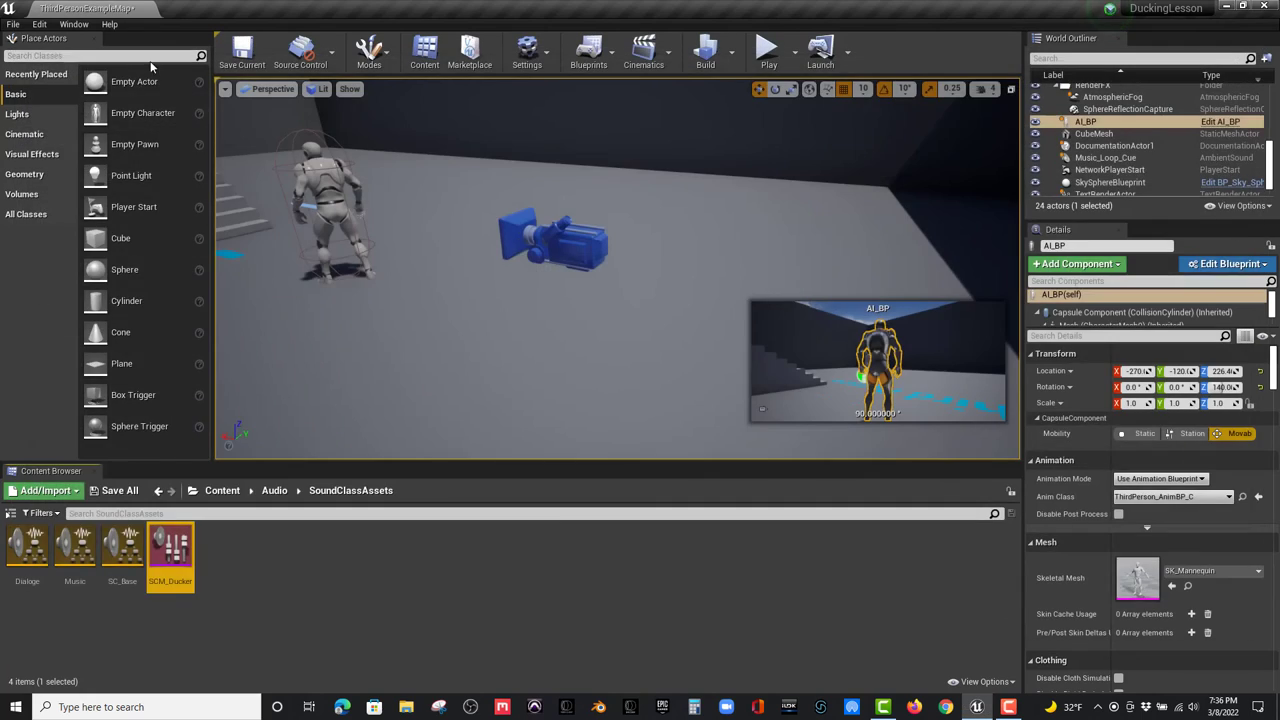
mouse_move(362, 274)
right_mouse_down()
mouse_move(380, 300)
mouse_move(365, 277)
right_mouse_up()
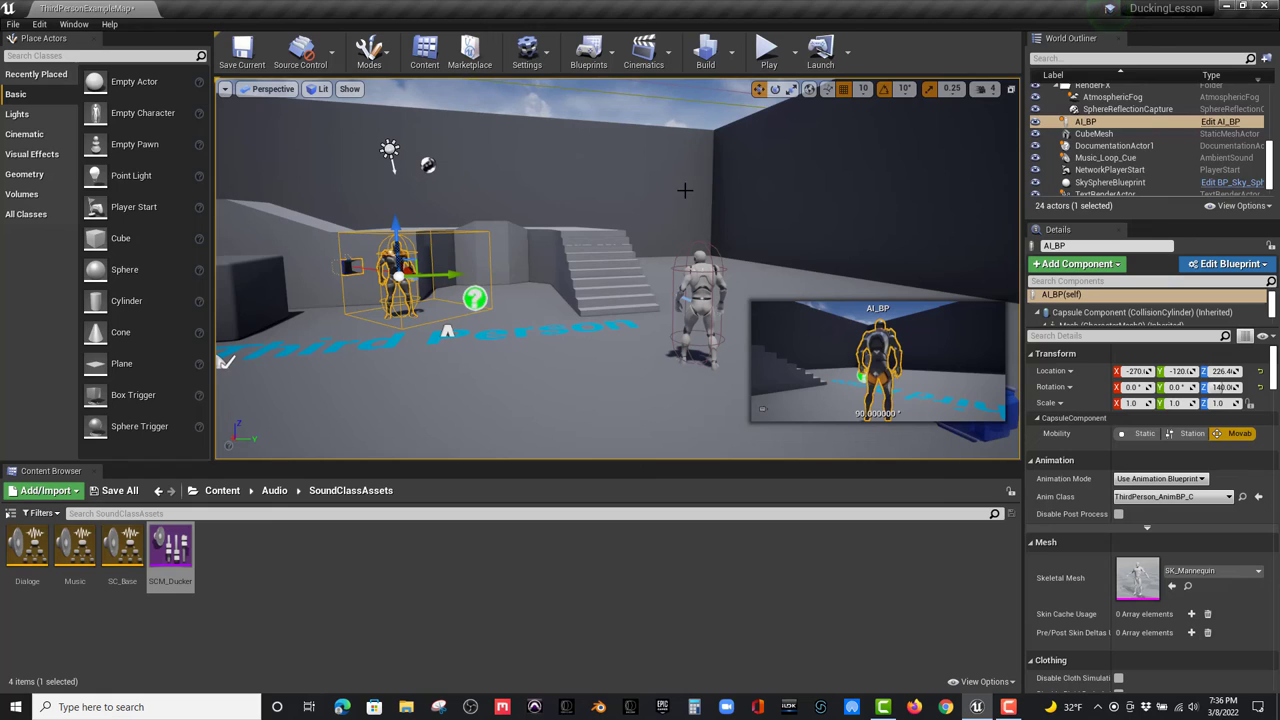
left_click(765, 57)
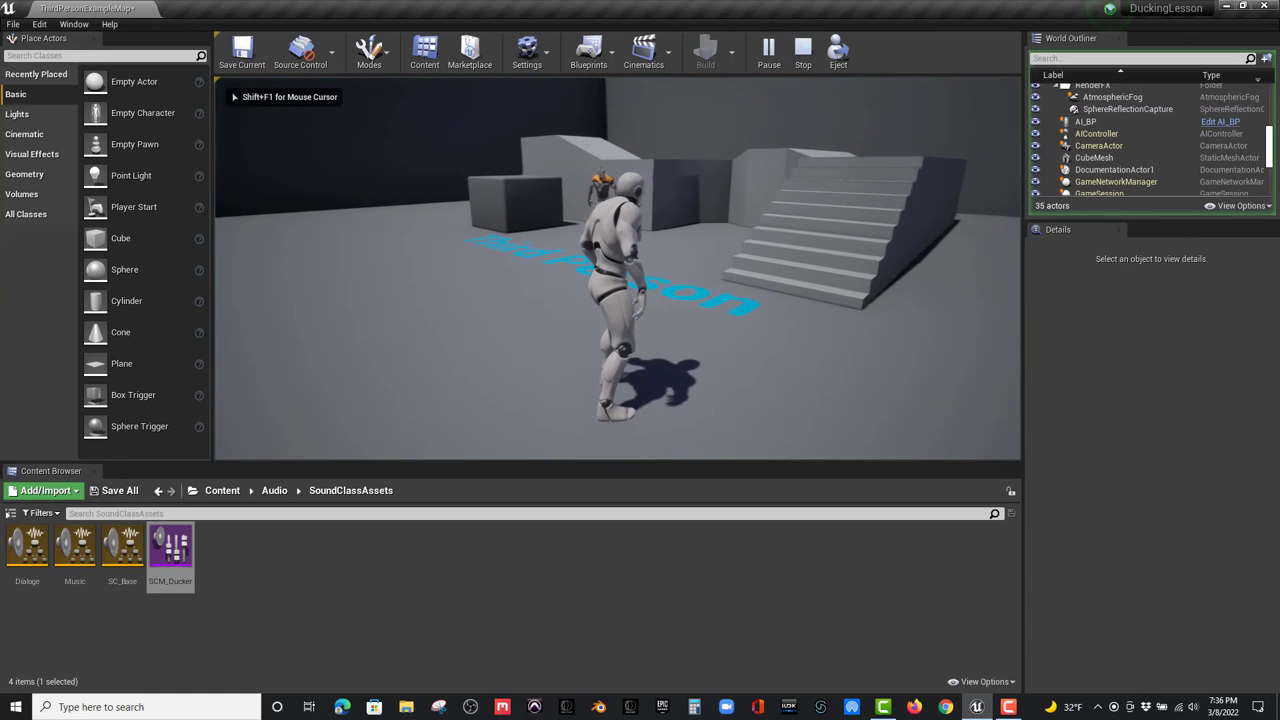
key("w")
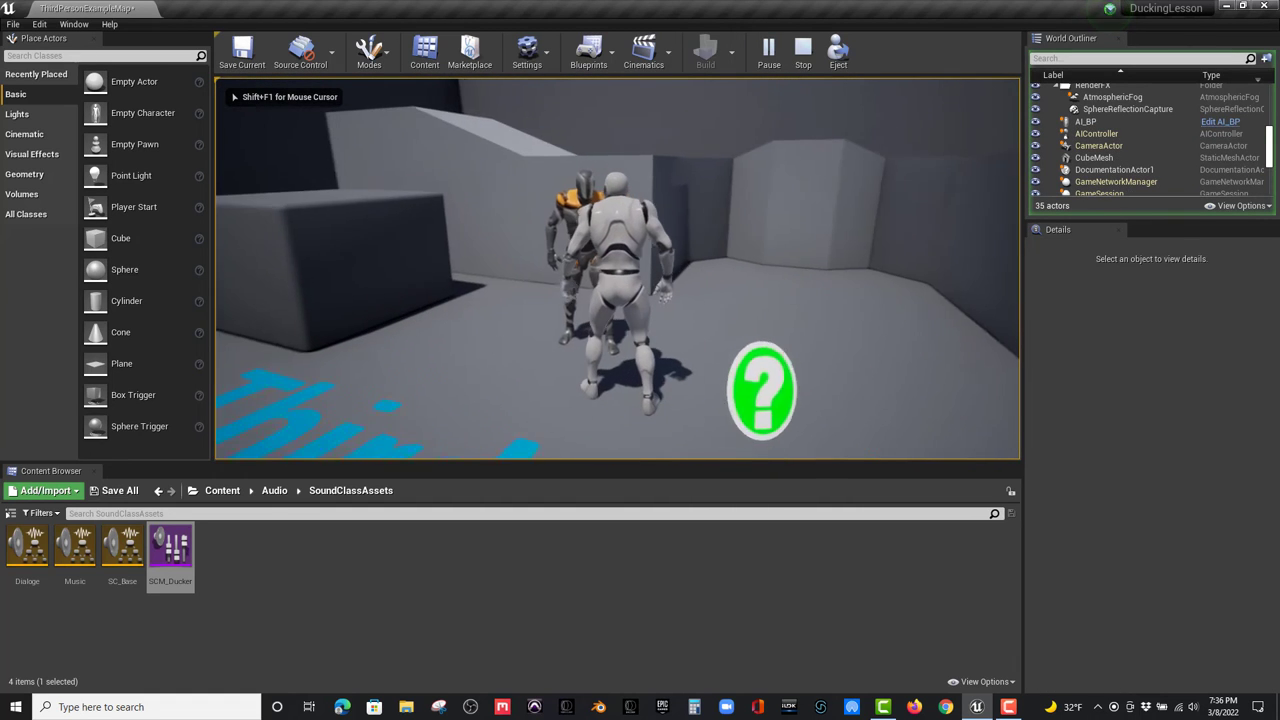
key("d")
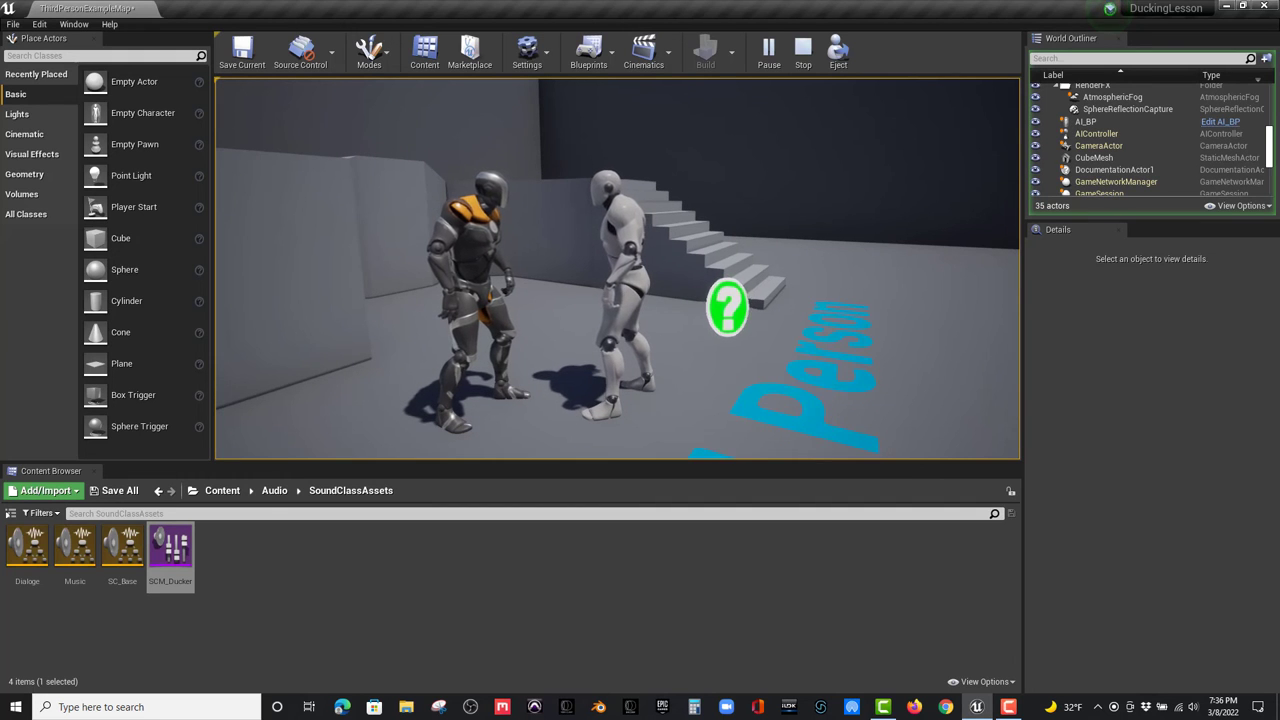
key("d")
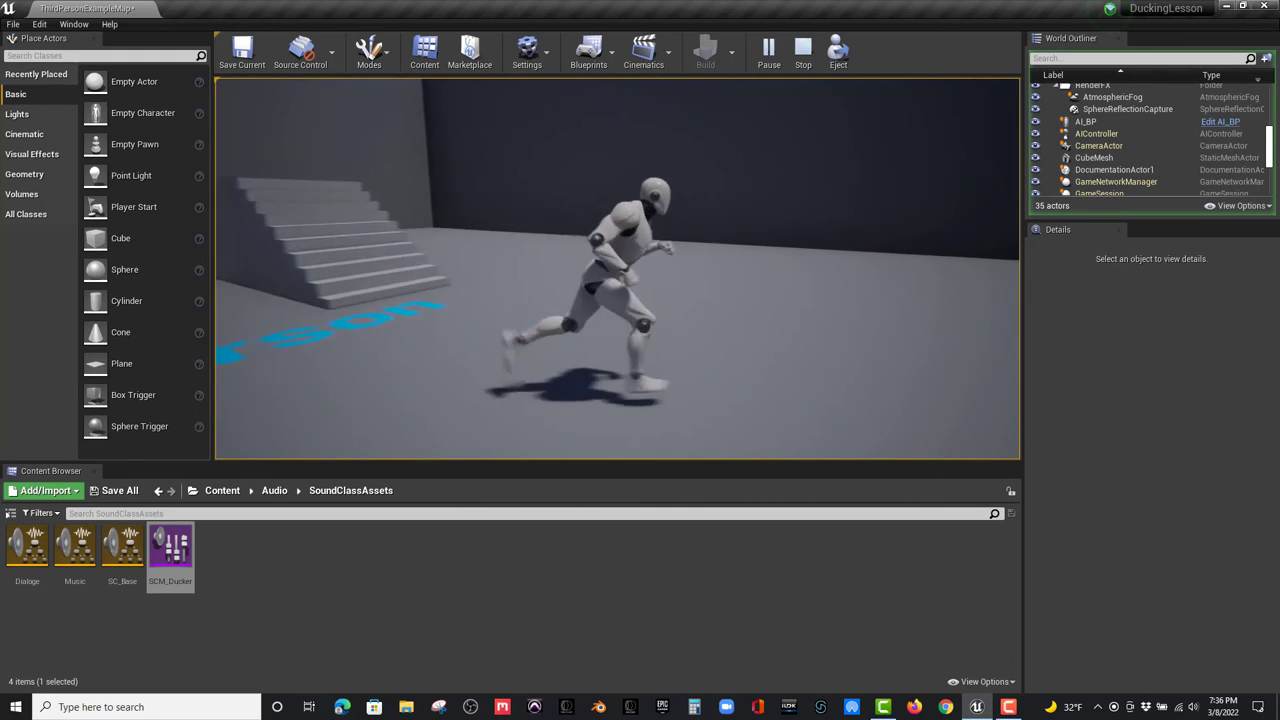
key("a")
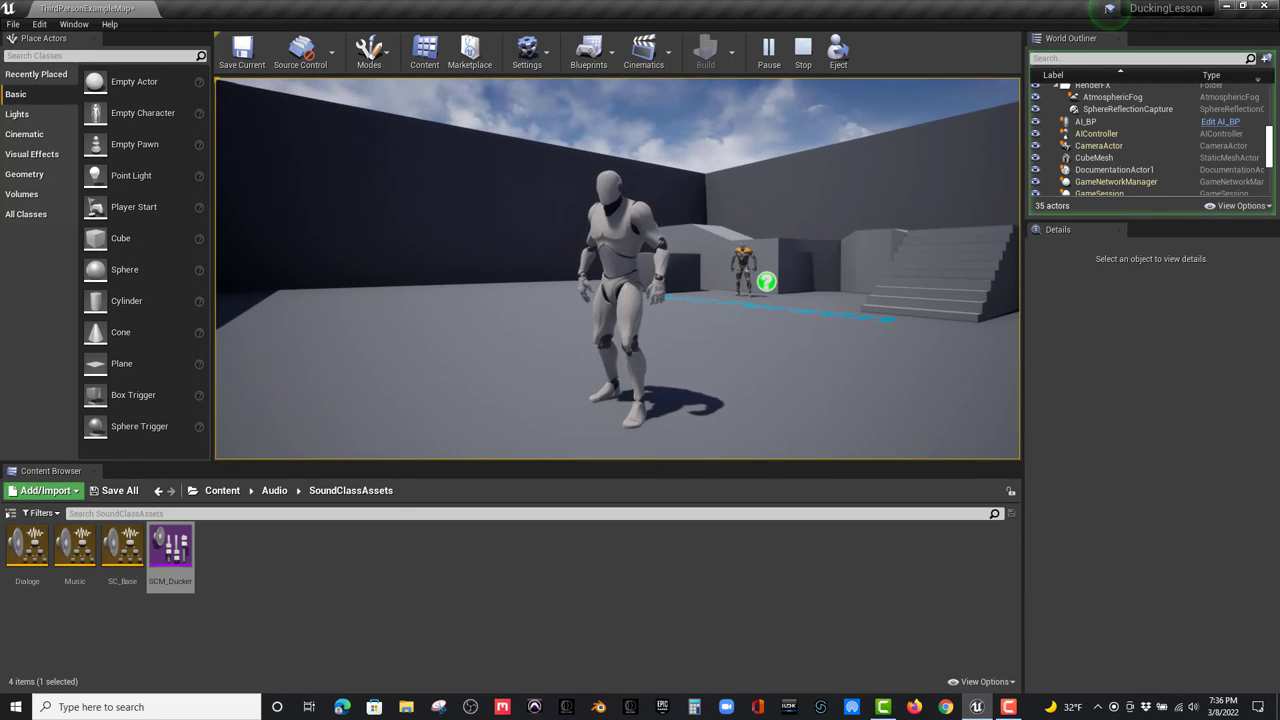
key("Escape")
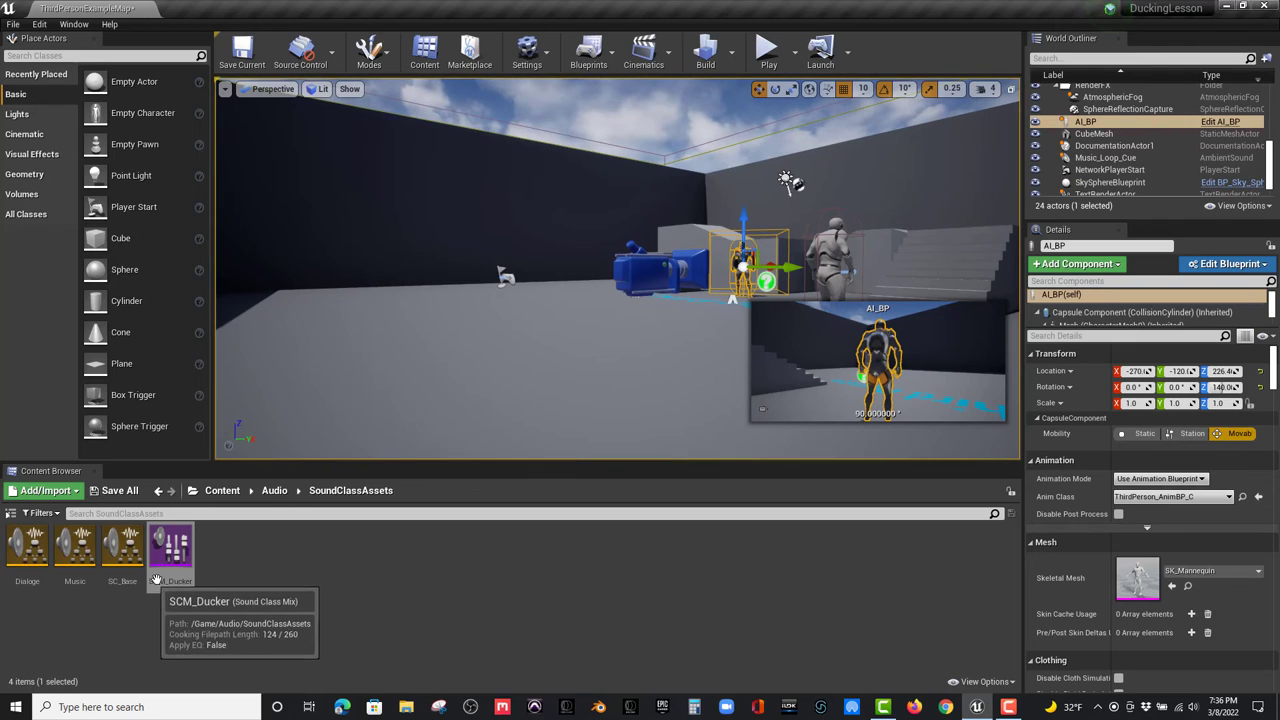
double_click(163, 560)
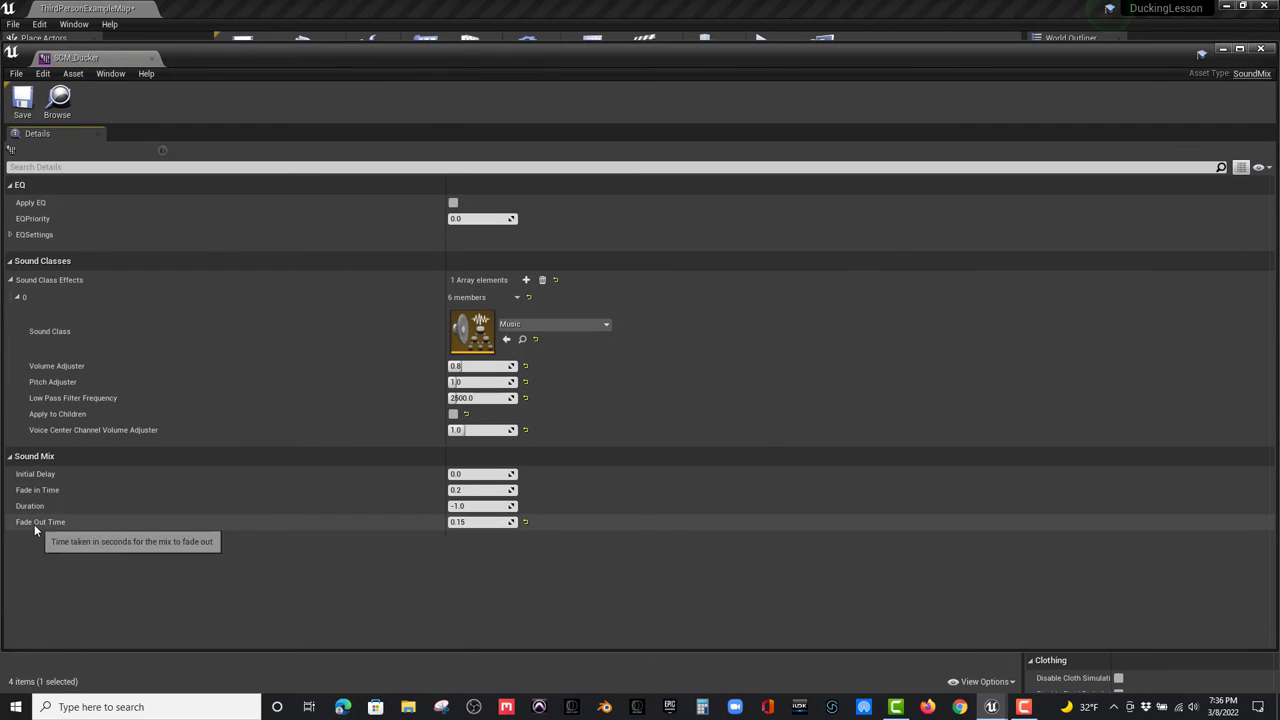
- Set Fade Out Time 0.05 and Fade In Time 0.15, then save and close SCM_Ducker
left_click(462, 522)
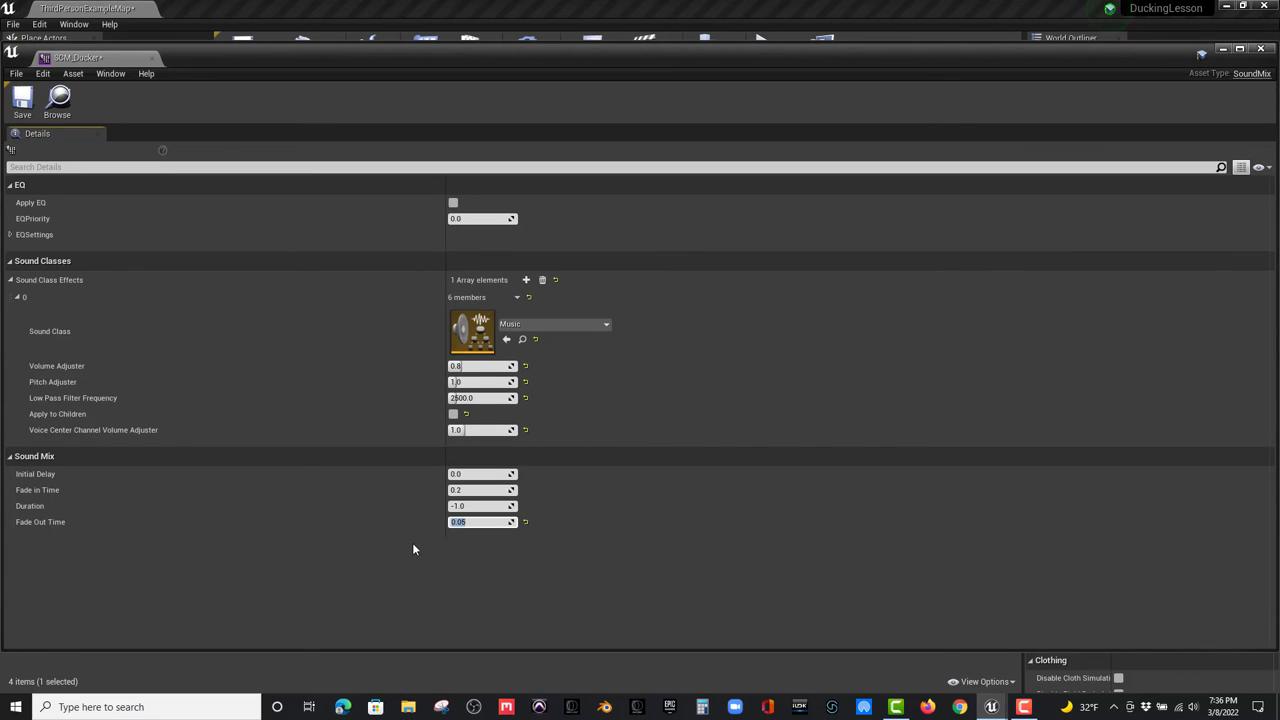
key("shift+Tab")
key("shift+Tab")
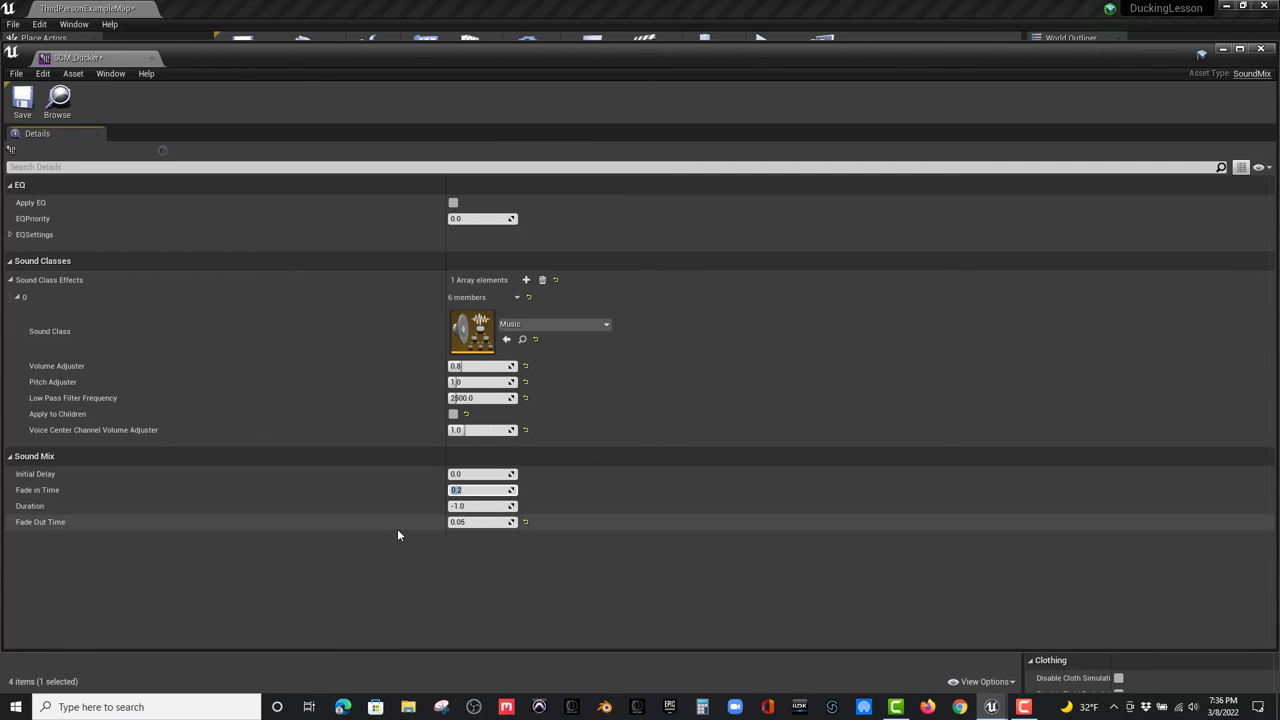
type(".15")
key("Return")
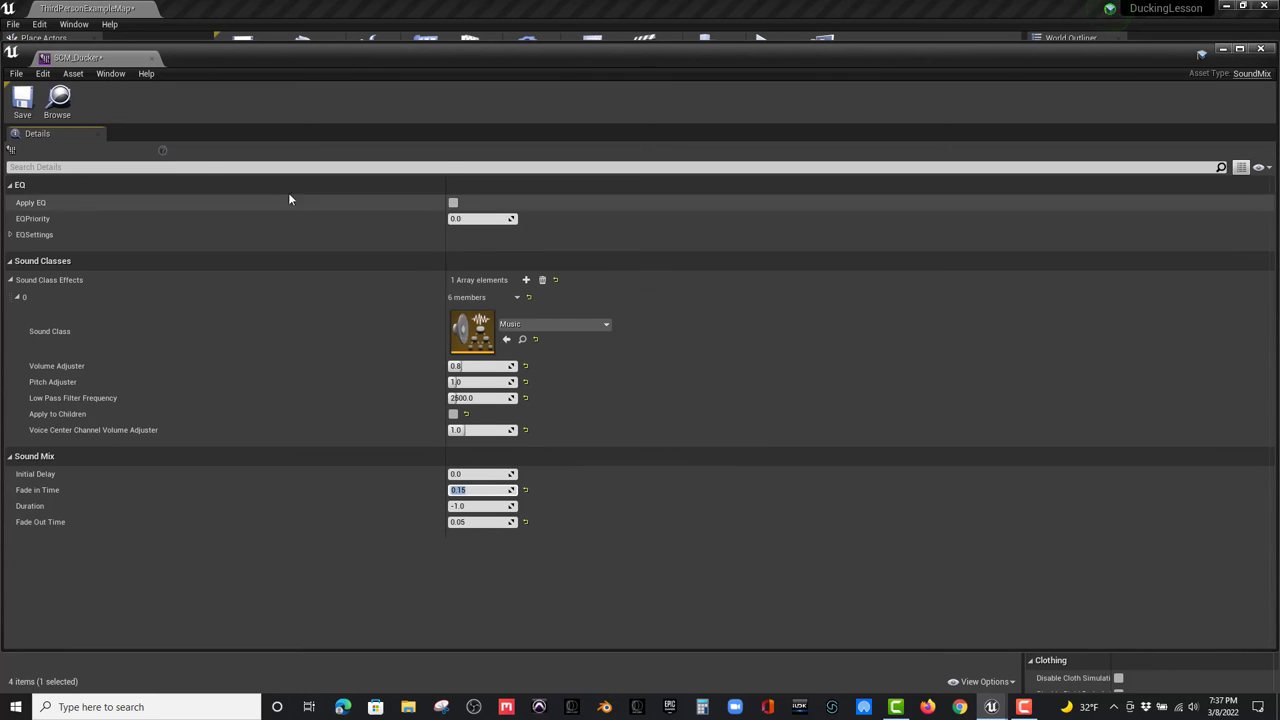
left_click(20, 108)
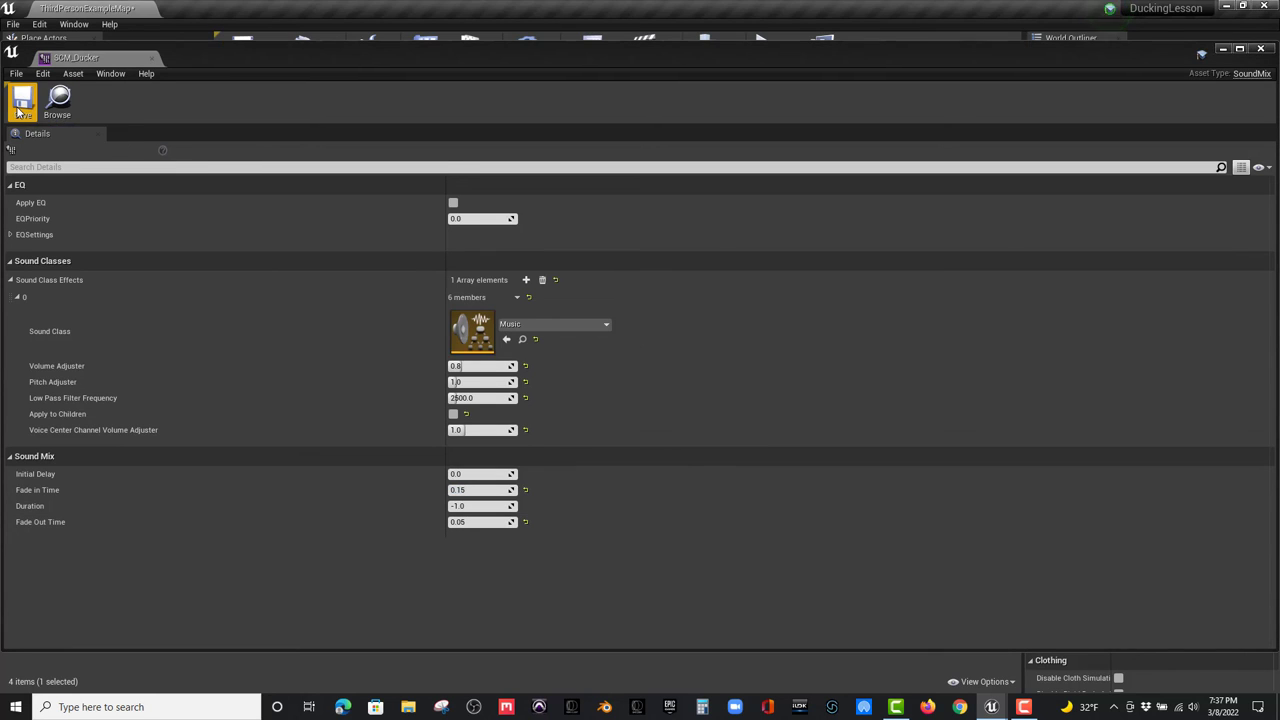
left_click(151, 57)
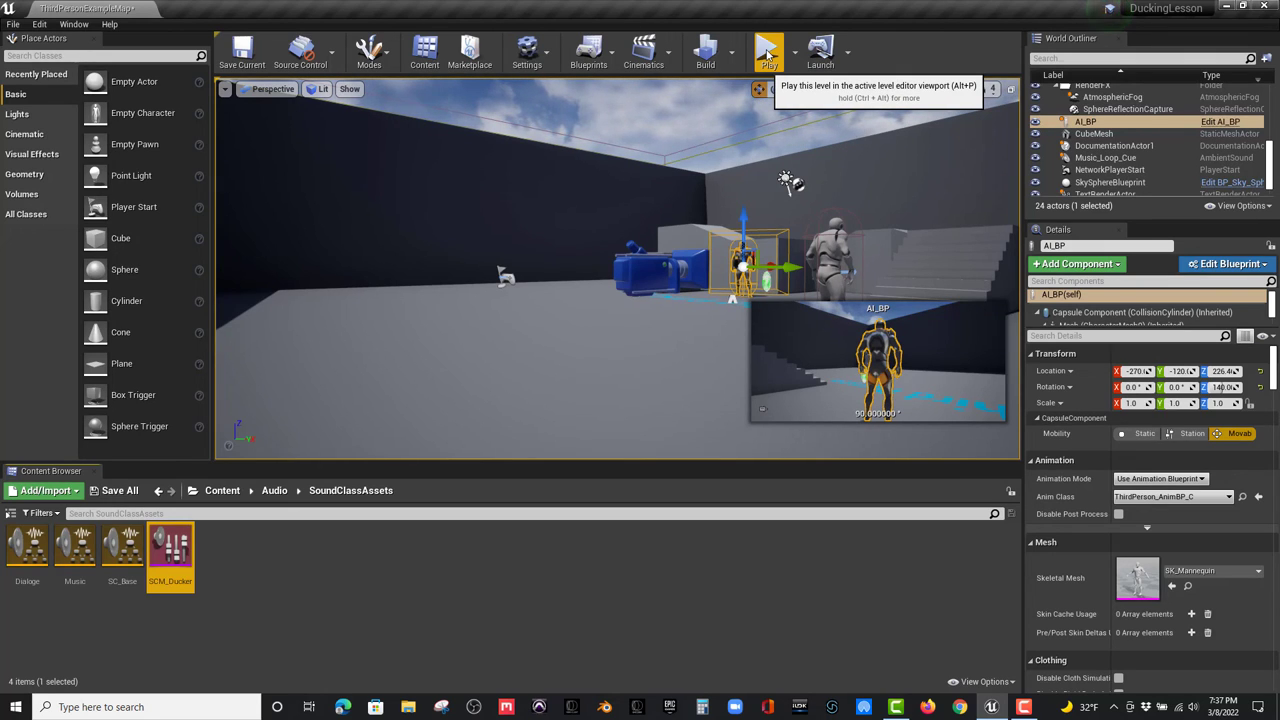
left_click(767, 56)
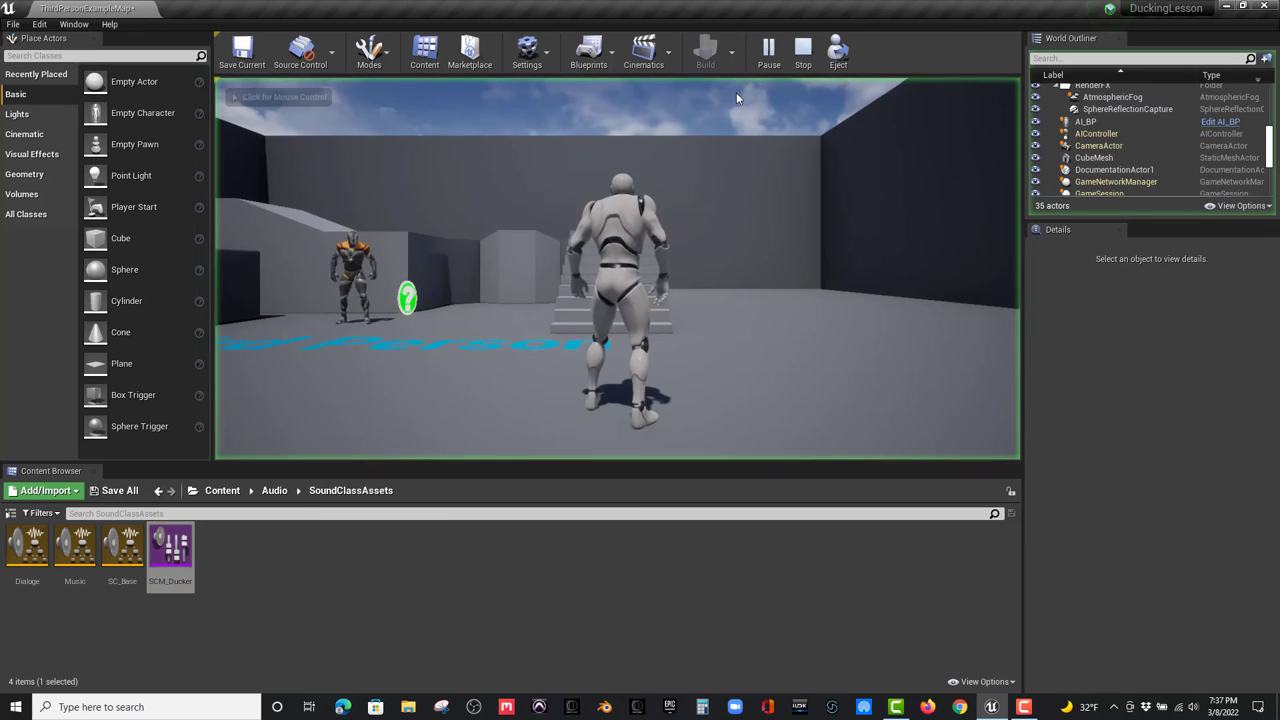
key("w")
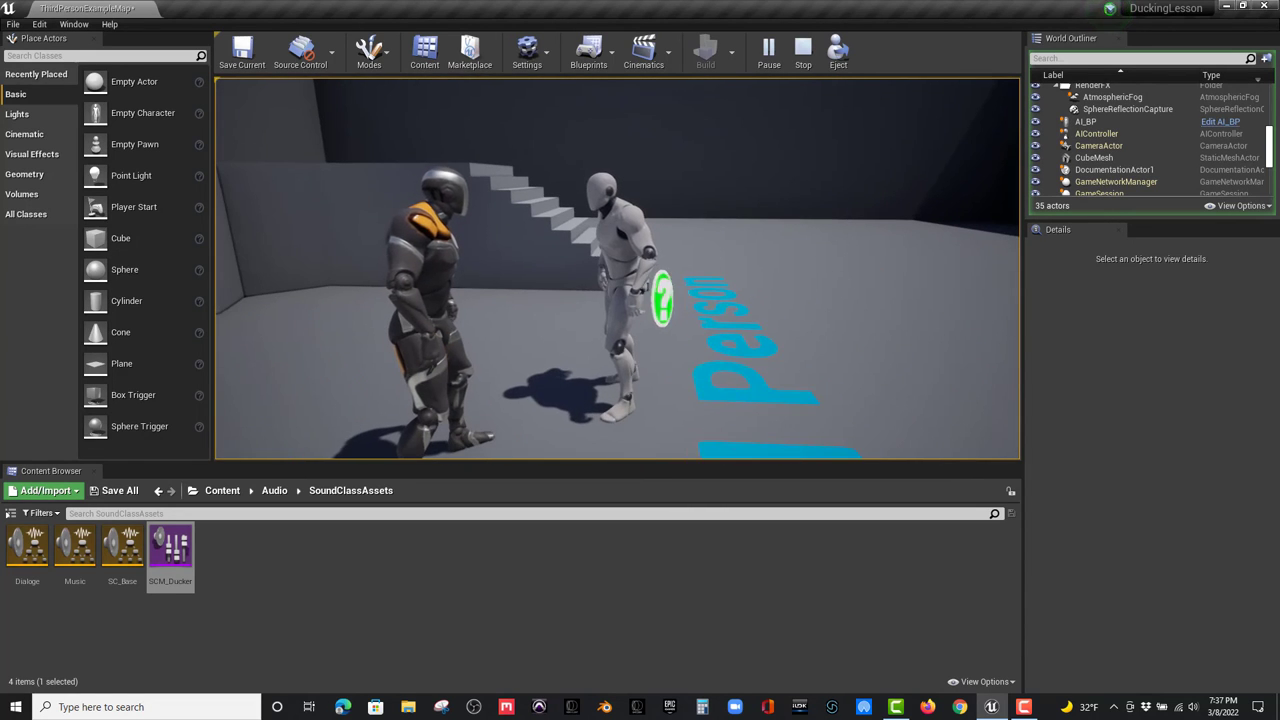
key("d")
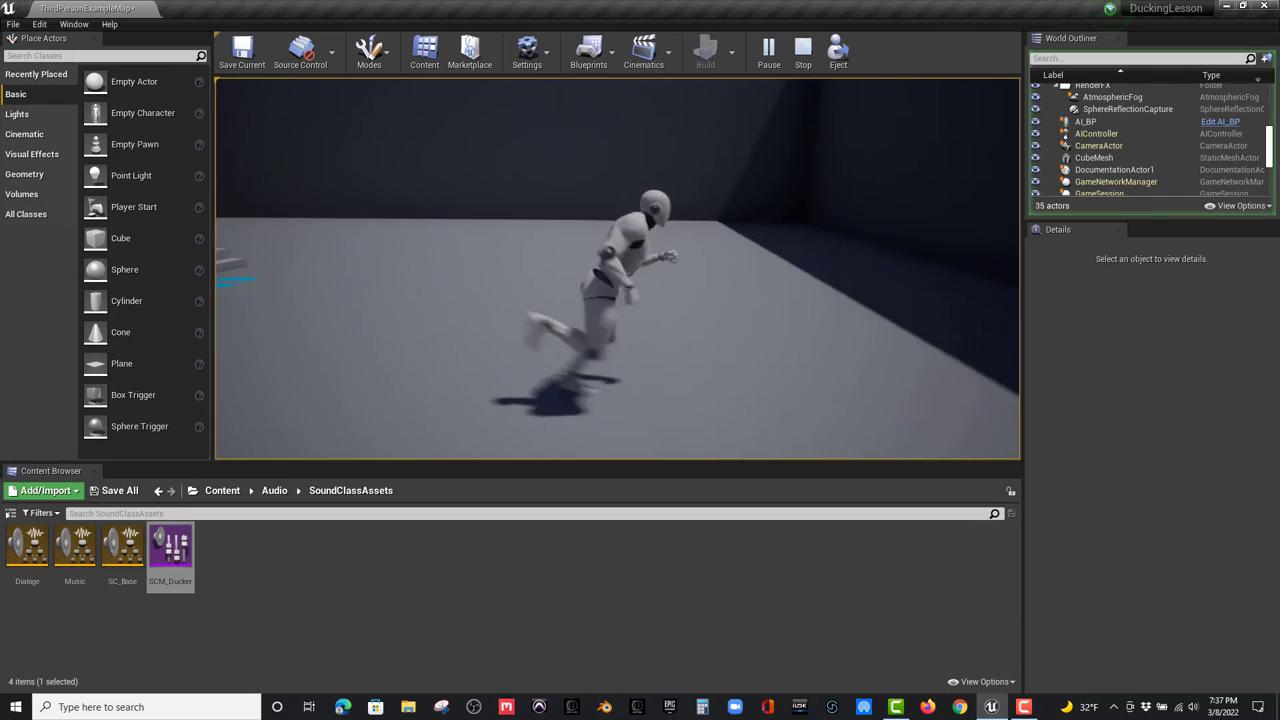
key("w")
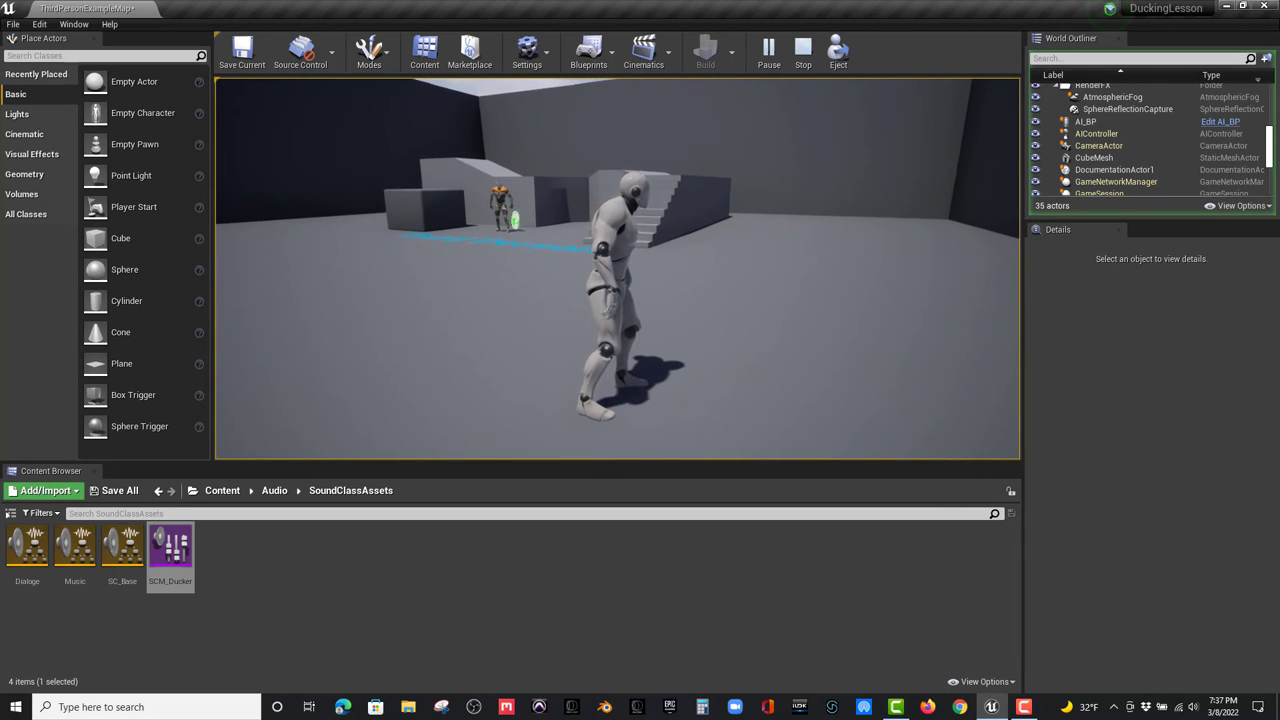
key("a")
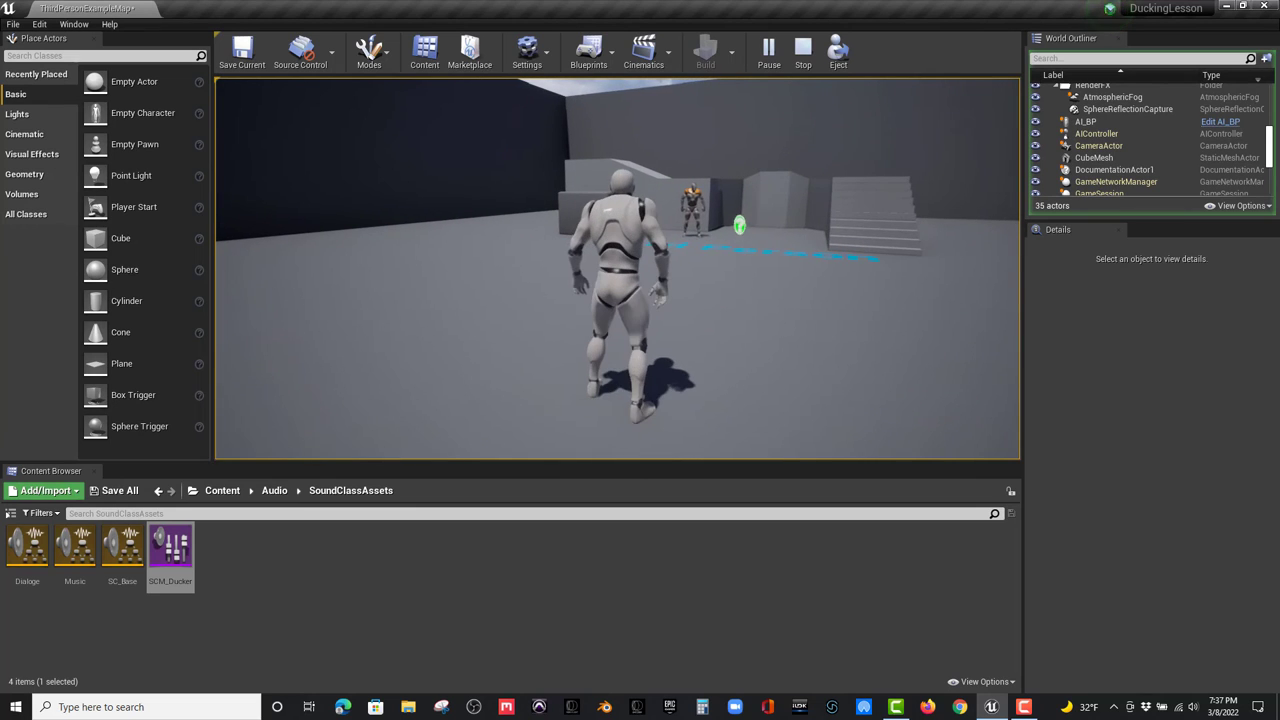
key("Escape")
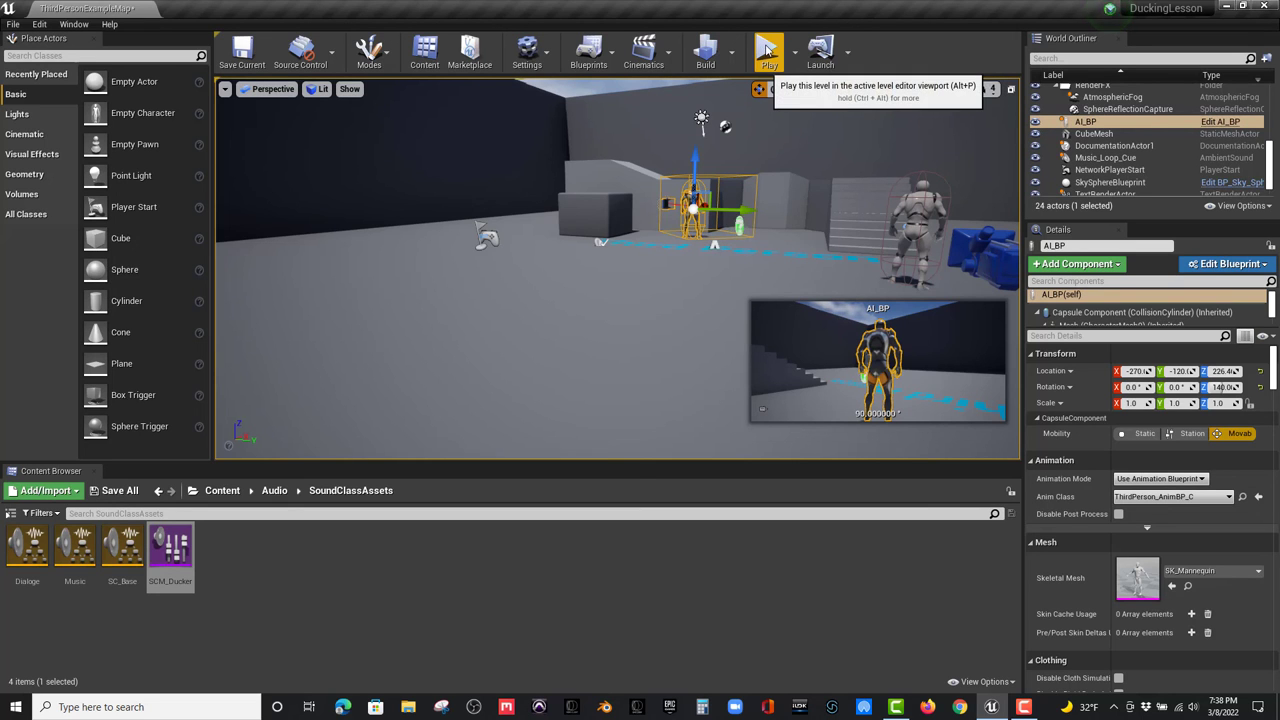
left_click(768, 52)
key("w")
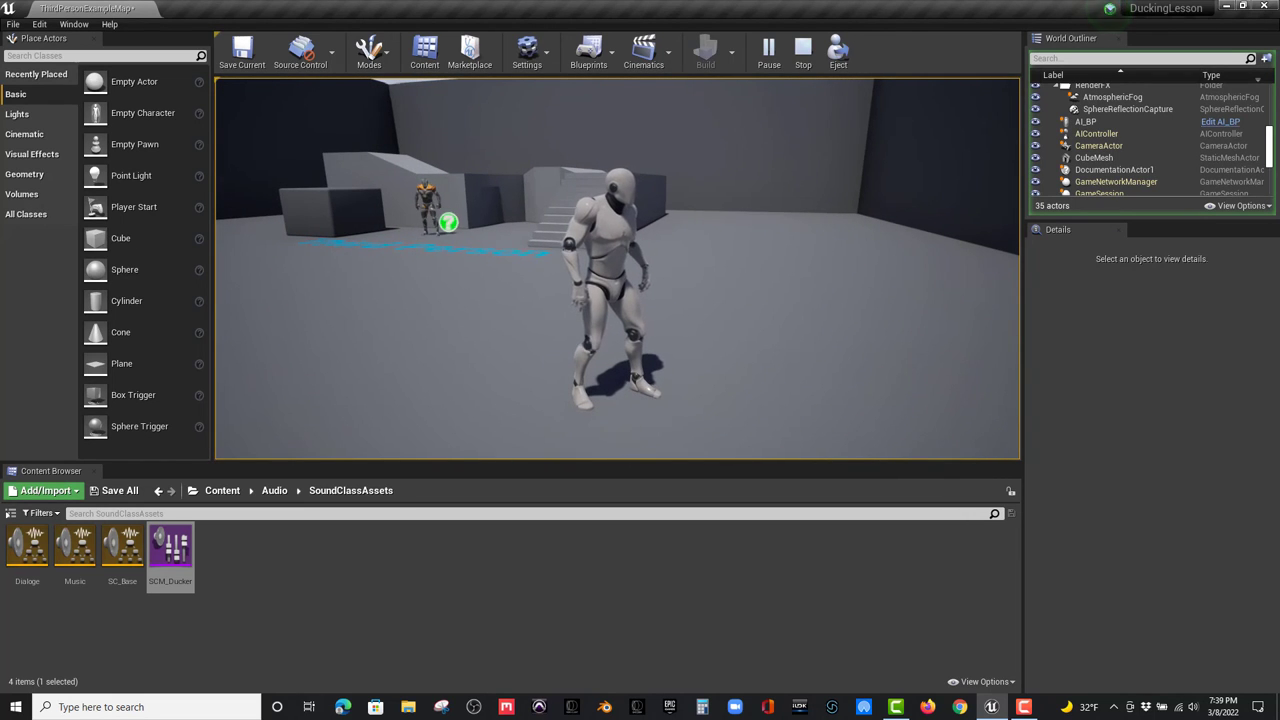
key("Escape")
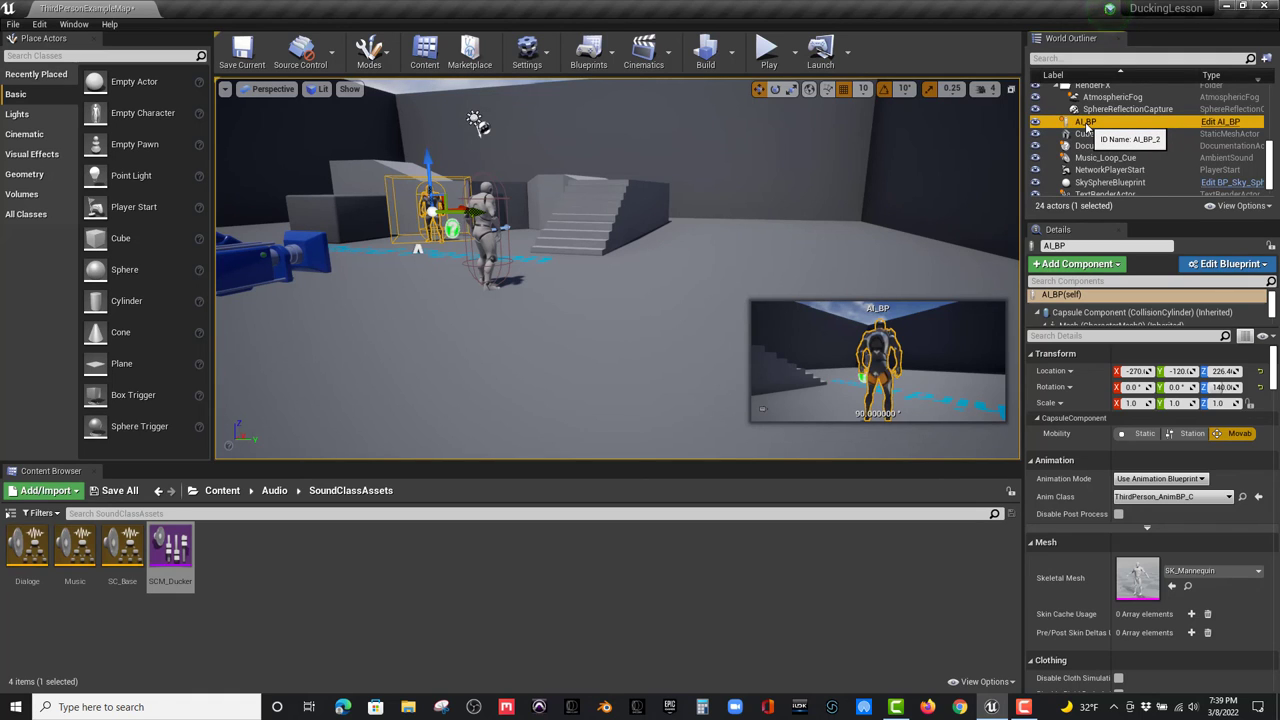
- Delete the AI_BP actor, save the level, and edit the ThirdPersonCharacter blueprint
key("Delete")
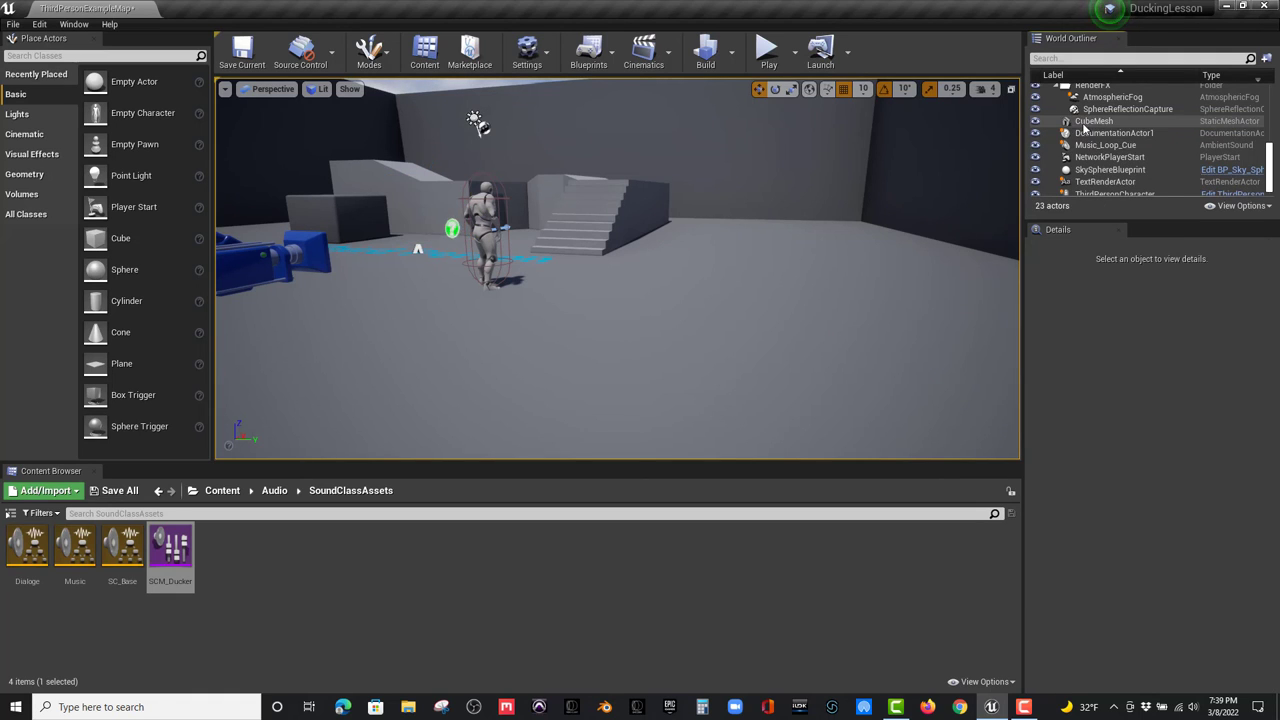
left_click(256, 64)
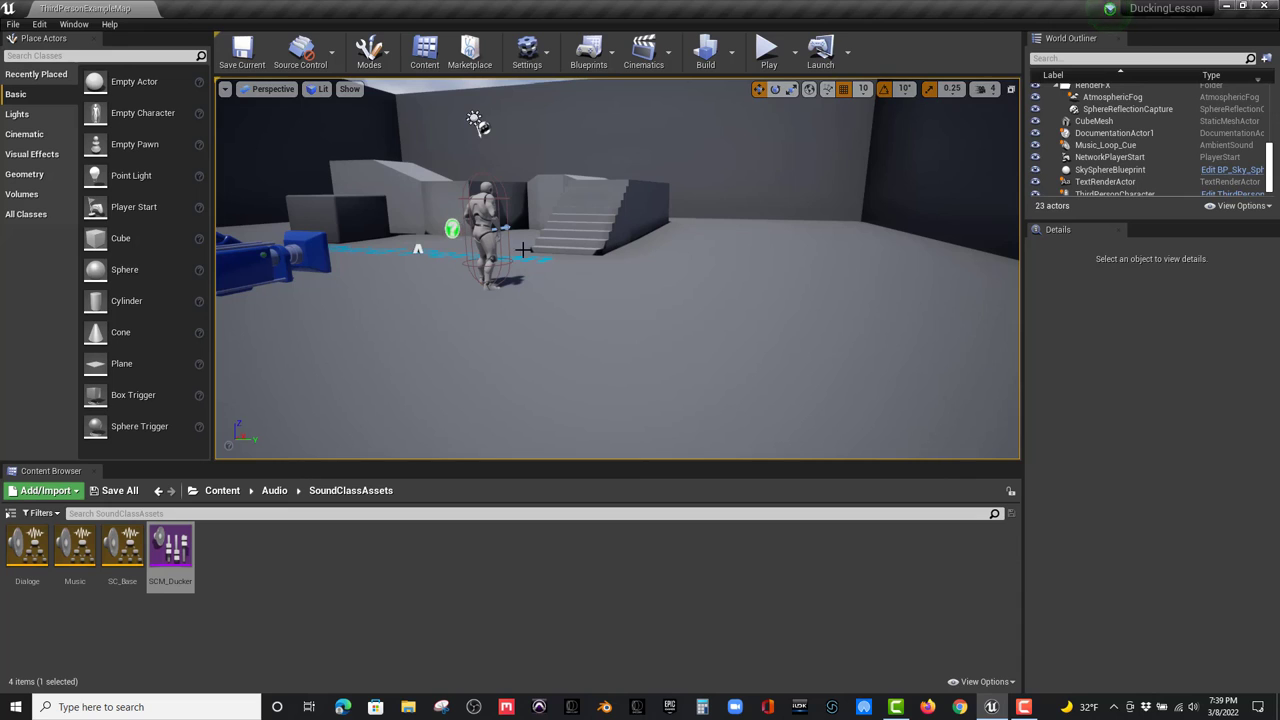
left_click(481, 215)
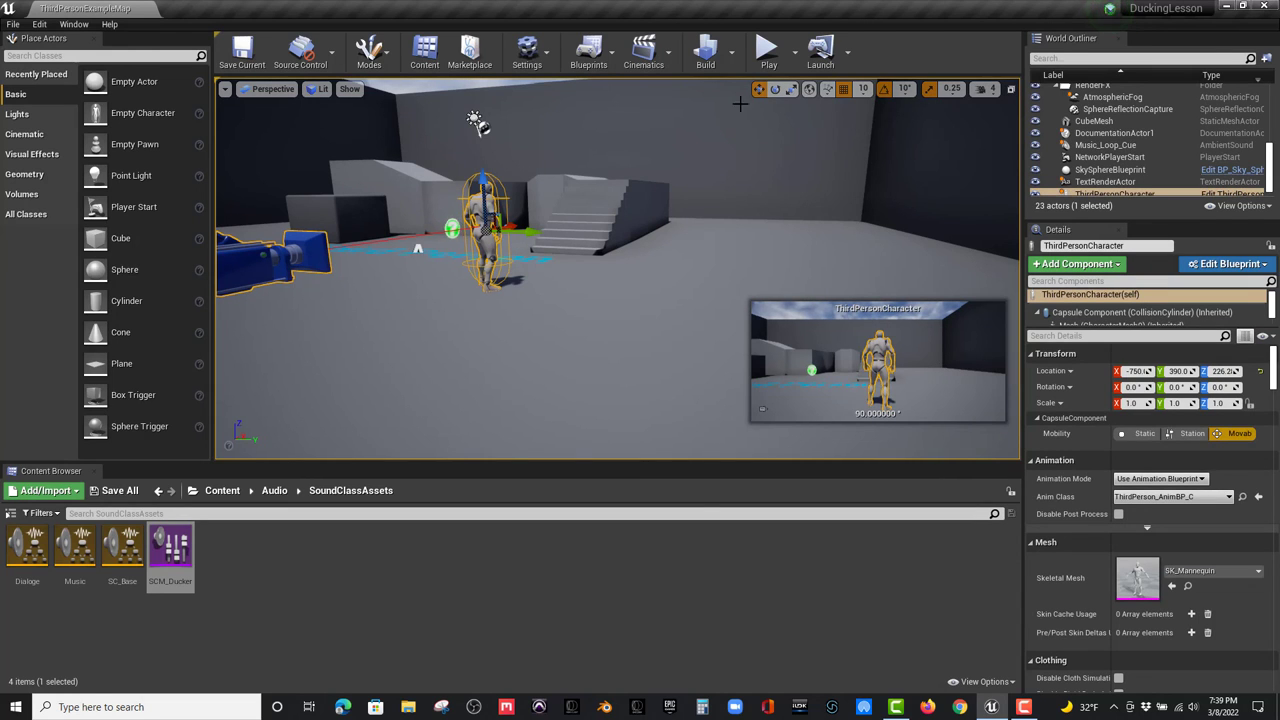
scroll(1150, 165, "down", 1)
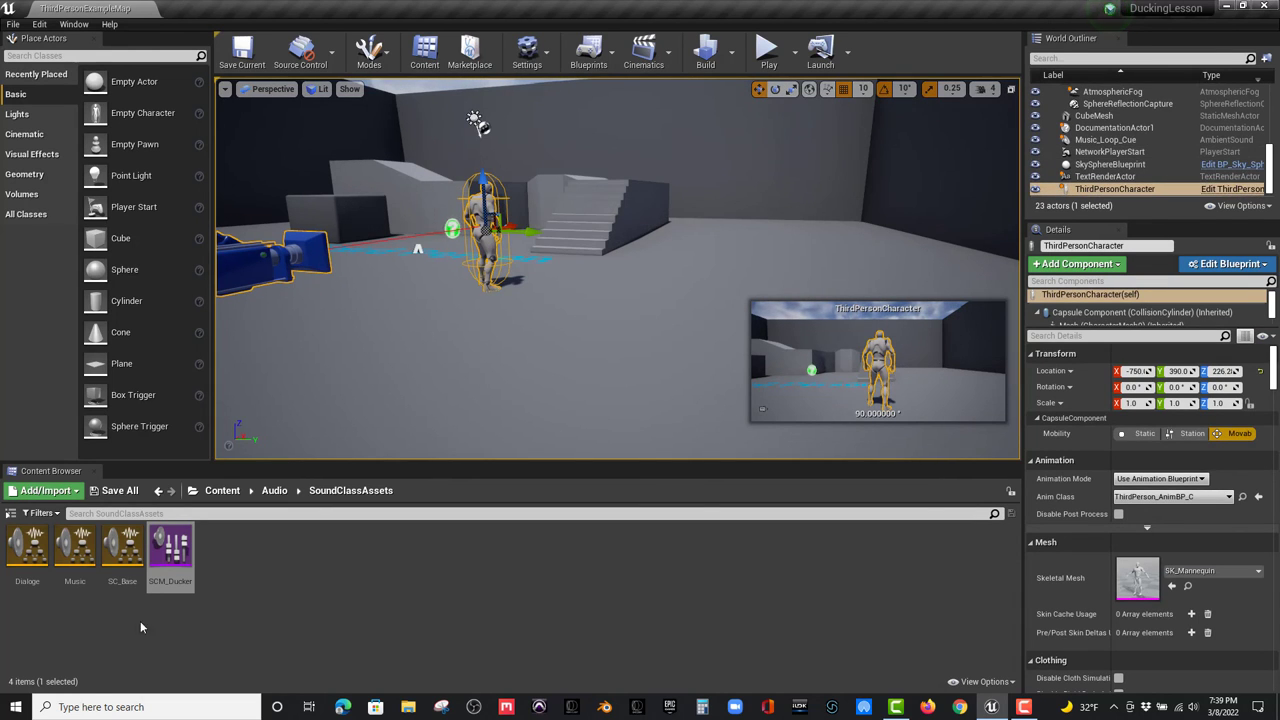
left_click(1230, 189)
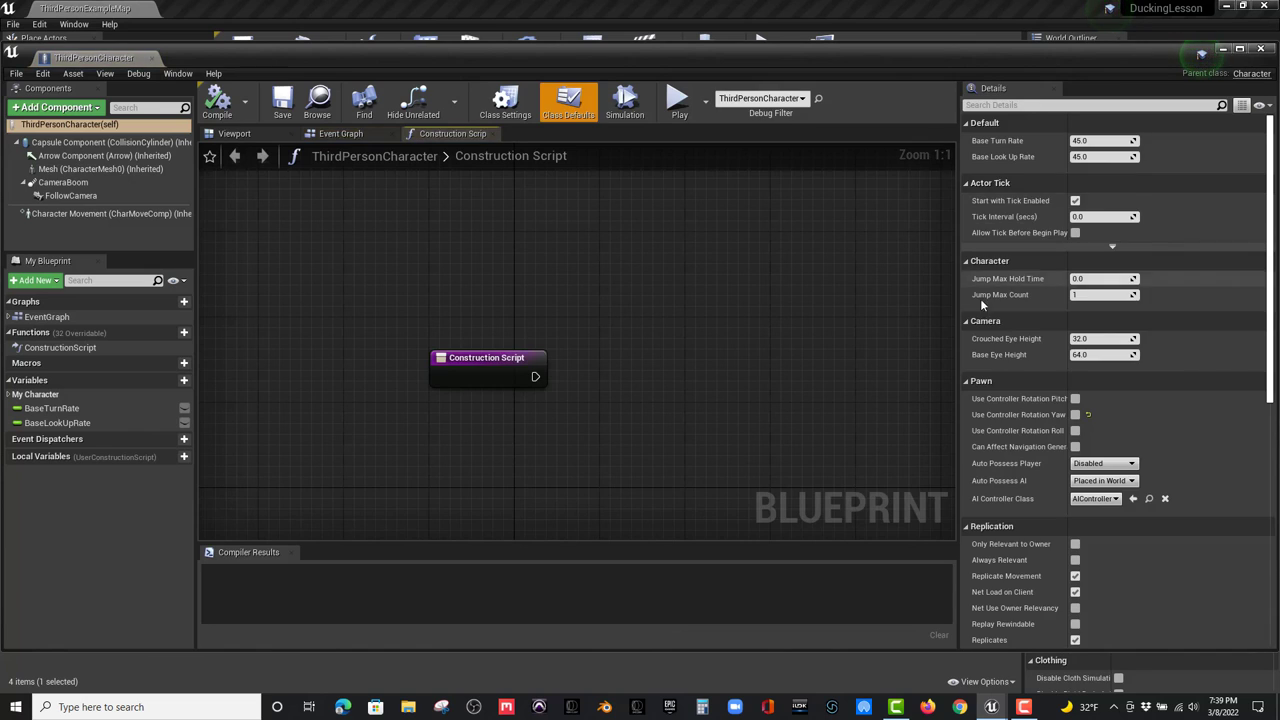
- Show the ThirdPersonCharacter Event Graph panned to an empty area
left_click(338, 133)
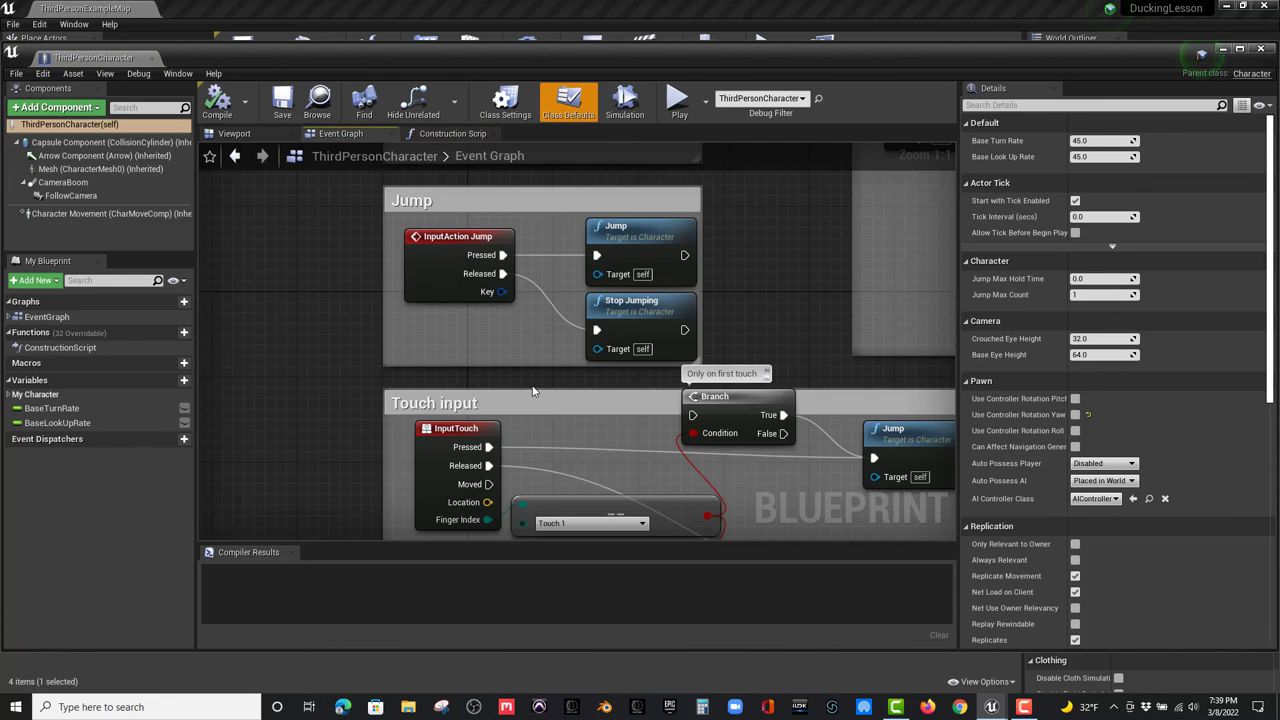
right_click_drag(240, 257, 365, 298)
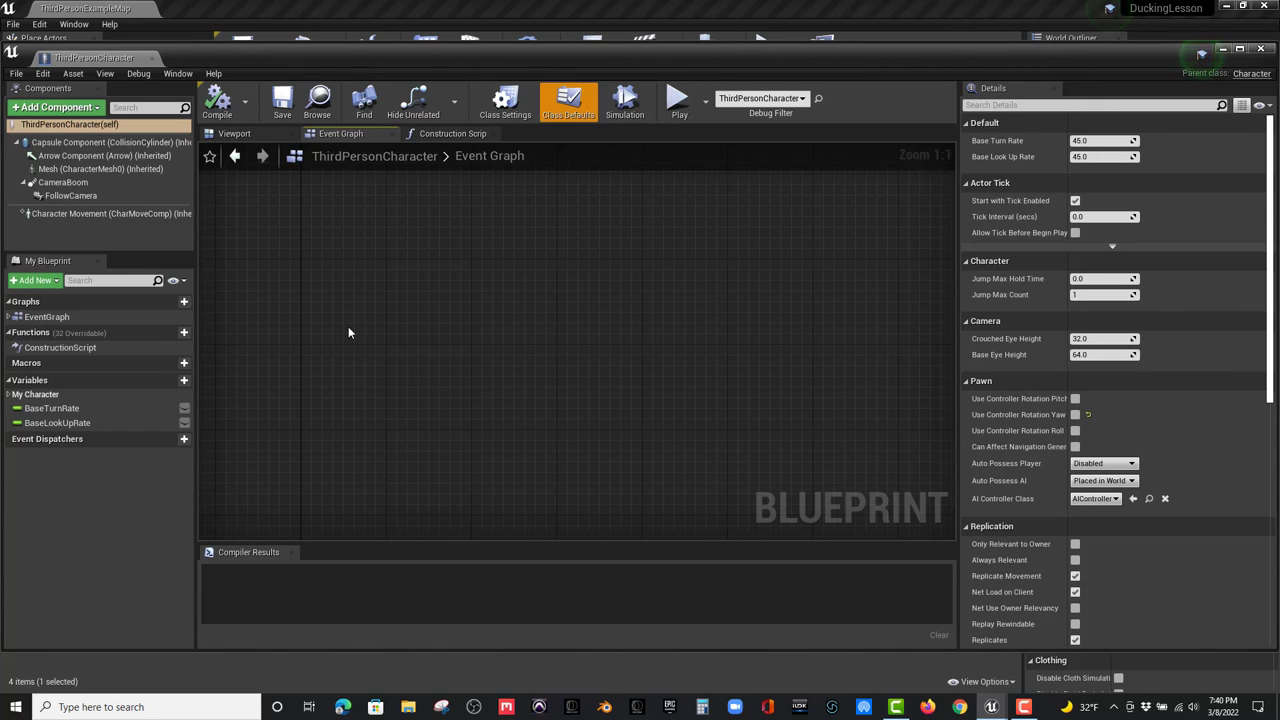
- Add an E keyboard event node by searching 'keyboard e' and move it up-left
right_click(349, 331)
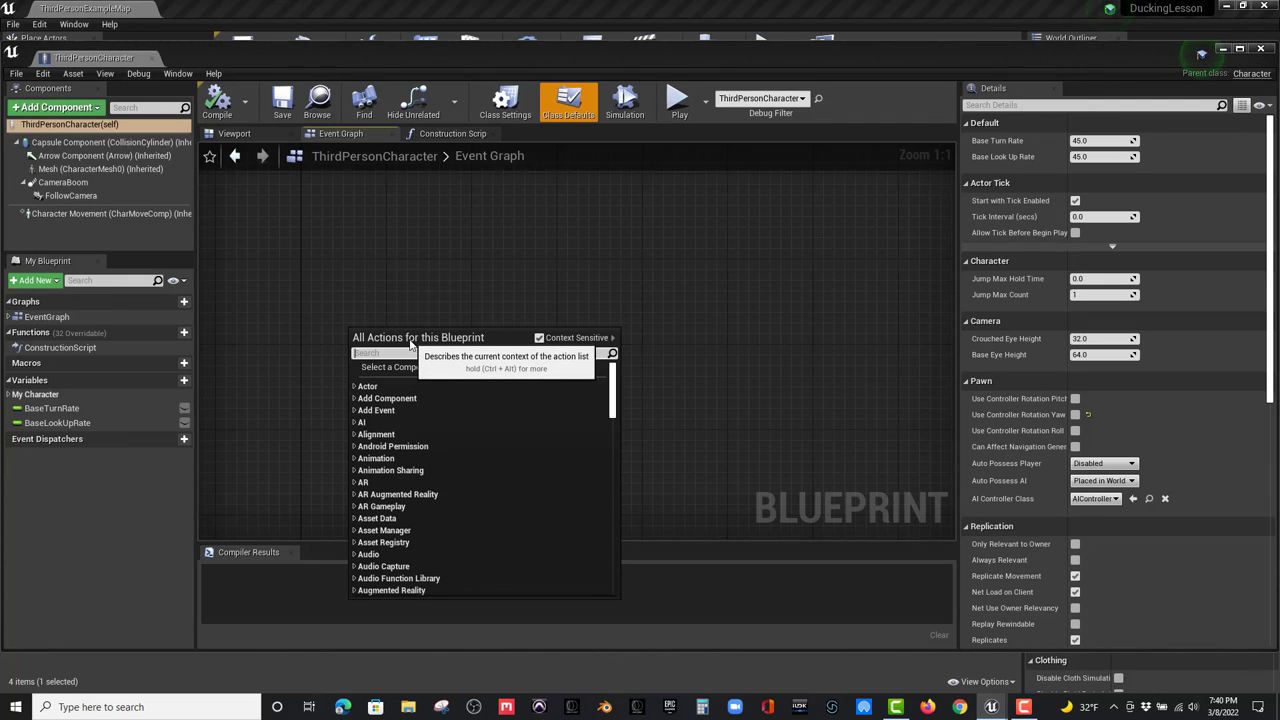
type("keybo")
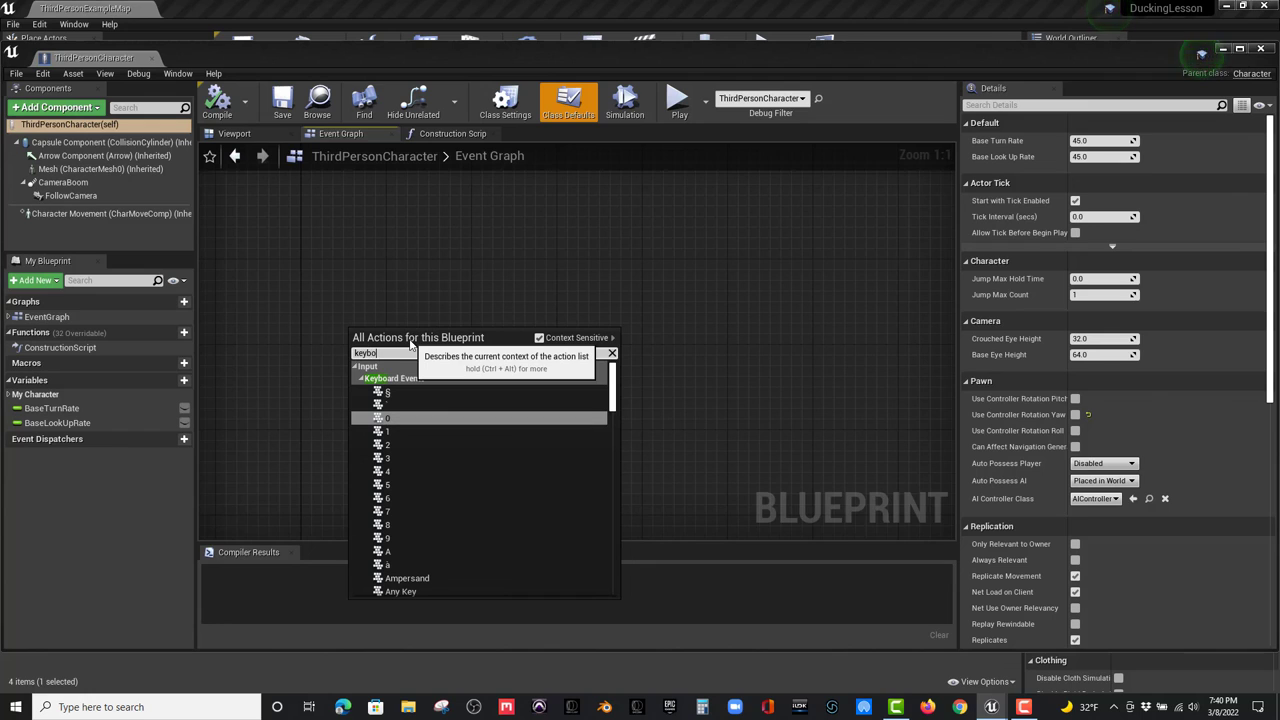
type("ard e")
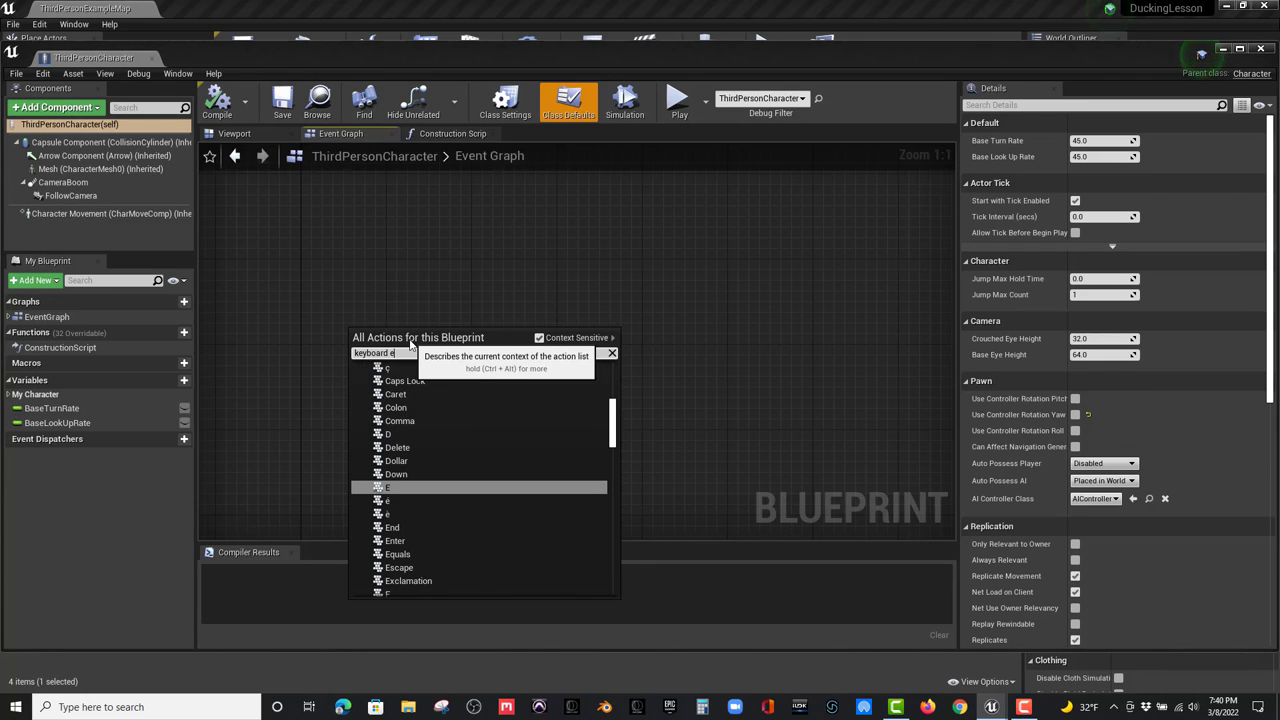
key("Return")
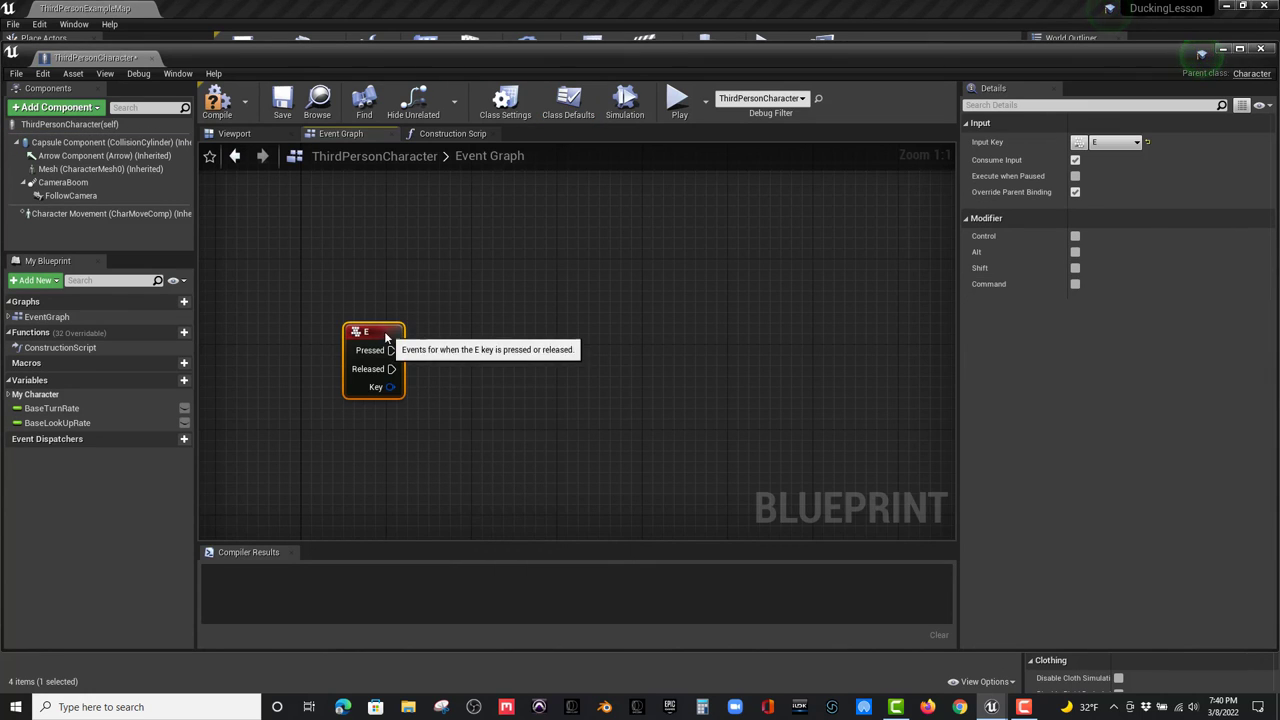
left_click_drag(389, 331, 346, 257)
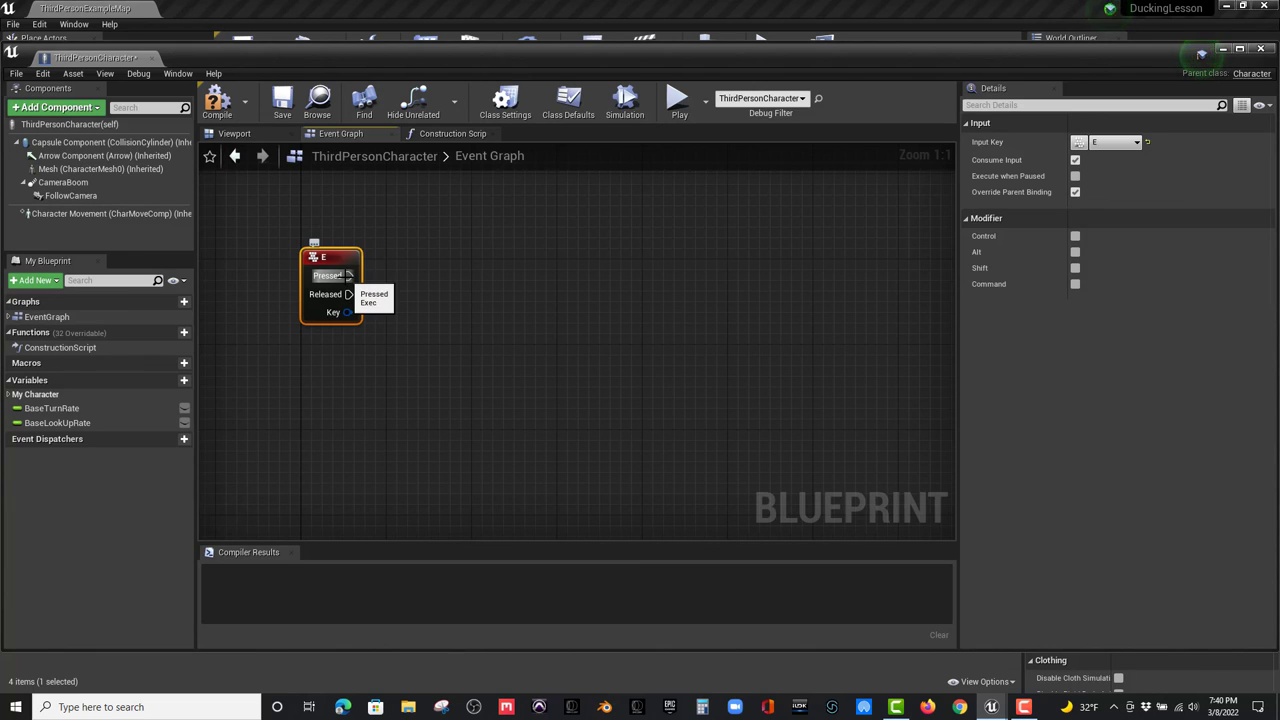
left_click_drag(347, 276, 493, 247)
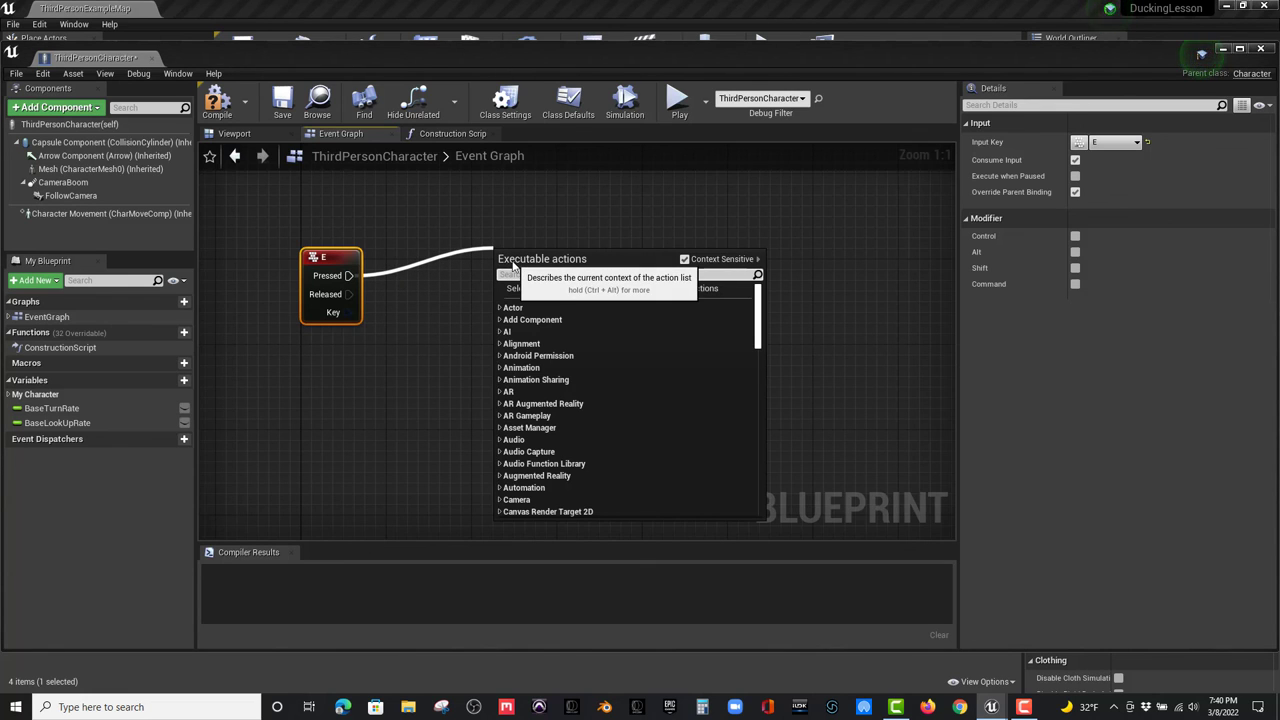
- Add Push Sound Mix Modifier on E Pressed and Pop Sound Mix Modifier on E Released
type("push")
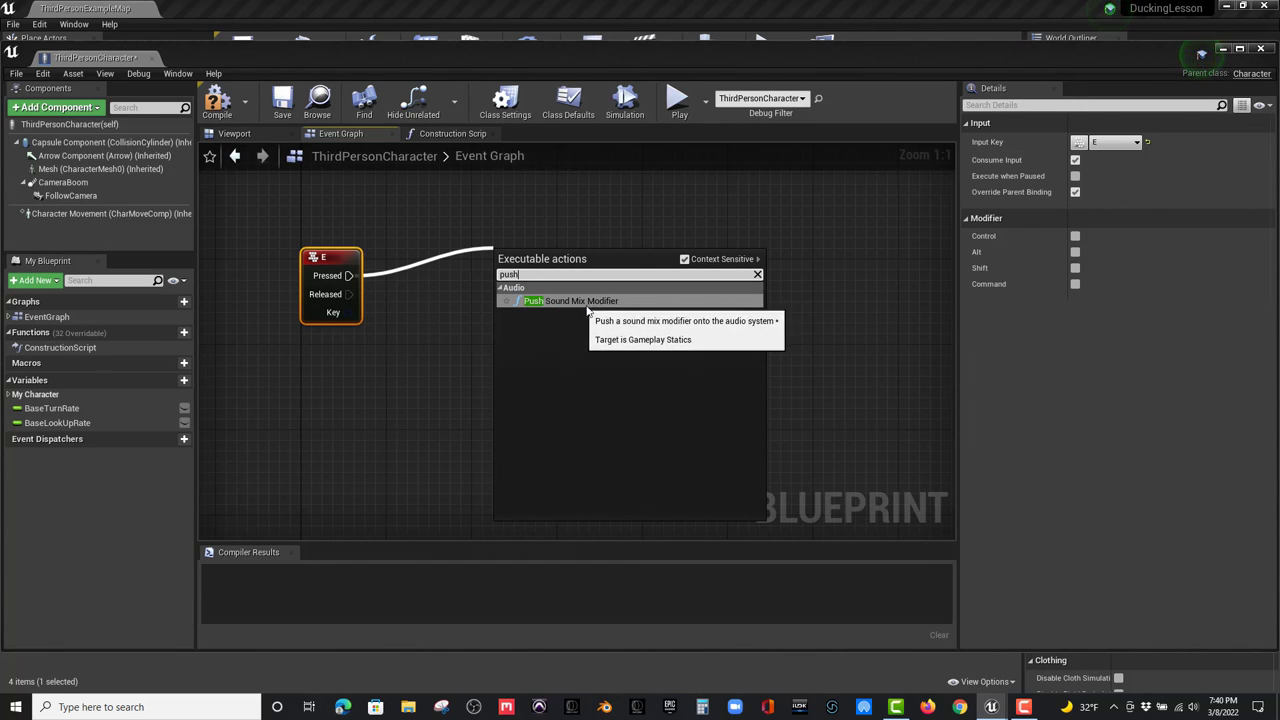
left_click(685, 260)
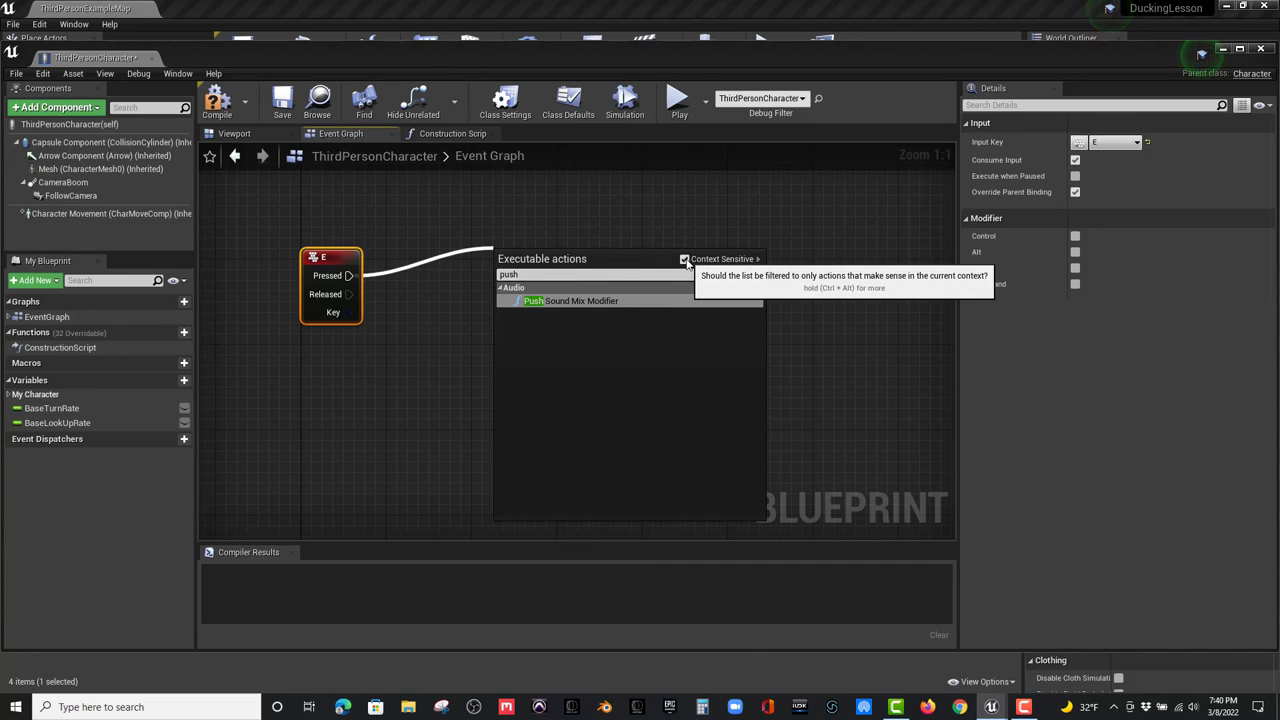
left_click(685, 260)
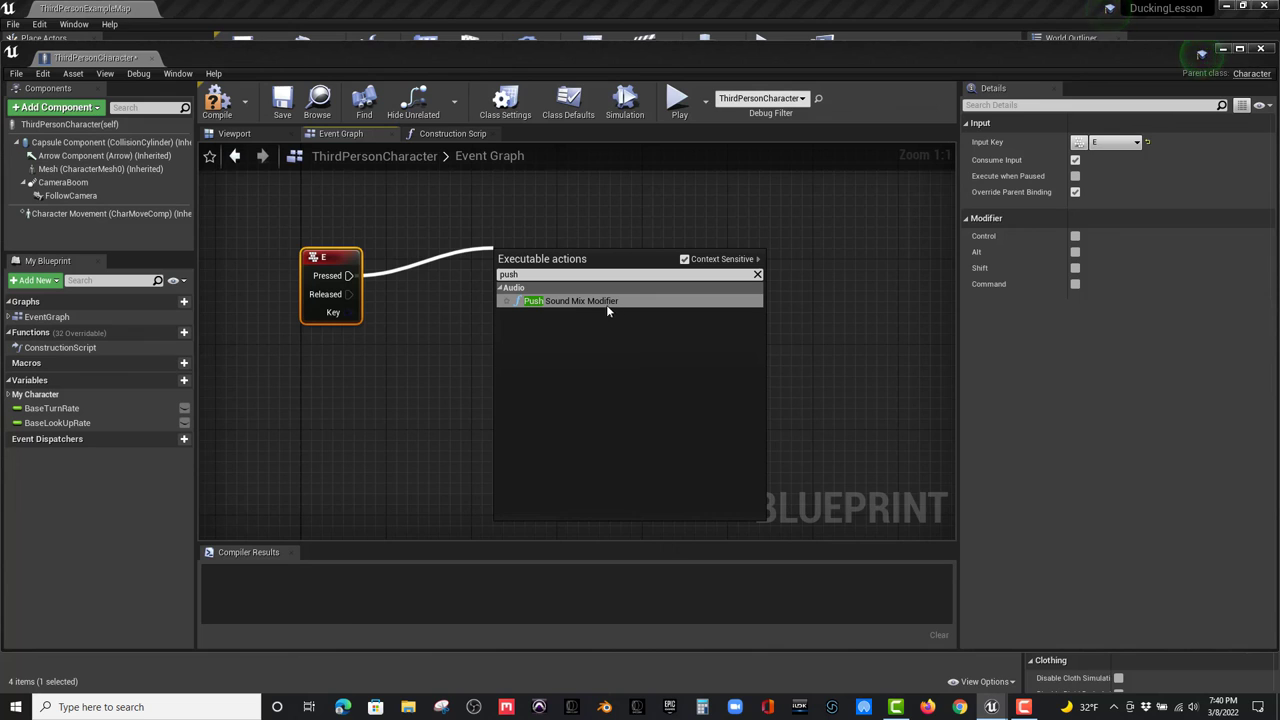
left_click(533, 301)
left_click_drag(562, 263, 519, 216)
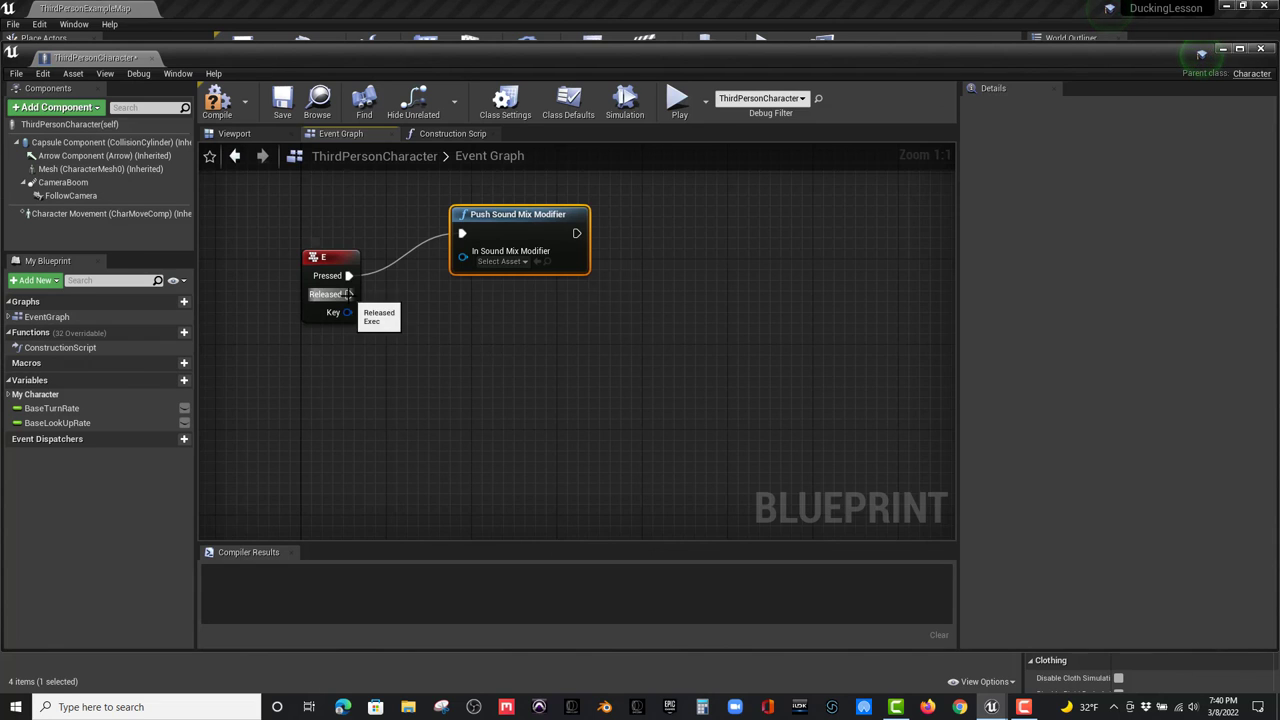
left_click_drag(348, 294, 448, 350)
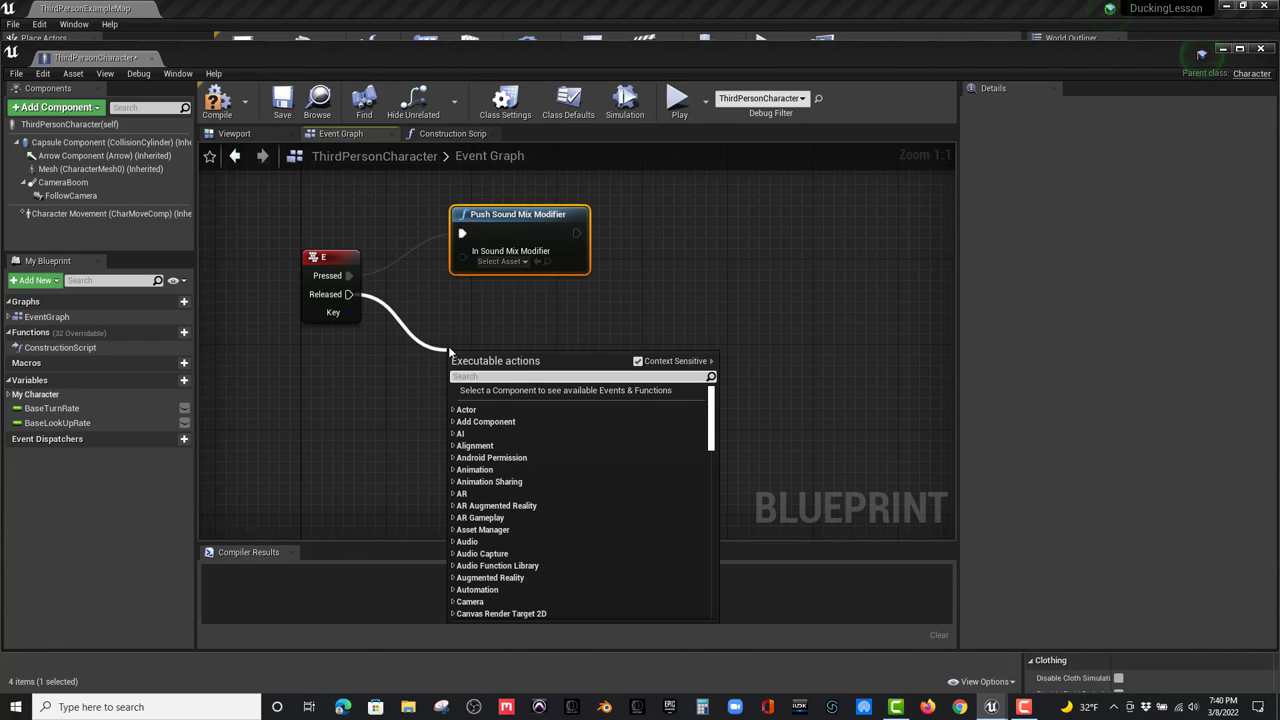
type("pop")
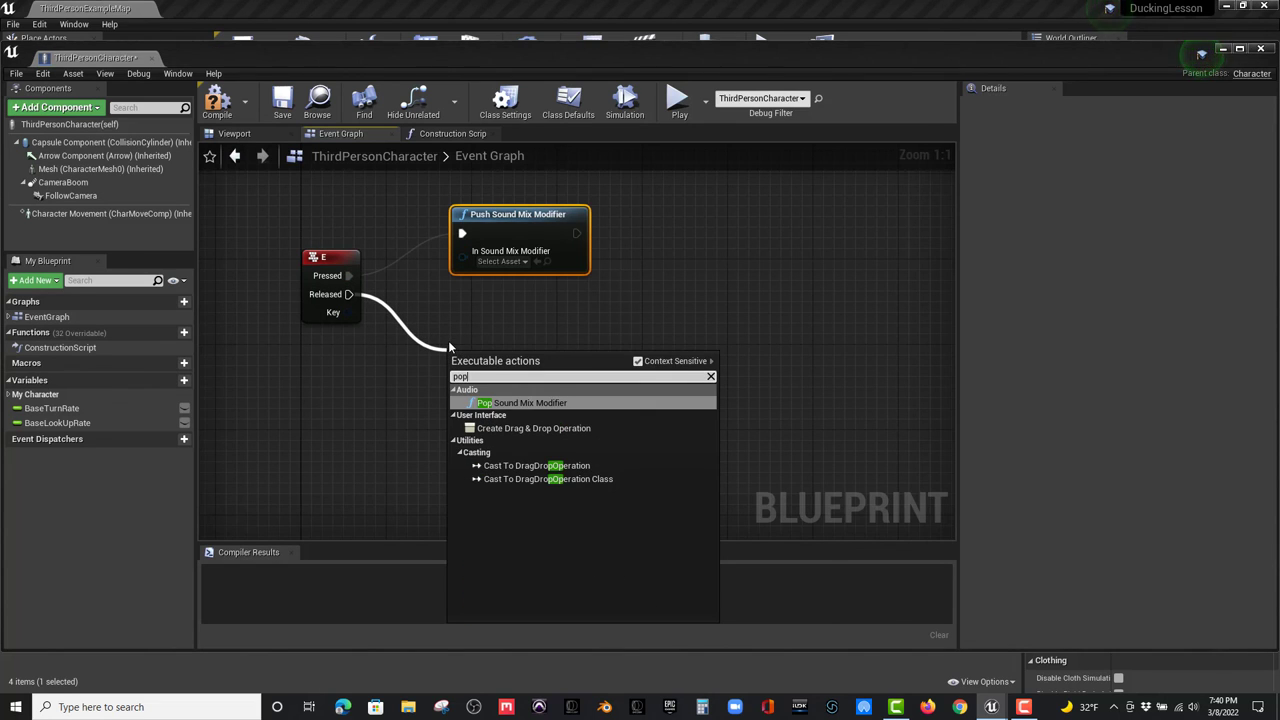
left_click(525, 403)
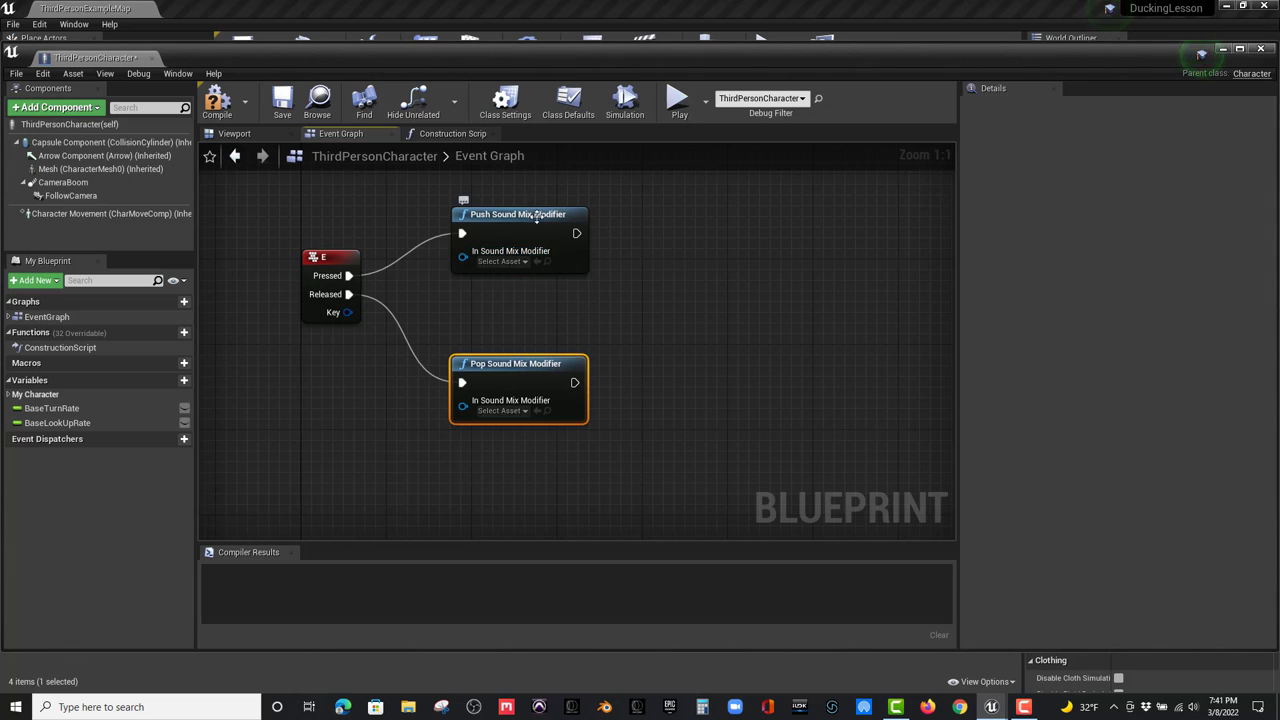
- Choose SCM_Ducker as the sound mix modifier on both push and pop nodes
left_click(522, 261)
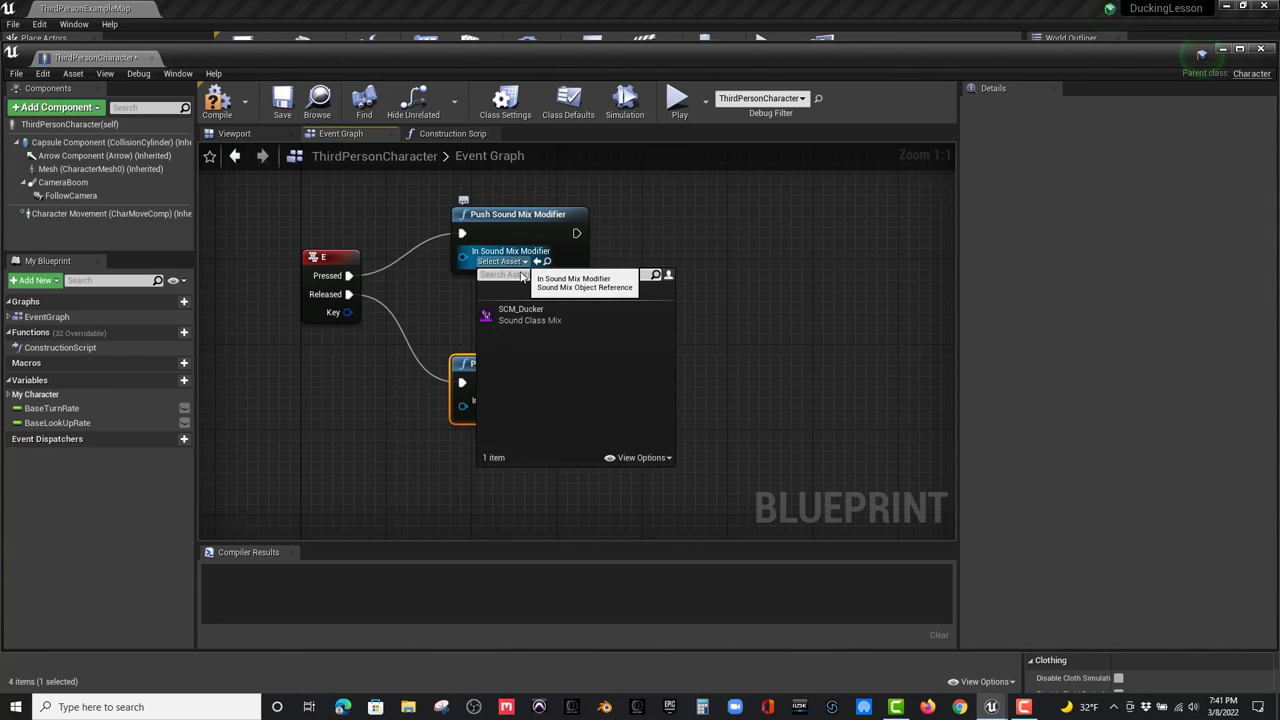
left_click(510, 309)
left_click(502, 410)
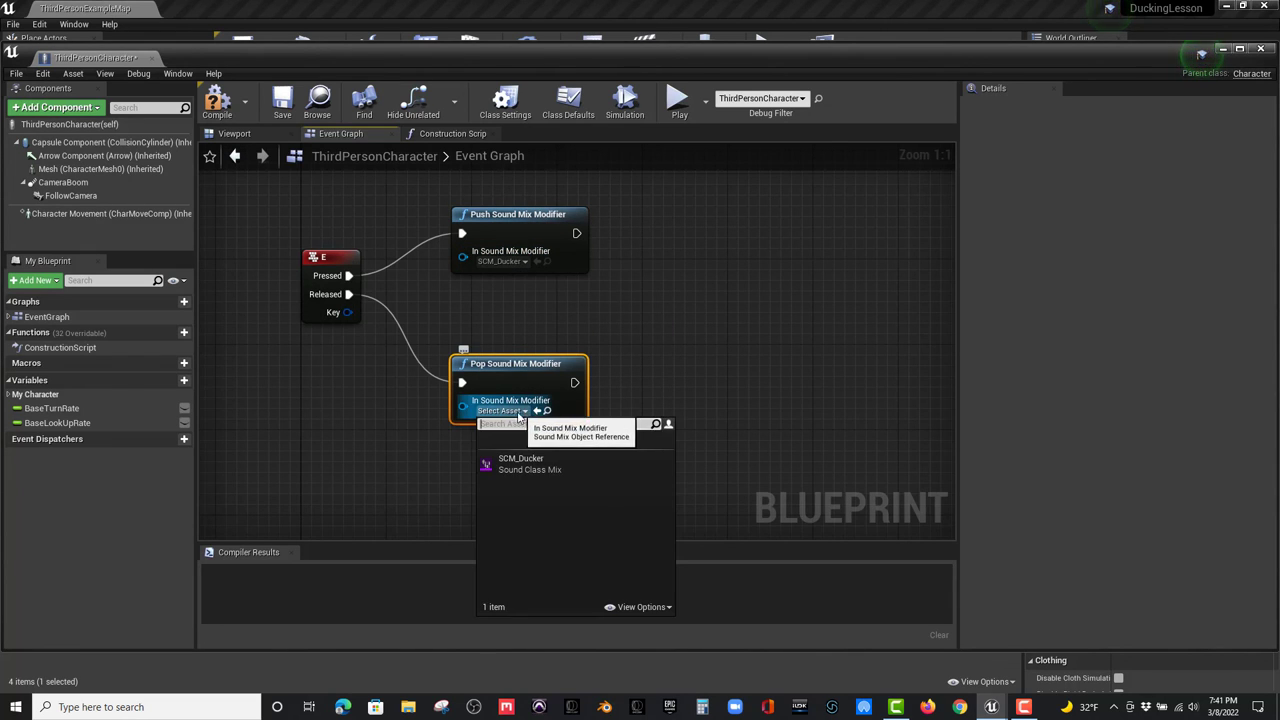
left_click(513, 462)
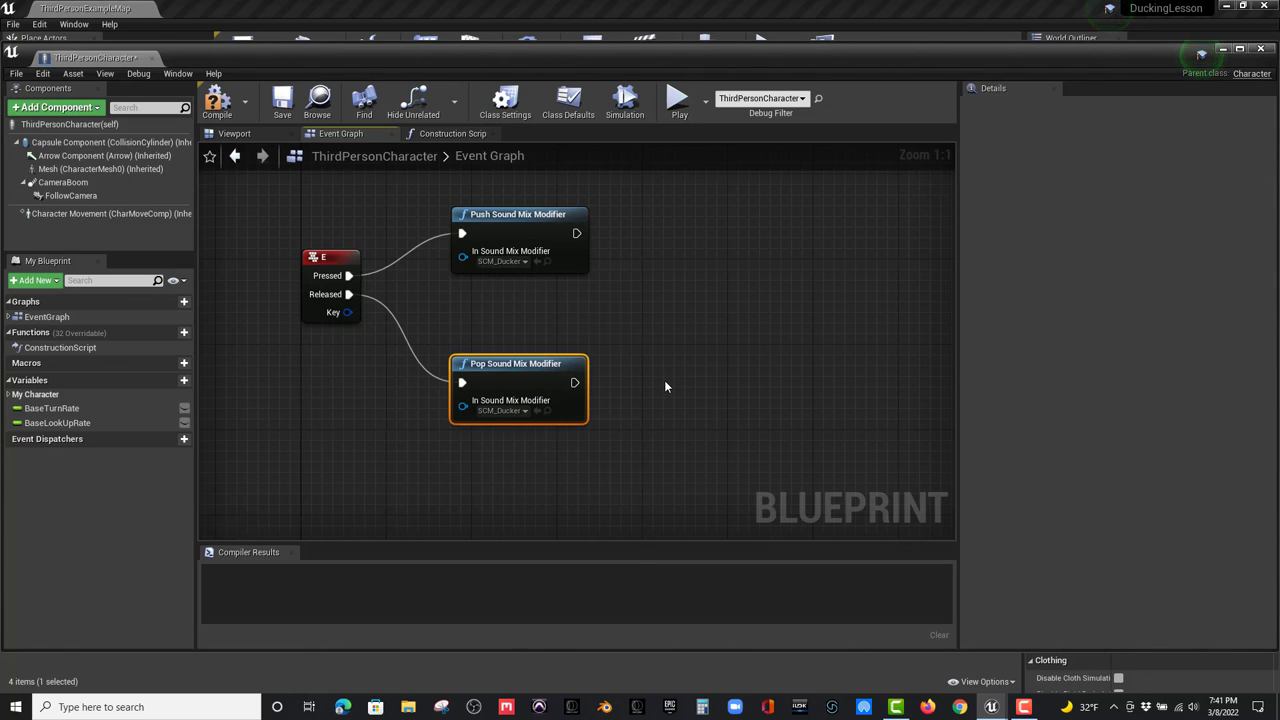
right_click_drag(678, 320, 632, 338)
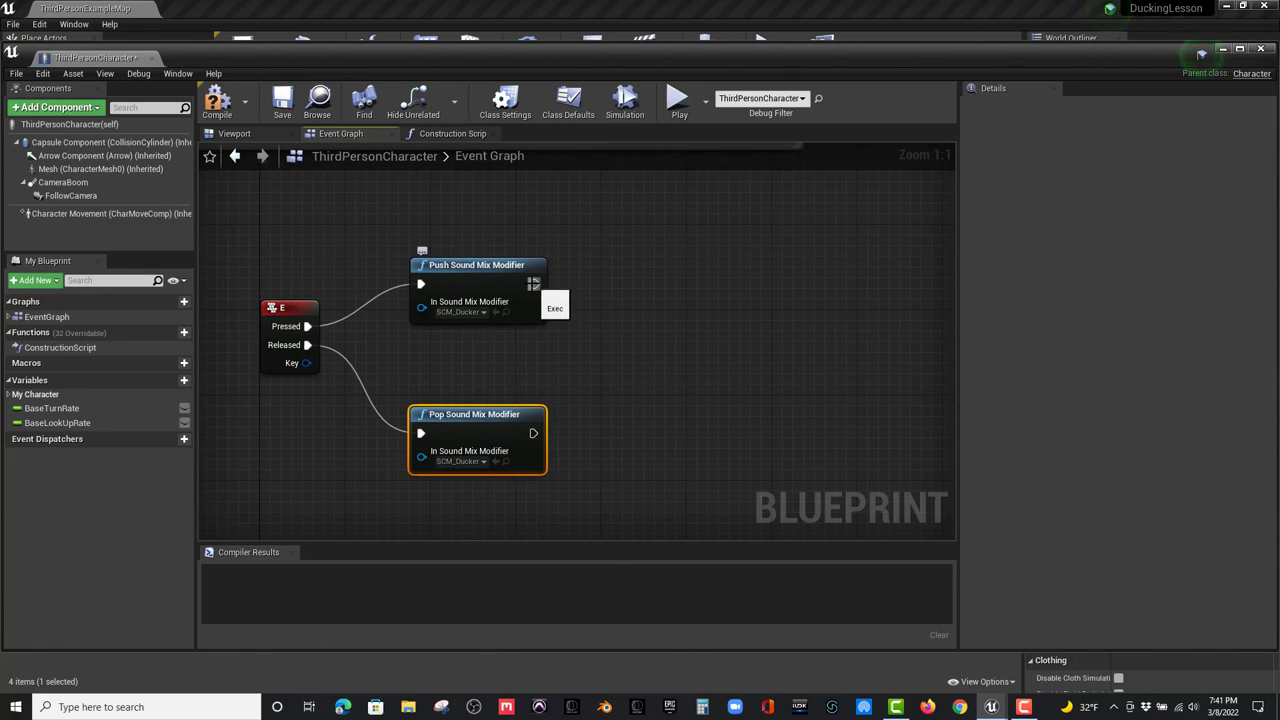
- Chain a Play Sound 2D node after the push, playing HeroDialogue_01
left_click_drag(533, 284, 617, 285)
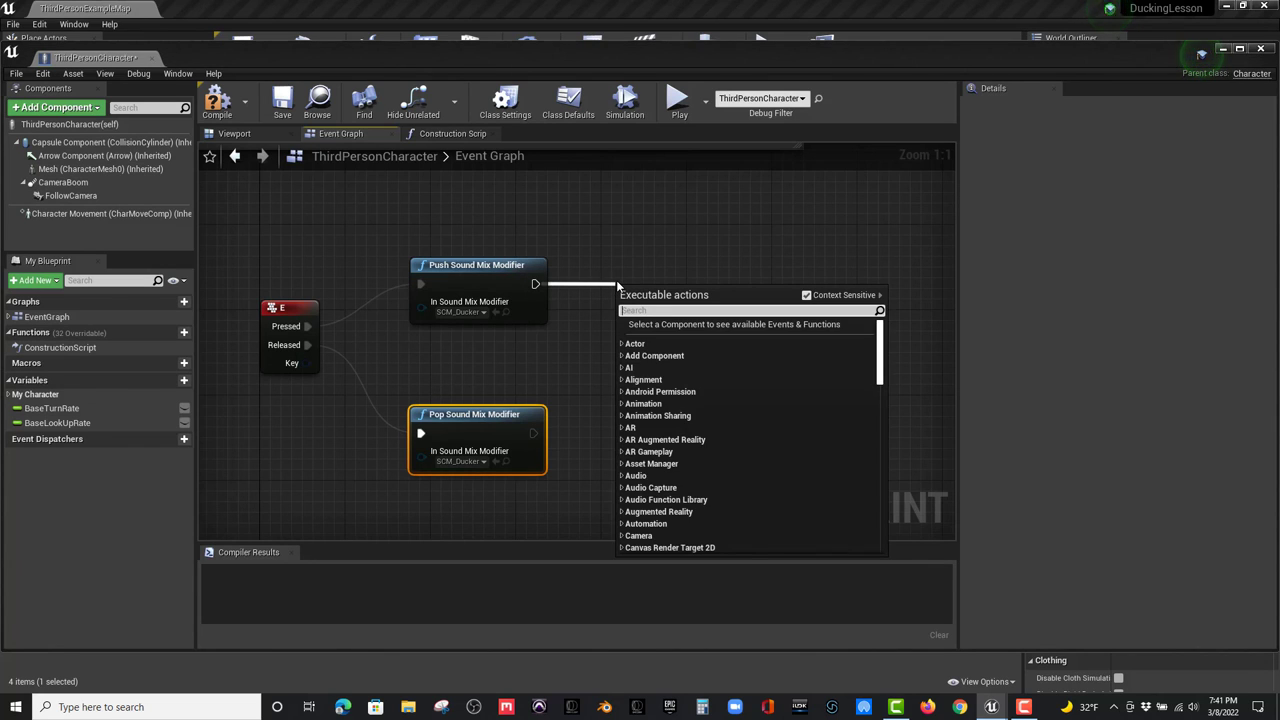
type("play sound ")
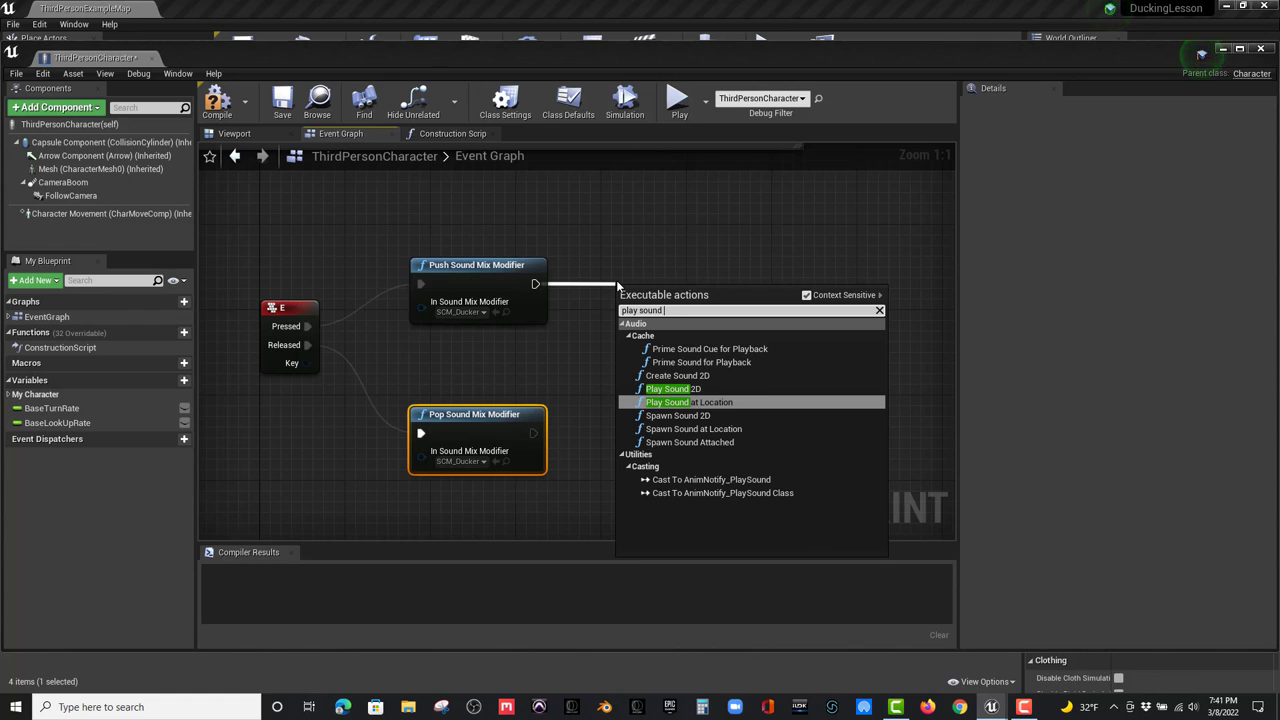
type("2d")
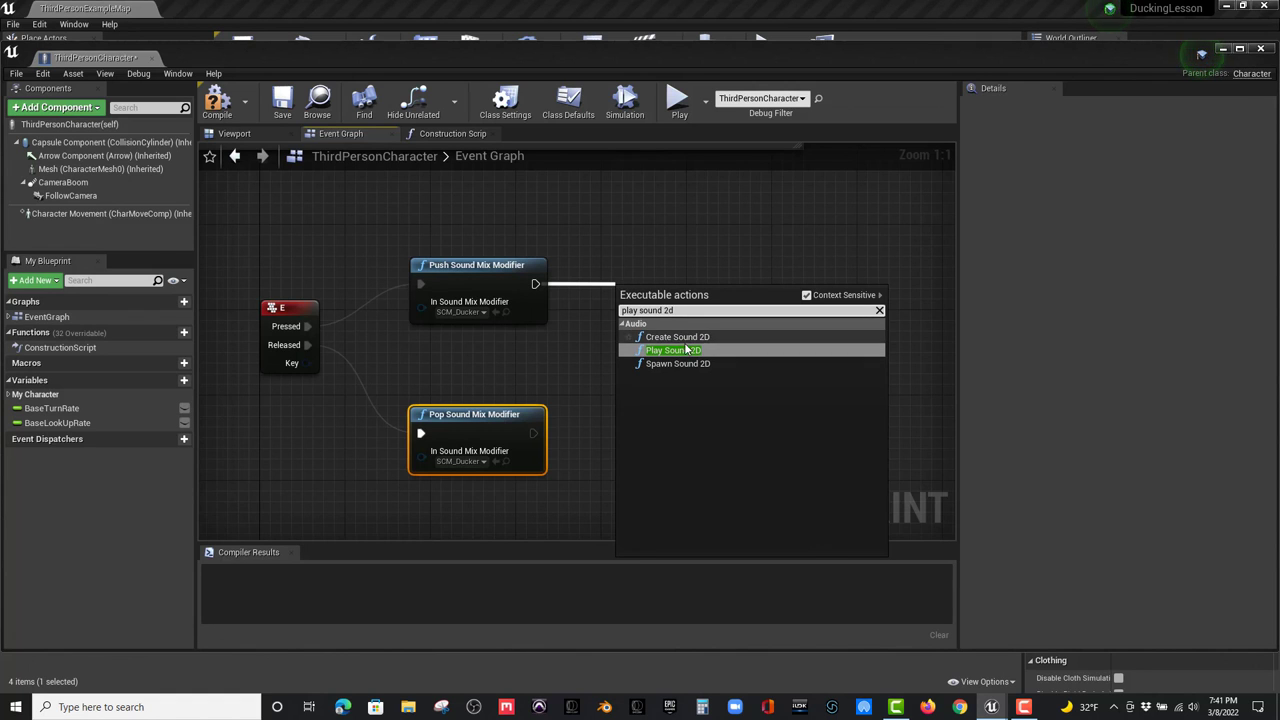
left_click(673, 351)
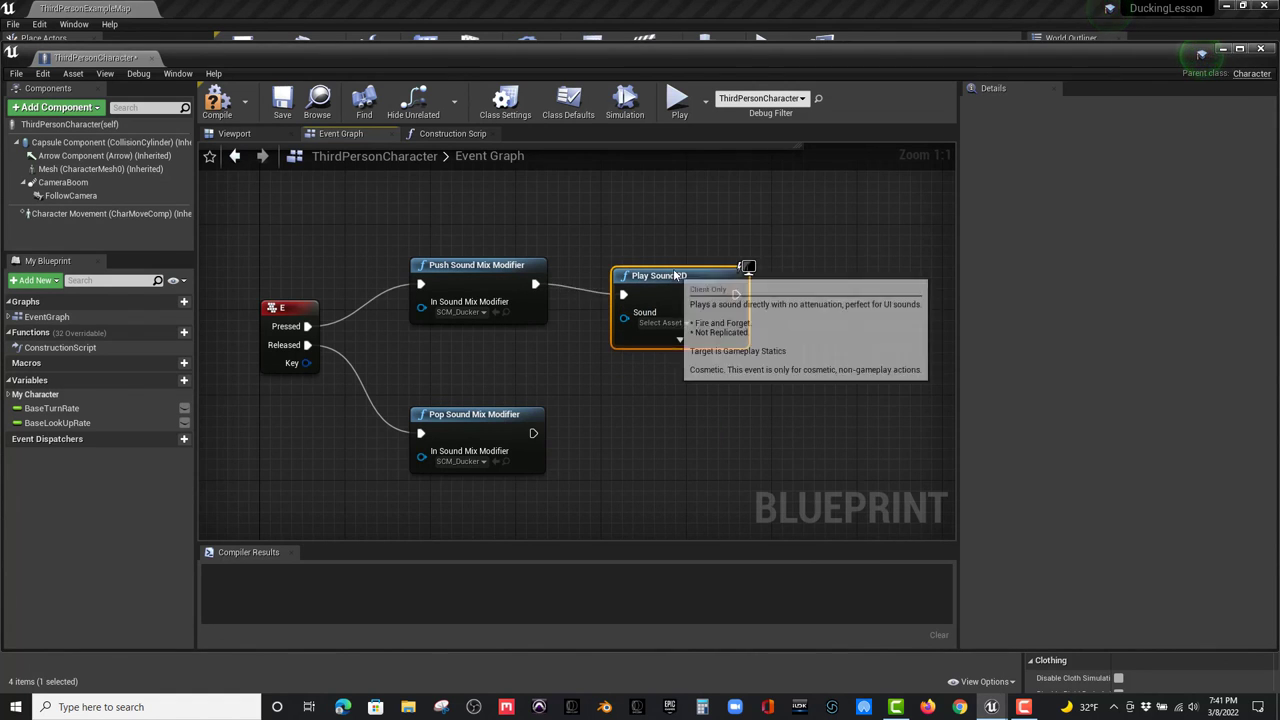
left_click(661, 312)
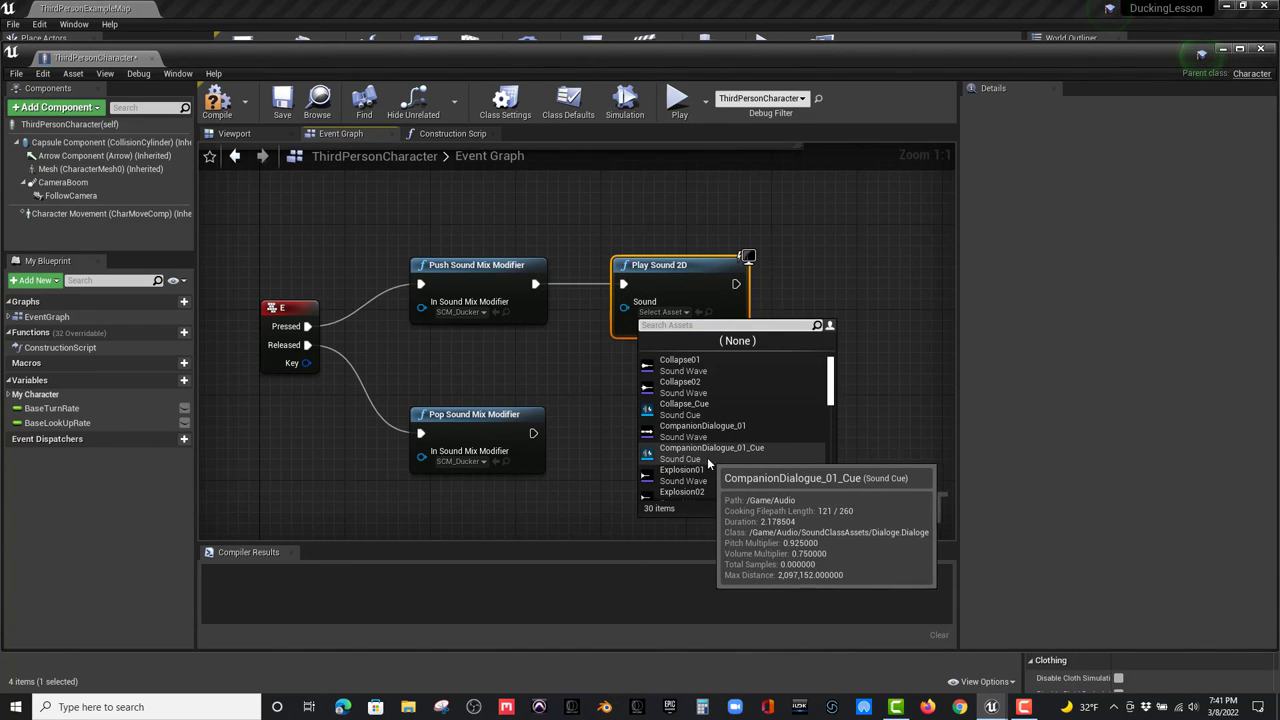
scroll(702, 460, "down", 3)
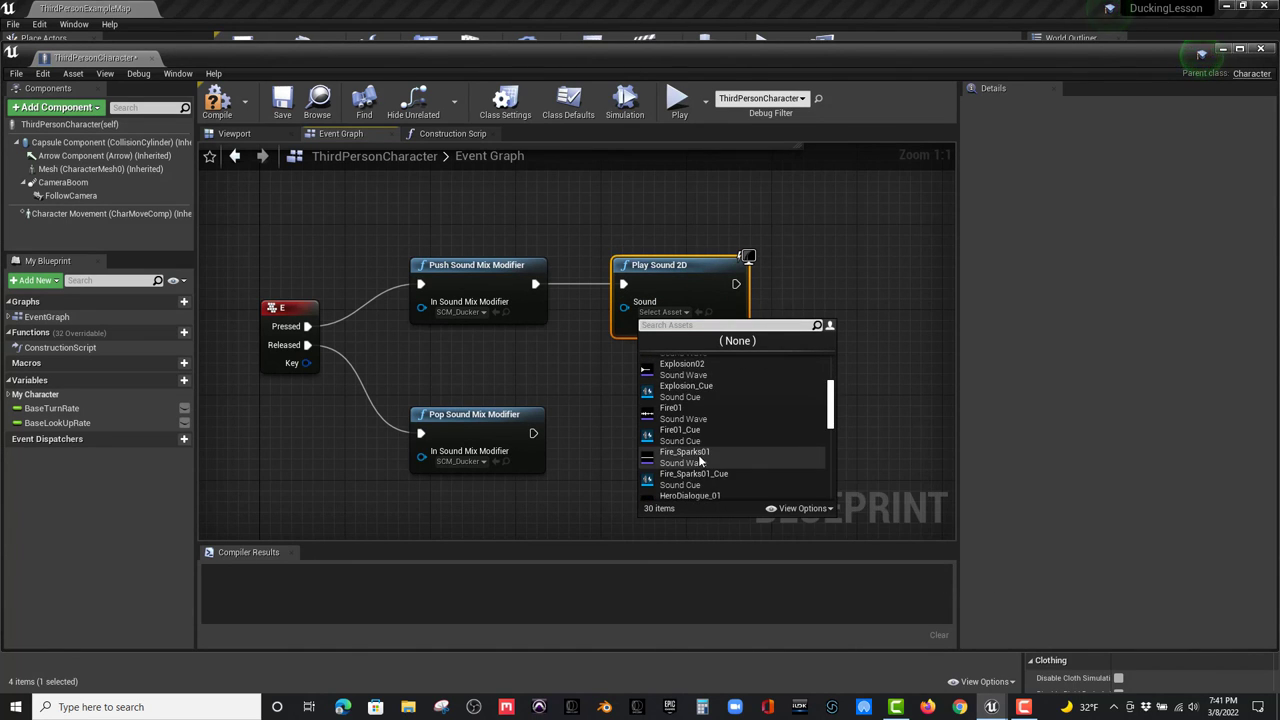
scroll(698, 454, "down", 1)
scroll(698, 420, "down", 3)
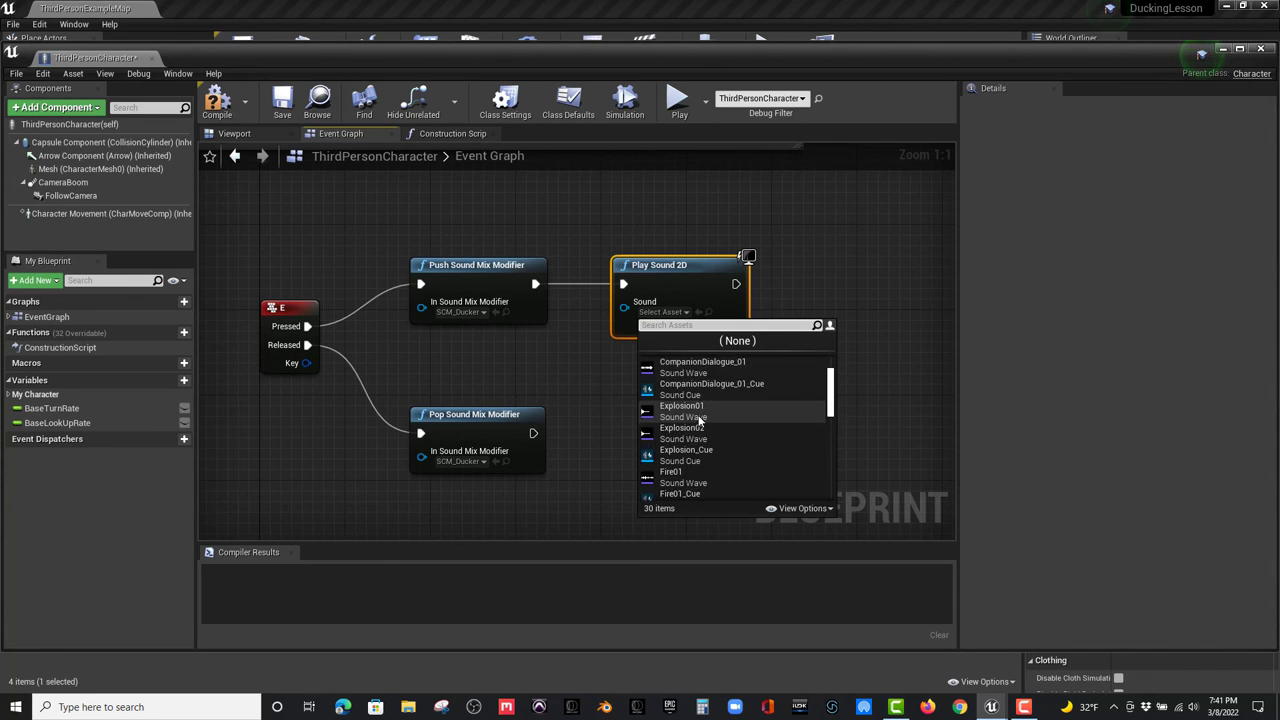
scroll(698, 421, "up", 5)
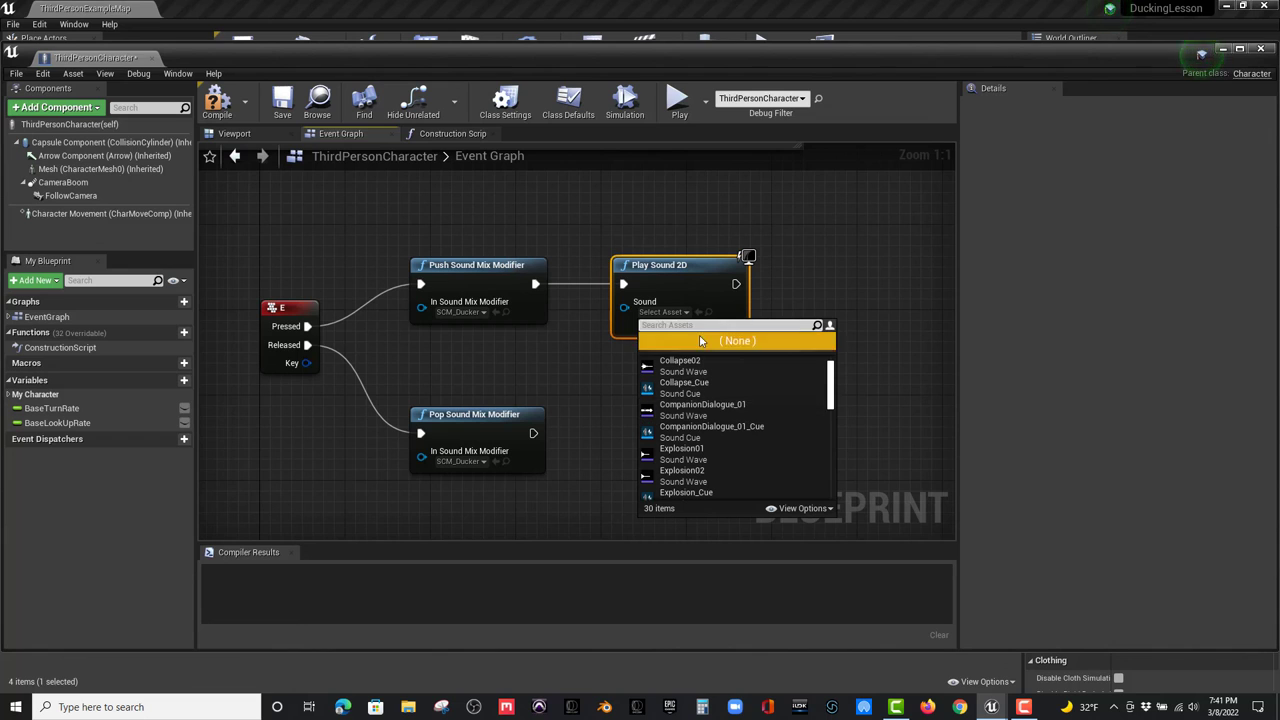
type("hero")
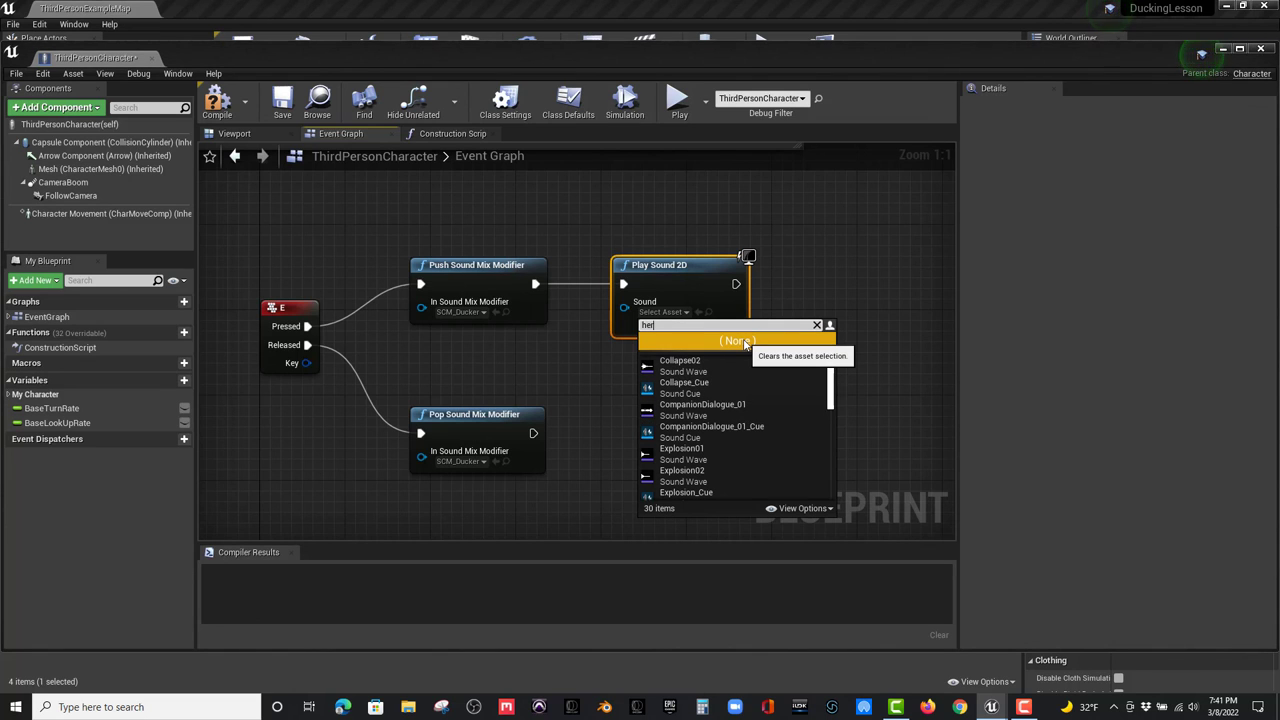
left_click(686, 380)
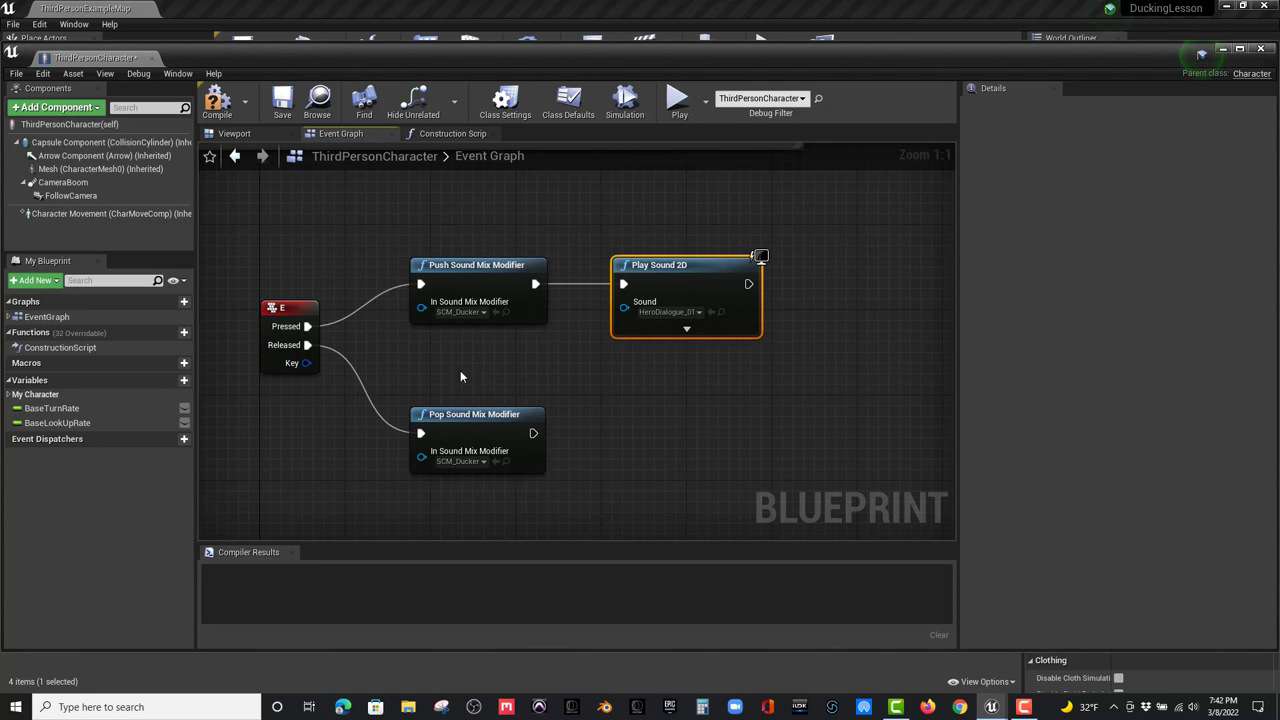
- Compile the ThirdPersonCharacter blueprint and close its editor
right_click_drag(602, 389, 714, 363)
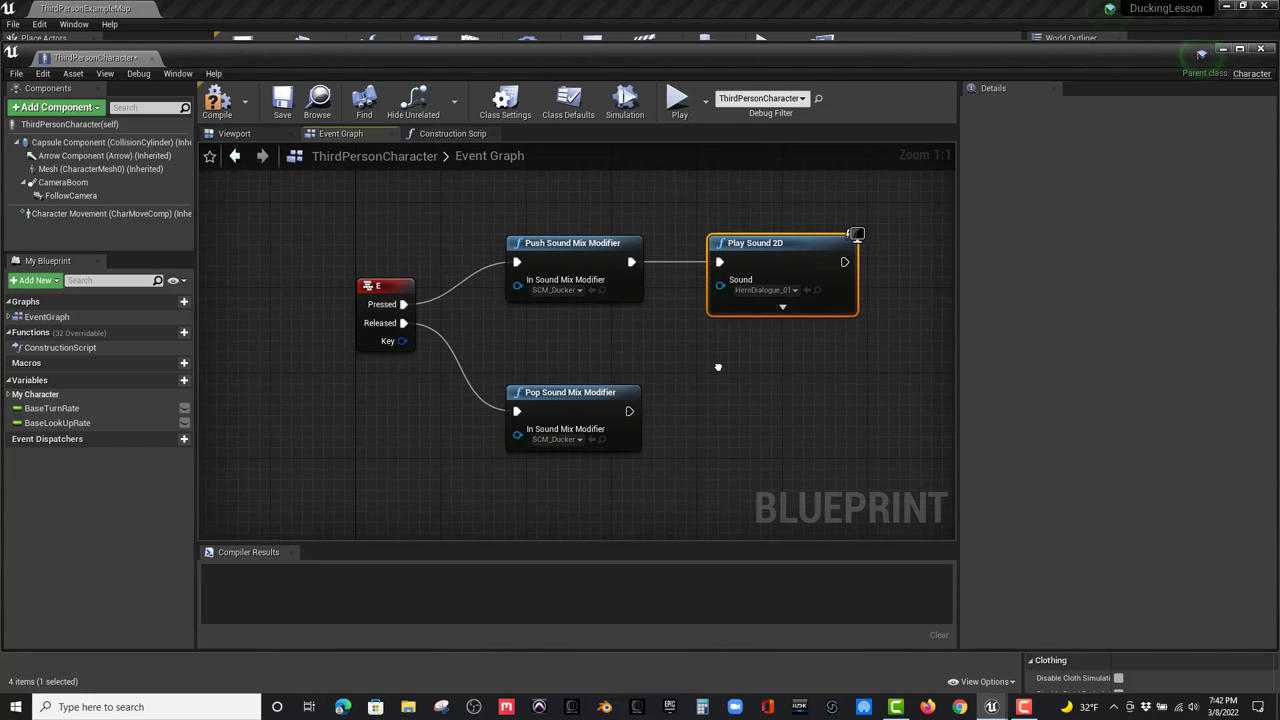
right_click_drag(390, 422, 378, 427)
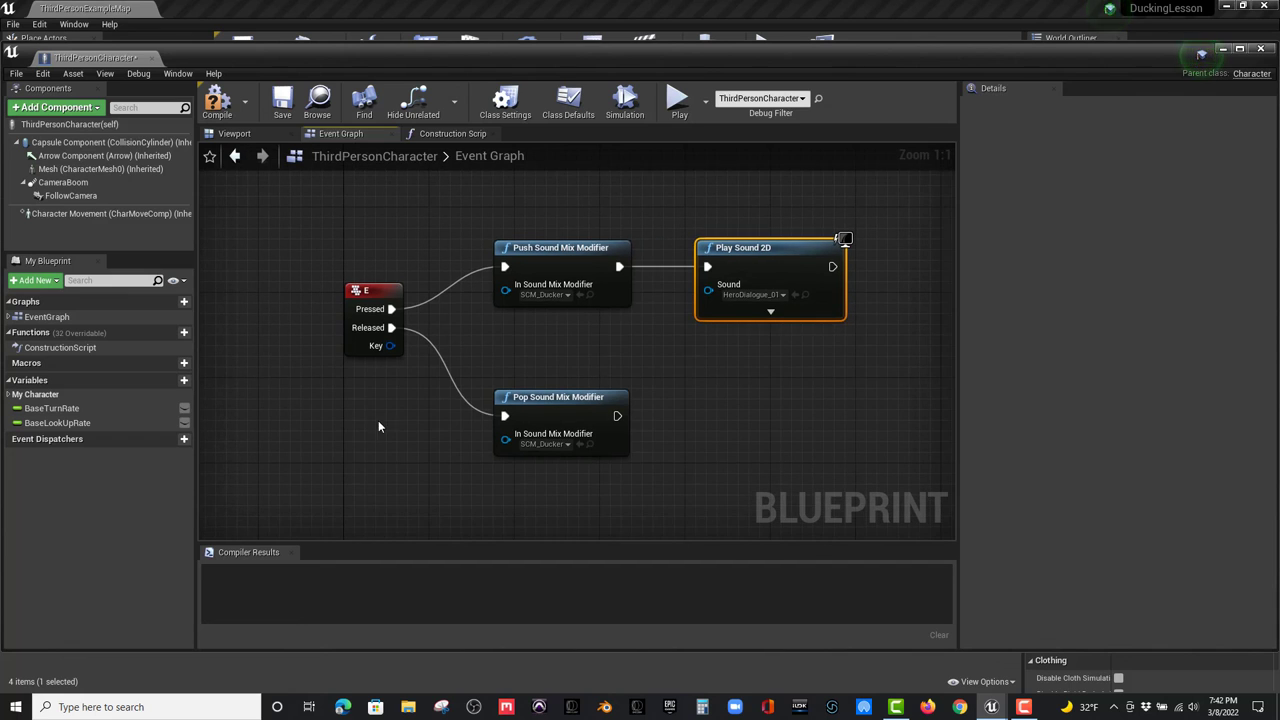
left_click(216, 108)
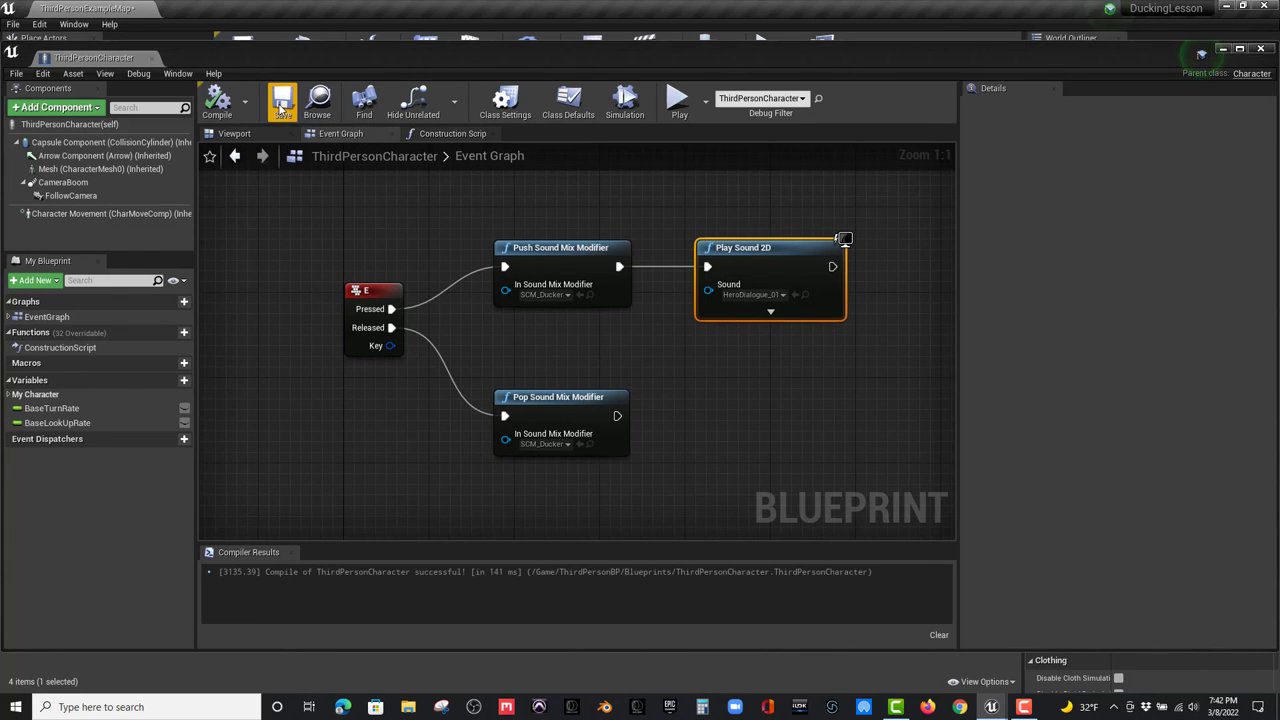
left_click(155, 57)
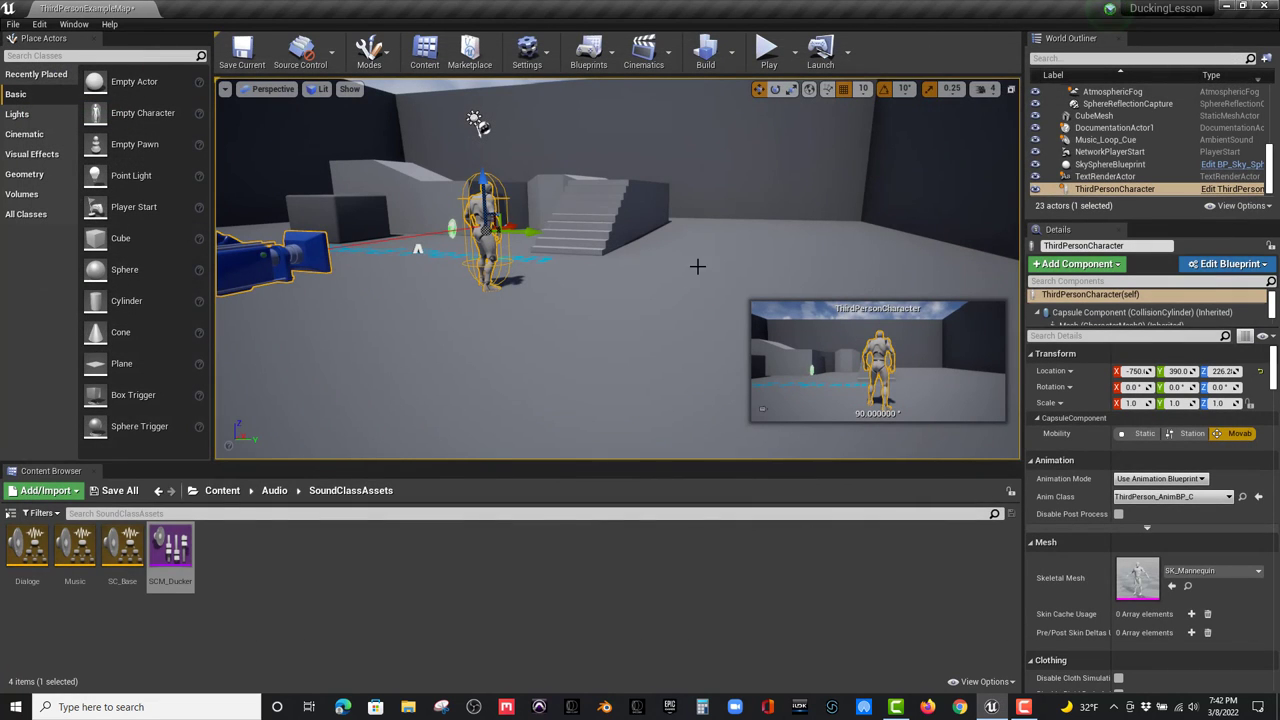
left_click(767, 50)
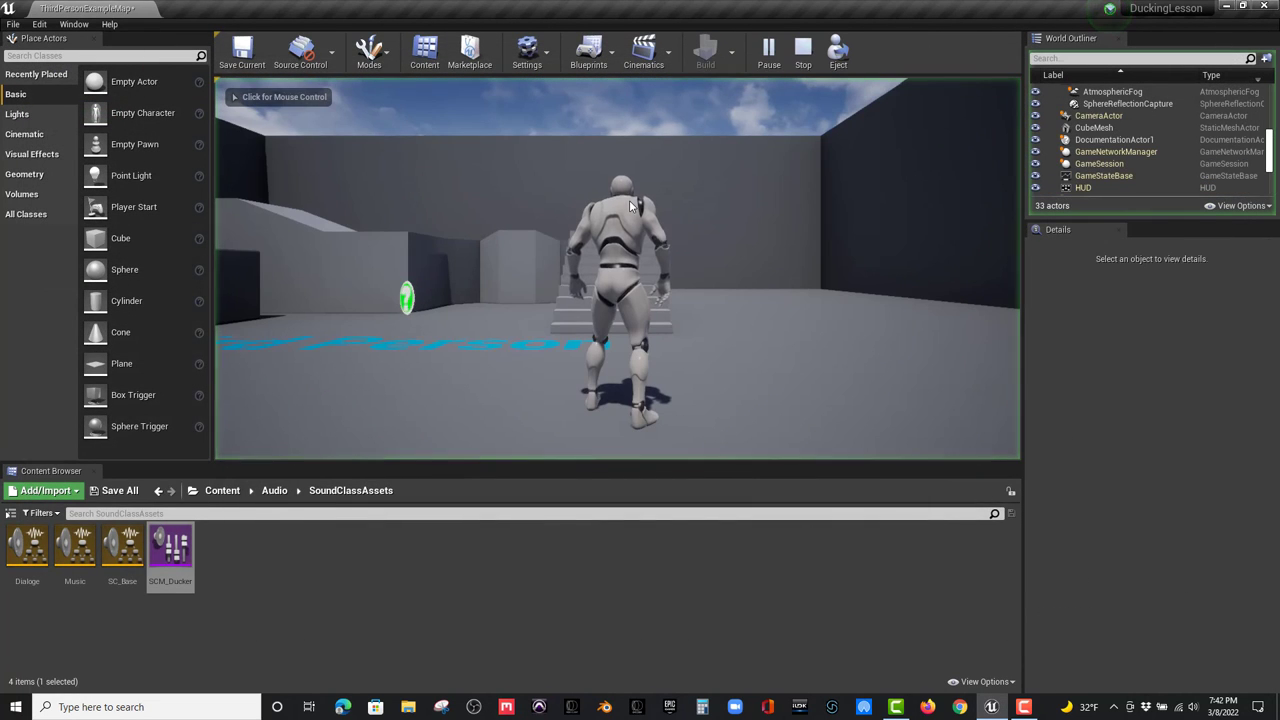
left_click(629, 201)
key("w")
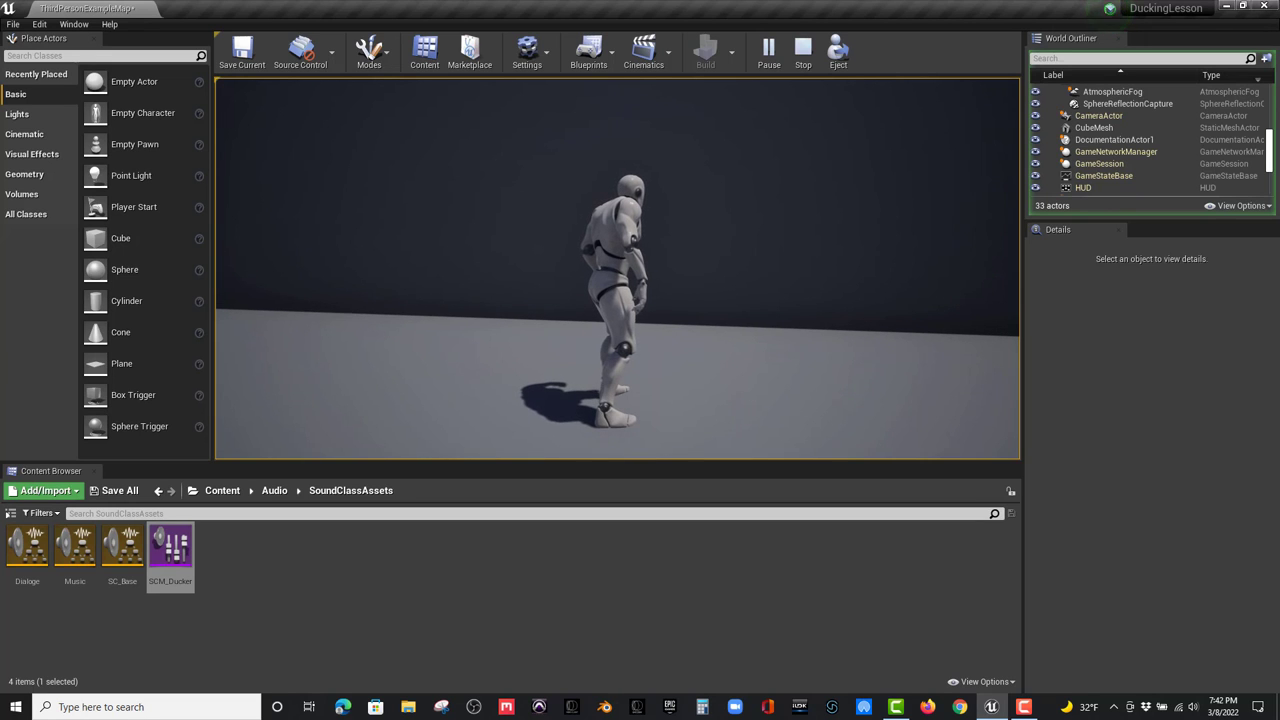
key("Escape")
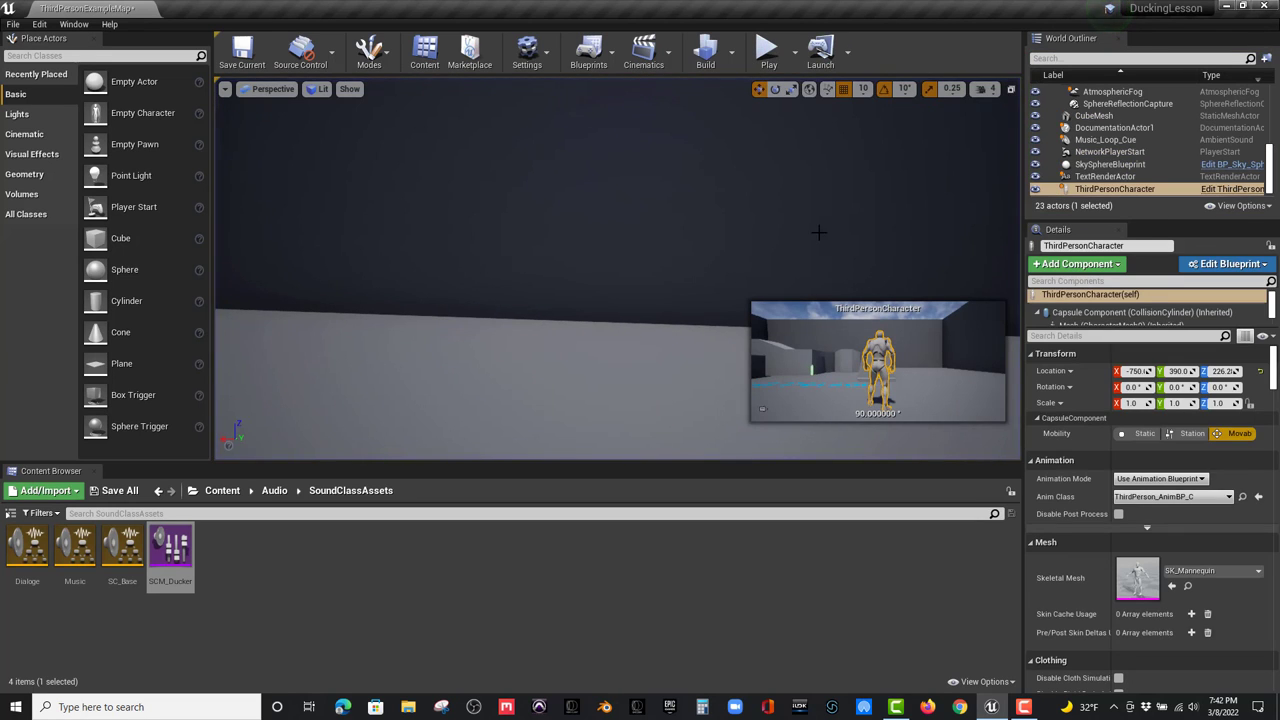
right_click_drag(617, 270, 793, 237)
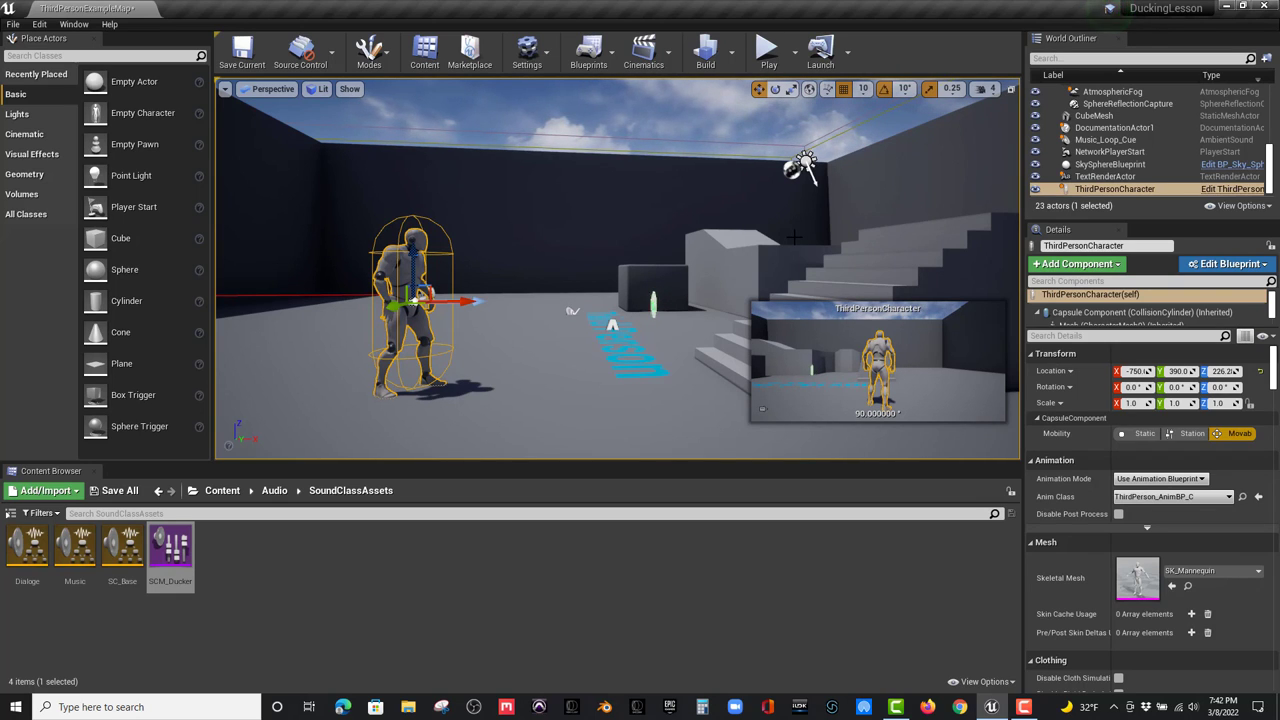
left_click(766, 50)
left_click(721, 218)
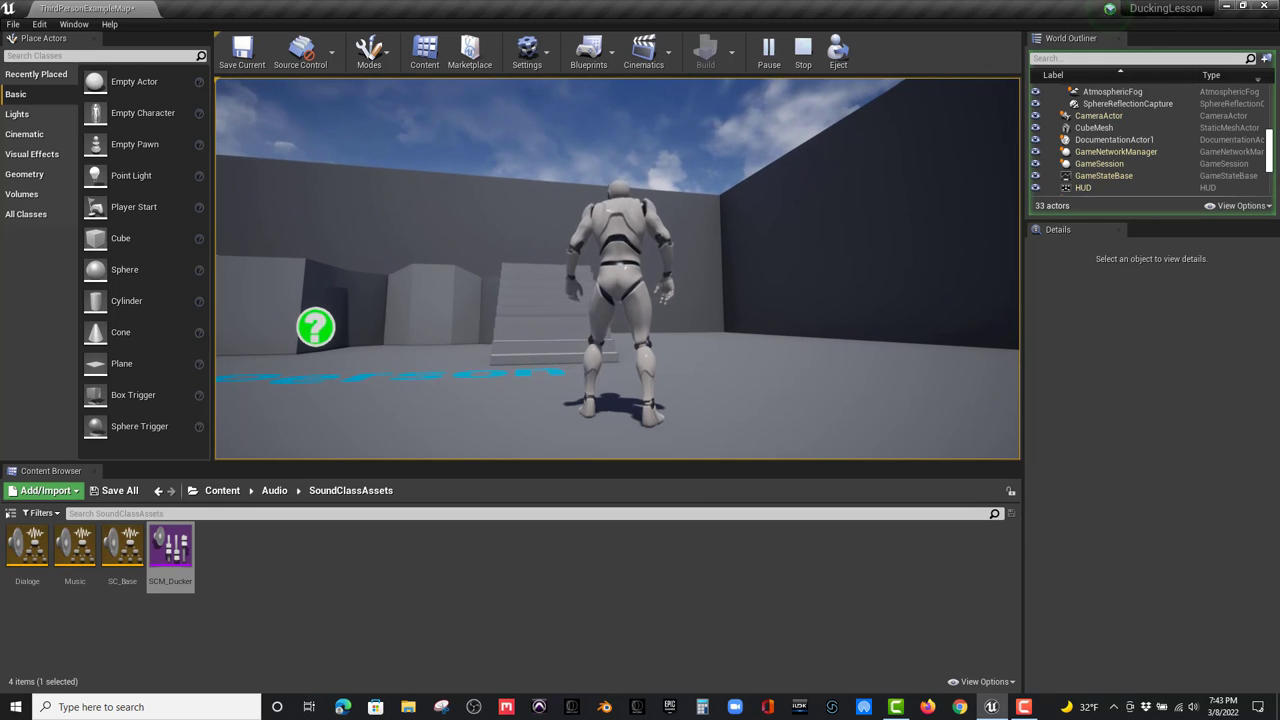
key("Escape")
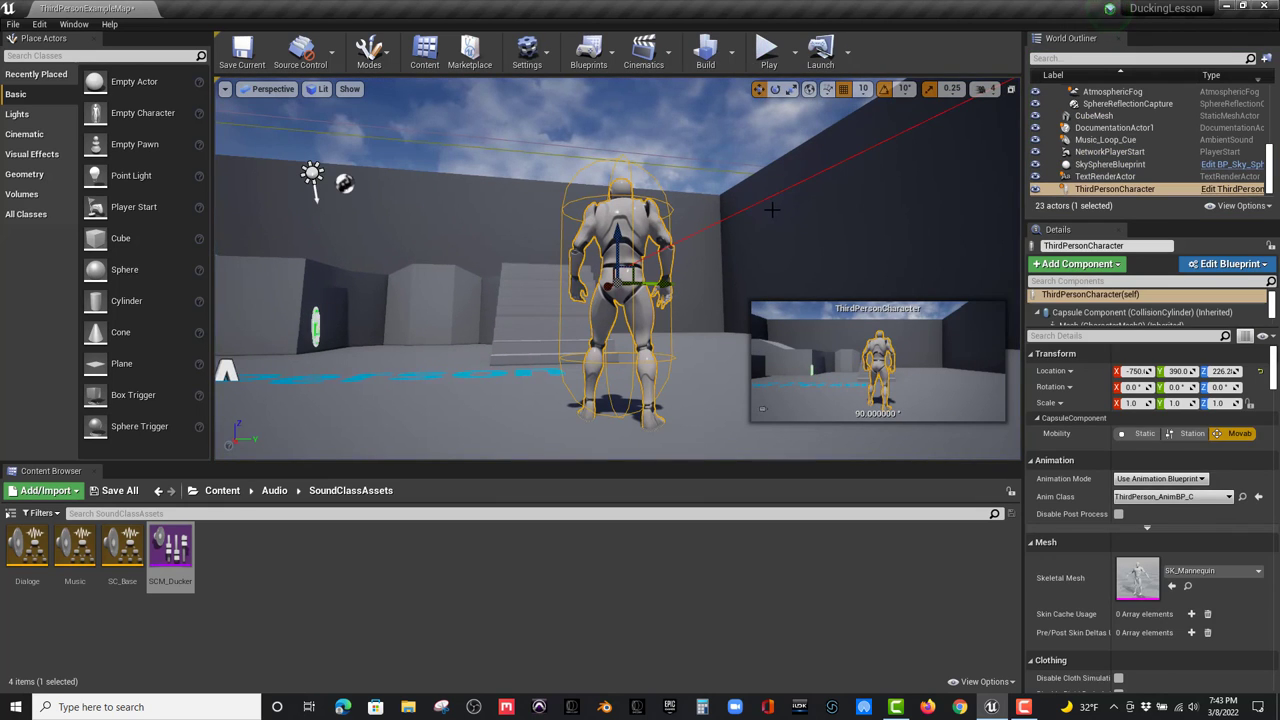
mouse_move(605, 238)
right_mouse_down()
mouse_move(700, 240)
mouse_move(595, 245)
right_mouse_up()
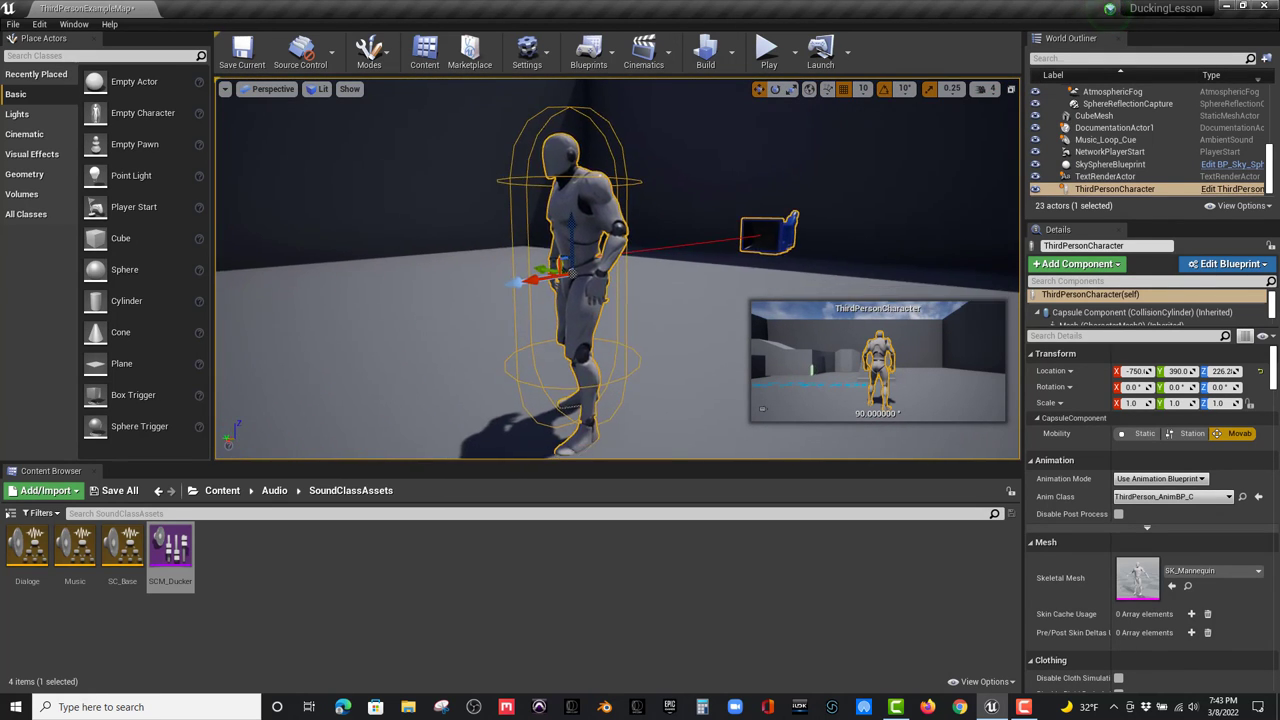